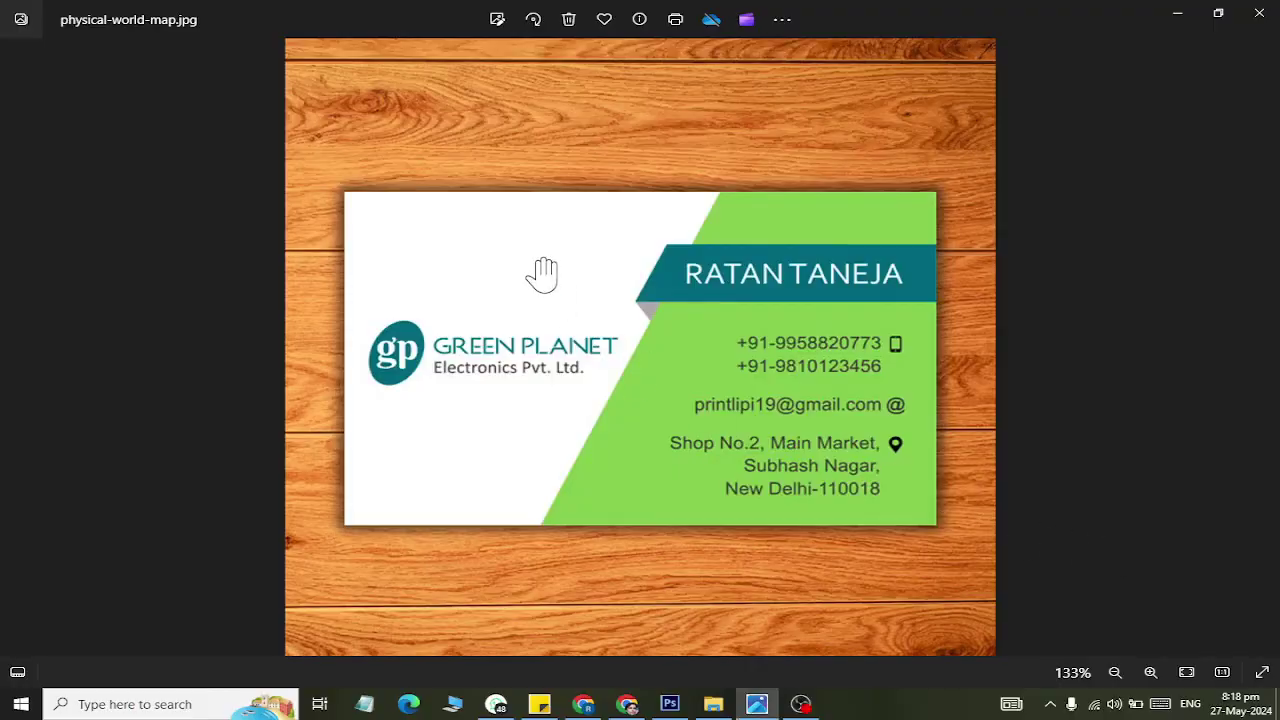
# Step: Switch from the reference card in Windows Photos to Photoshop
pyautogui.click(669, 704)
# Step: Create a new white document 3.6 × 2.2 inches at 100 pixels per inch
pyautogui.click(49, 11)
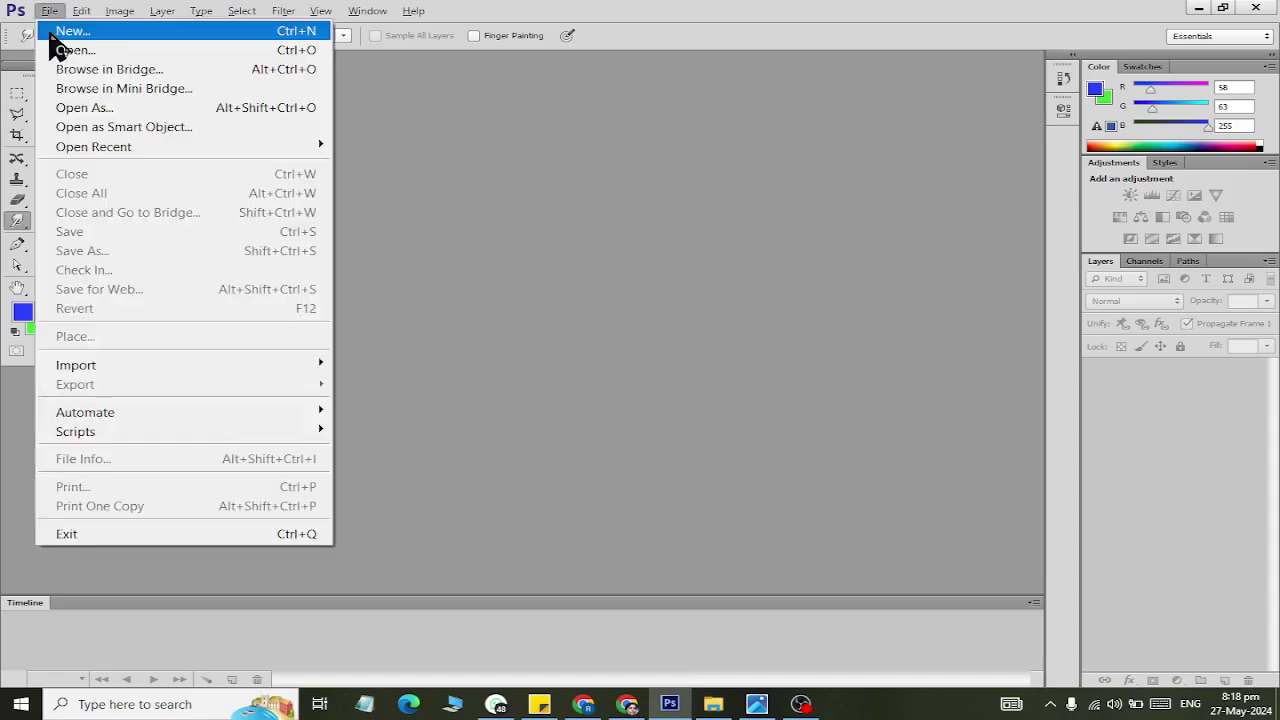
pyautogui.click(60, 29)
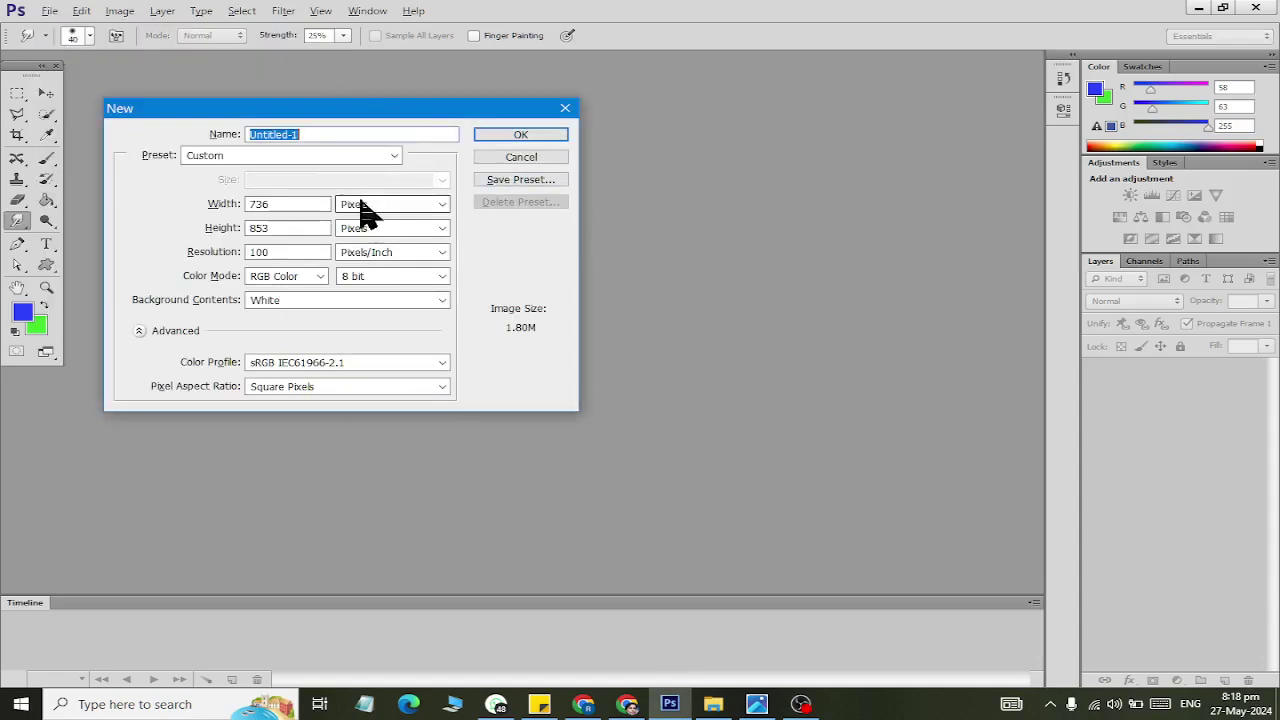
pyautogui.click(360, 207)
pyautogui.click(360, 233)
pyautogui.moveTo(289, 203); pyautogui.dragTo(143, 169)
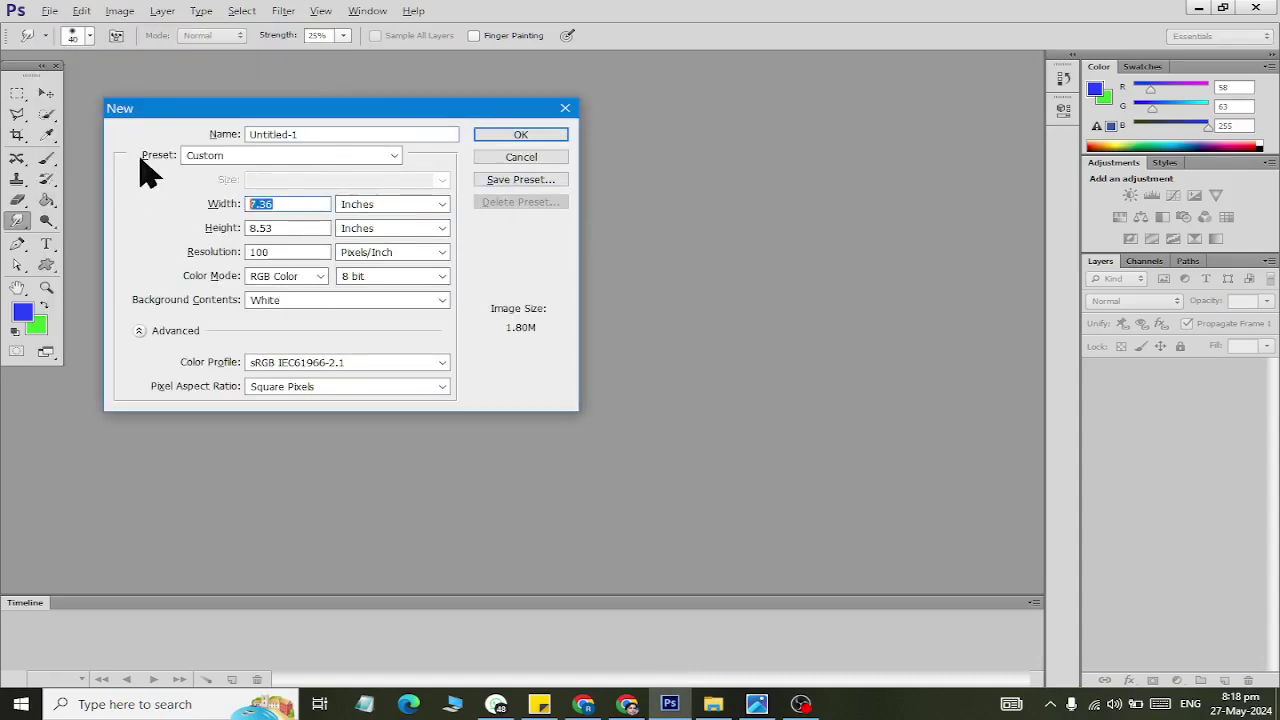
pyautogui.write('3')
pyautogui.press('Tab')
pyautogui.write('2.2')
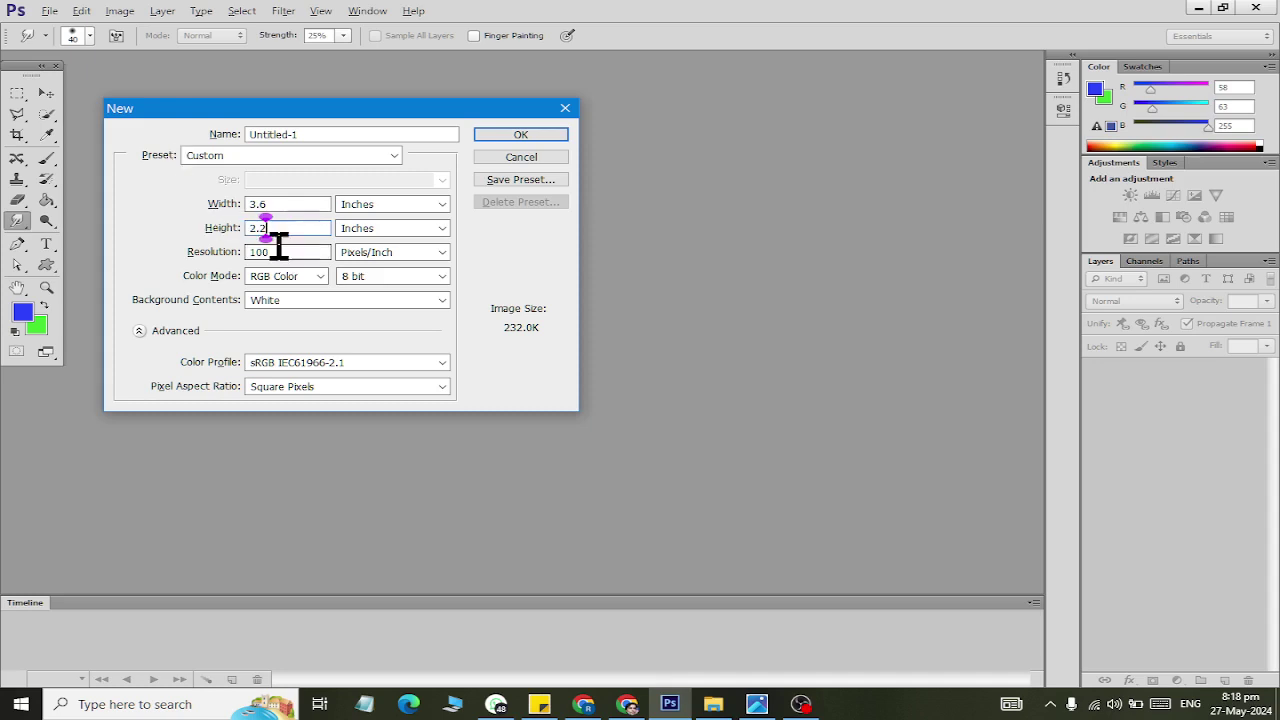
pyautogui.click(286, 203)
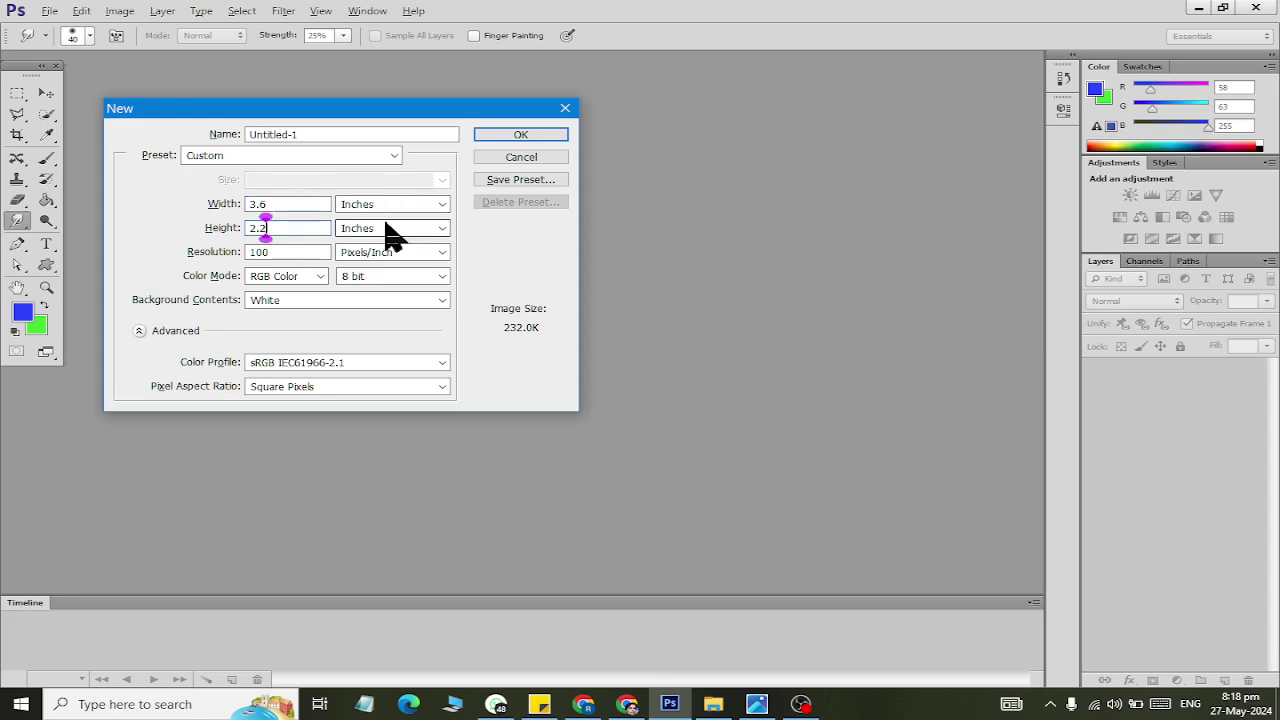
pyautogui.click(520, 136)
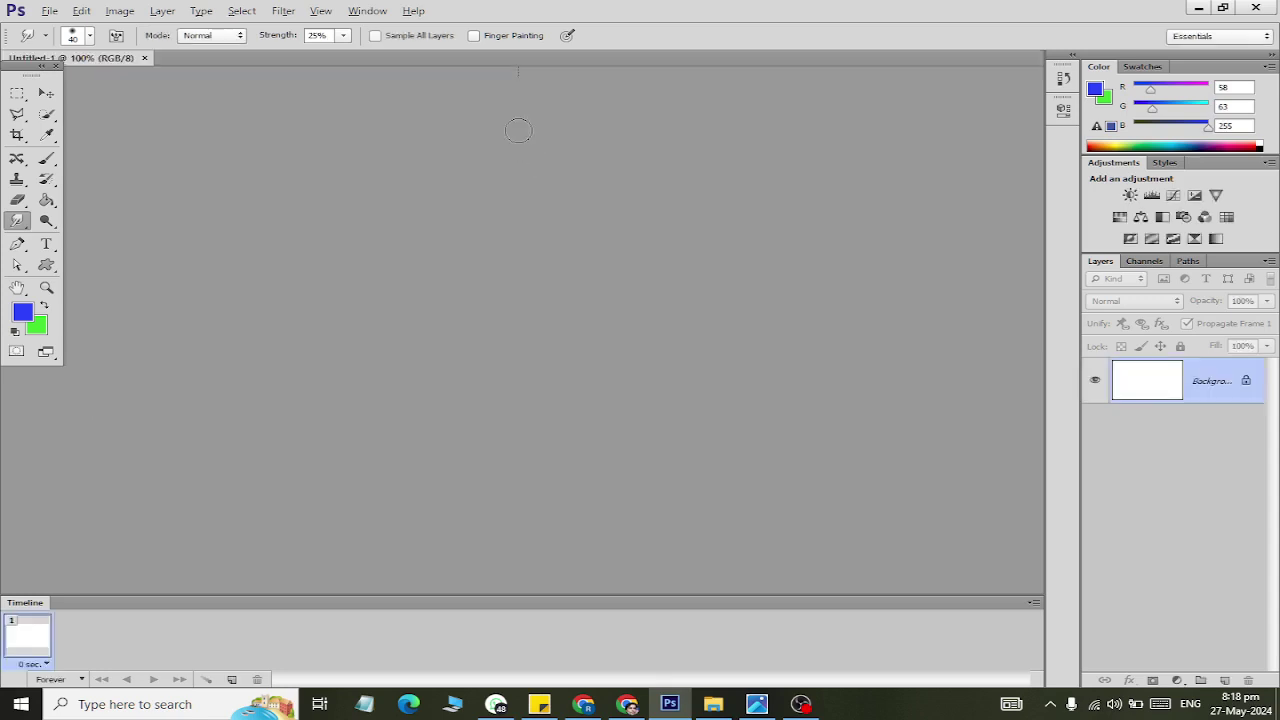
# Step: Convert the Background layer into an unlocked Layer 0, glancing at the reference card
pyautogui.doubleClick(1247, 384)
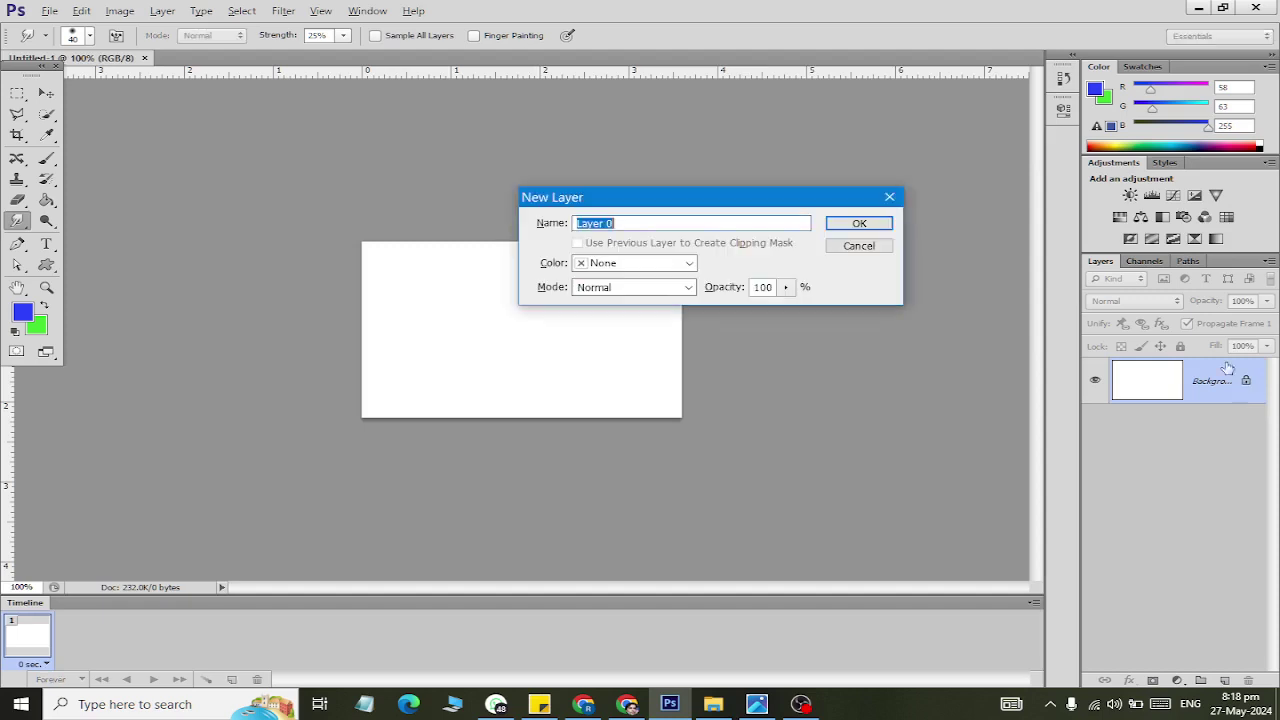
pyautogui.click(866, 224)
pyautogui.scroll(2, 491, 289)
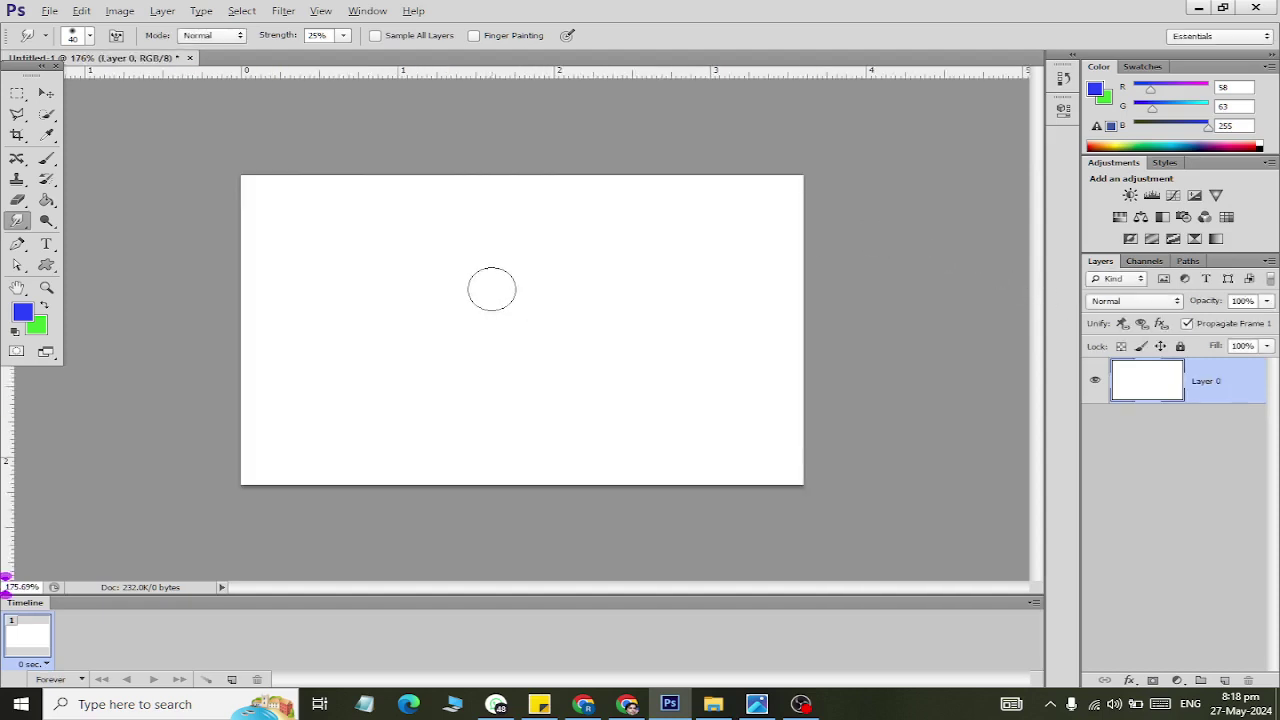
pyautogui.hotkey('alt', 'Tab')
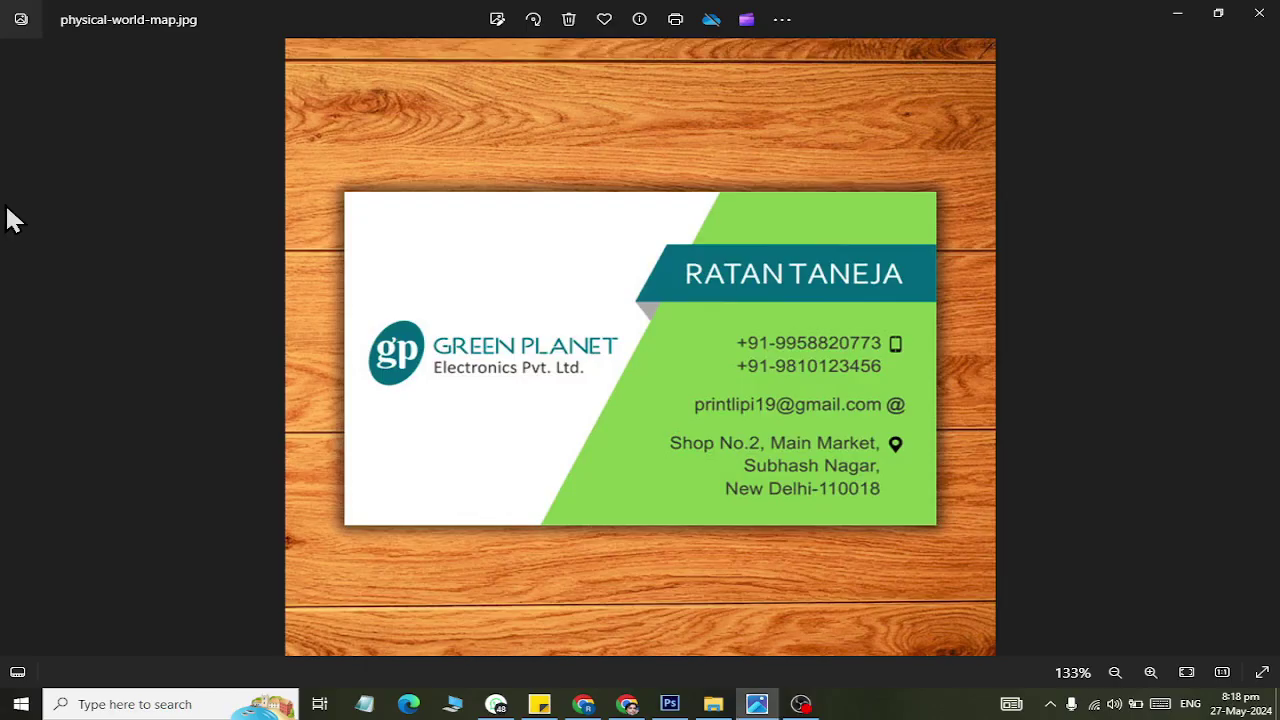
pyautogui.hotkey('alt', 'Tab')
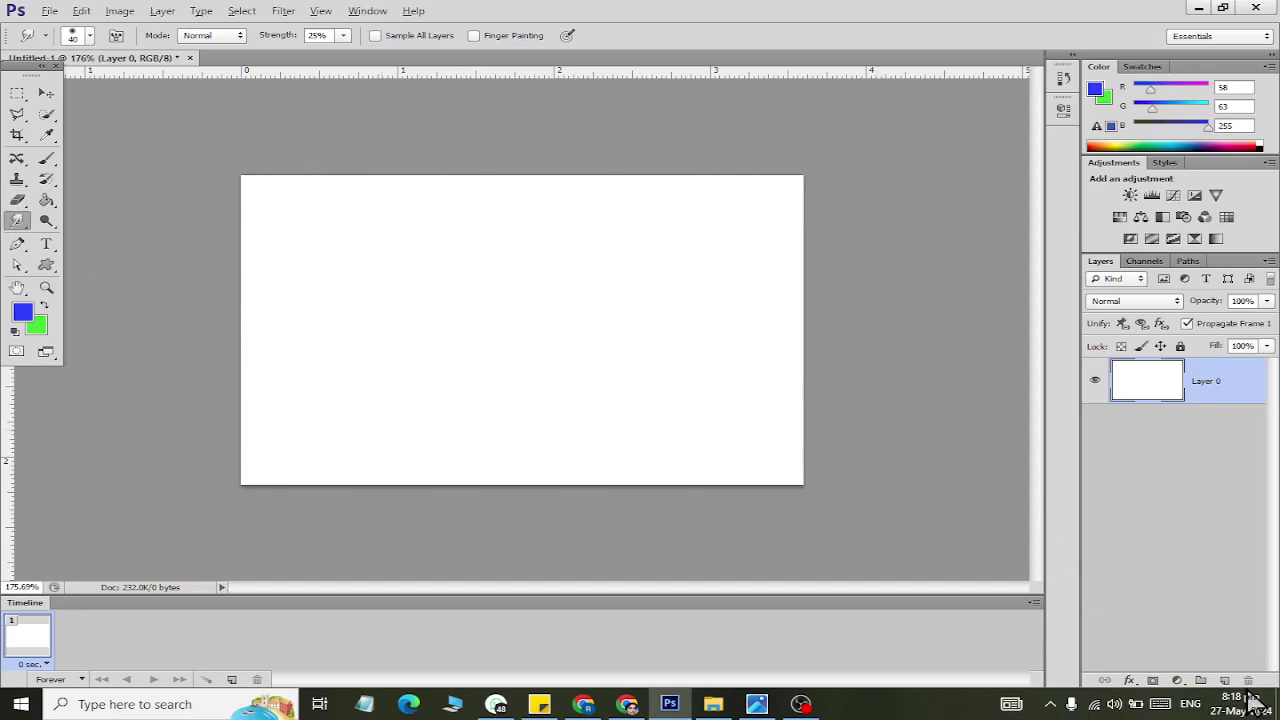
# Step: Add a new layer and draw a rectangle near the top centre of the card
pyautogui.click(1228, 679)
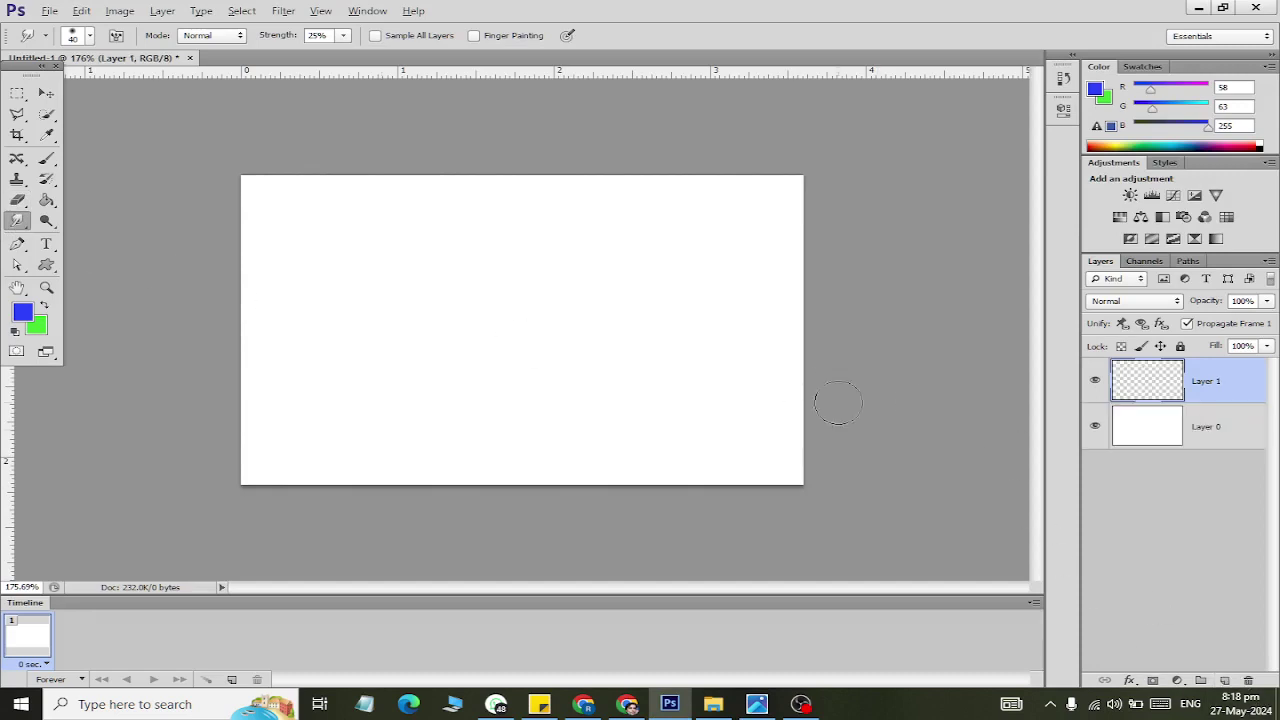
pyautogui.click(46, 265)
pyautogui.click(100, 262)
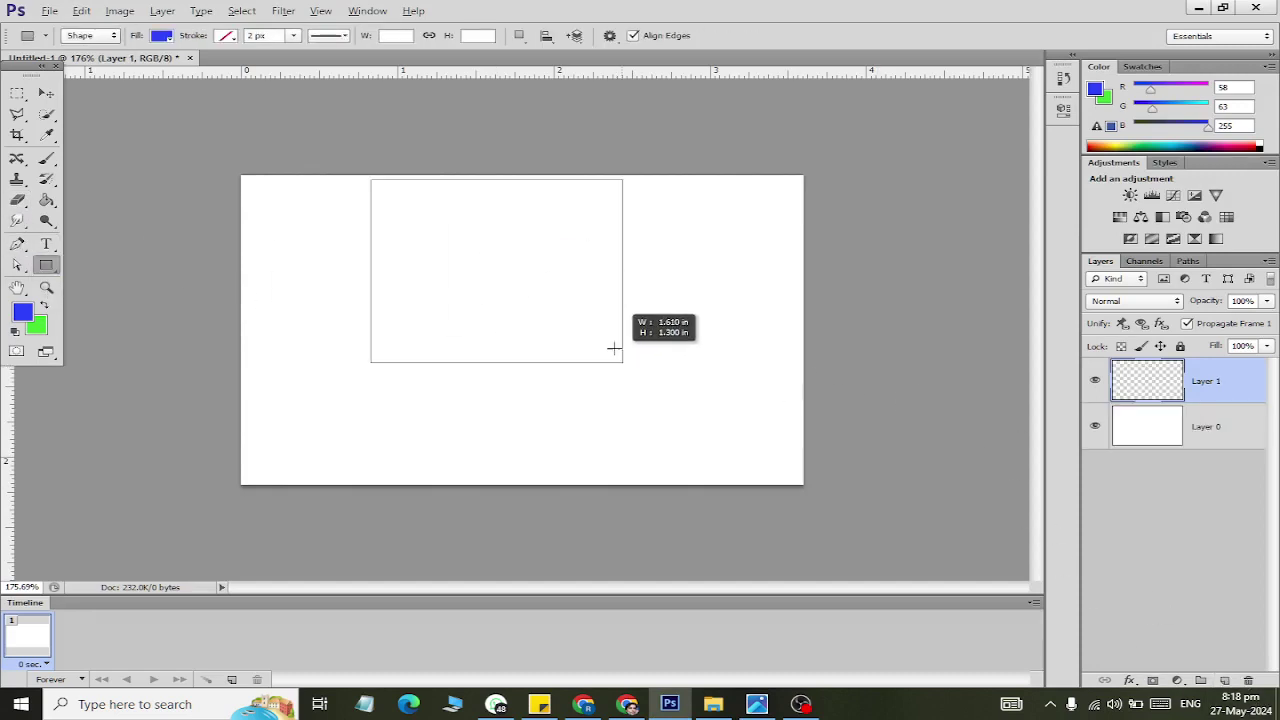
pyautogui.moveTo(497, 271); pyautogui.dragTo(600, 337)
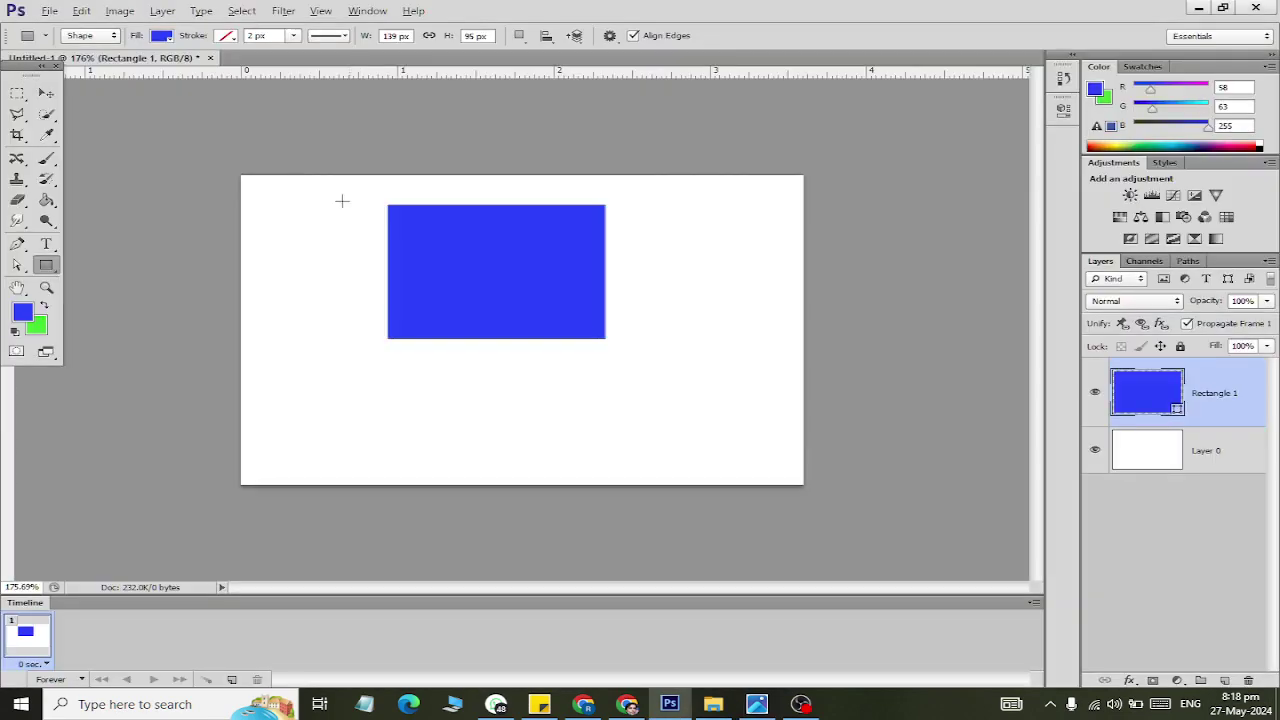
# Step: Fill the rectangle with a bright green swatch
pyautogui.click(162, 37)
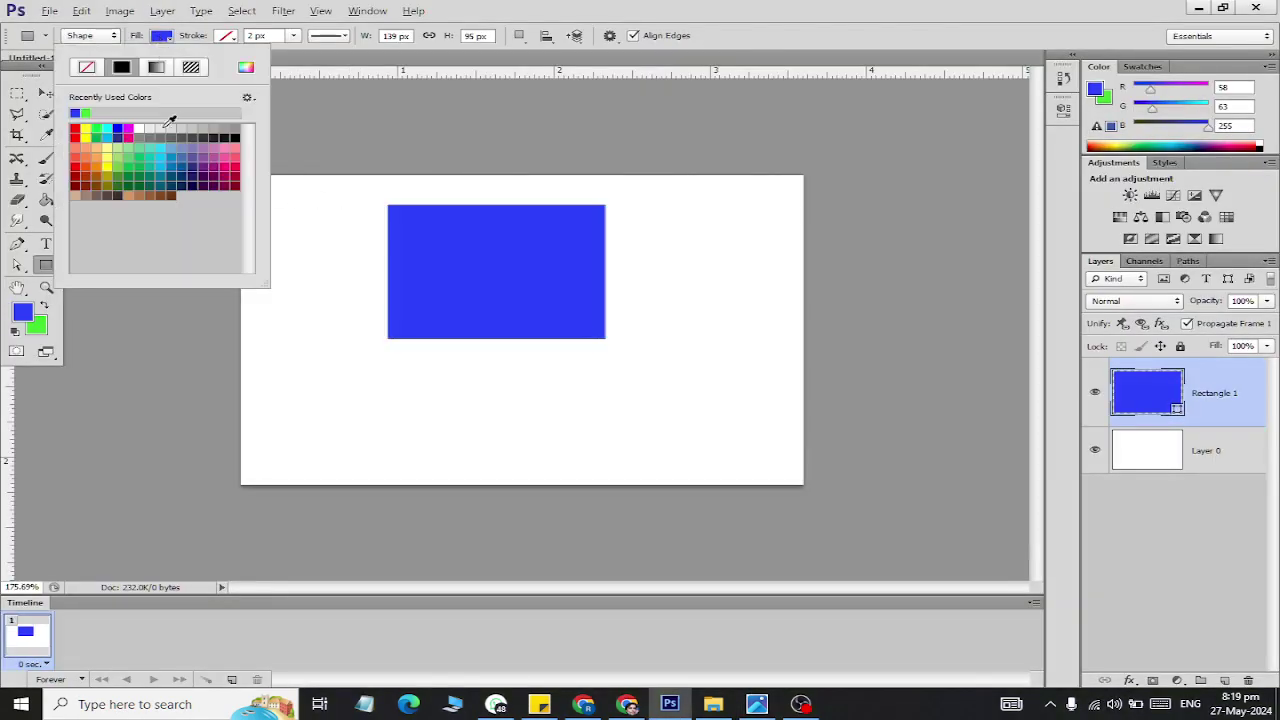
pyautogui.click(124, 146)
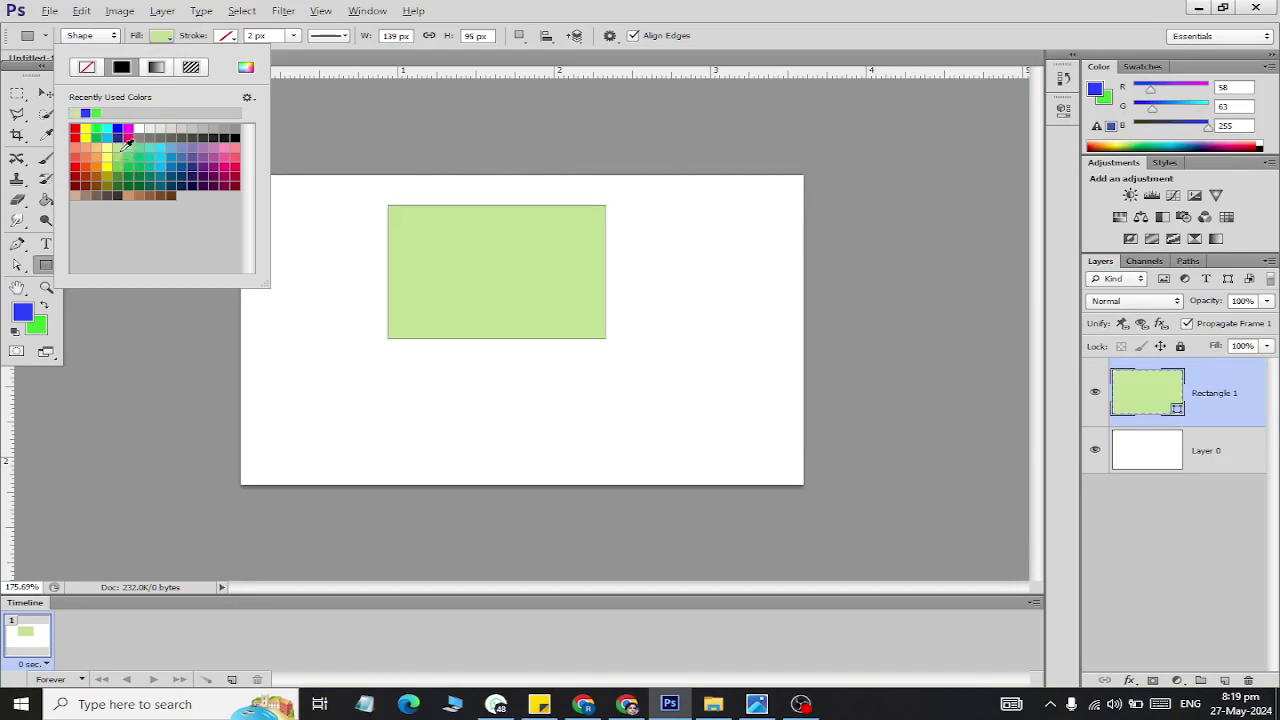
pyautogui.click(123, 161)
pyautogui.click(127, 162)
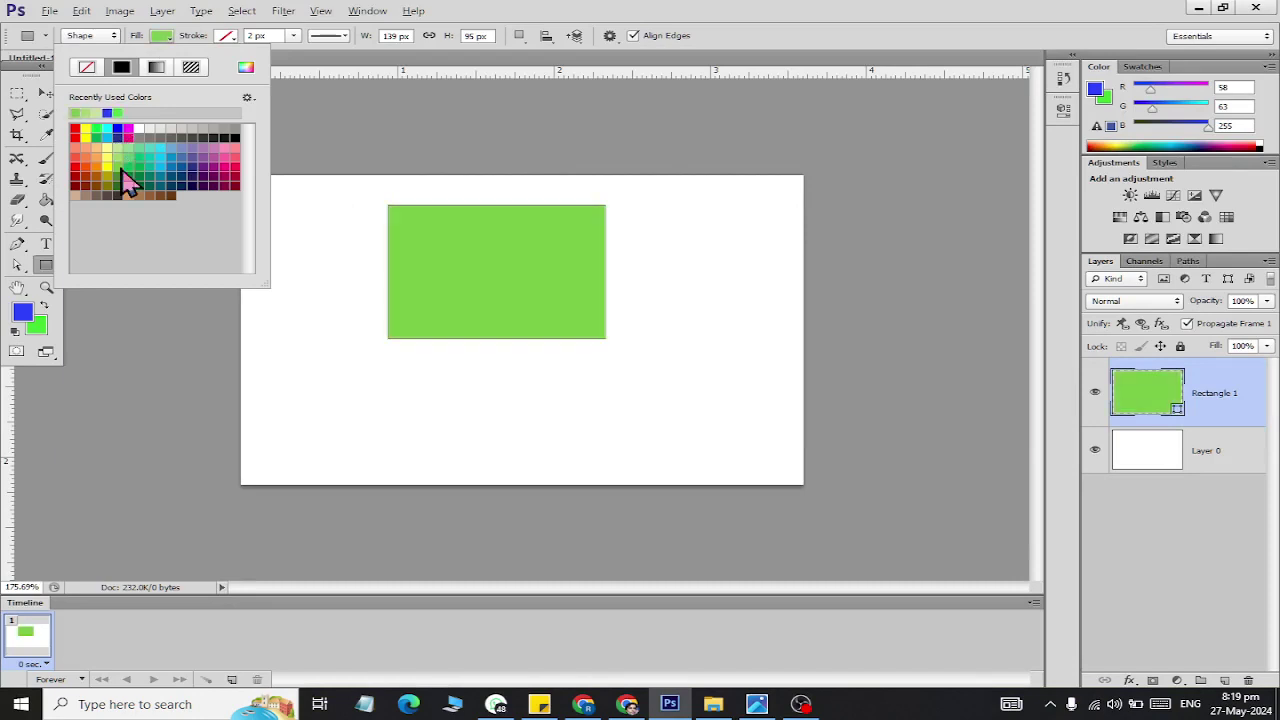
pyautogui.click(45, 94)
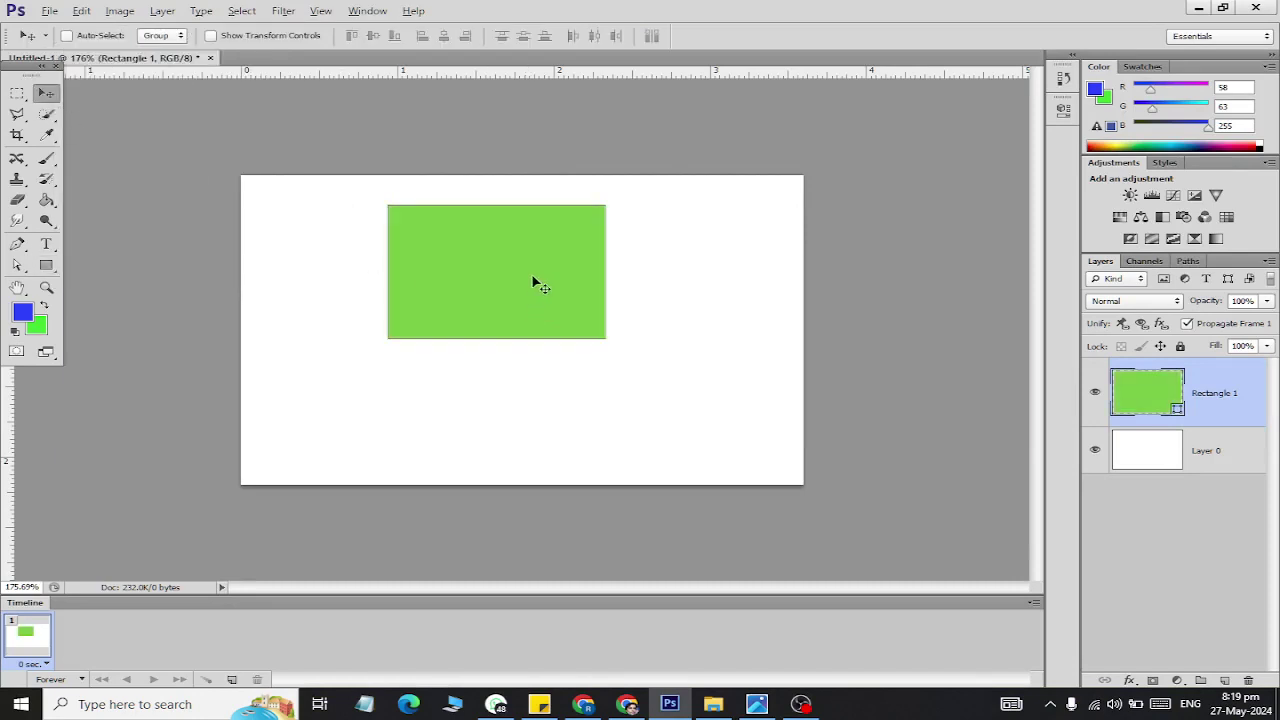
# Step: Move the green rectangle bottom-right and stretch it to full card height over the right half
pyautogui.moveTo(532, 279); pyautogui.dragTo(721, 421)
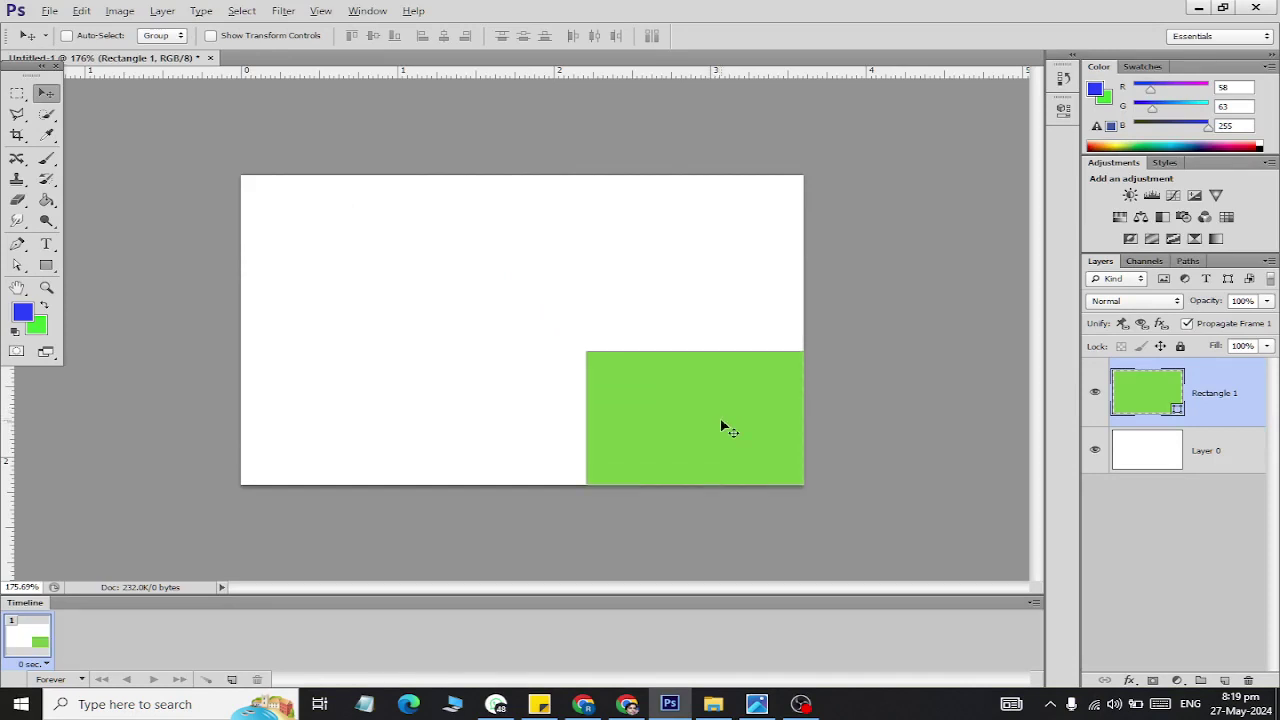
pyautogui.hotkey('ctrl', 't')
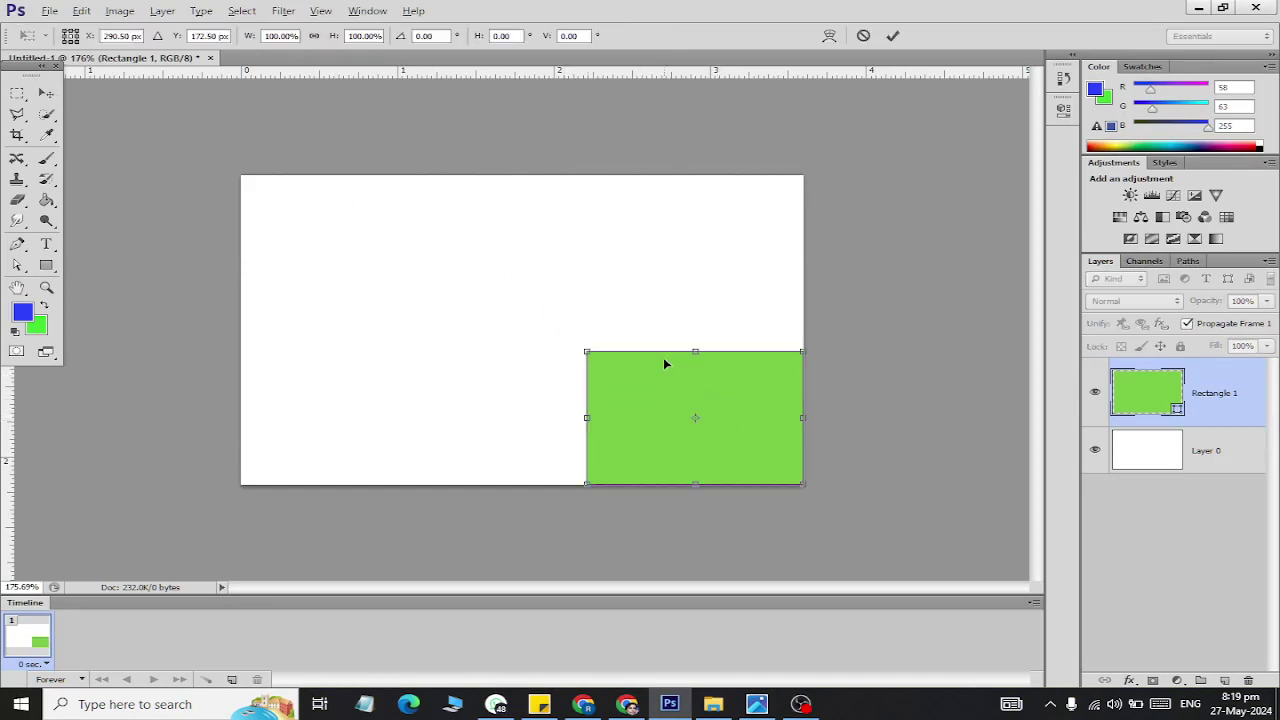
pyautogui.moveTo(695, 351); pyautogui.dragTo(695, 176)
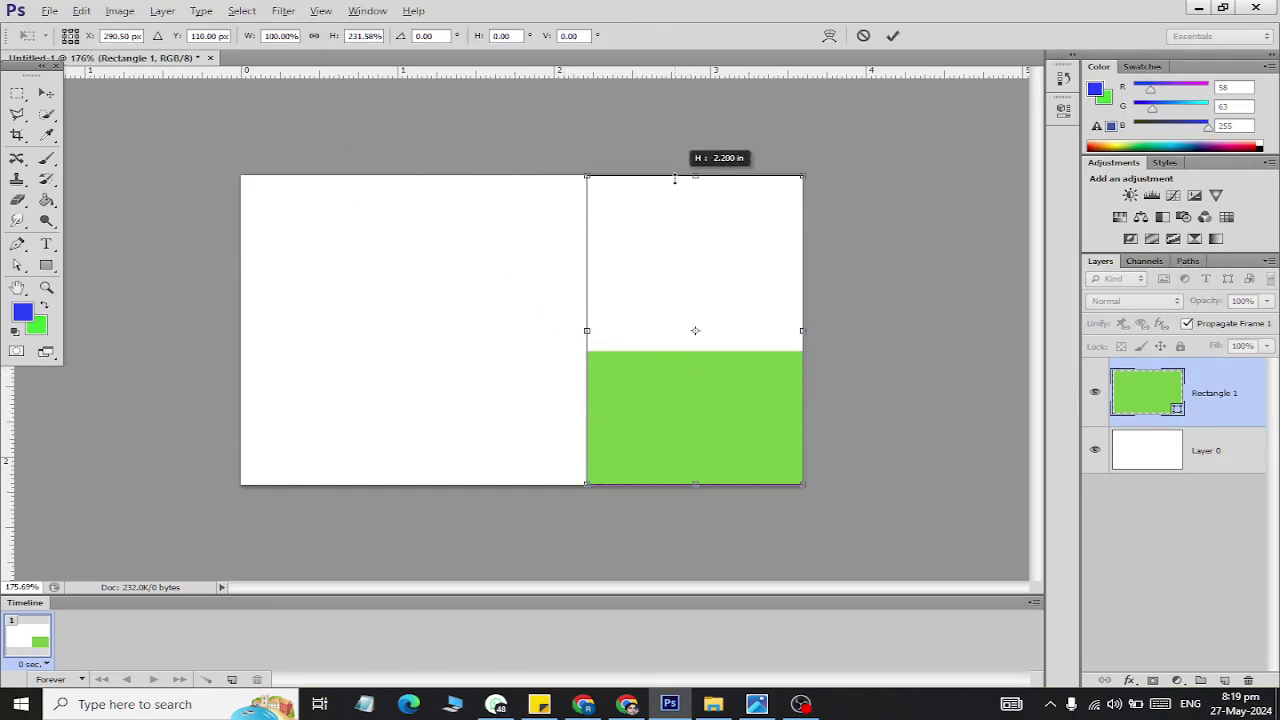
pyautogui.moveTo(578, 331); pyautogui.dragTo(519, 331)
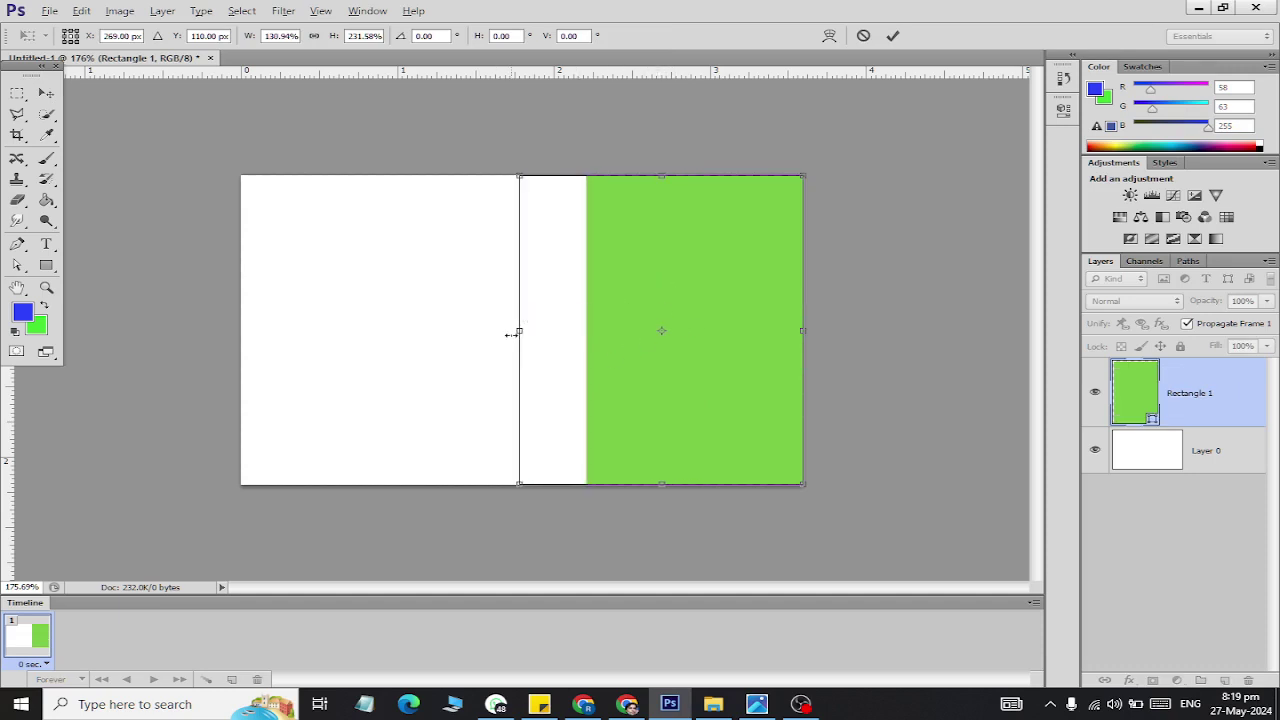
pyautogui.click(47, 95)
pyautogui.click(550, 277)
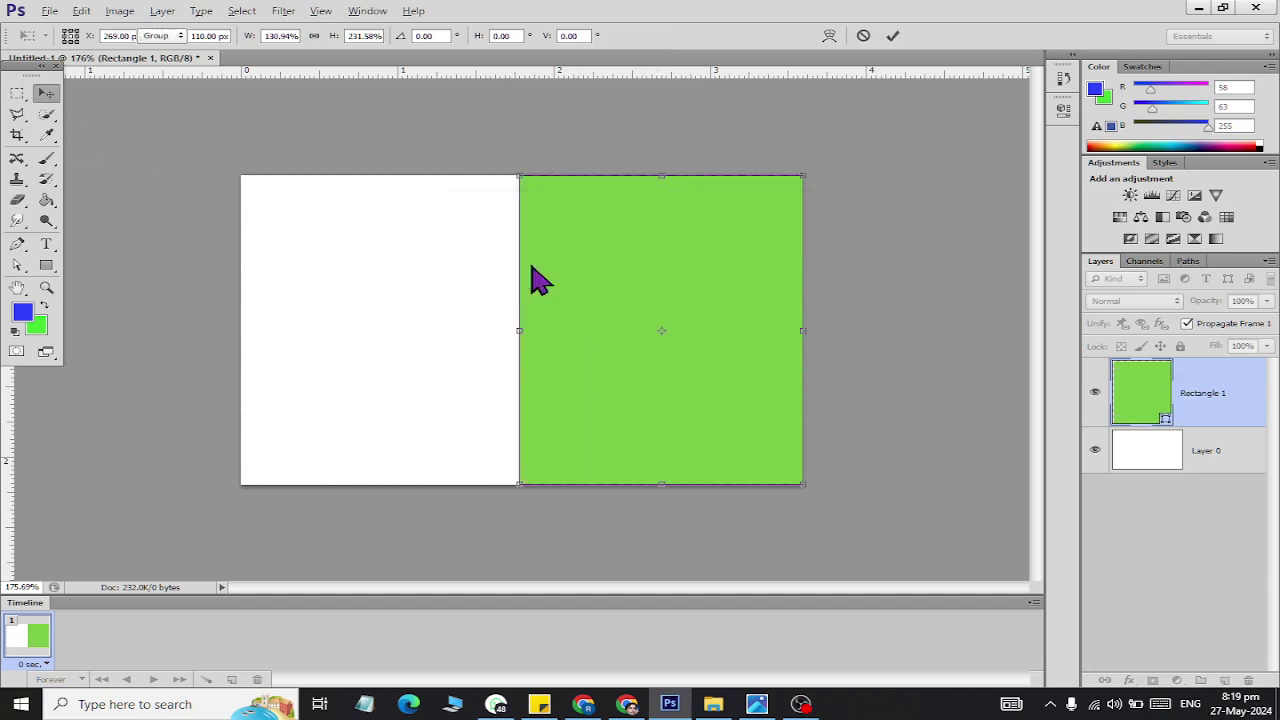
pyautogui.click(81, 11)
pyautogui.moveTo(164, 400)
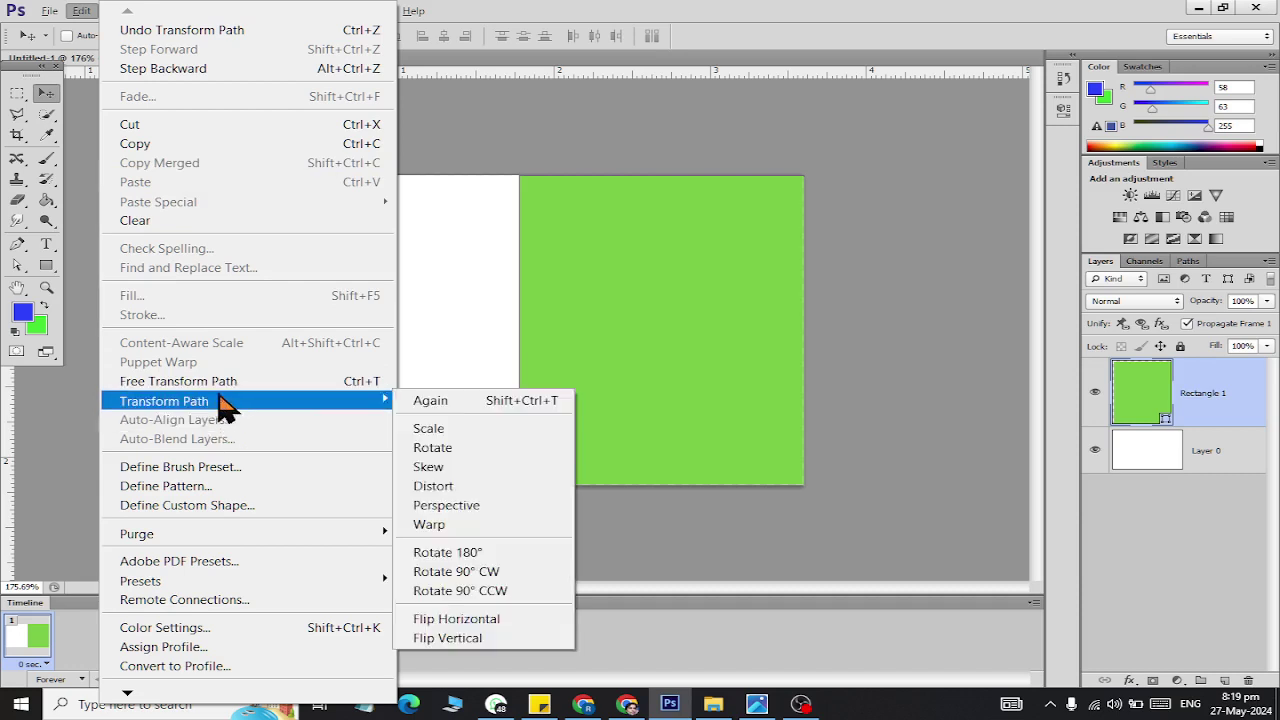
# Step: Skew the green rectangle so its left edge slants diagonally up to the right
pyautogui.click(455, 470)
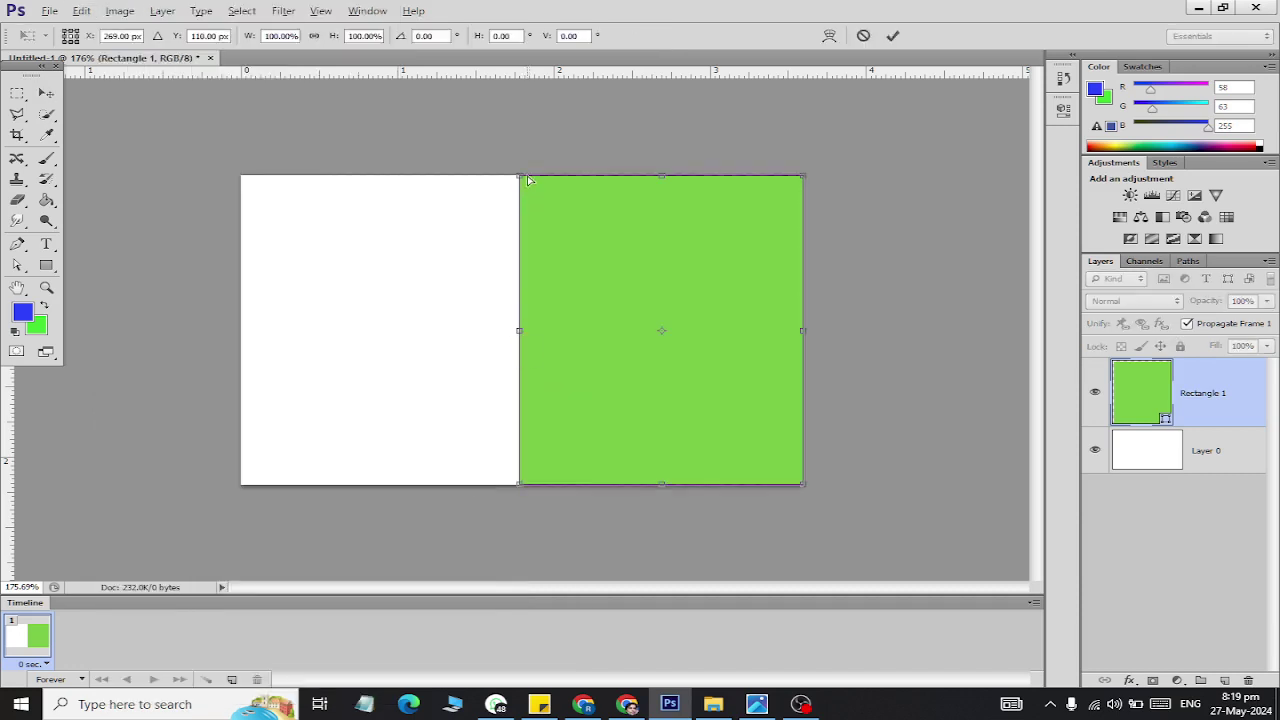
pyautogui.moveTo(520, 179); pyautogui.dragTo(692, 178)
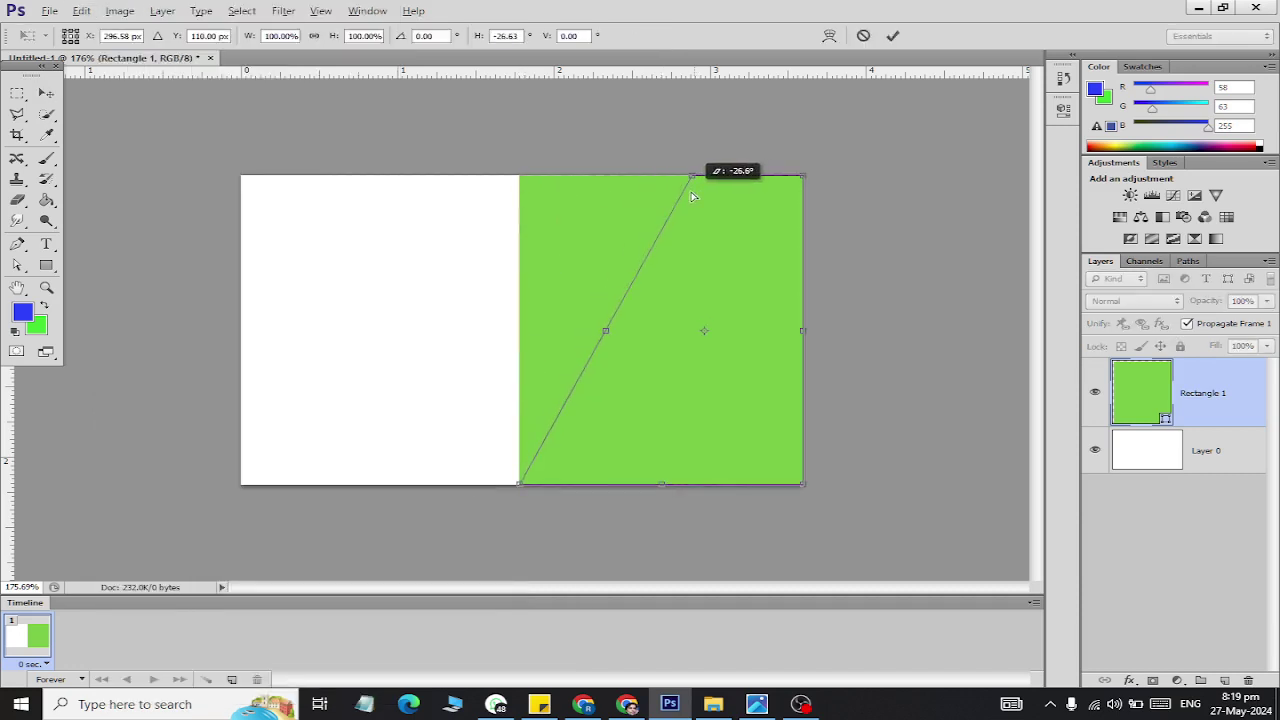
pyautogui.moveTo(519, 487); pyautogui.dragTo(487, 486)
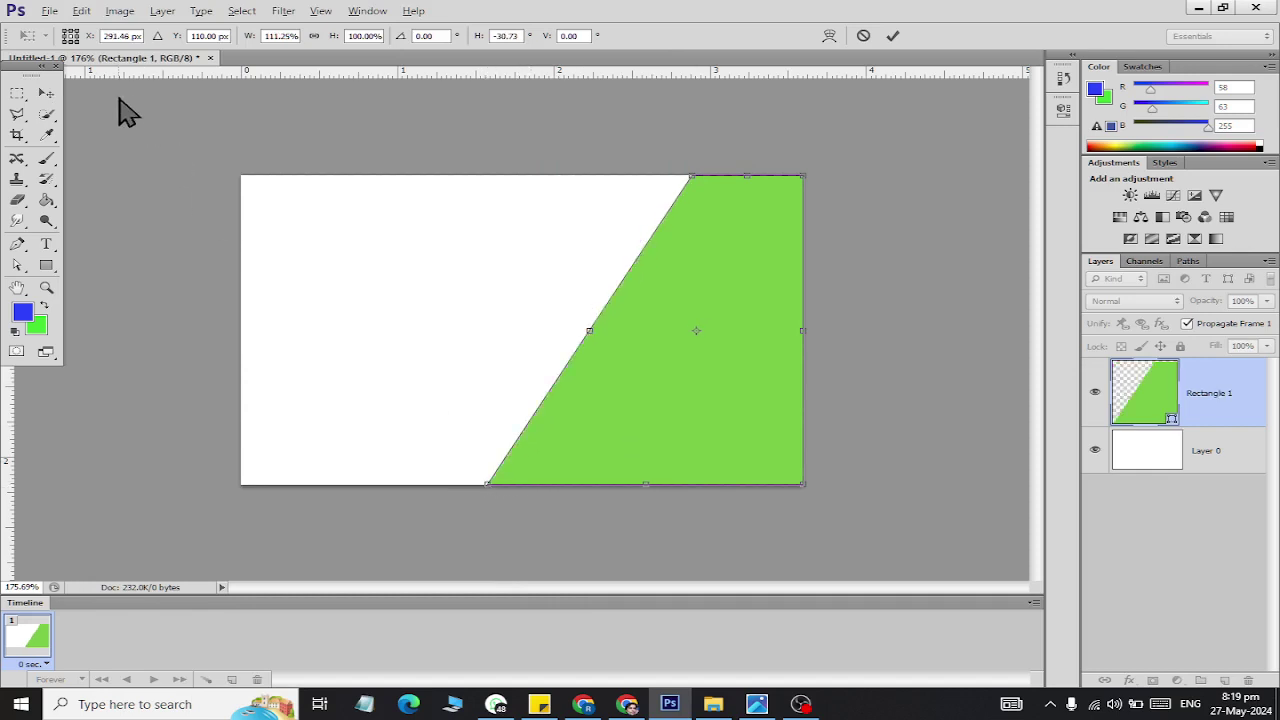
pyautogui.click(40, 92)
pyautogui.click(566, 264)
pyautogui.hotkey('alt', 'Tab')
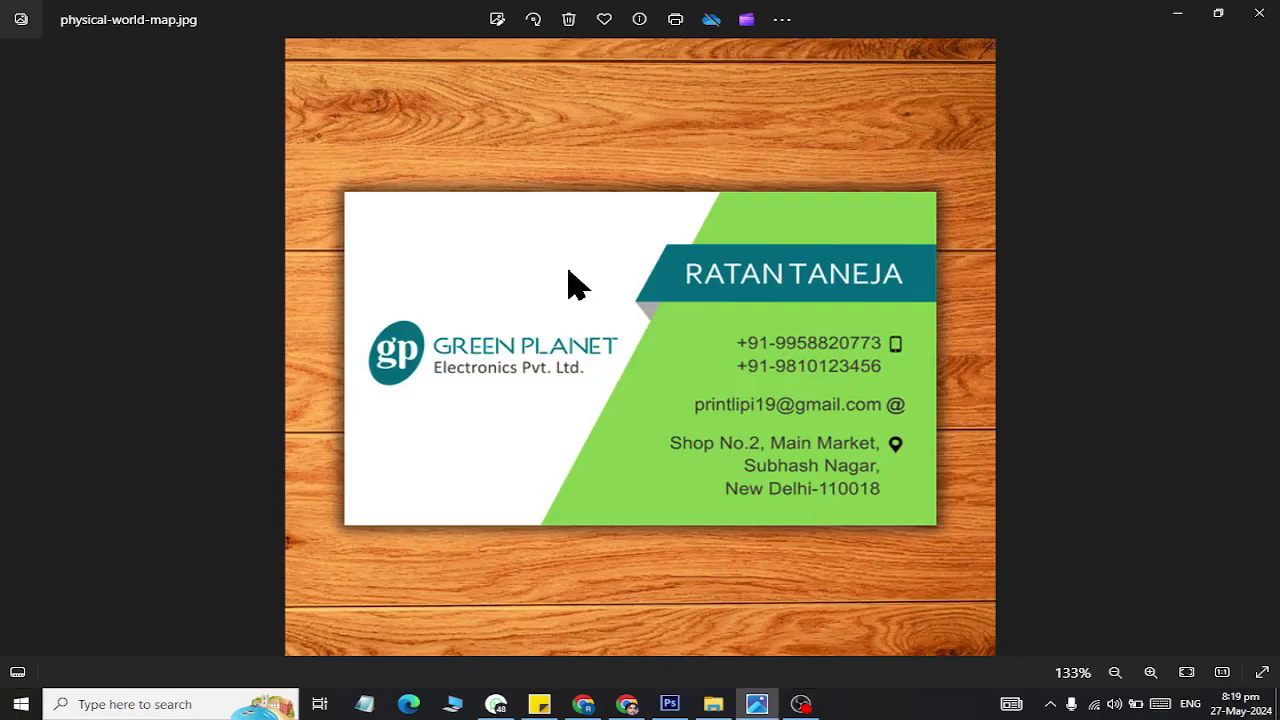
pyautogui.hotkey('alt', 'Tab')
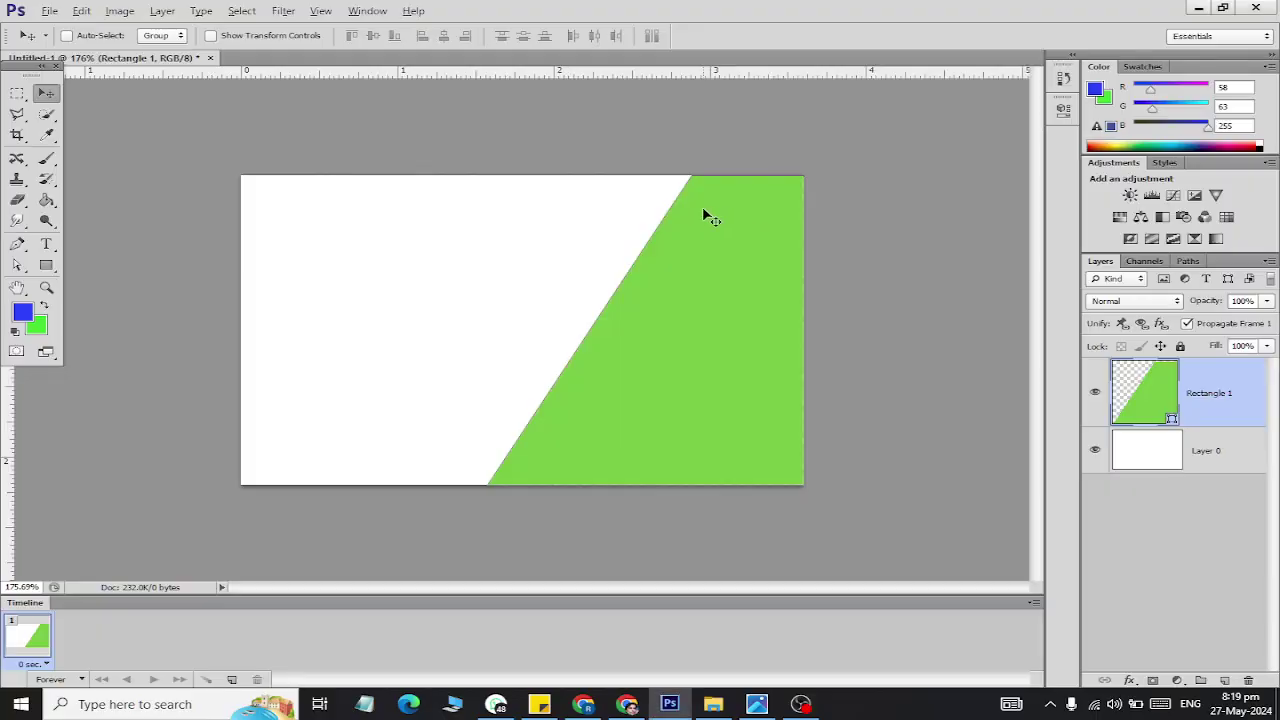
# Step: Widen the green shape leftward and deepen the slant of its left edge
pyautogui.hotkey('ctrl', 't')
pyautogui.moveTo(486, 330); pyautogui.dragTo(430, 330)
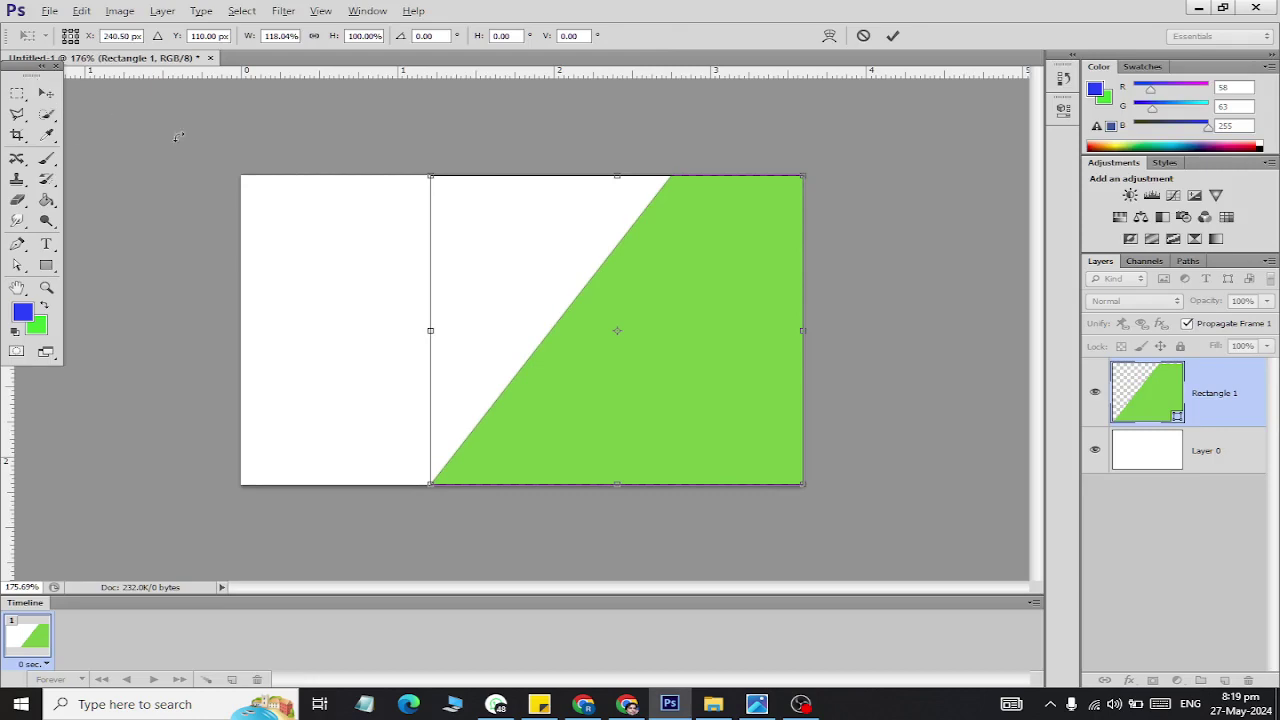
pyautogui.click(46, 92)
pyautogui.click(567, 278)
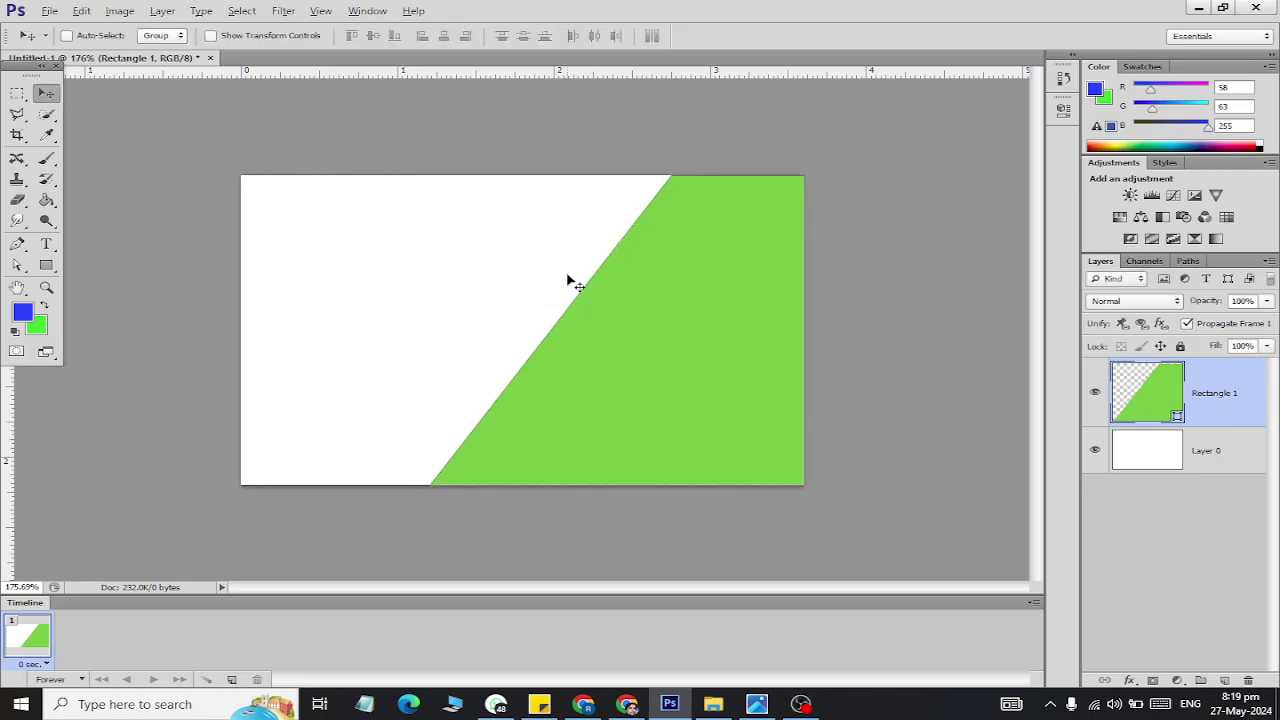
pyautogui.hotkey('alt', 'Tab')
pyautogui.hotkey('alt', 'Tab')
pyautogui.click(80, 11)
pyautogui.moveTo(164, 401)
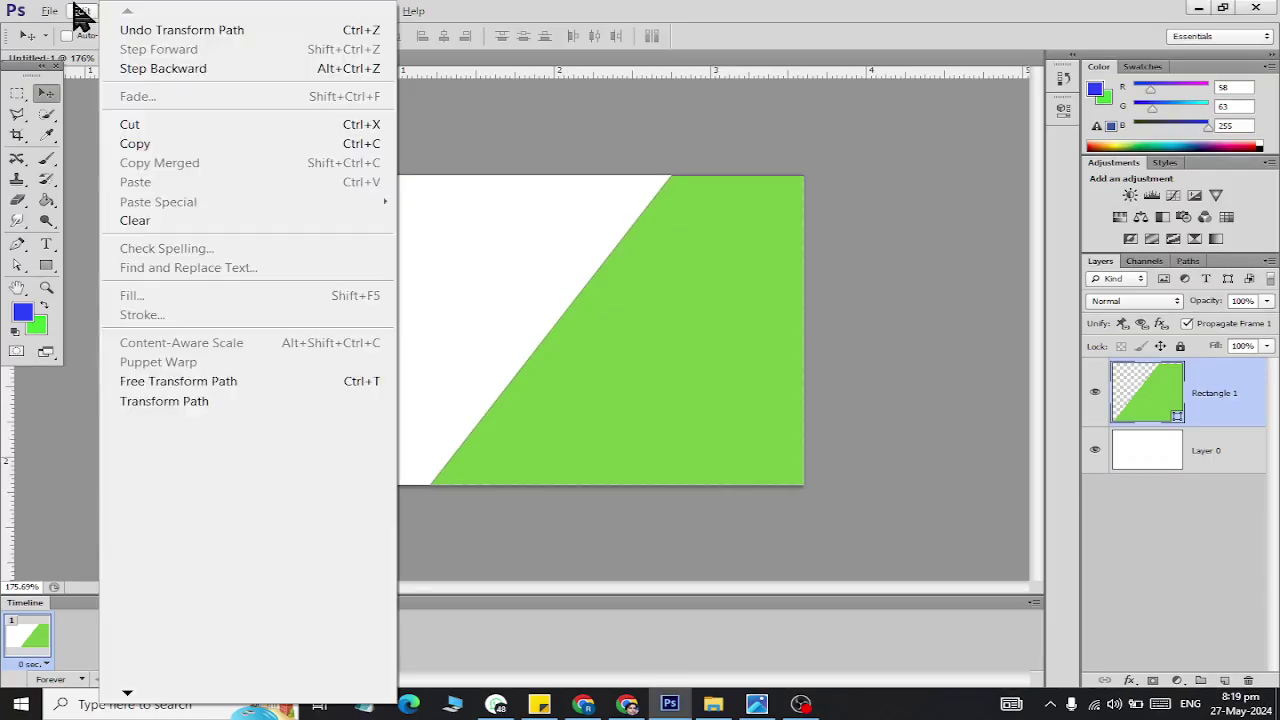
pyautogui.click(505, 448)
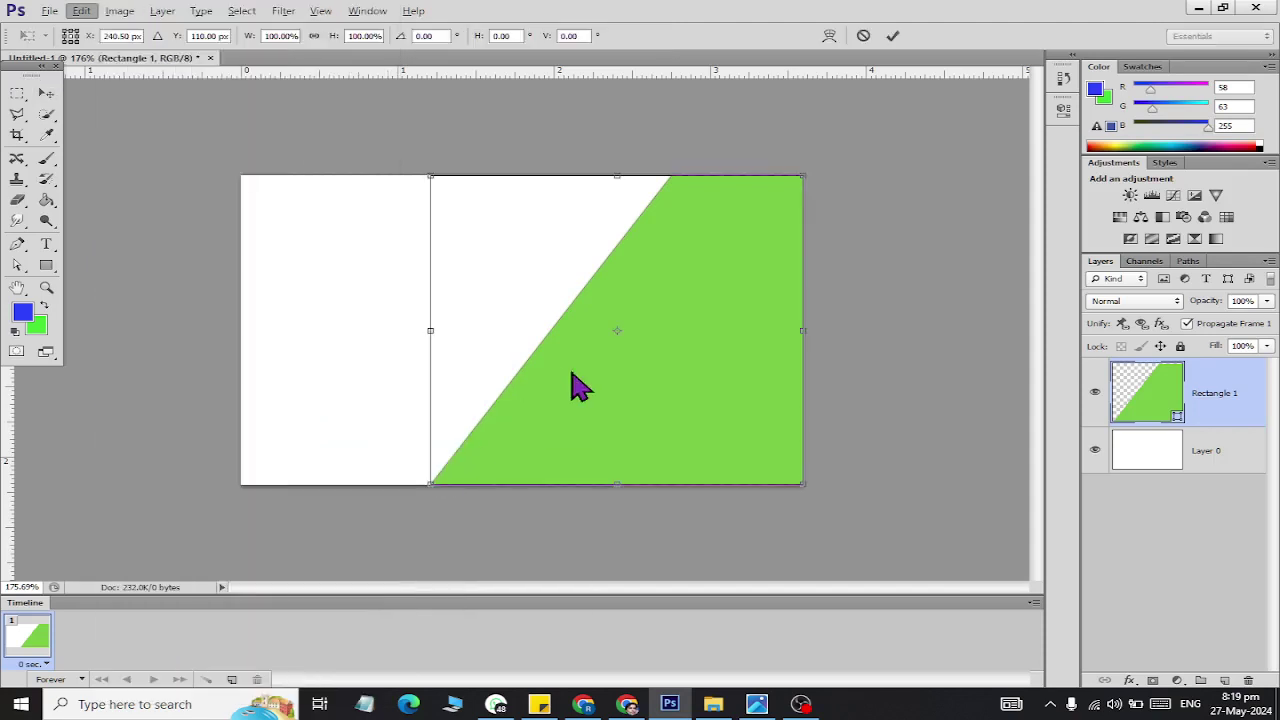
pyautogui.moveTo(432, 181); pyautogui.dragTo(333, 178)
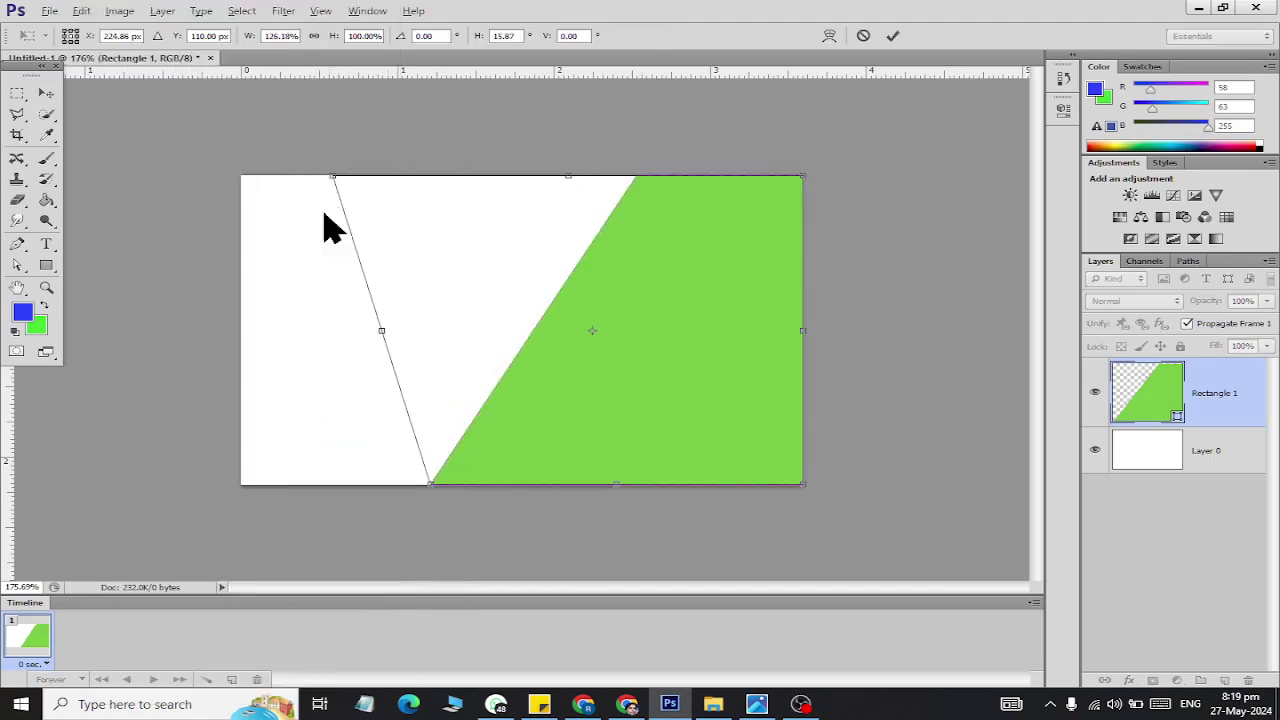
pyautogui.click(46, 93)
pyautogui.click(552, 274)
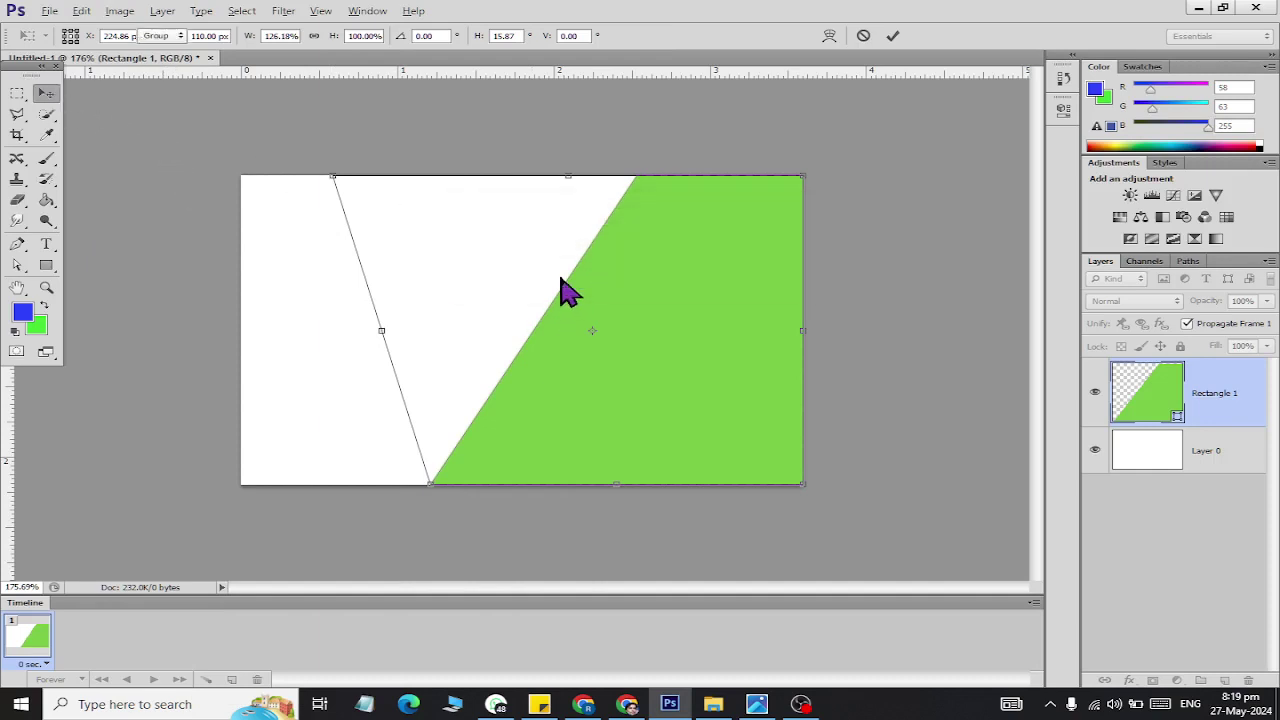
# Step: Narrow the slanted green shape slightly from its left side
pyautogui.hotkey('ctrl', 't')
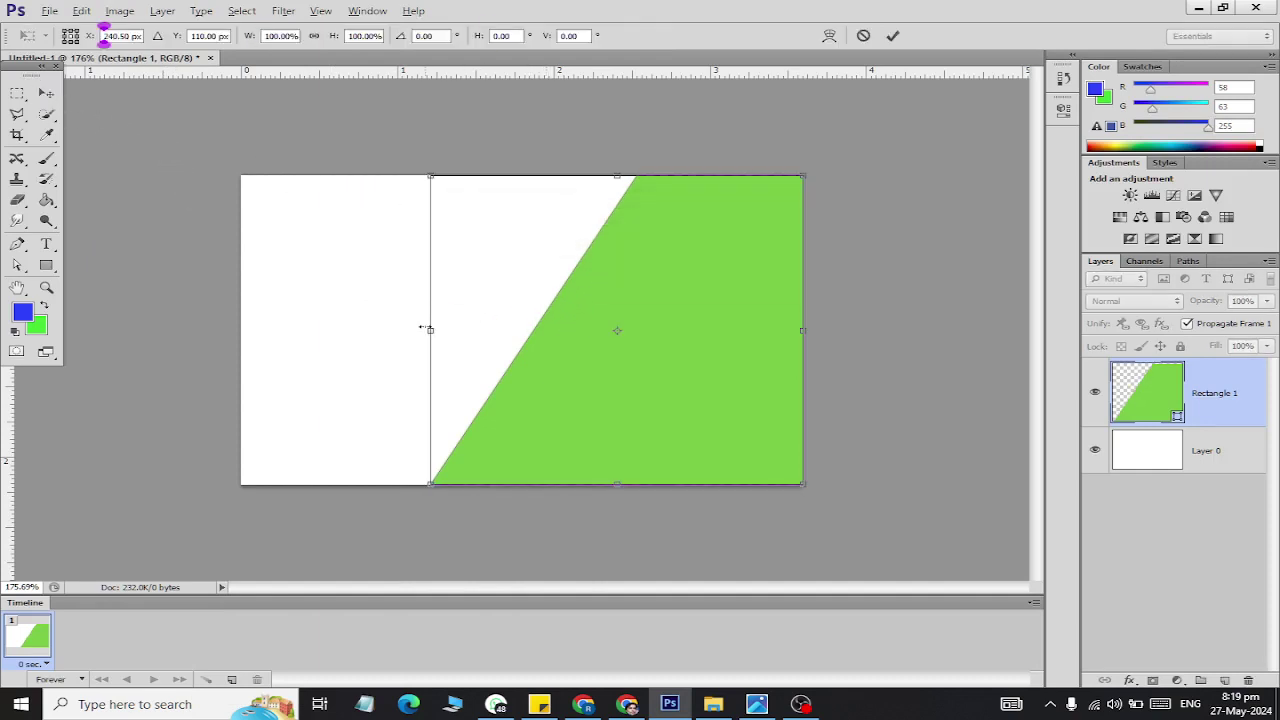
pyautogui.moveTo(428, 330); pyautogui.dragTo(458, 333)
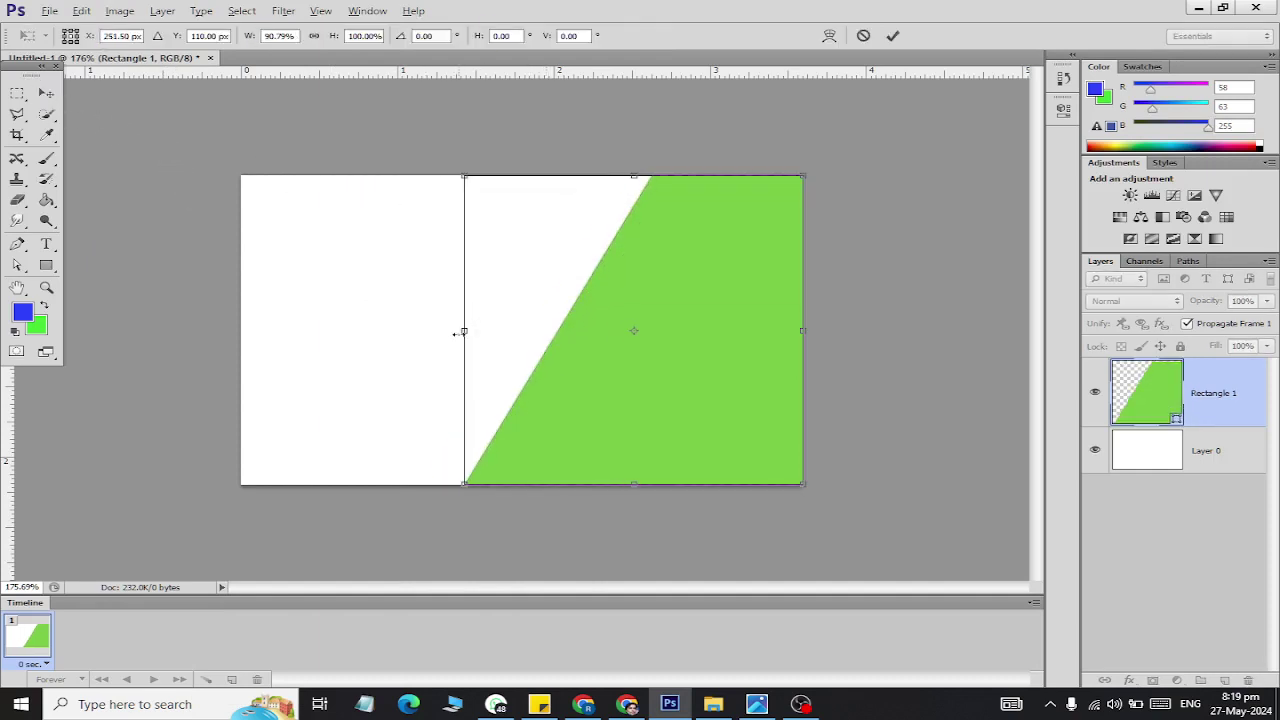
pyautogui.click(46, 93)
pyautogui.click(550, 270)
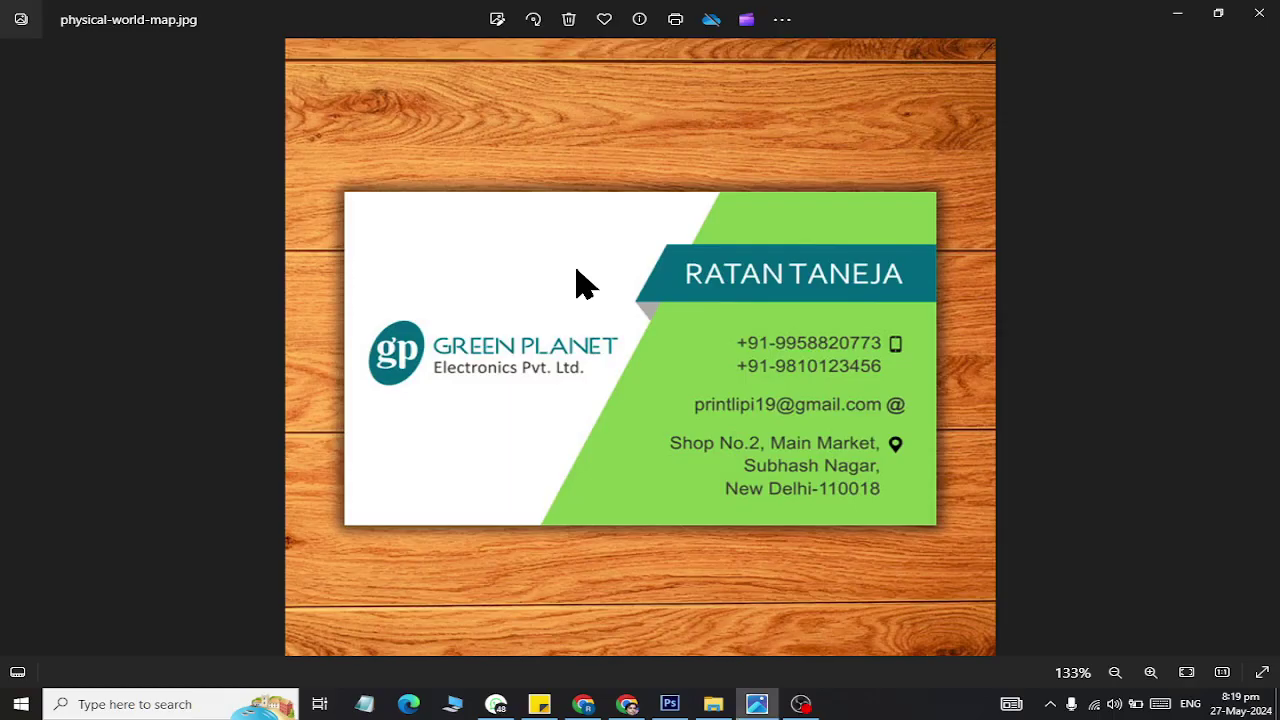
pyautogui.hotkey('alt', 'Tab')
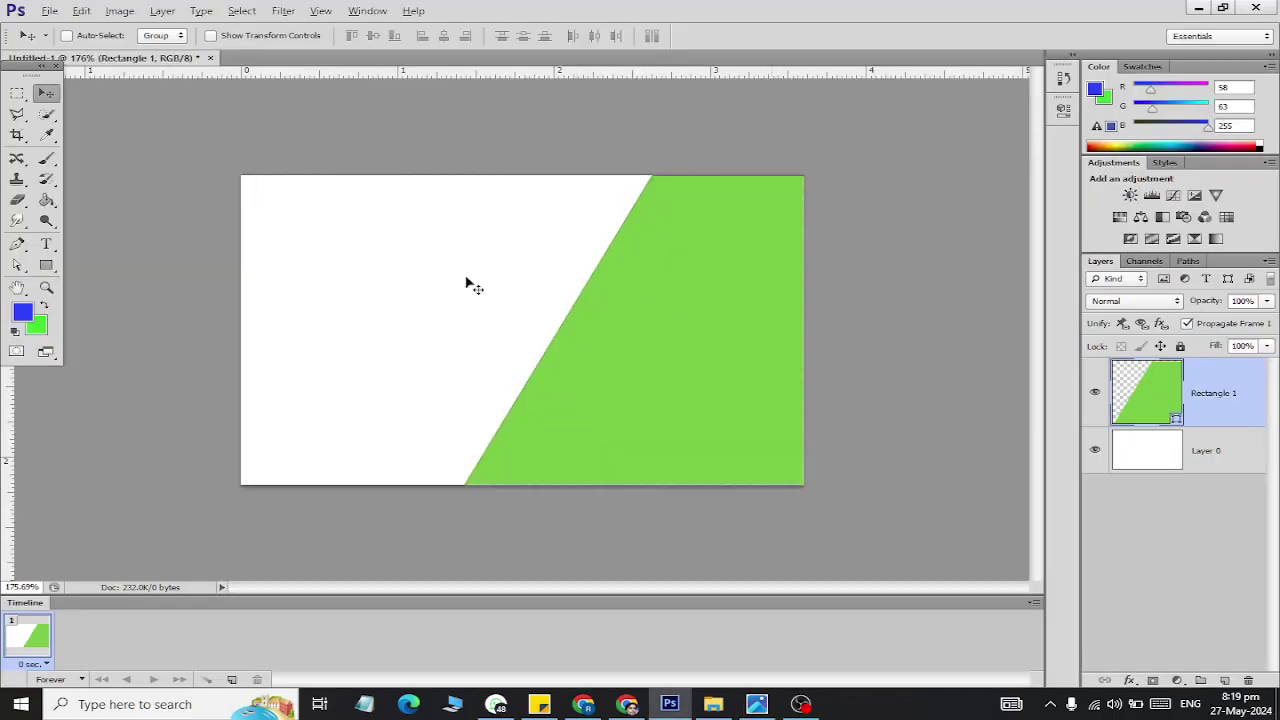
# Step: Draw a teal-filled rectangle and move it across the upper green panel to the right edge
pyautogui.click(46, 265)
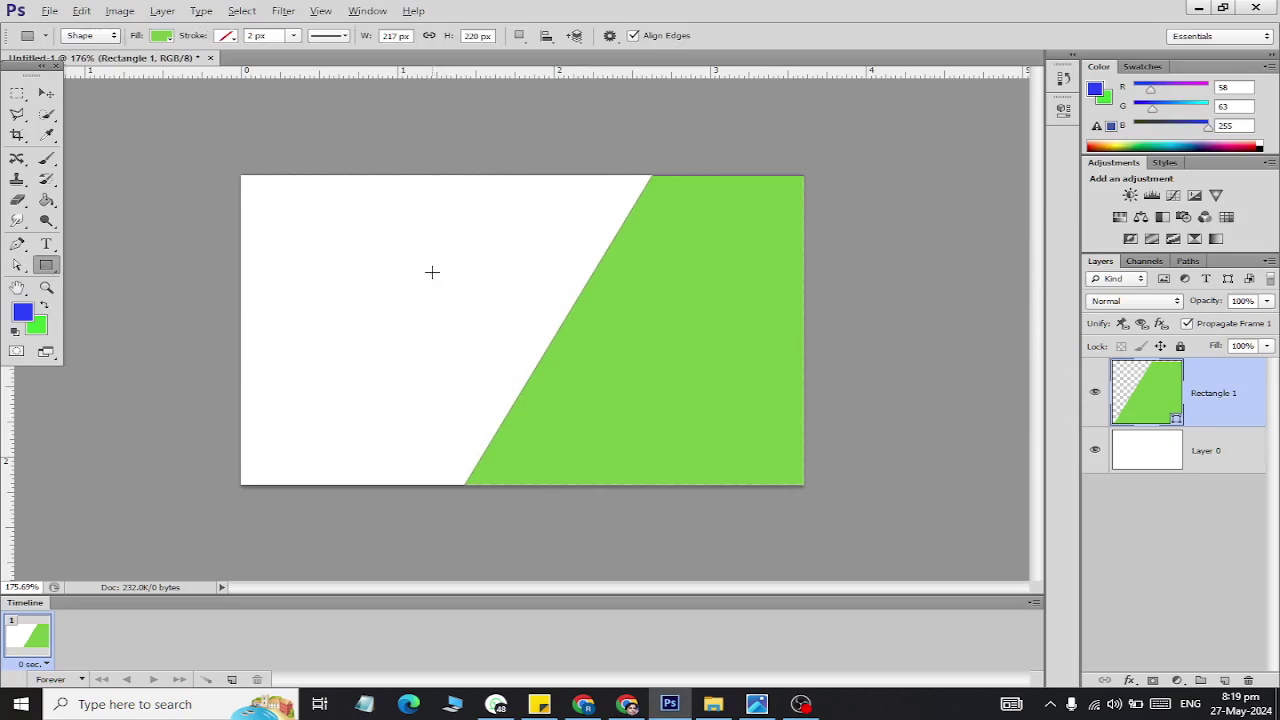
pyautogui.moveTo(432, 272); pyautogui.dragTo(563, 300)
pyautogui.click(161, 36)
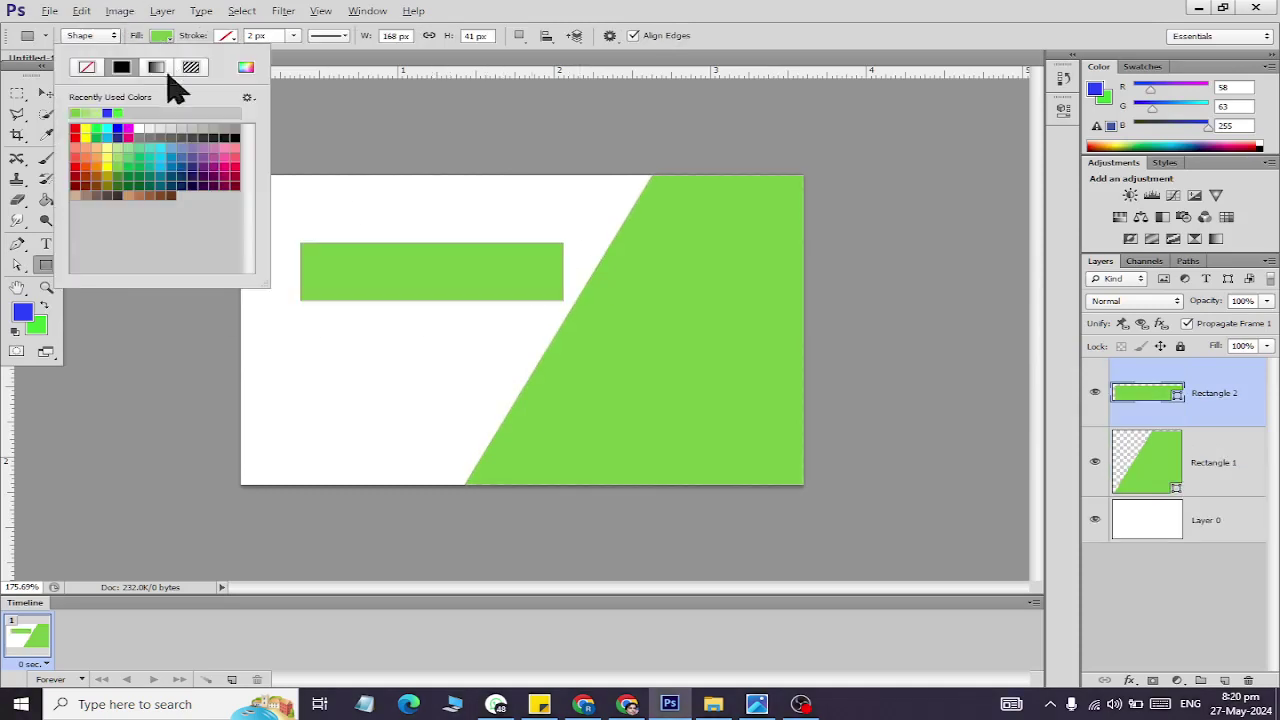
pyautogui.click(168, 168)
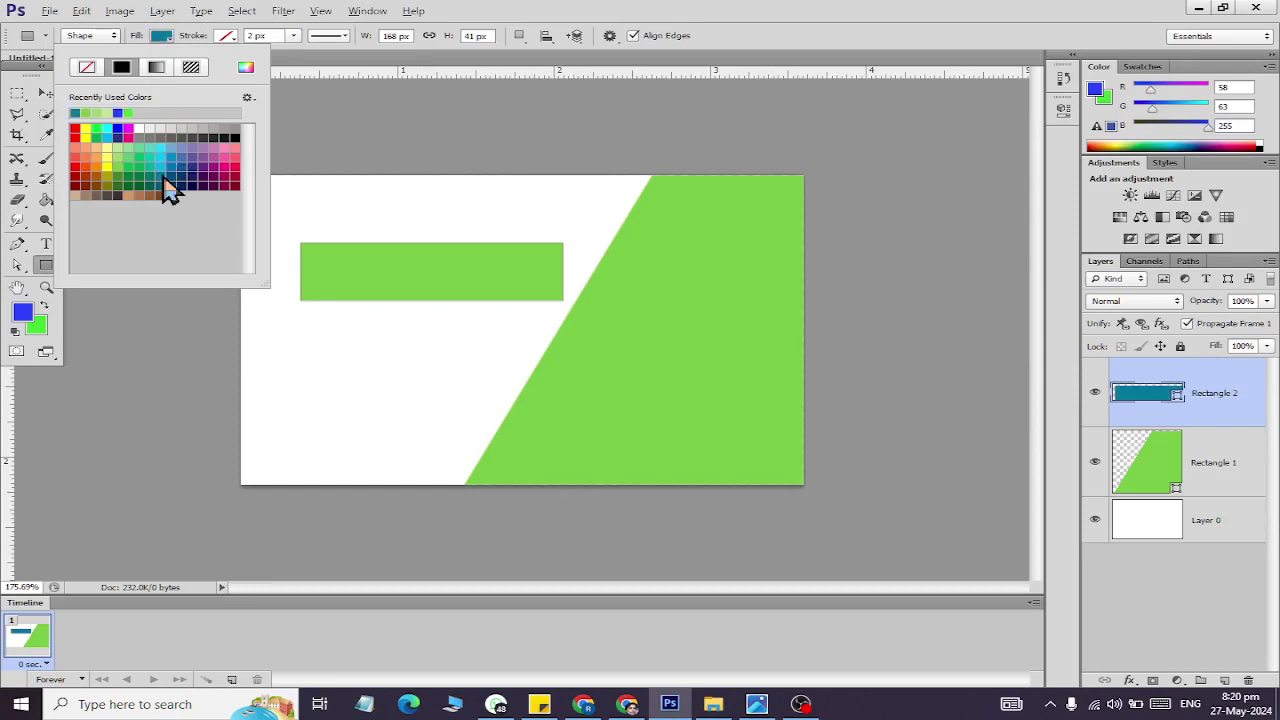
pyautogui.click(42, 93)
pyautogui.moveTo(365, 256); pyautogui.dragTo(634, 266)
pyautogui.hotkey('alt', 'Tab')
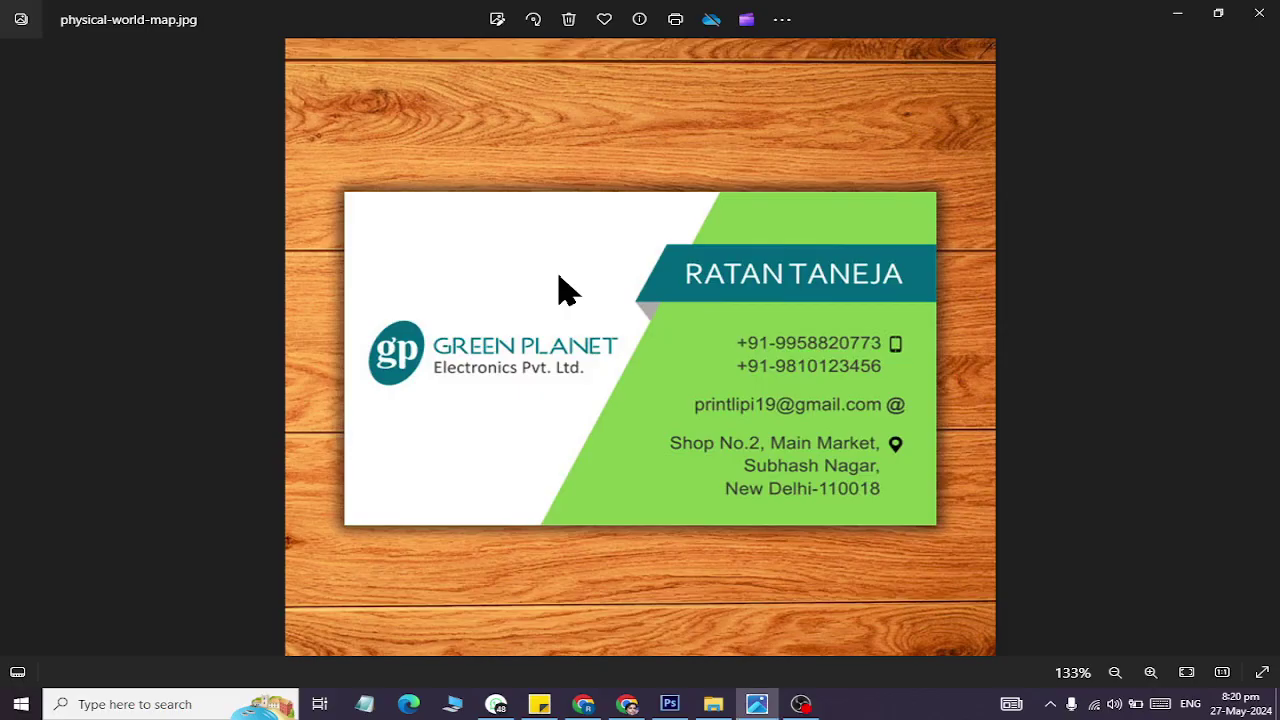
pyautogui.hotkey('alt', 'Tab')
# Step: Trim the teal banner's width slightly from its left edge
pyautogui.click(80, 11)
pyautogui.moveTo(164, 400)
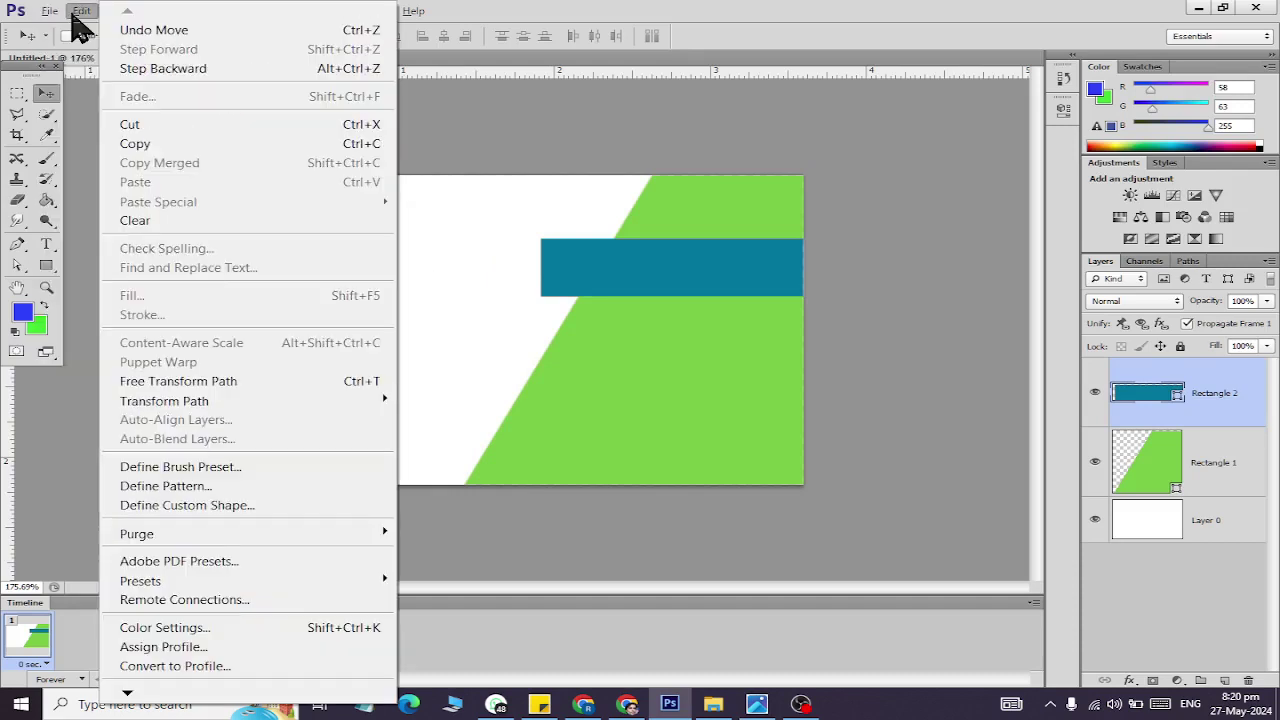
pyautogui.click(466, 467)
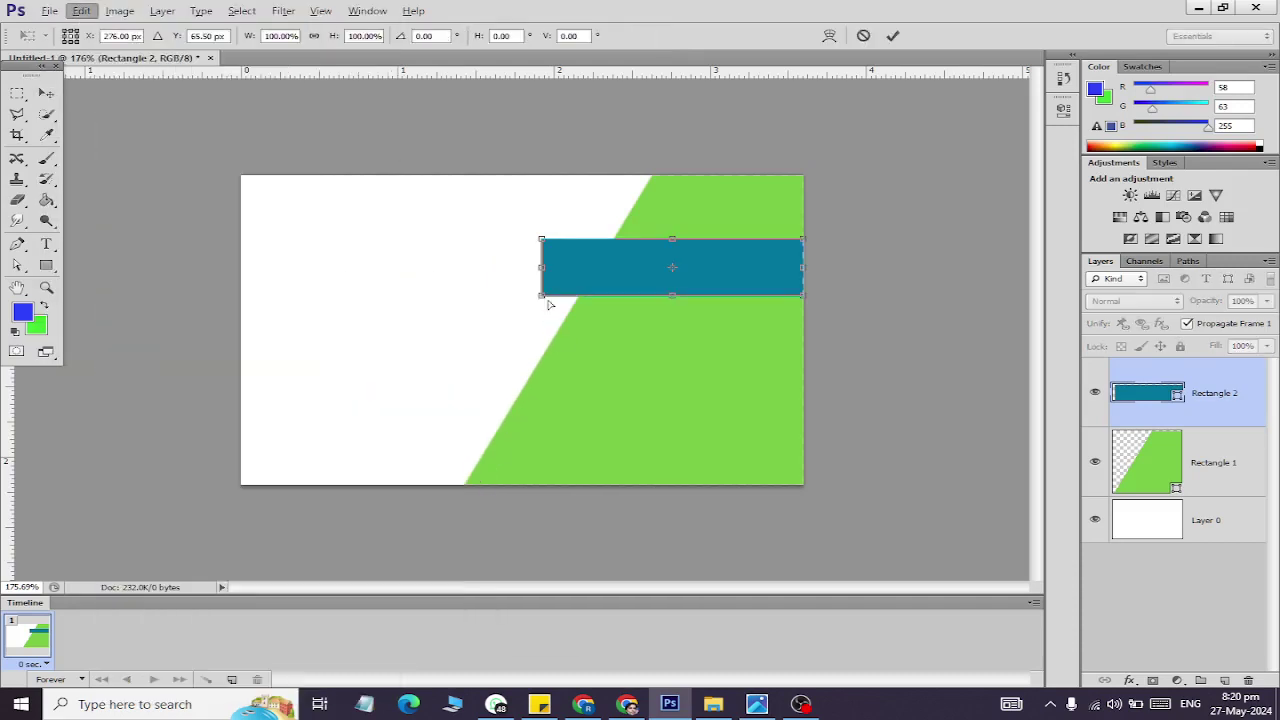
pyautogui.click(81, 11)
pyautogui.moveTo(164, 400)
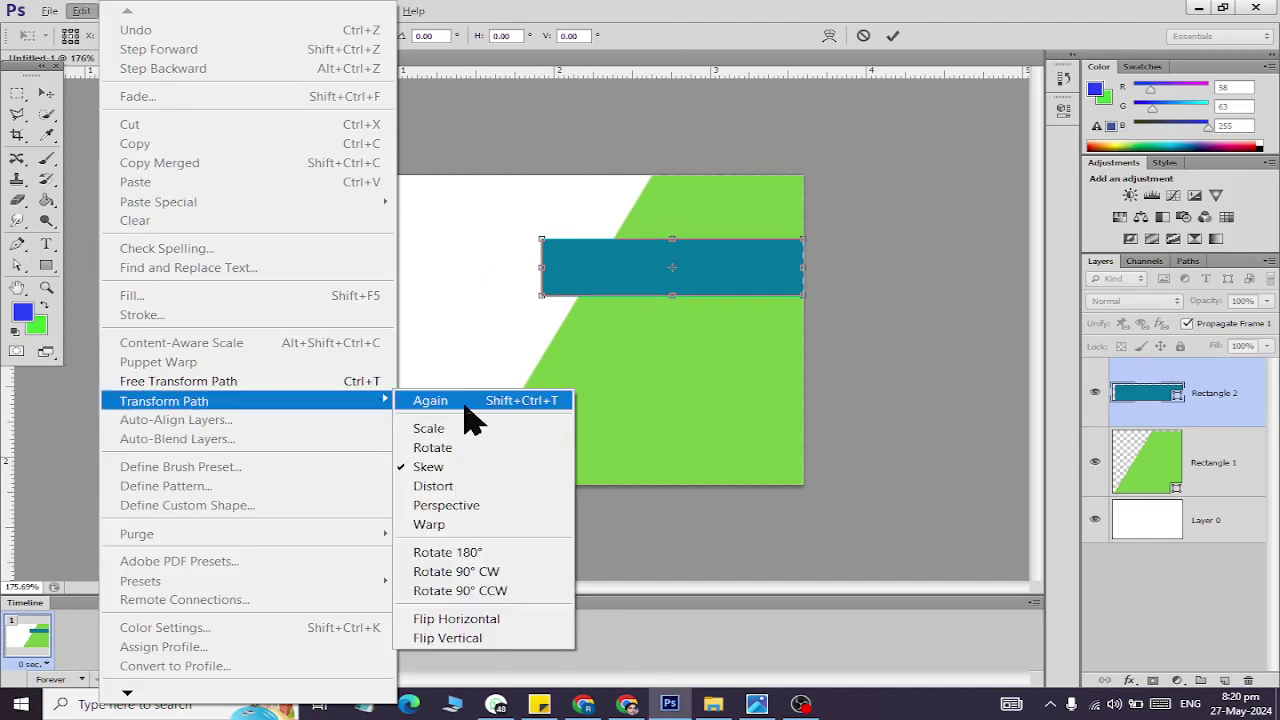
pyautogui.press('Escape')
pyautogui.press('Escape')
pyautogui.click(45, 95)
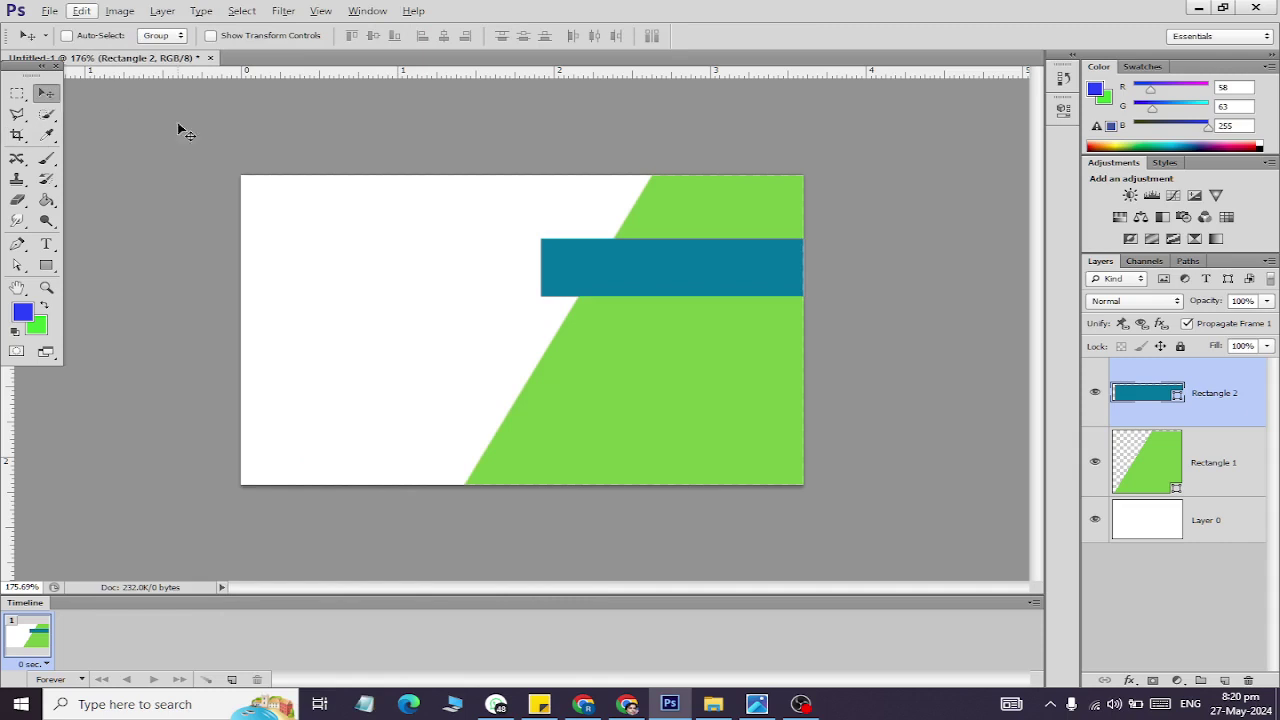
pyautogui.hotkey('ctrl', 't')
pyautogui.moveTo(535, 266); pyautogui.dragTo(556, 267)
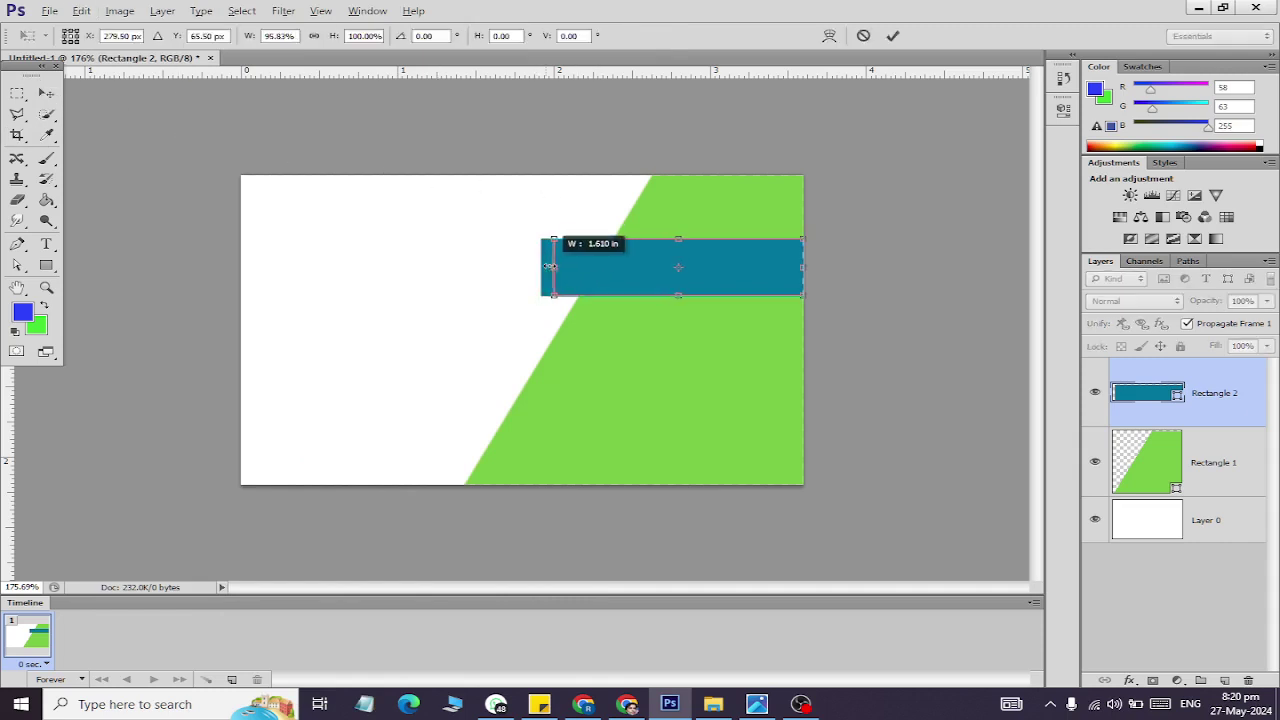
pyautogui.click(46, 93)
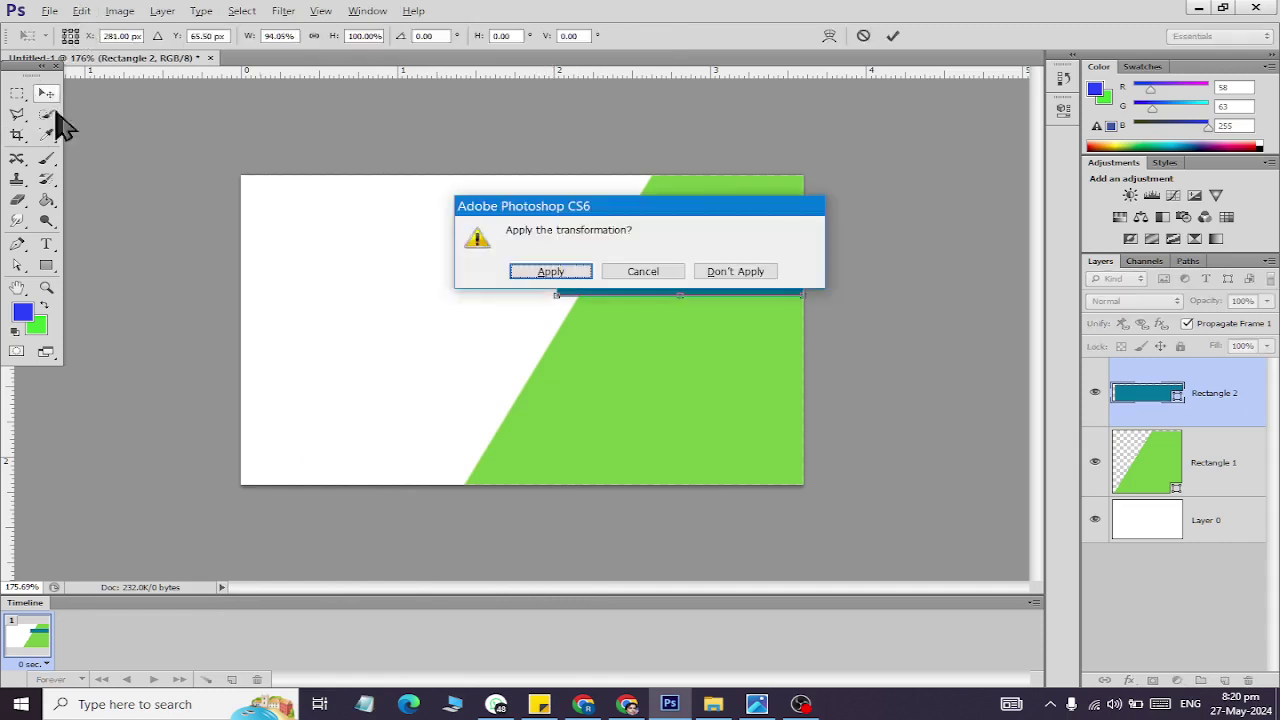
pyautogui.click(543, 272)
# Step: Skew the teal banner so its left end follows the green panel's diagonal
pyautogui.click(81, 11)
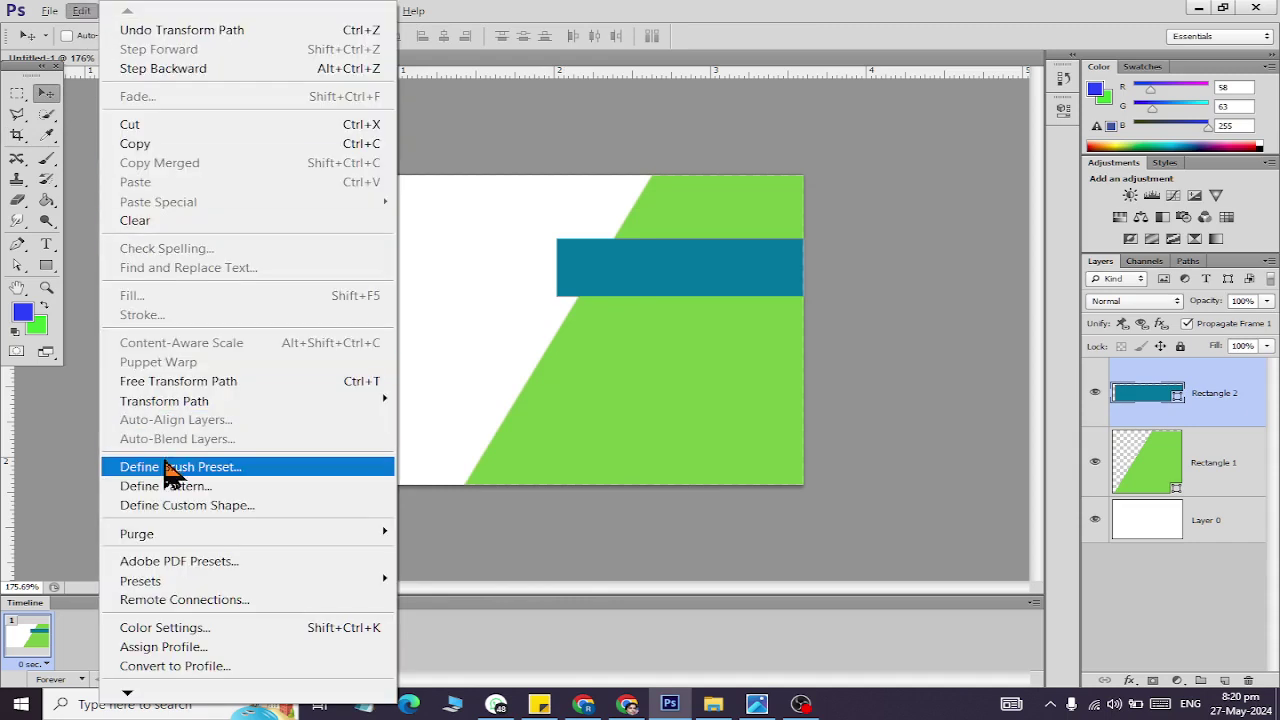
pyautogui.click(490, 461)
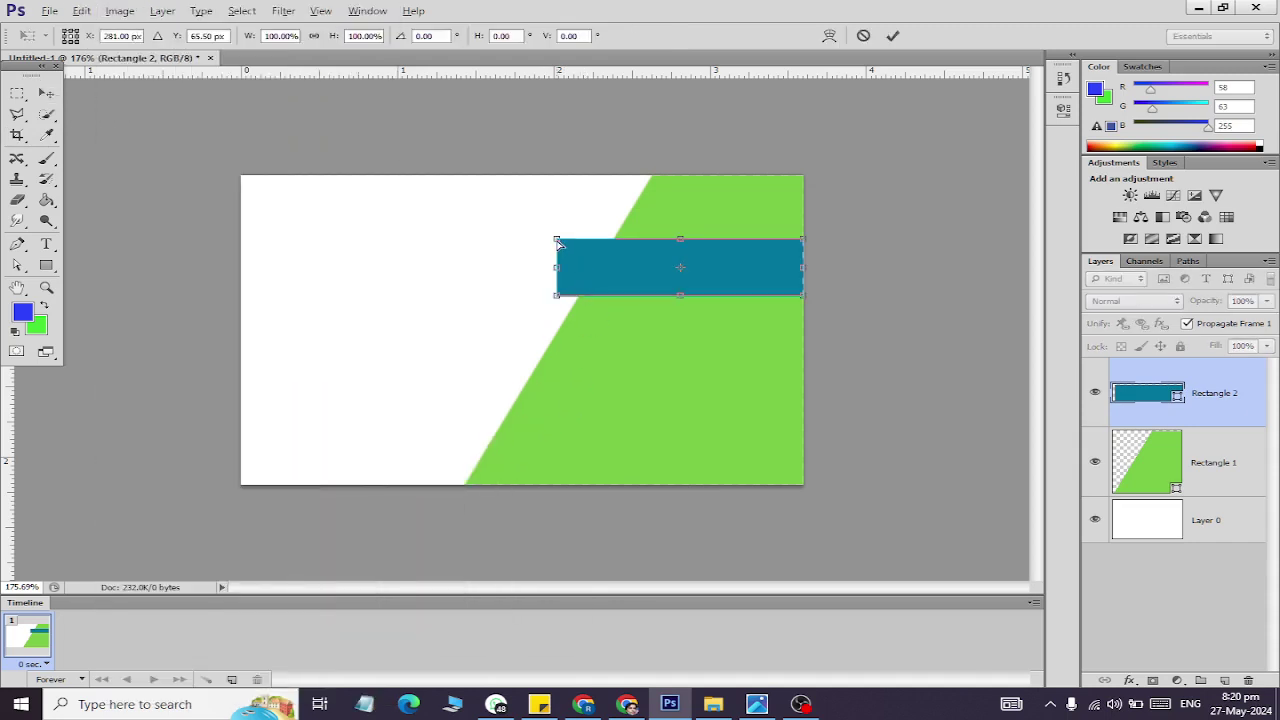
pyautogui.moveTo(557, 241); pyautogui.dragTo(590, 251)
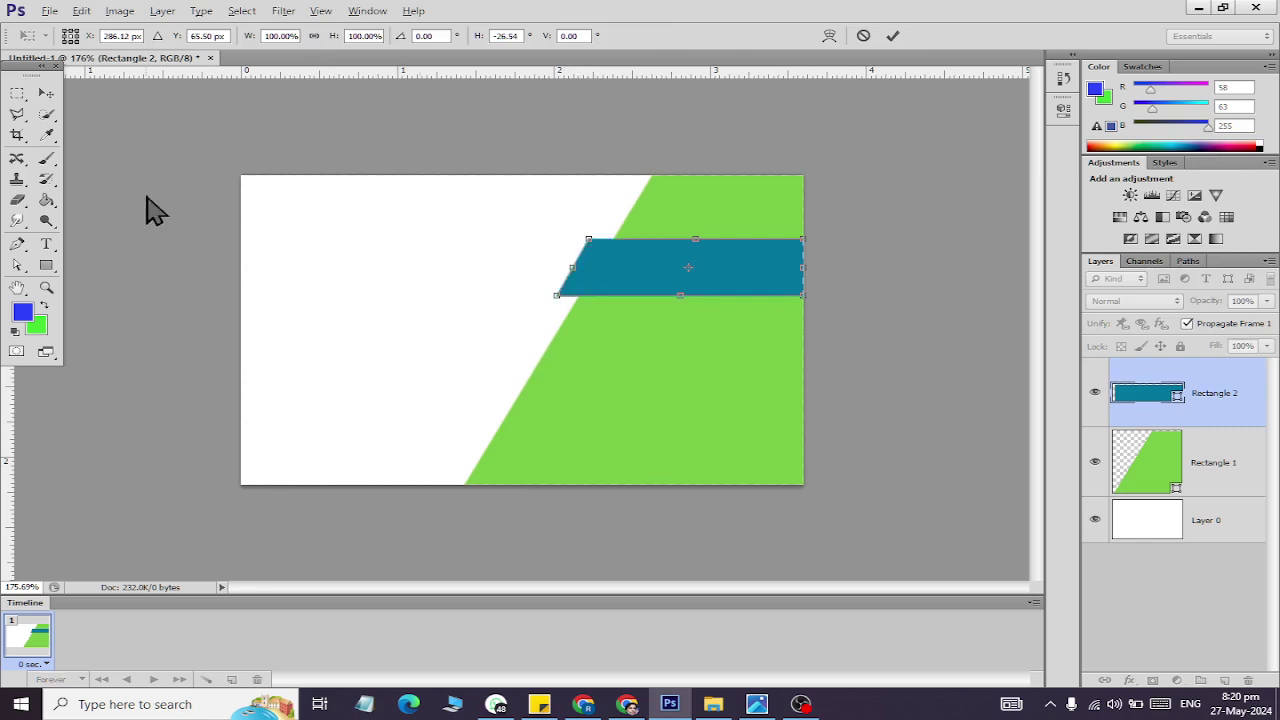
pyautogui.click(45, 92)
pyautogui.click(530, 273)
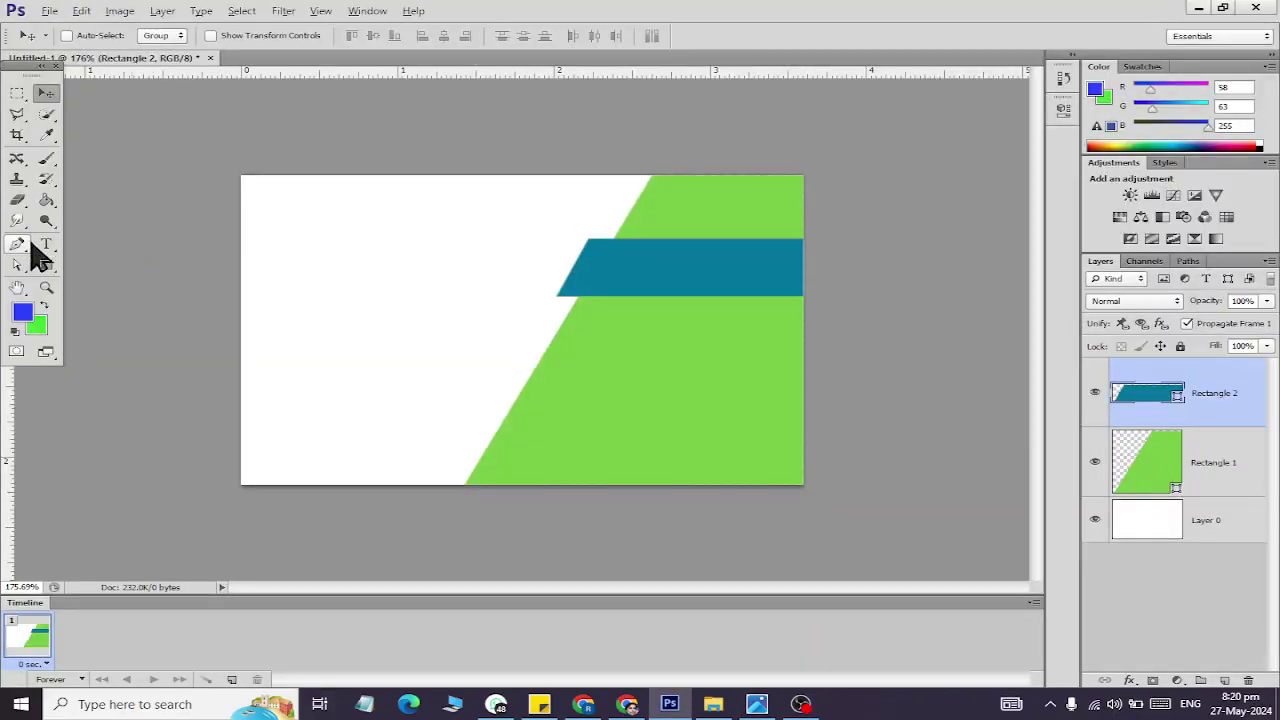
pyautogui.click(45, 266)
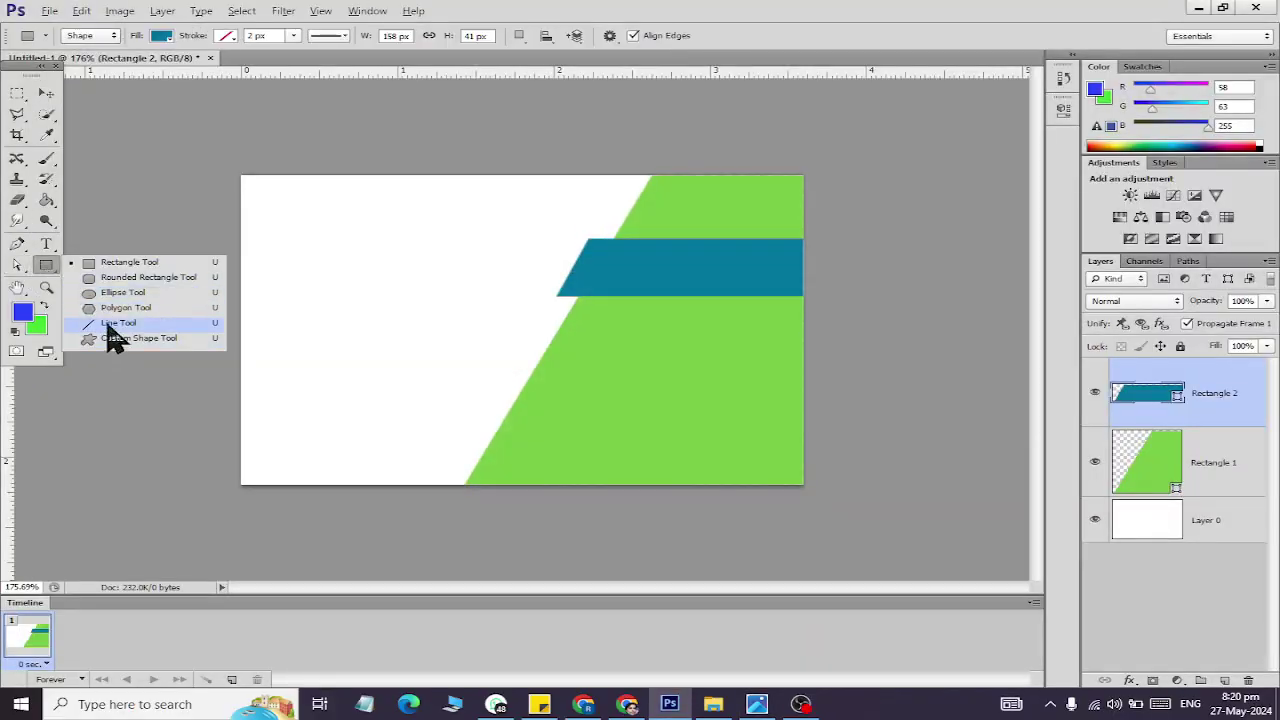
# Step: Create a 100 × 100 px three-sided polygon triangle on the white side
pyautogui.click(120, 308)
pyautogui.click(362, 265)
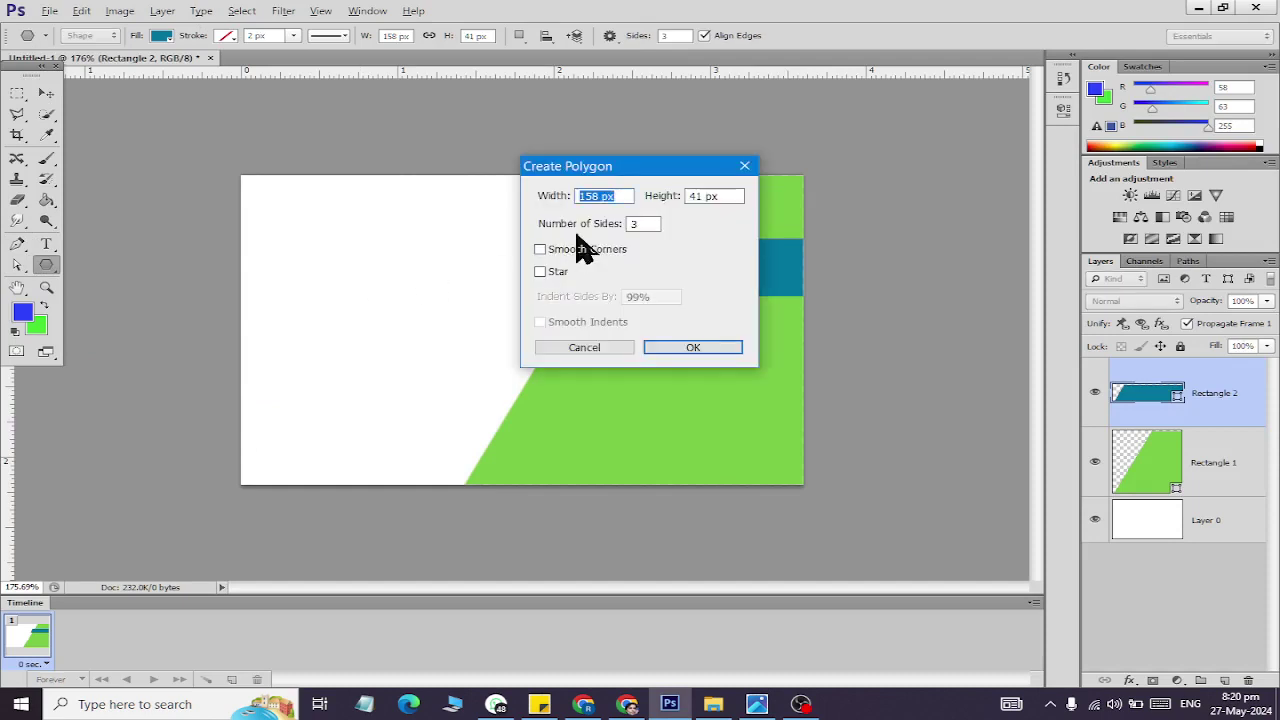
pyautogui.write('100')
pyautogui.press('Tab')
pyautogui.write('100')
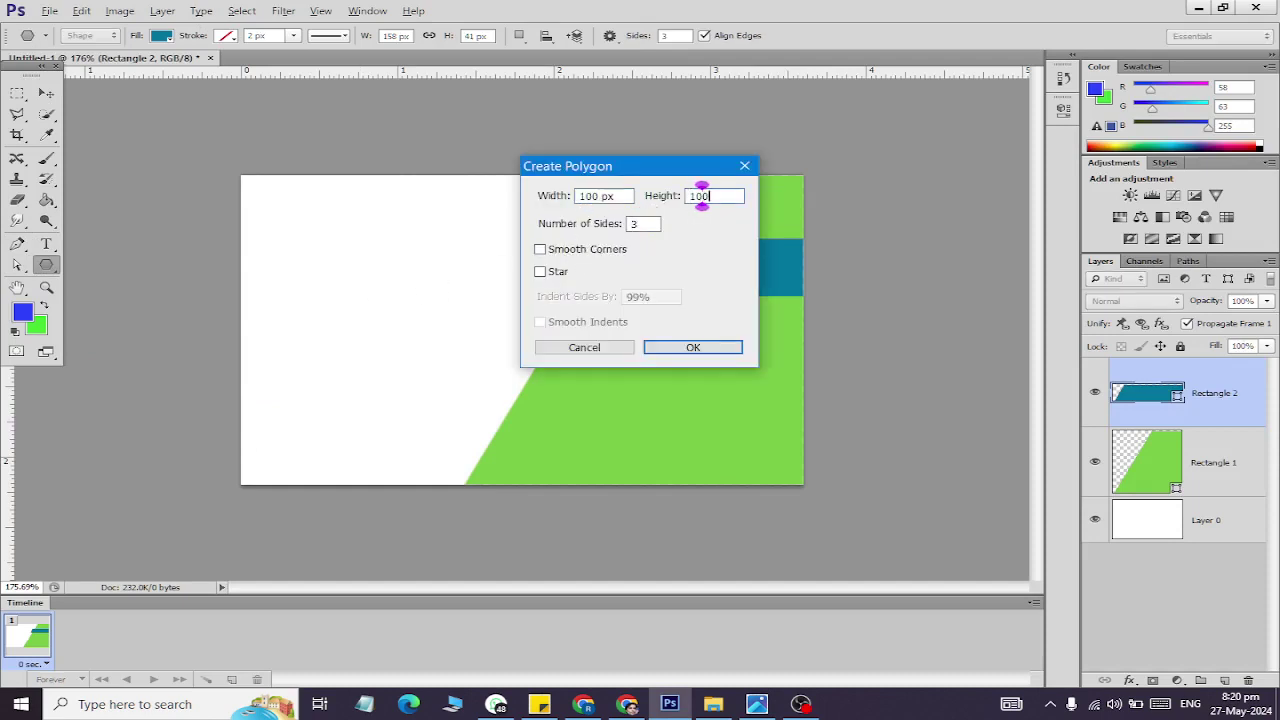
pyautogui.press('Tab')
pyautogui.press('Return')
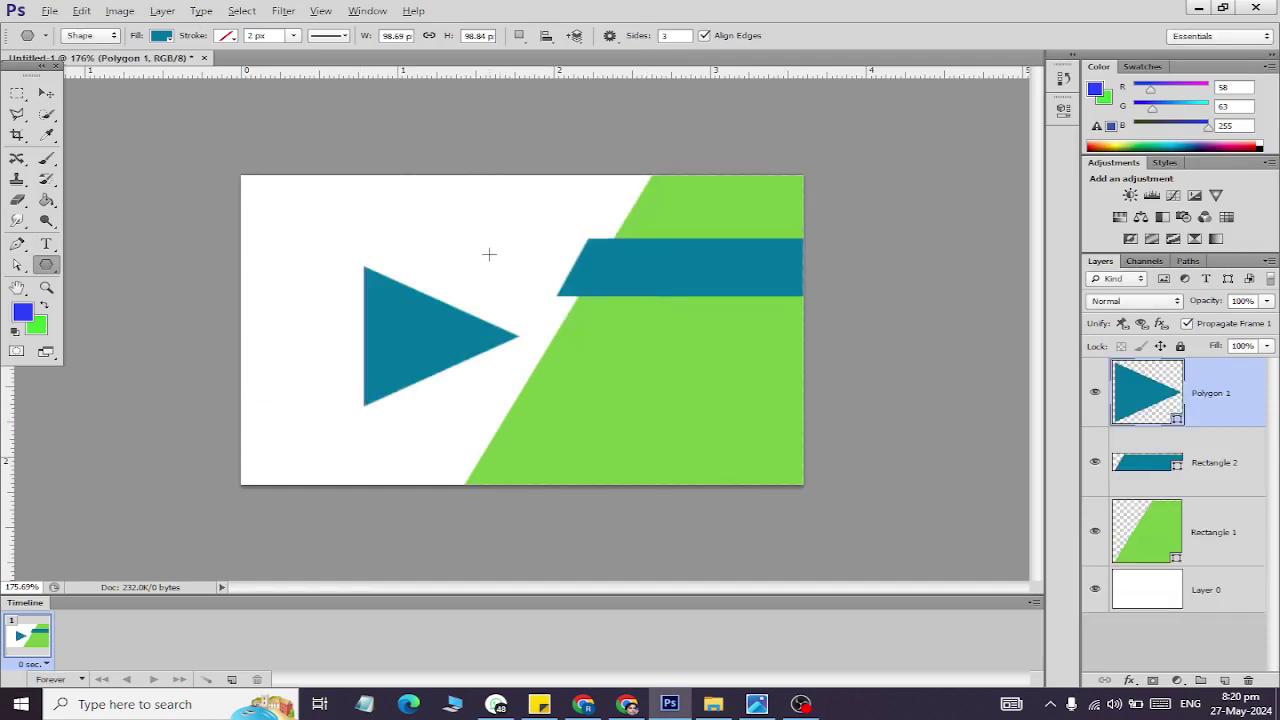
# Step: Shrink the triangle to under half size and fill it light grey
pyautogui.hotkey('ctrl', 't')
pyautogui.moveTo(518, 402); pyautogui.dragTo(476, 366)
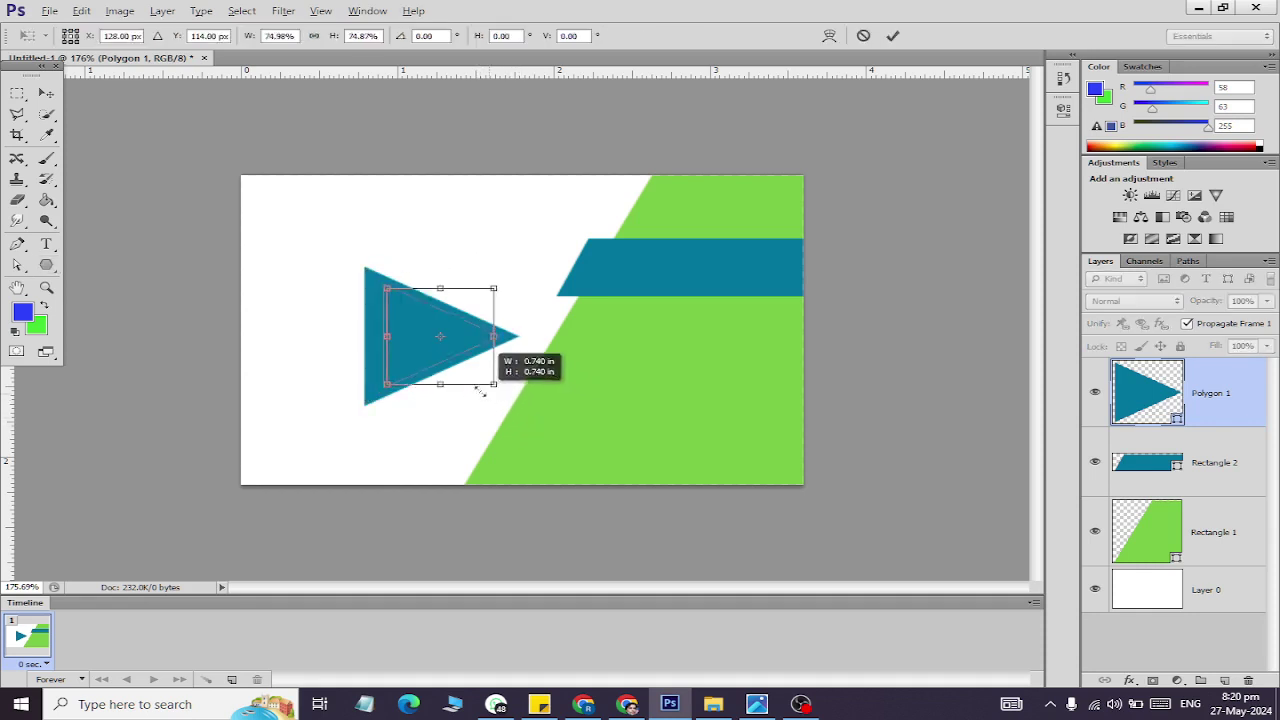
pyautogui.click(48, 114)
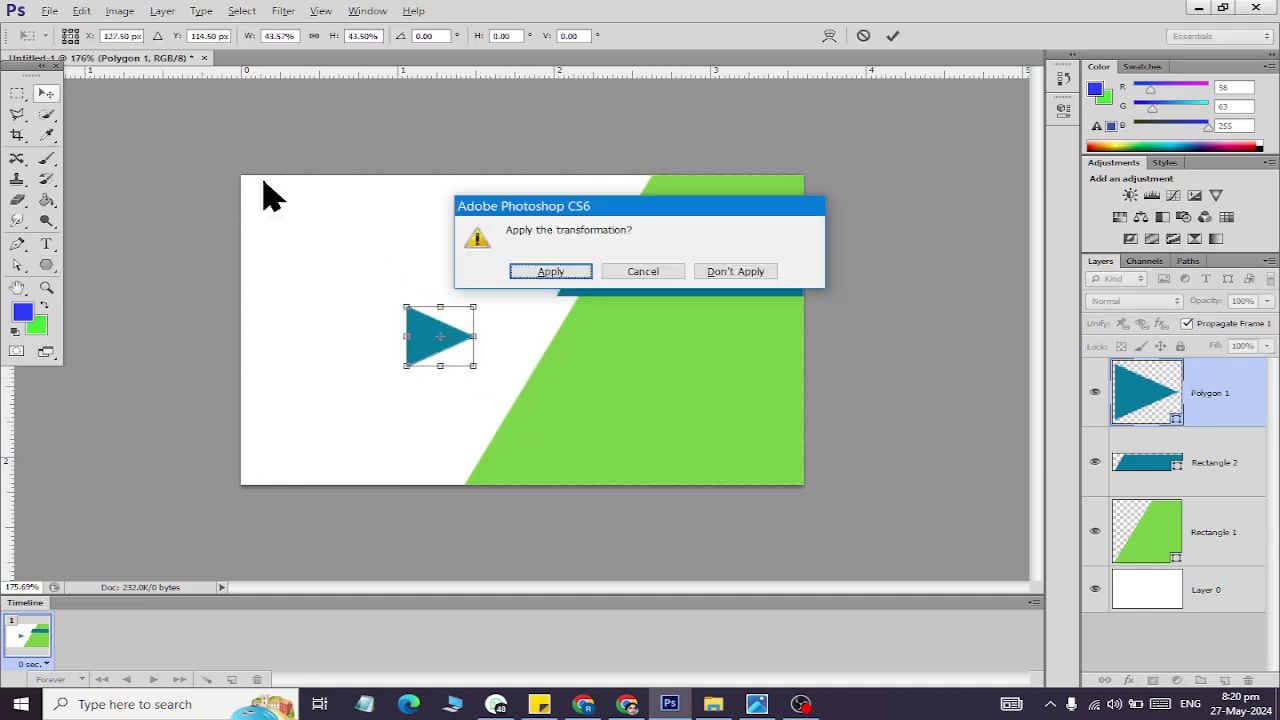
pyautogui.click(546, 275)
pyautogui.click(45, 268)
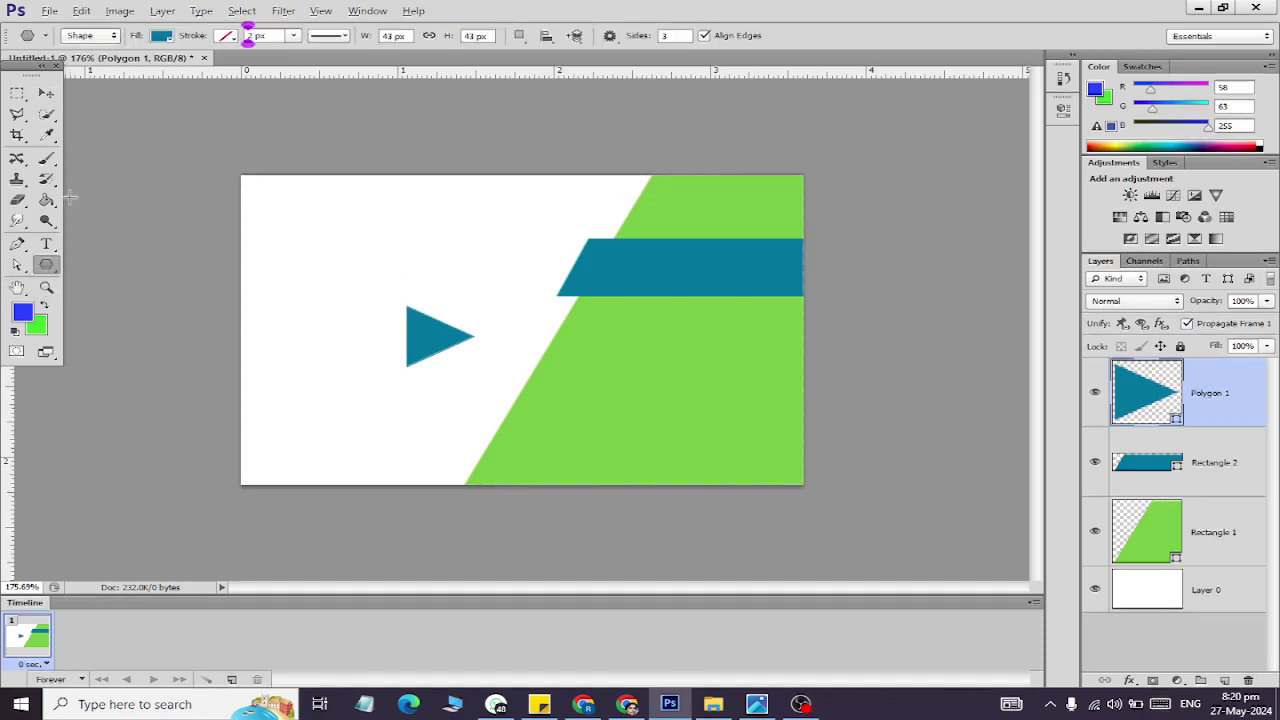
pyautogui.click(160, 36)
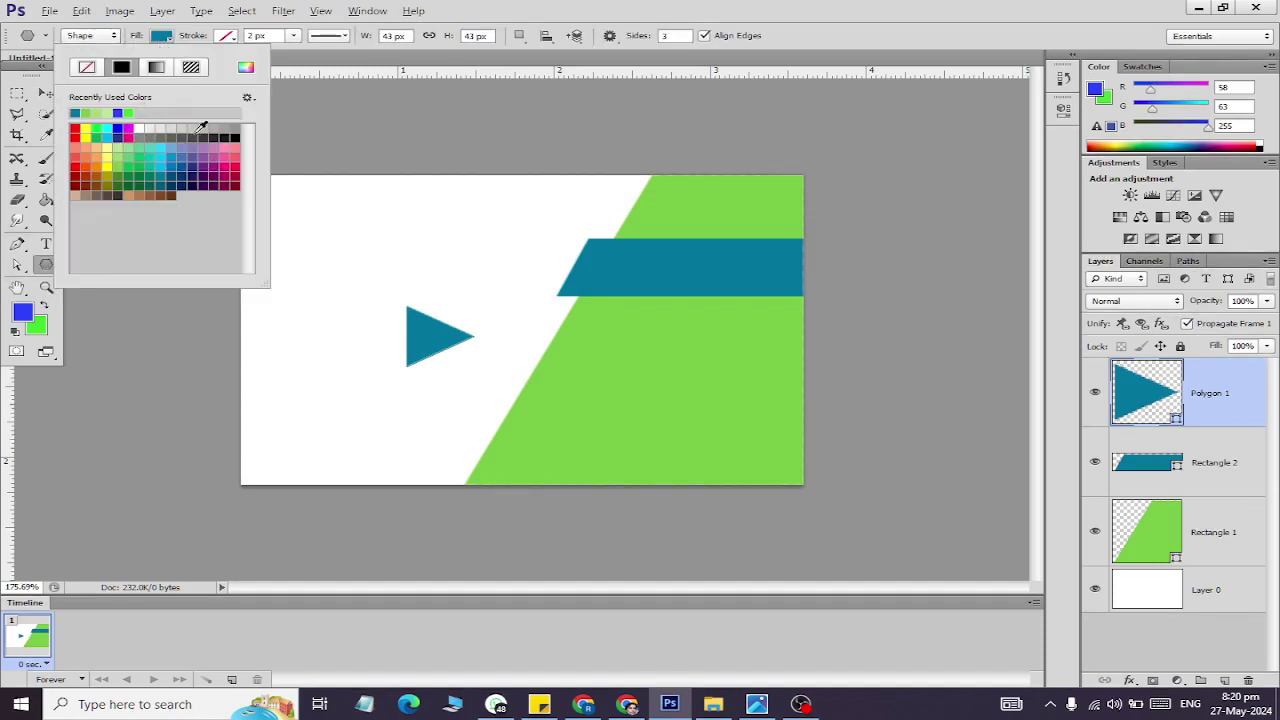
pyautogui.click(210, 128)
pyautogui.click(200, 137)
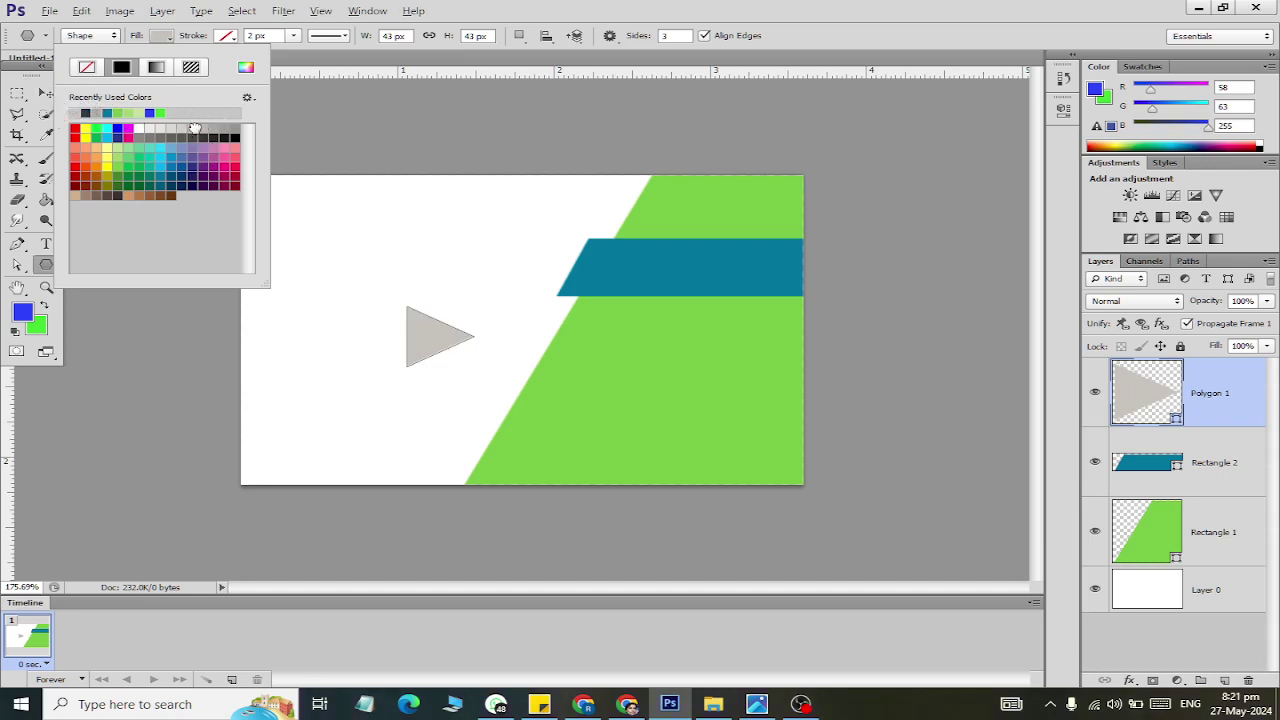
# Step: Place the triangle behind the green panel under the banner's left end, rotated about -25°
pyautogui.click(46, 93)
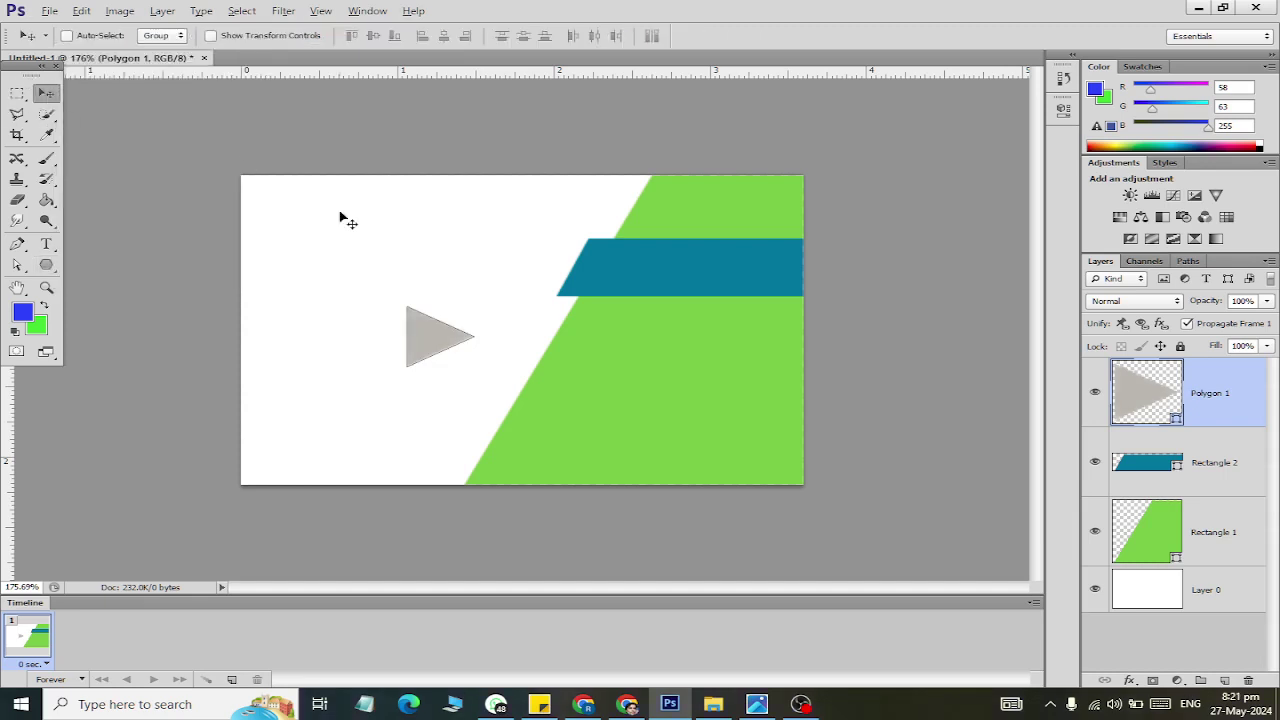
pyautogui.moveTo(1205, 405); pyautogui.dragTo(1200, 565)
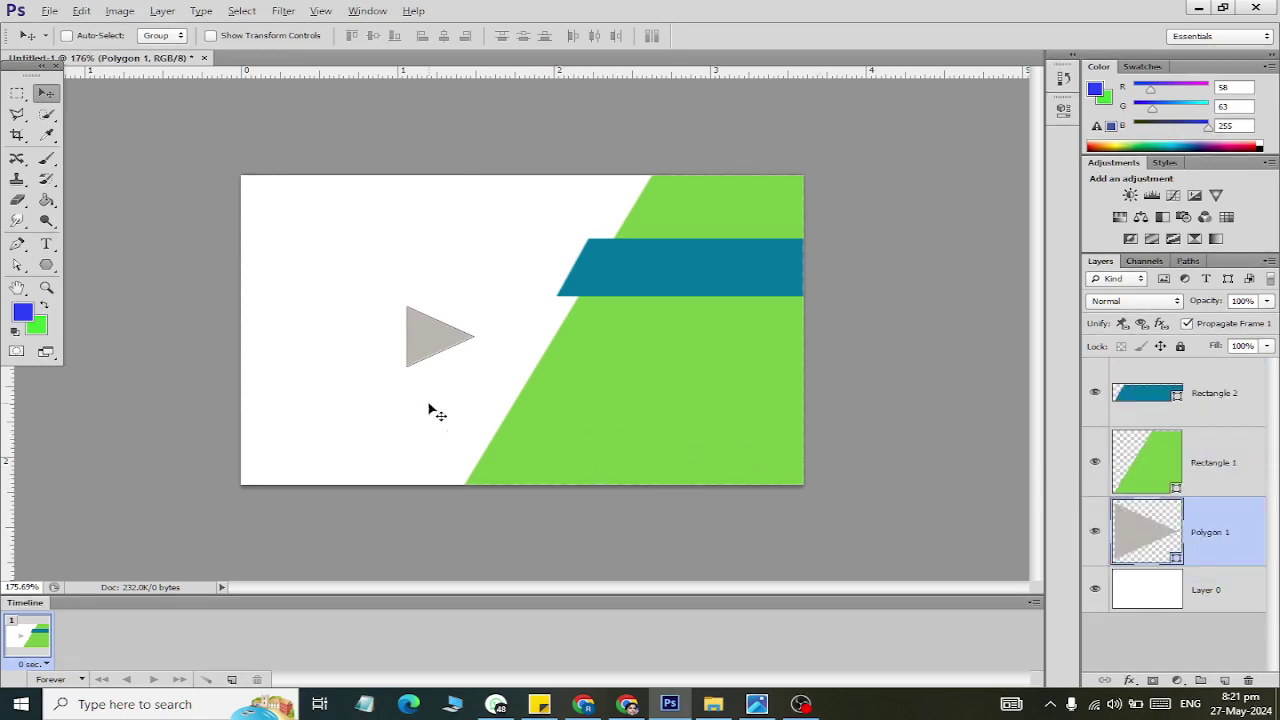
pyautogui.moveTo(420, 344); pyautogui.dragTo(574, 332)
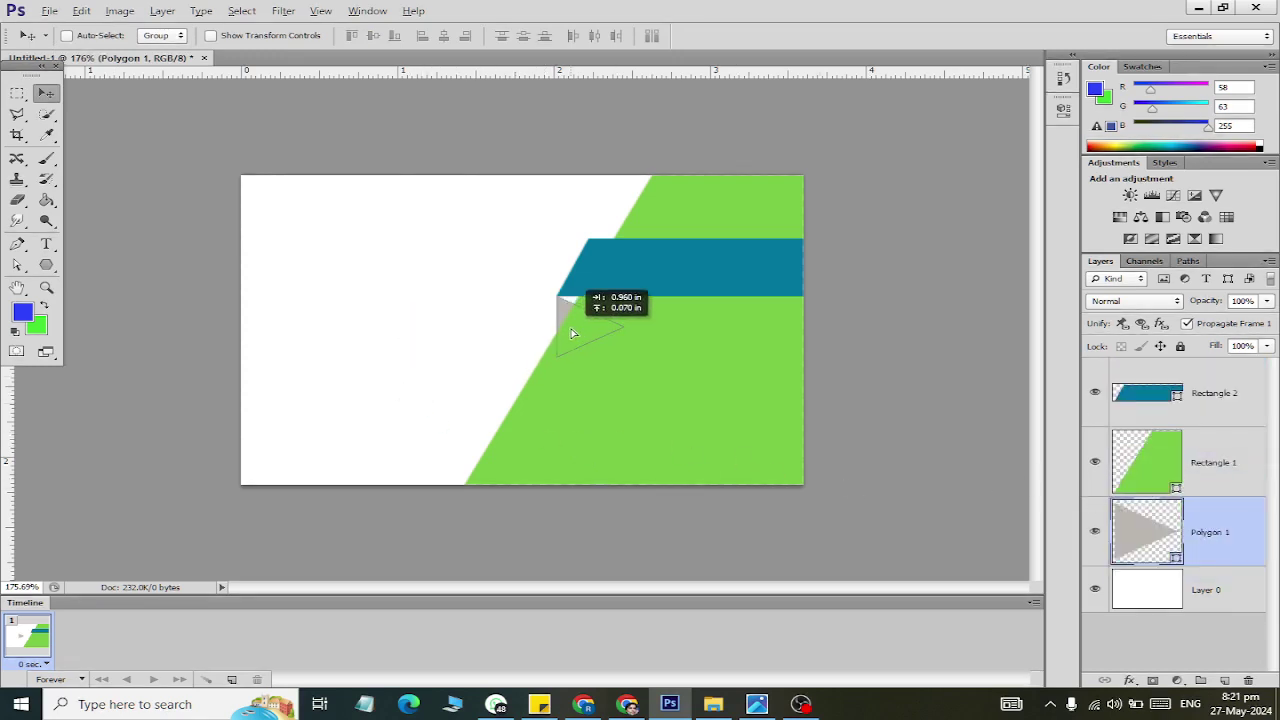
pyautogui.hotkey('ctrl', 't')
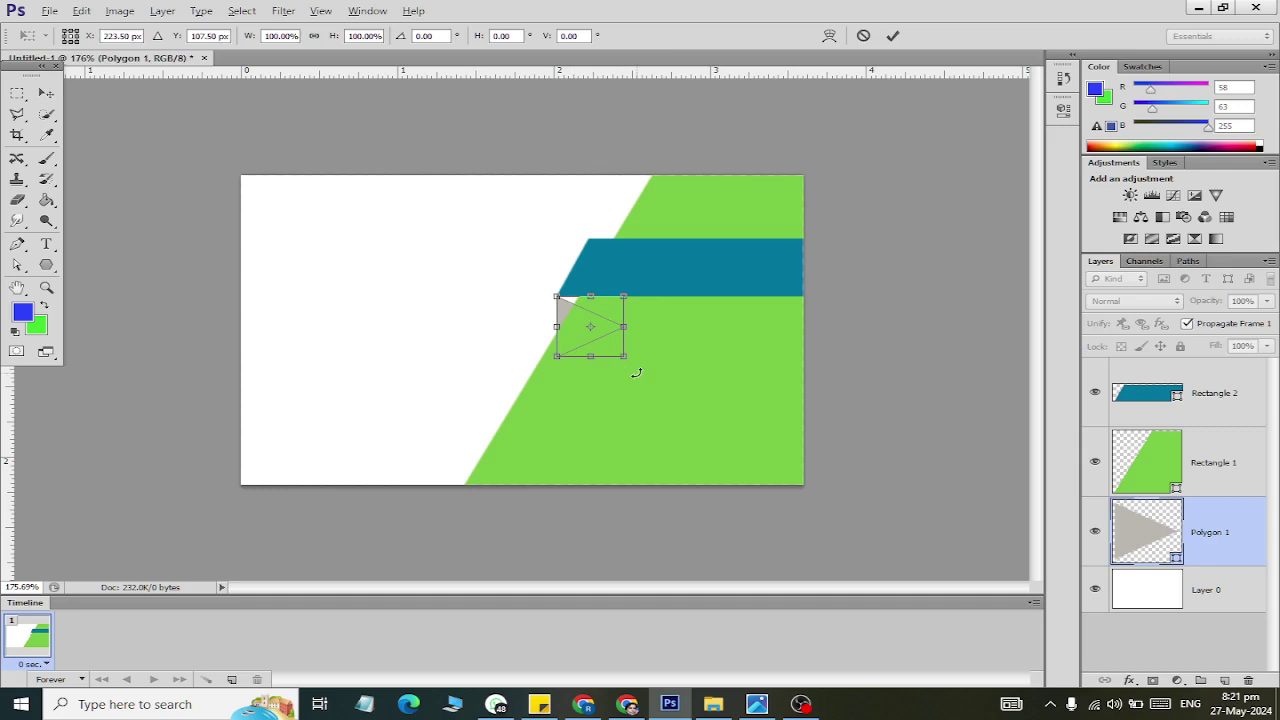
pyautogui.moveTo(636, 372); pyautogui.dragTo(627, 367)
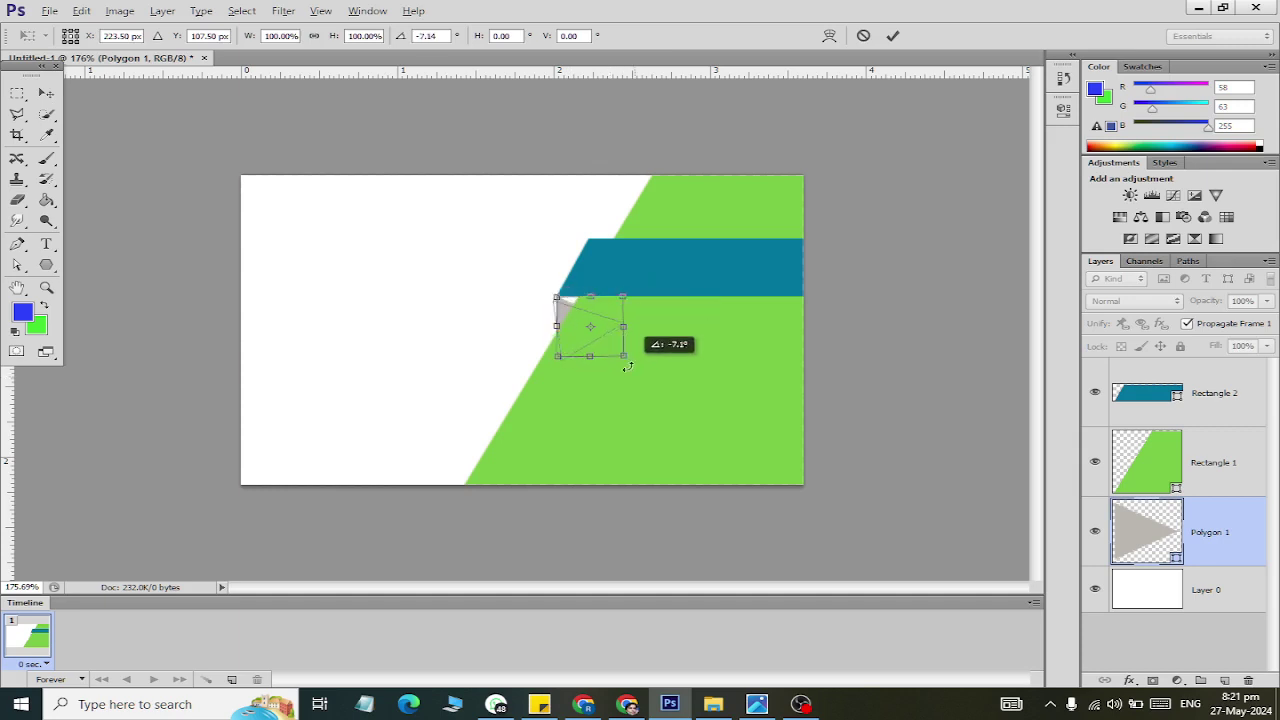
pyautogui.moveTo(627, 367); pyautogui.dragTo(561, 339)
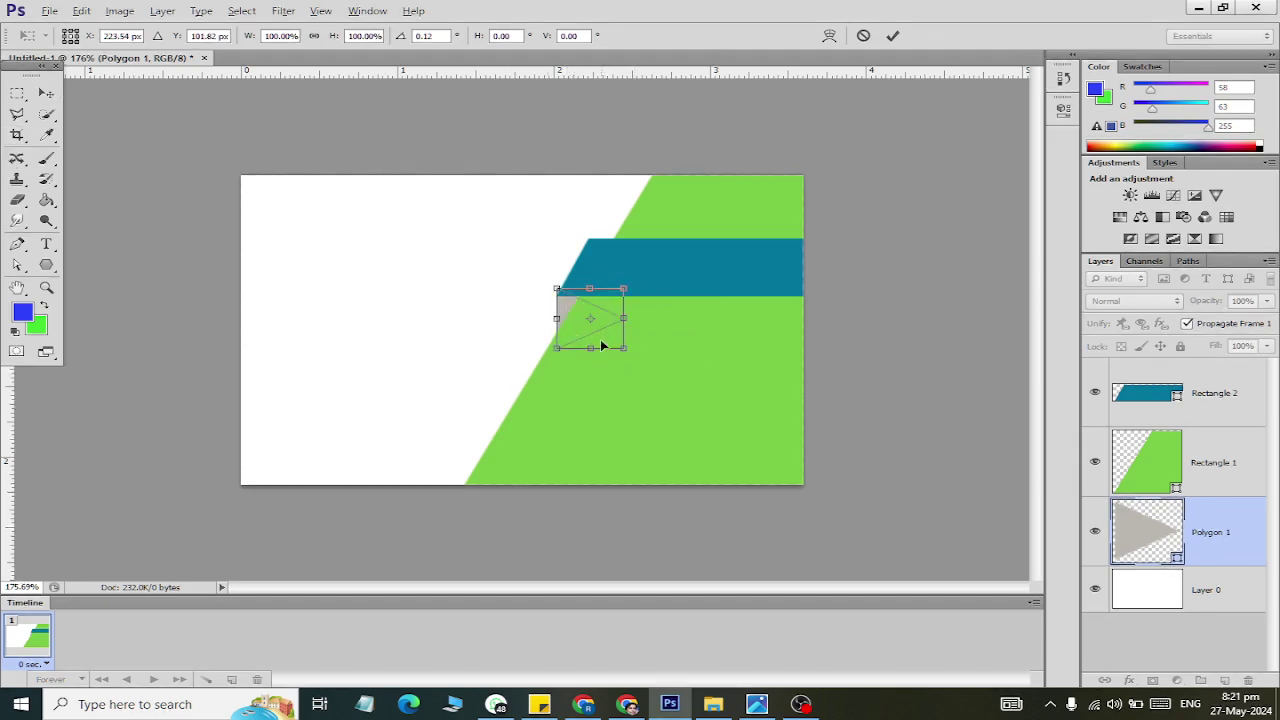
pyautogui.moveTo(640, 367)
pyautogui.mouseDown()
pyautogui.moveTo(652, 341)
pyautogui.moveTo(599, 330)
pyautogui.mouseUp()
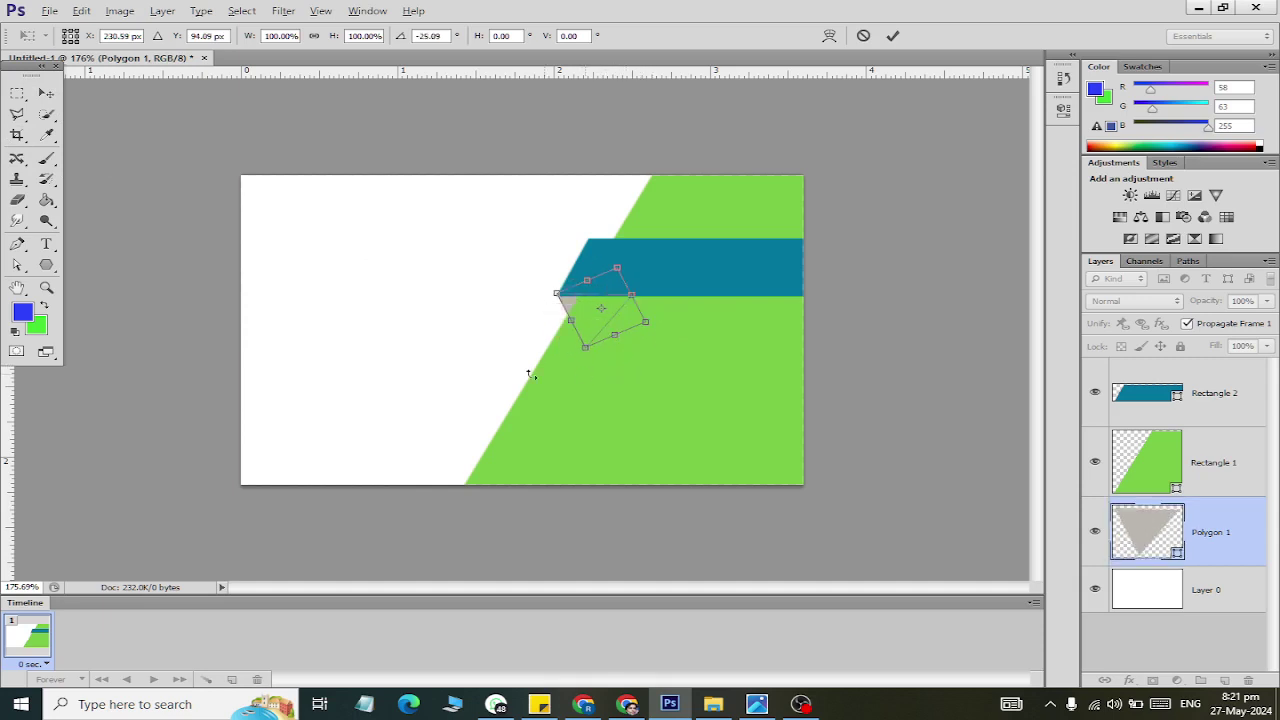
pyautogui.click(46, 92)
pyautogui.click(549, 275)
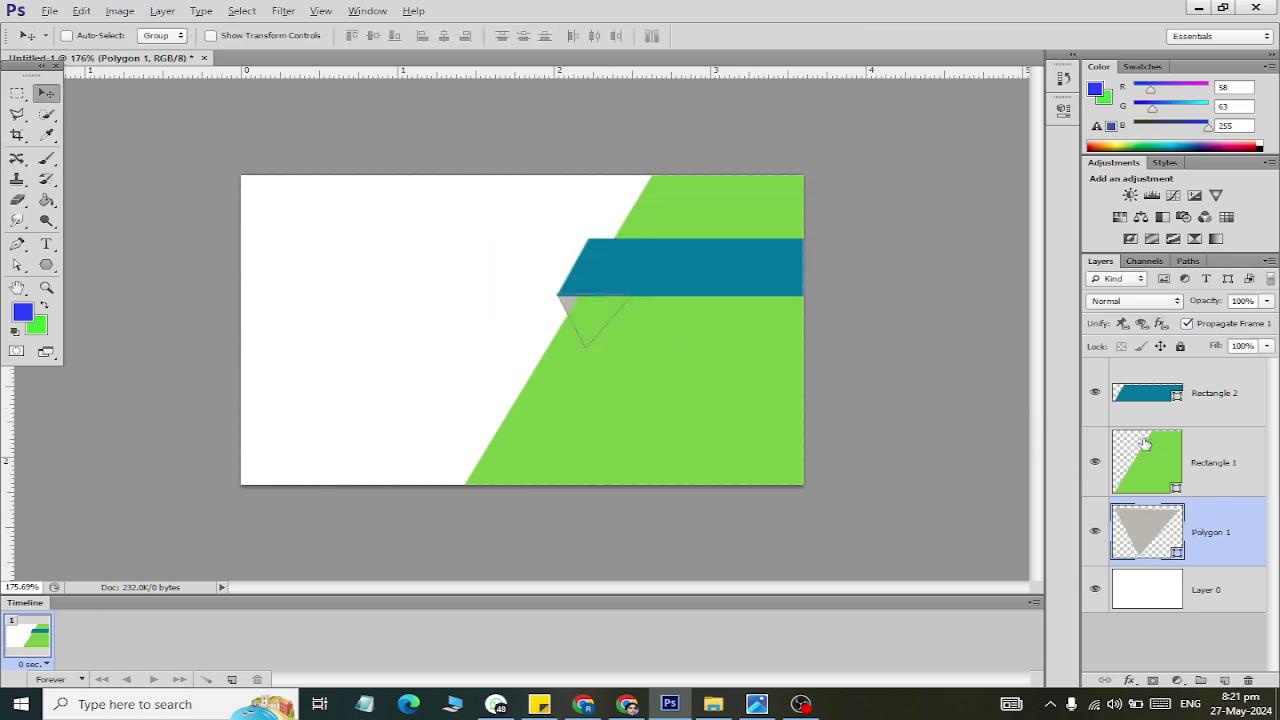
# Step: Recolour the triangle's fill to bright yellow f8de00
pyautogui.click(1173, 373)
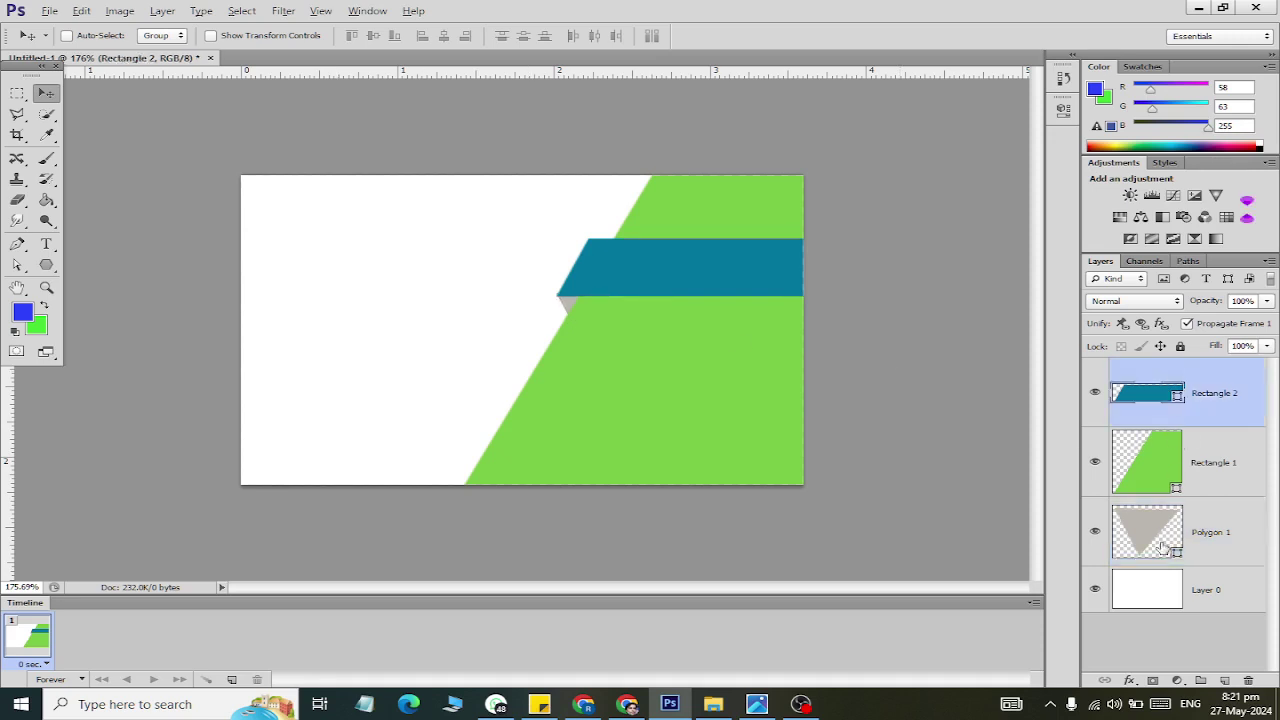
pyautogui.click(1139, 527)
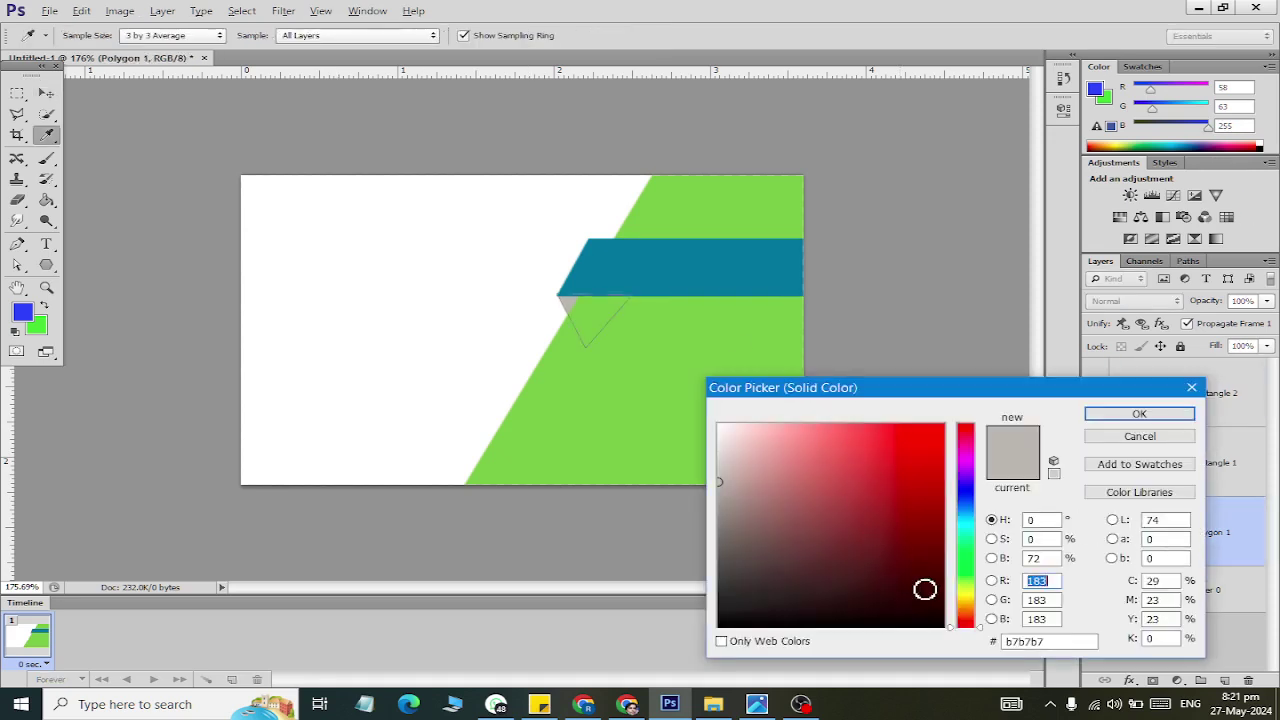
pyautogui.click(971, 597)
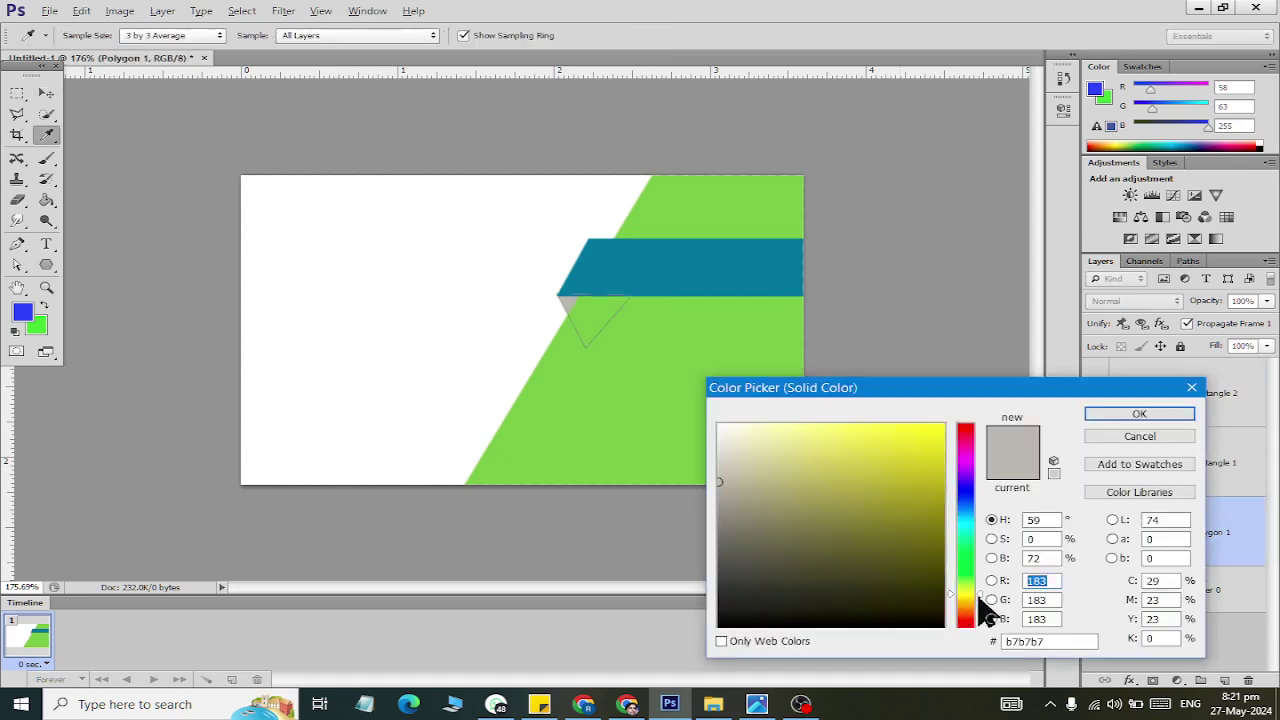
pyautogui.click(970, 594)
pyautogui.moveTo(908, 466); pyautogui.dragTo(942, 429)
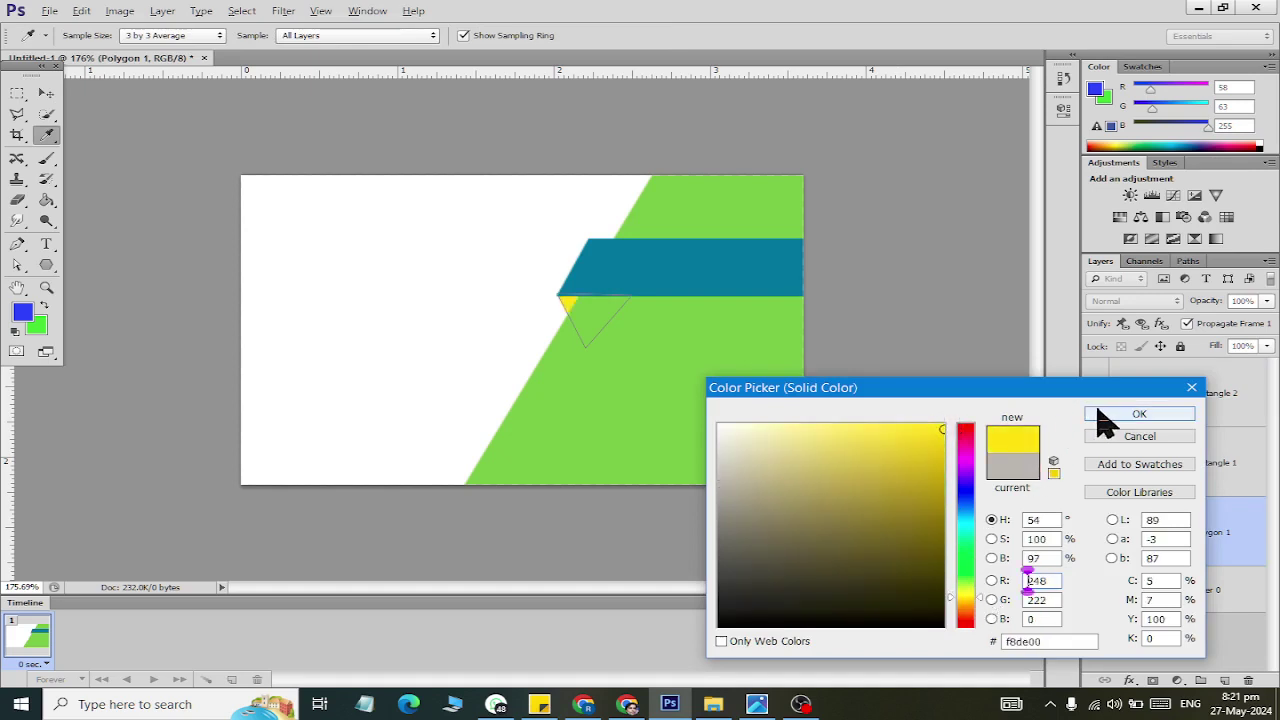
pyautogui.click(1139, 414)
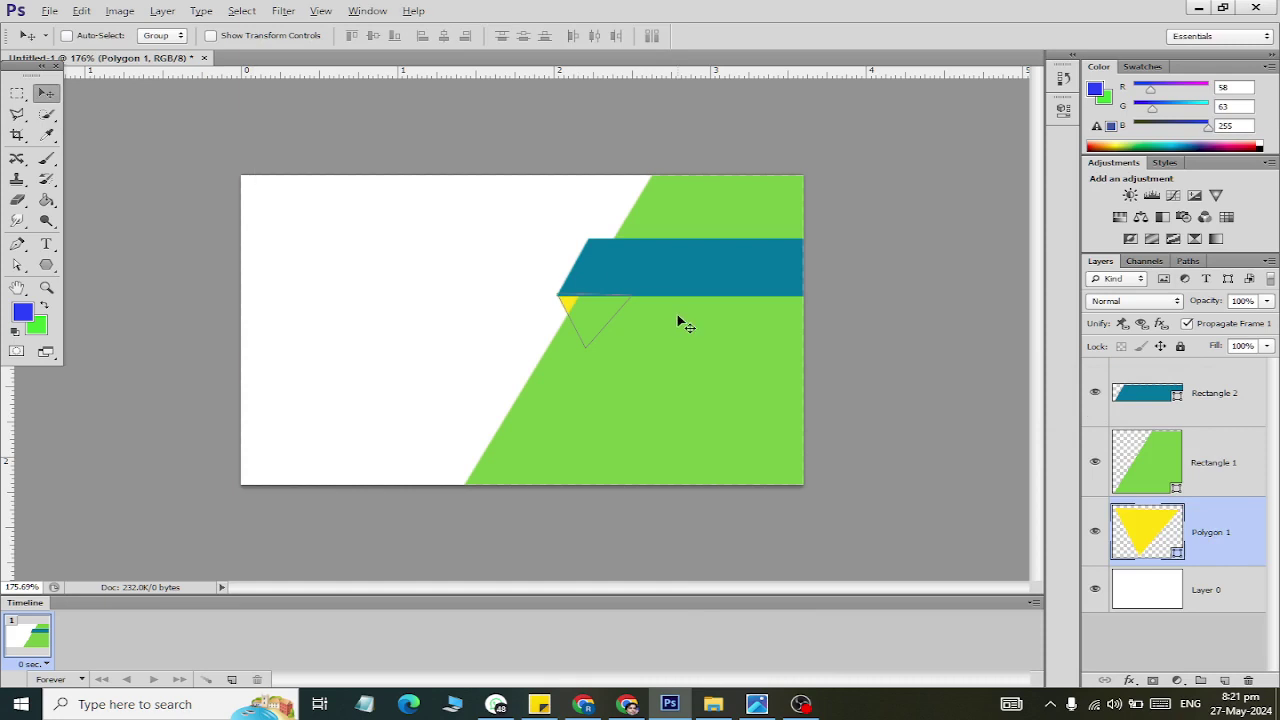
pyautogui.click(1193, 393)
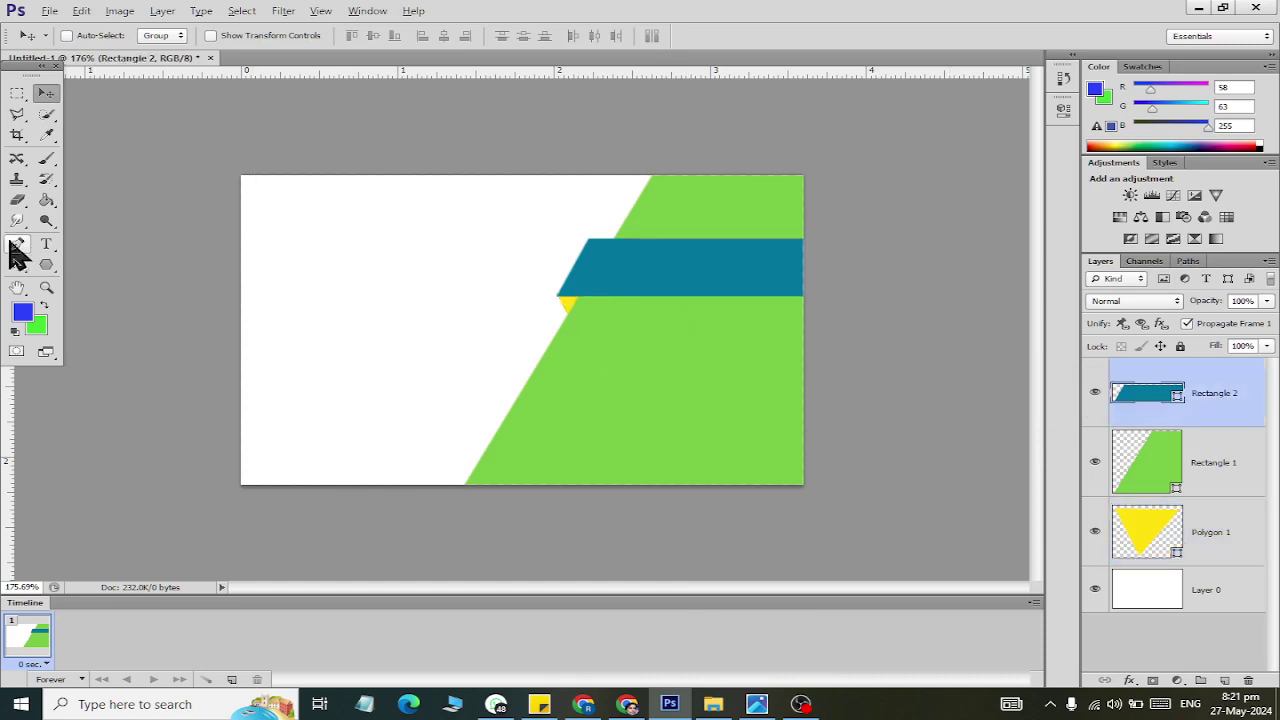
# Step: Add a white text line and move it onto the teal banner
pyautogui.click(45, 246)
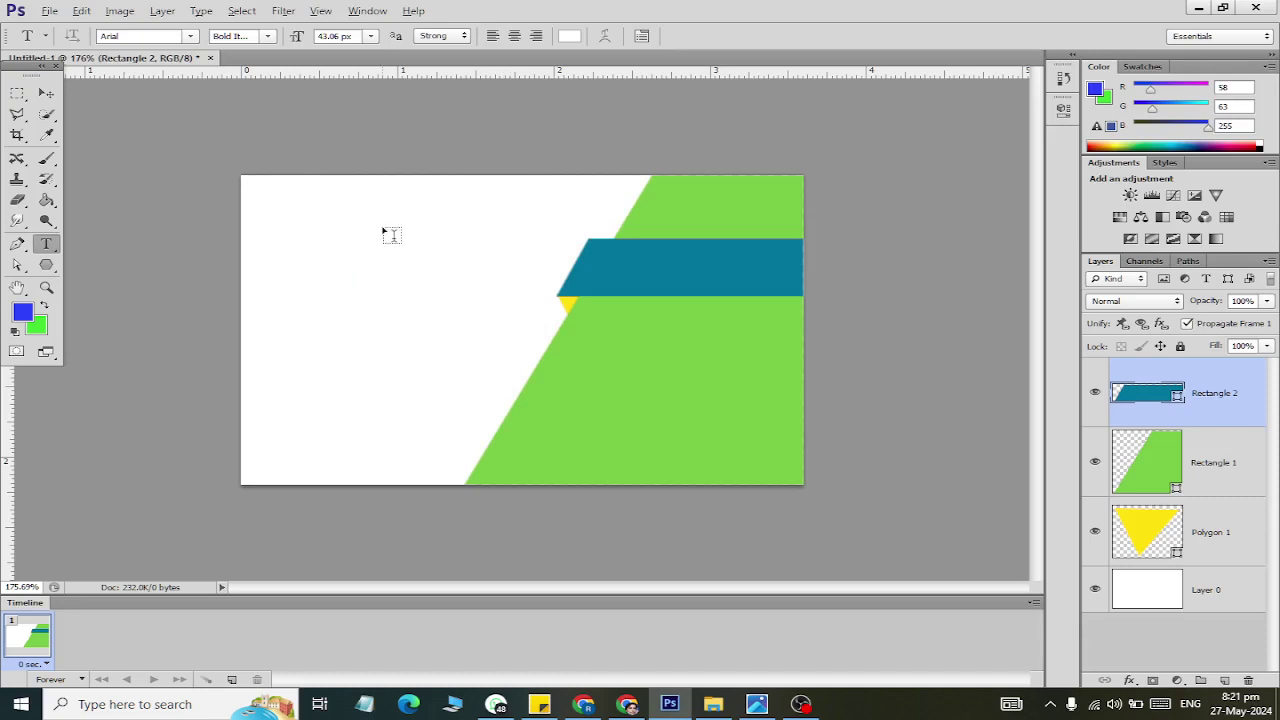
pyautogui.click(385, 230)
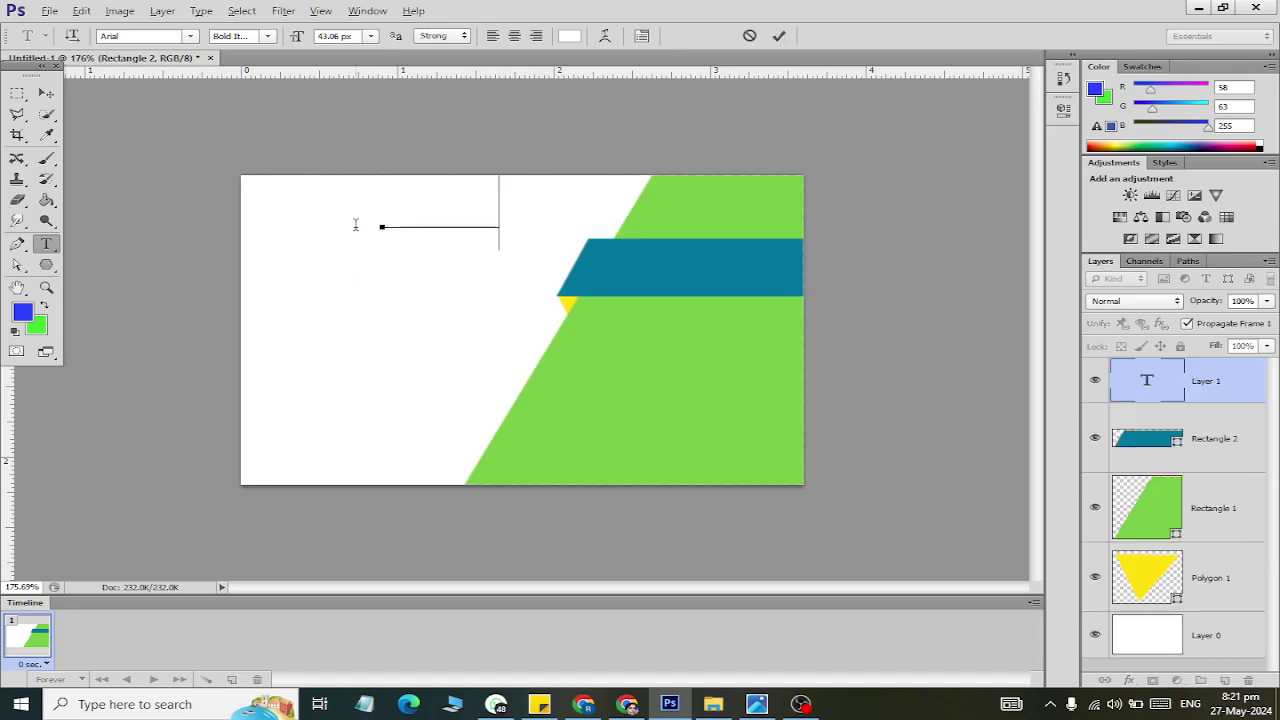
pyautogui.hotkey('ctrl', 'a')
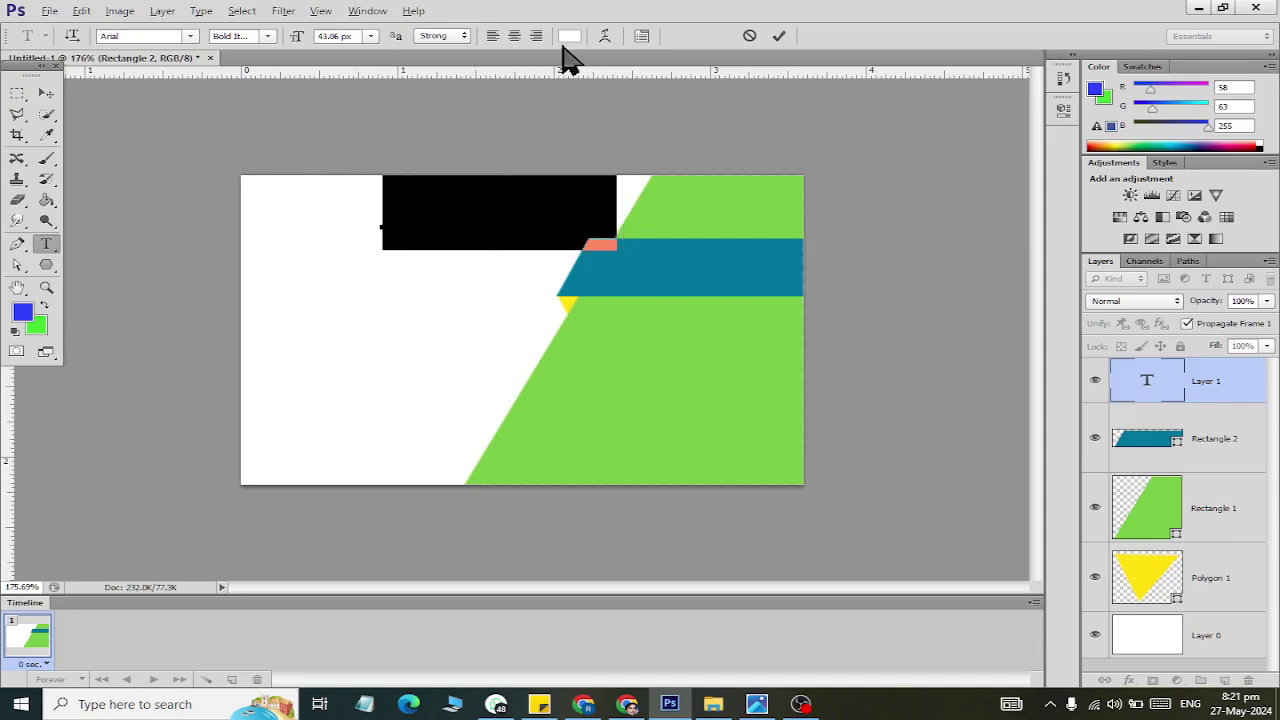
pyautogui.click(568, 36)
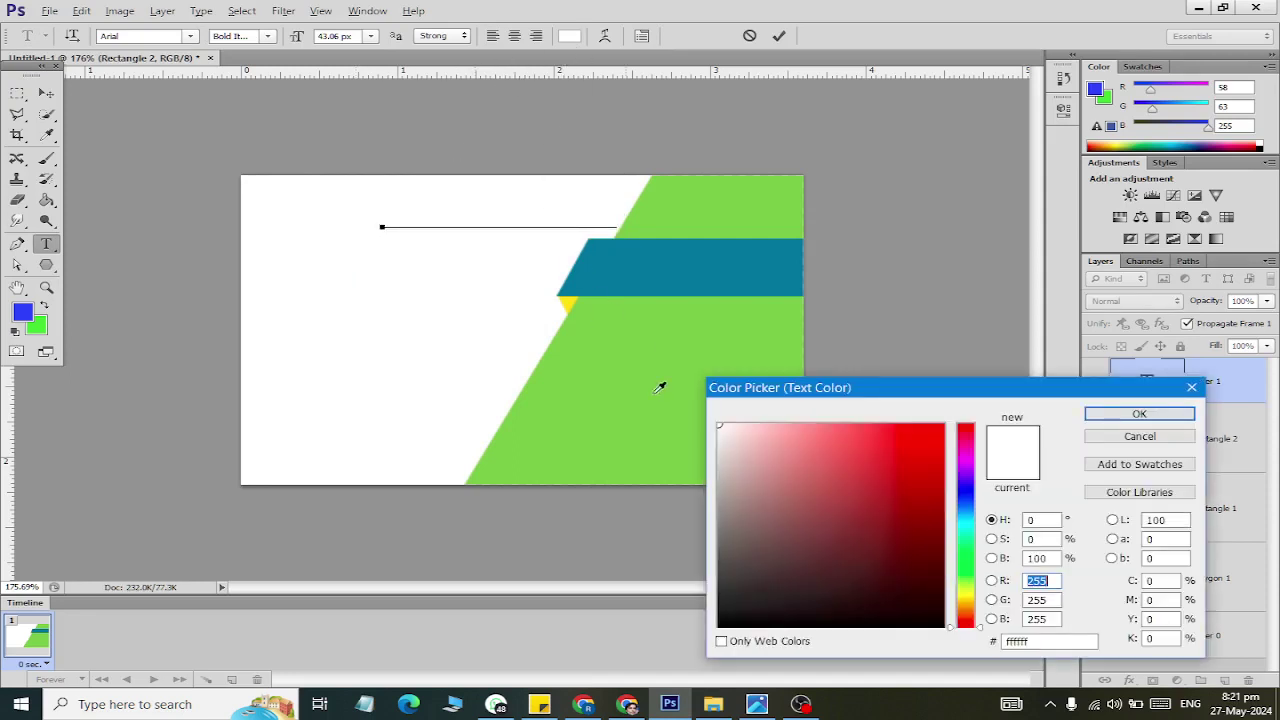
pyautogui.click(1115, 414)
pyautogui.click(46, 92)
pyautogui.moveTo(434, 226); pyautogui.dragTo(588, 268)
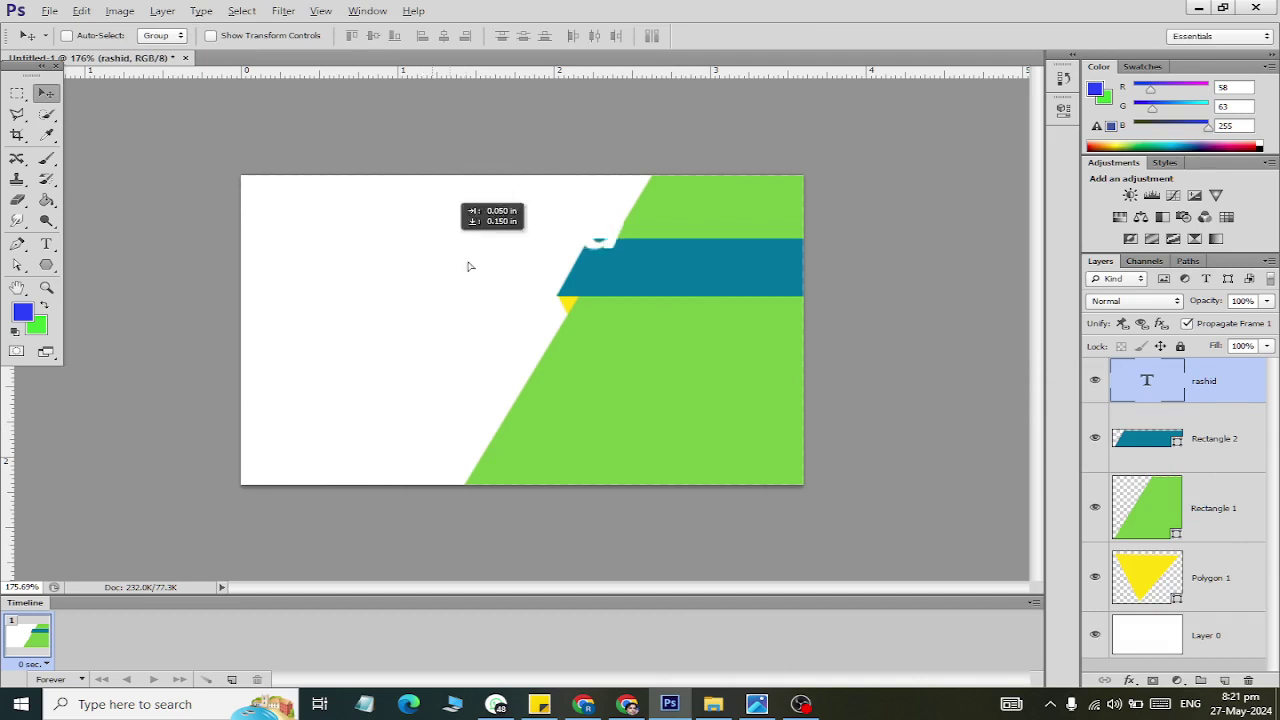
# Step: Shrink the banner text to about 75% and shift it right onto the banner
pyautogui.hotkey('ctrl', 't')
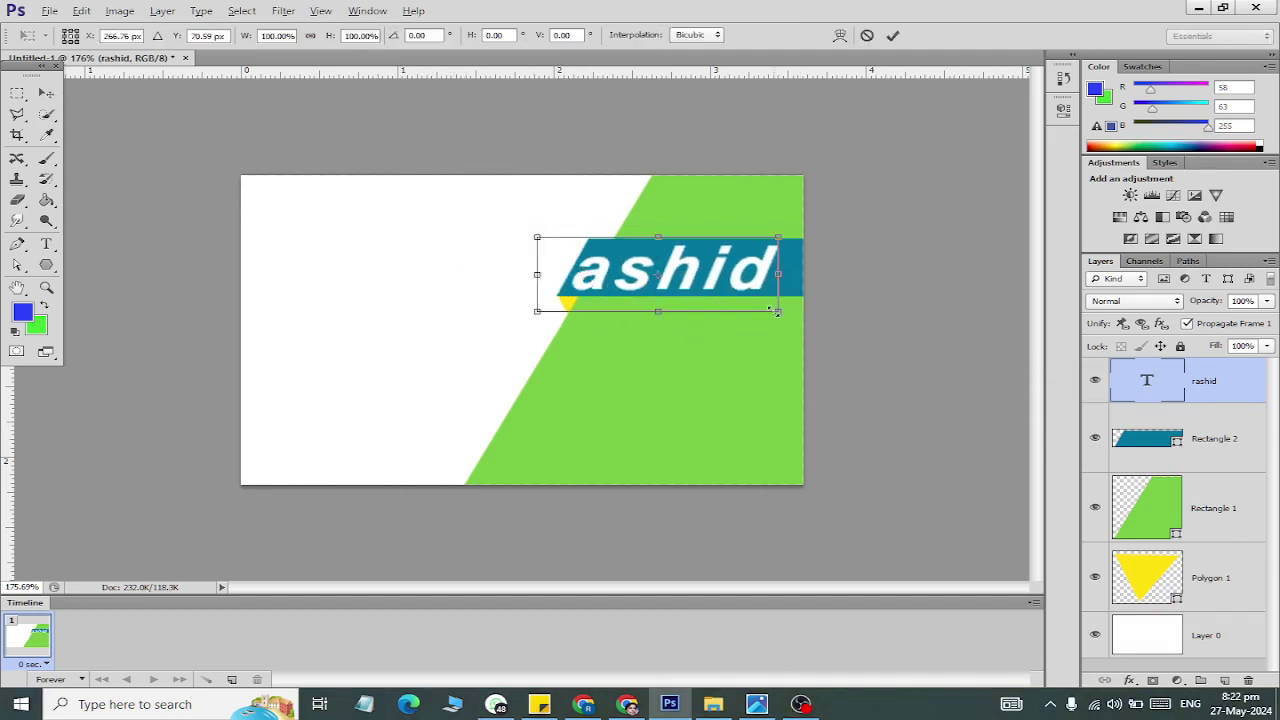
pyautogui.moveTo(777, 306); pyautogui.dragTo(749, 302)
pyautogui.moveTo(657, 288); pyautogui.dragTo(673, 290)
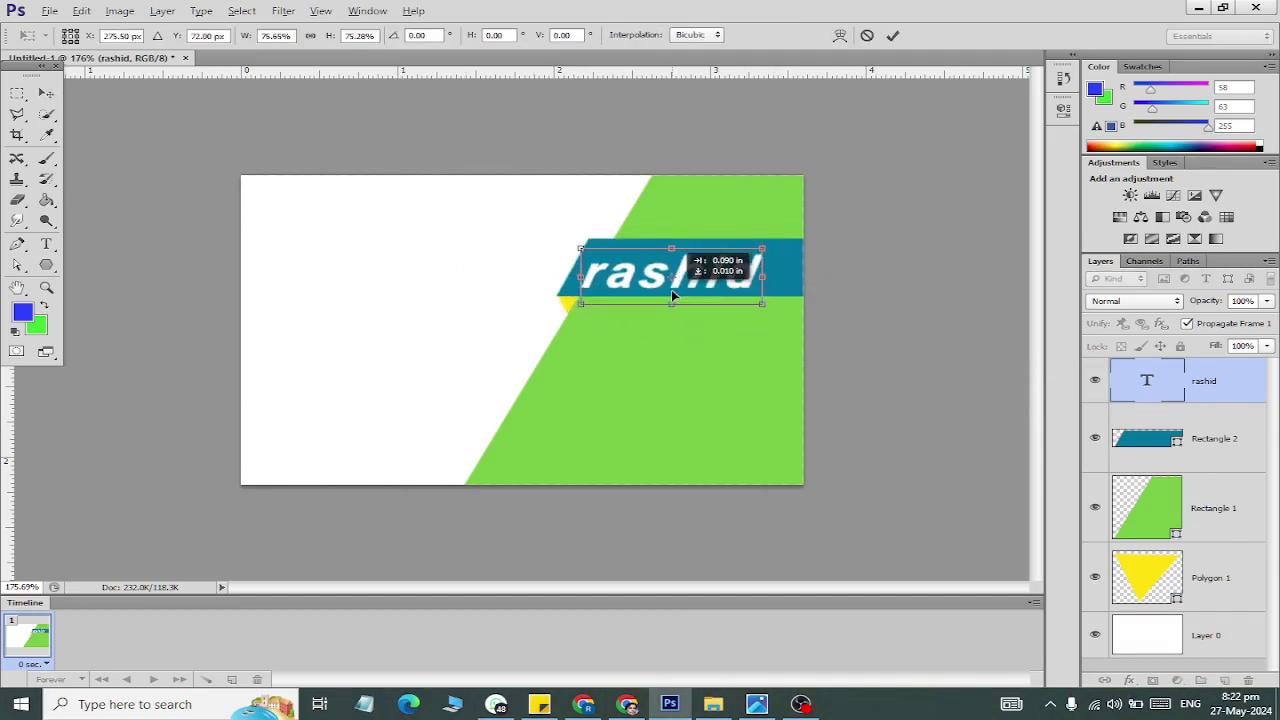
pyautogui.click(46, 92)
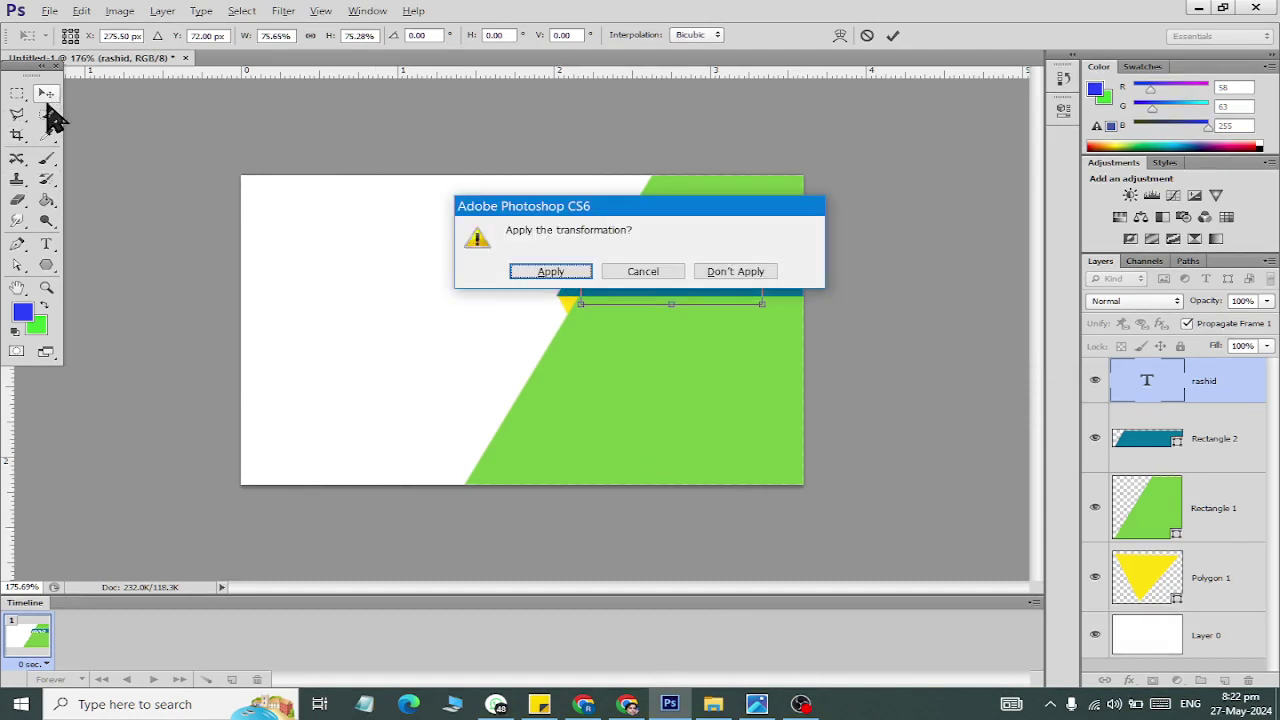
pyautogui.click(551, 271)
pyautogui.hotkey('ctrl', 't')
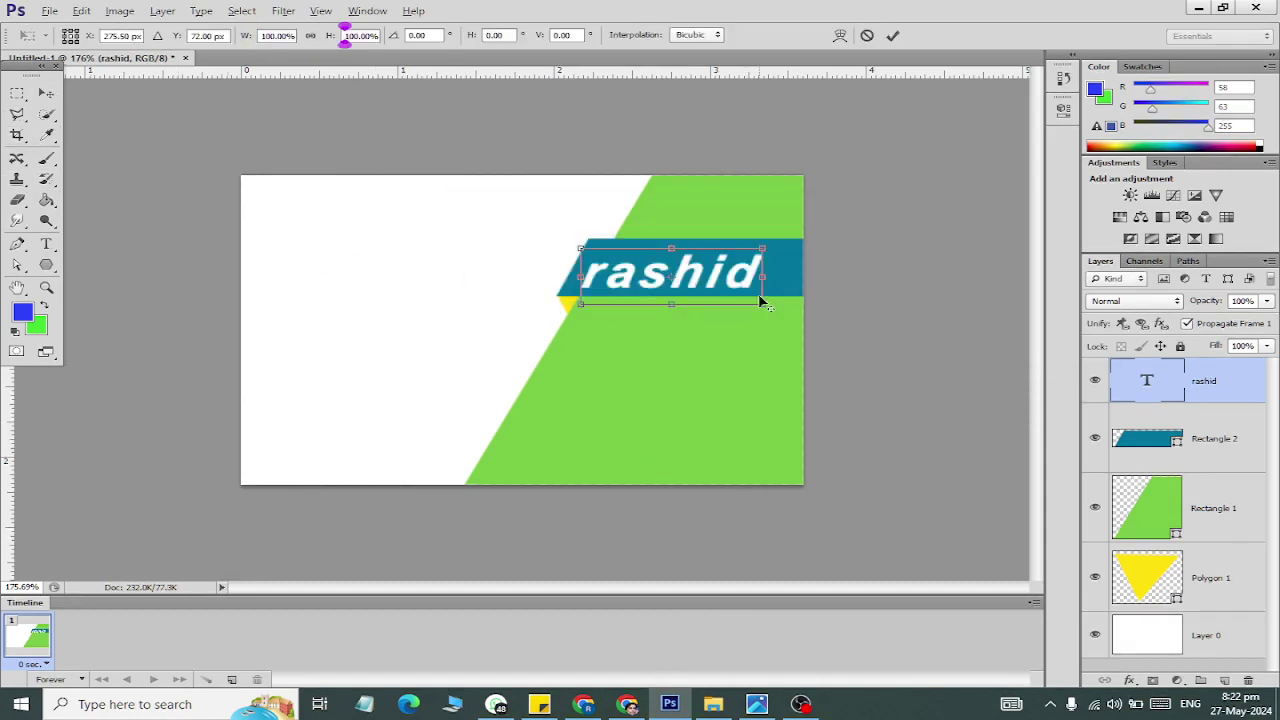
pyautogui.moveTo(763, 304); pyautogui.dragTo(685, 283)
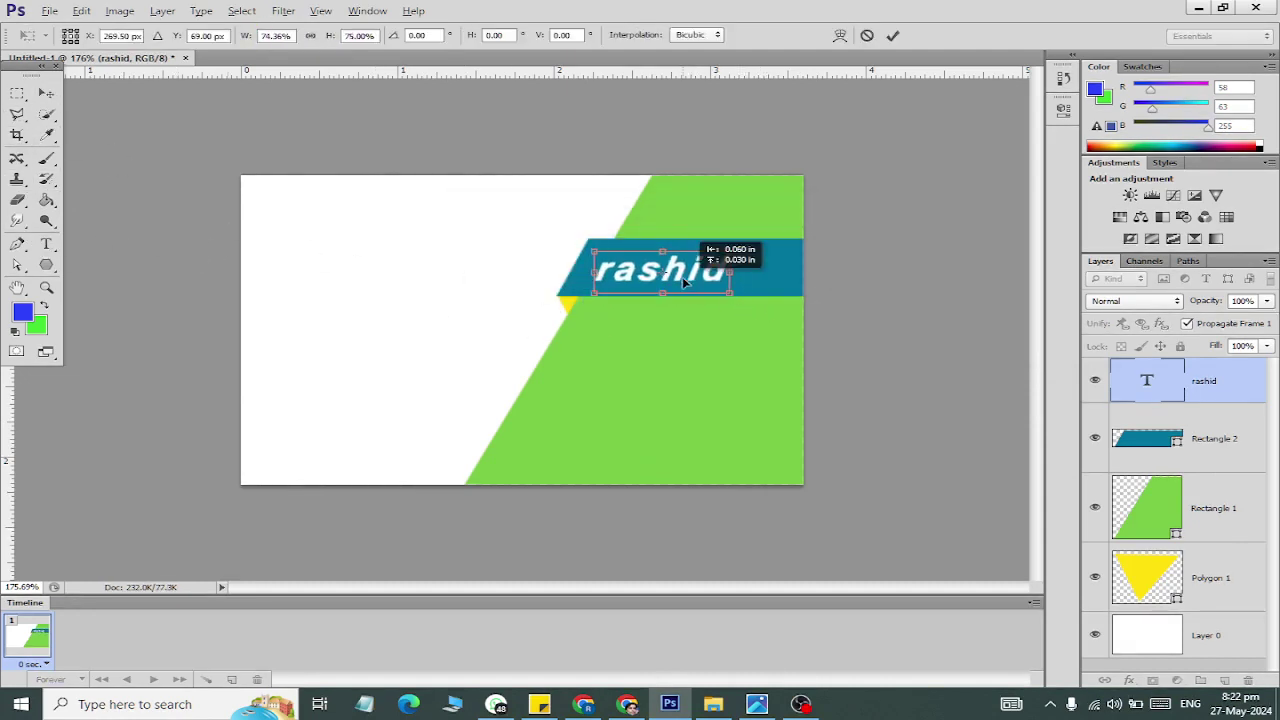
pyautogui.click(46, 92)
pyautogui.click(585, 273)
# Step: Retype the text as the cardholder's full name and resize and position it on the banner
pyautogui.click(45, 243)
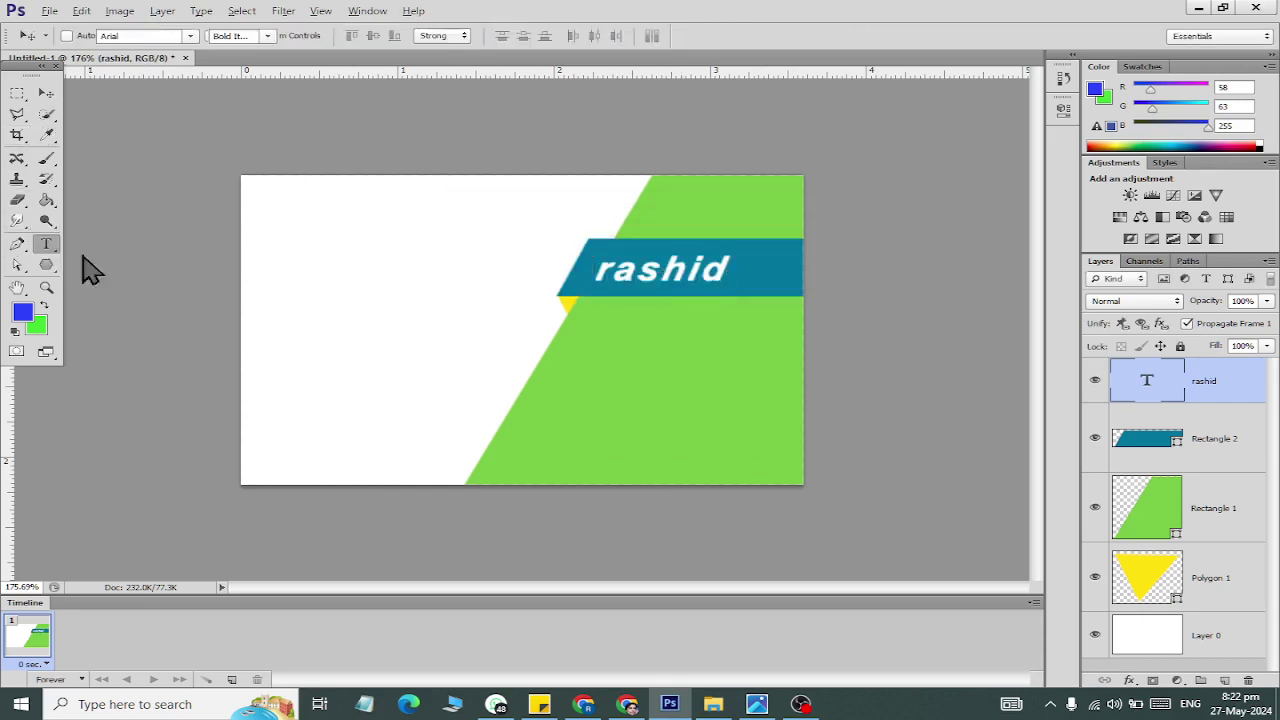
pyautogui.doubleClick(630, 260)
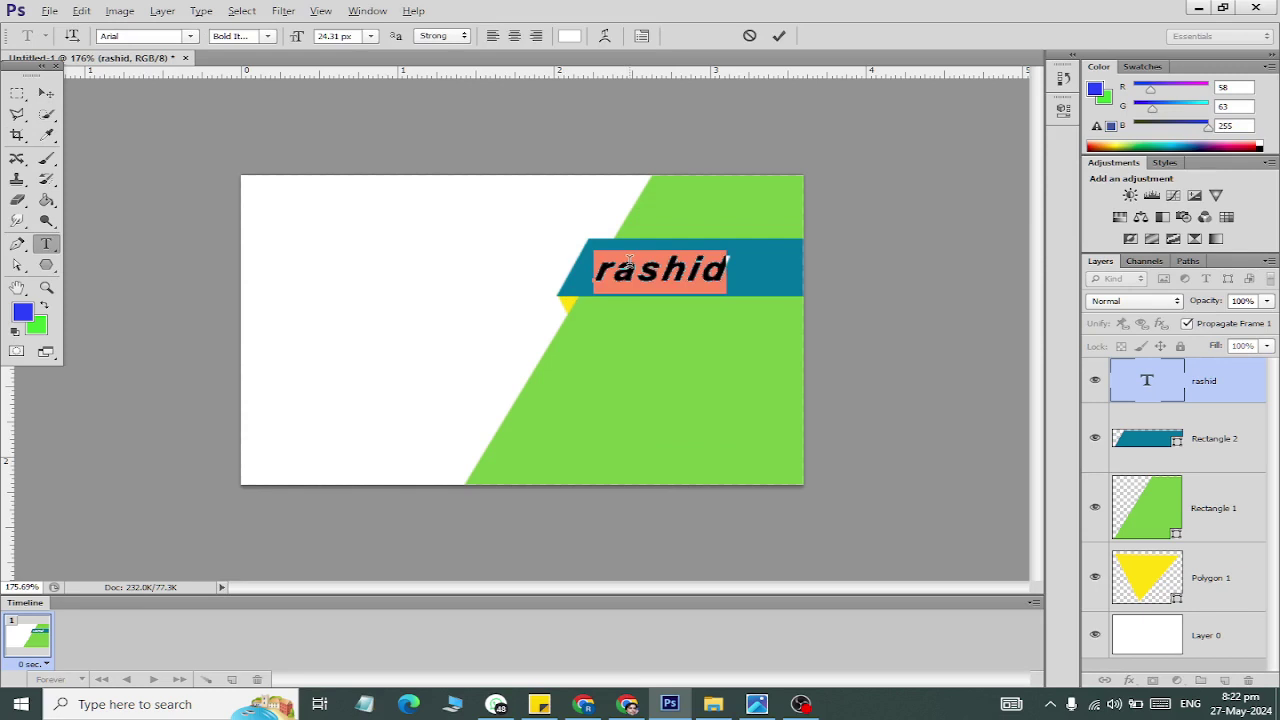
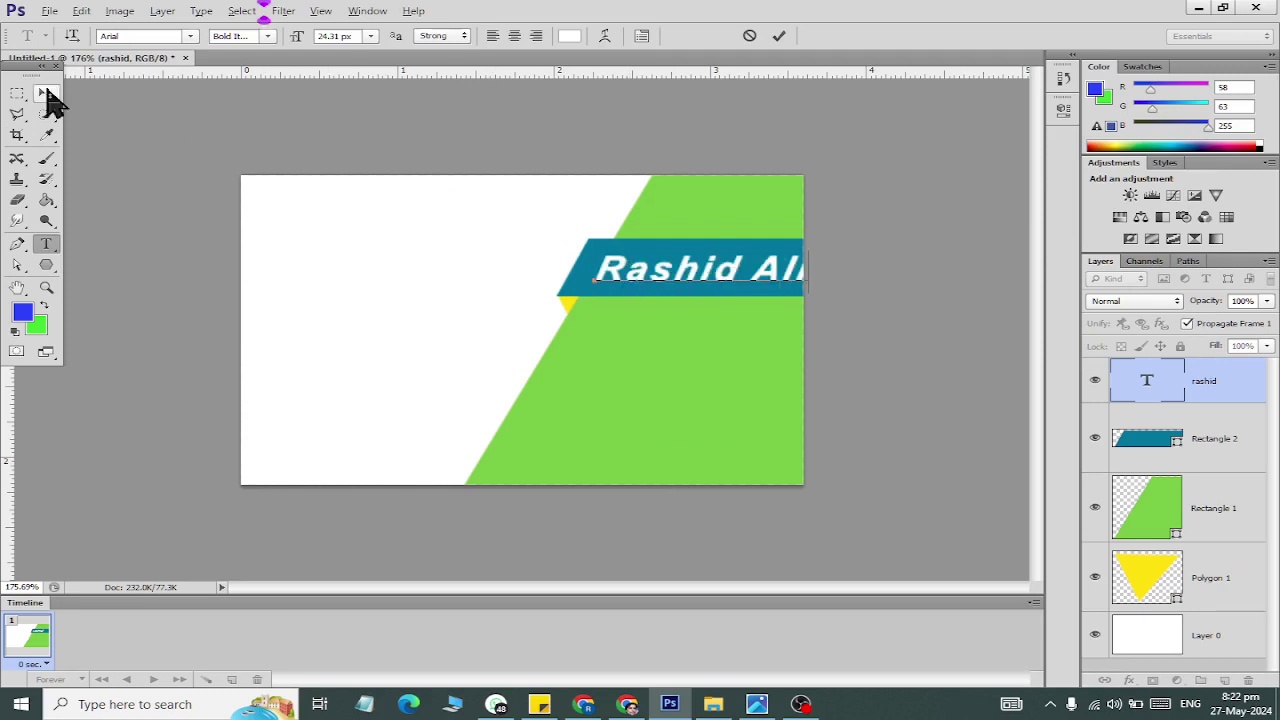
pyautogui.click(46, 92)
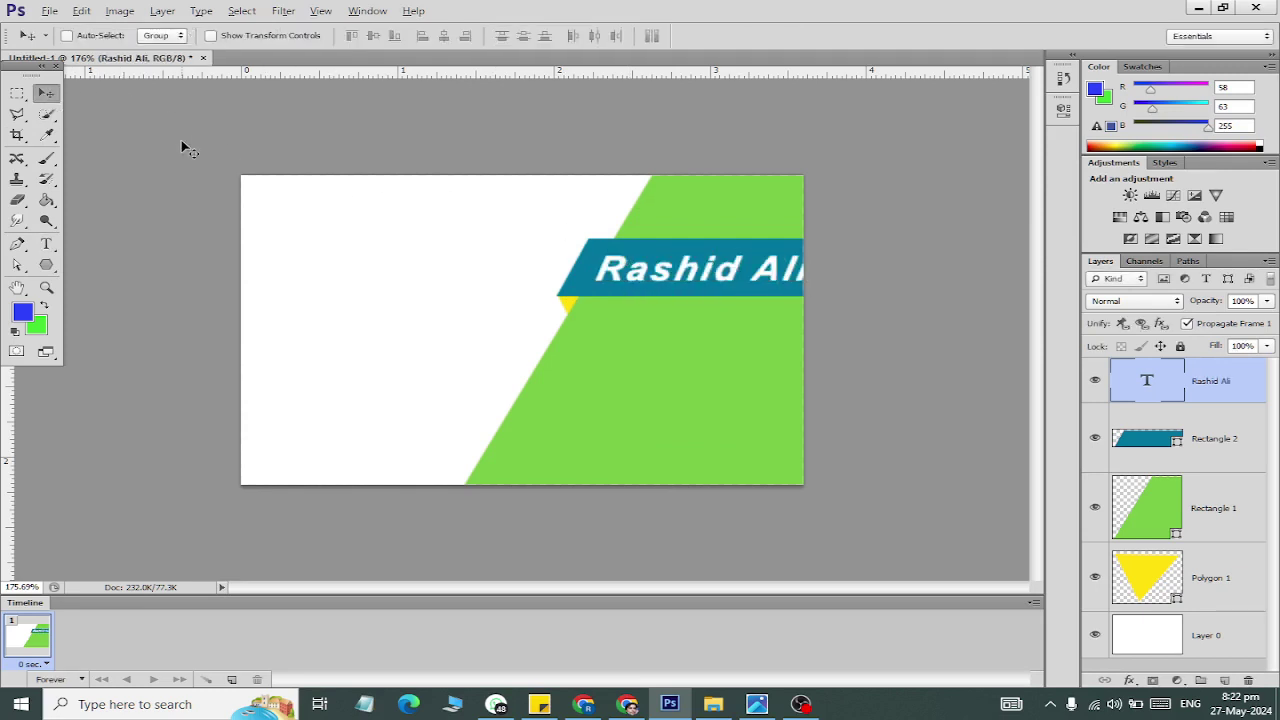
pyautogui.hotkey('ctrl', 't')
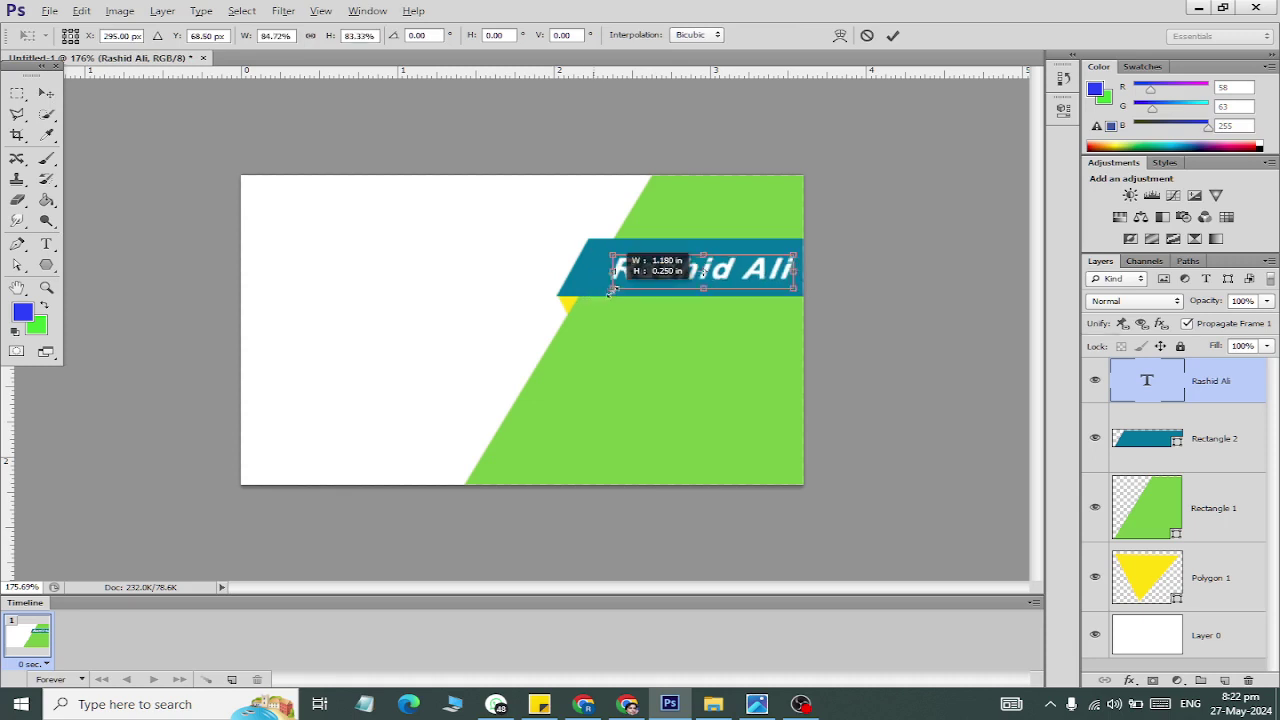
pyautogui.moveTo(590, 299); pyautogui.dragTo(612, 289)
pyautogui.moveTo(760, 278); pyautogui.dragTo(693, 290)
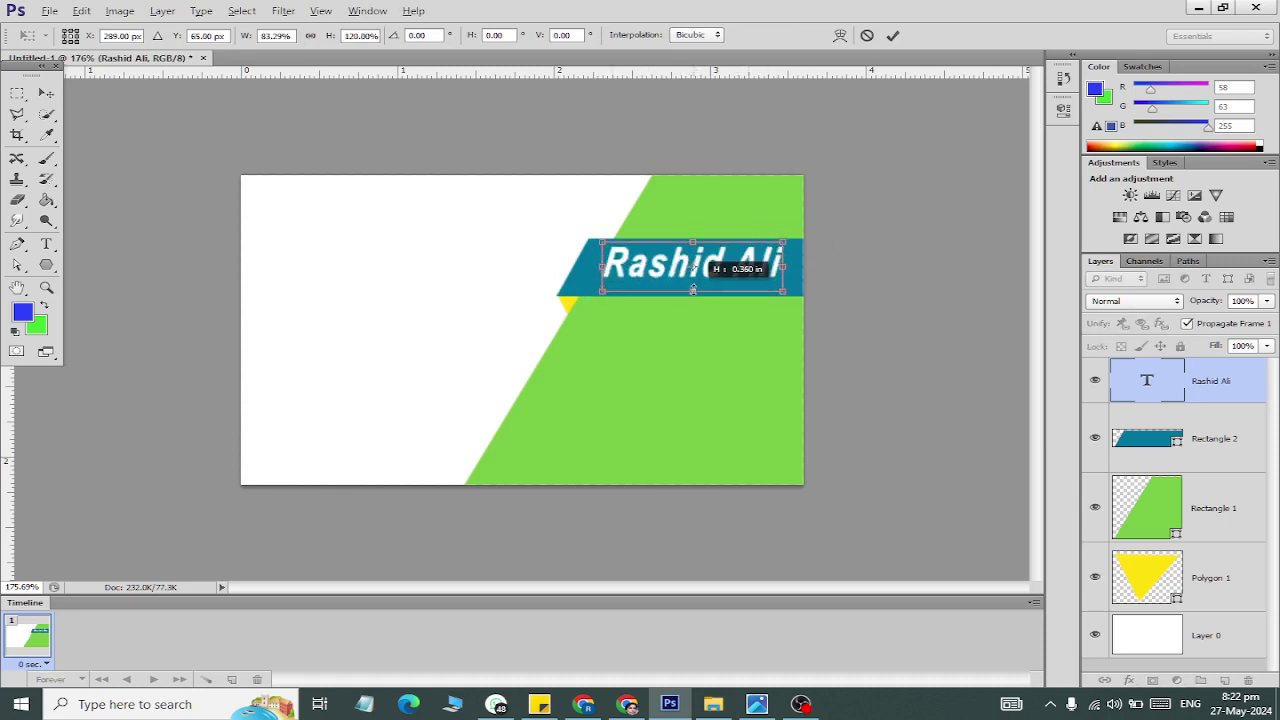
pyautogui.moveTo(778, 268); pyautogui.dragTo(803, 268)
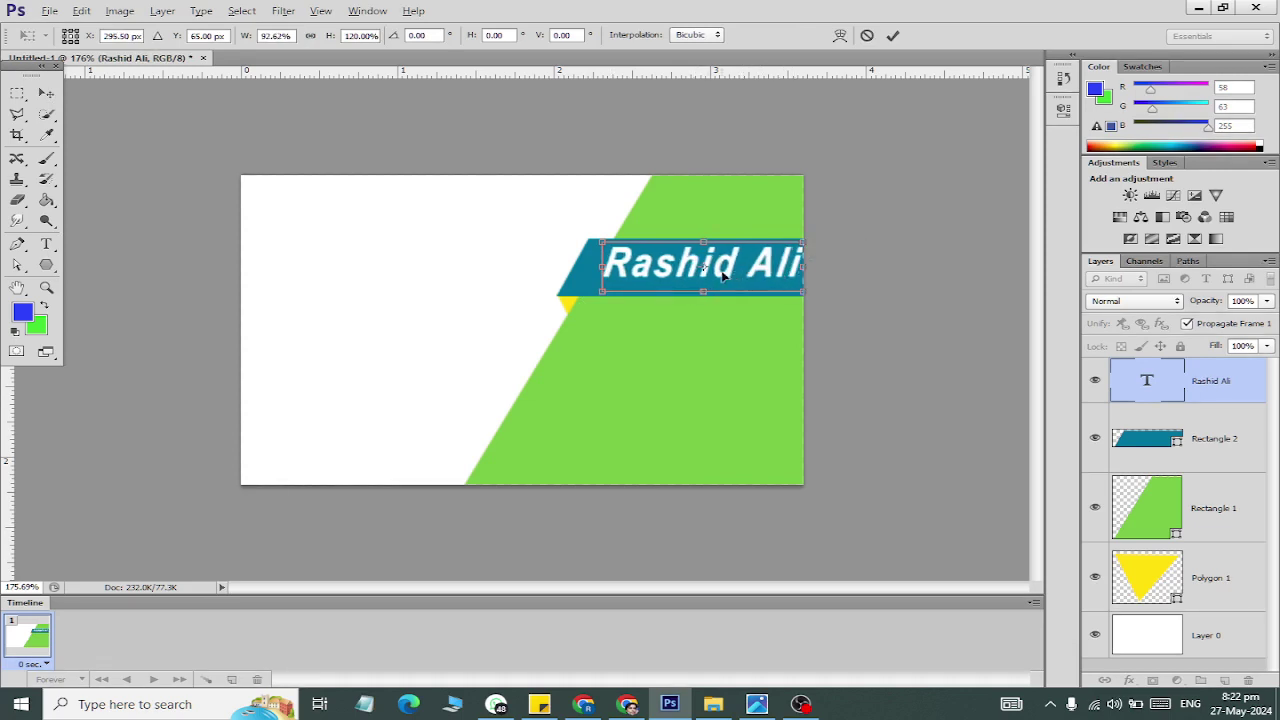
pyautogui.moveTo(678, 292)
pyautogui.mouseDown()
pyautogui.moveTo(661, 291)
pyautogui.moveTo(678, 291)
pyautogui.mouseUp()
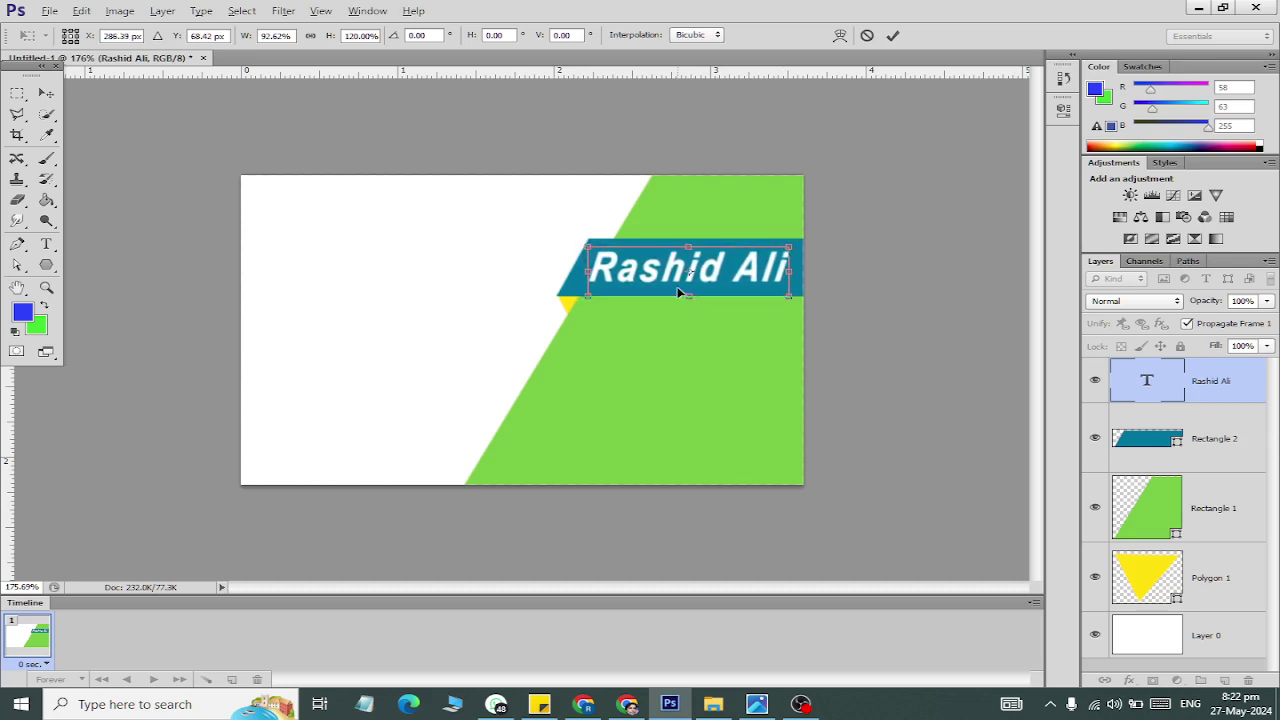
pyautogui.click(46, 92)
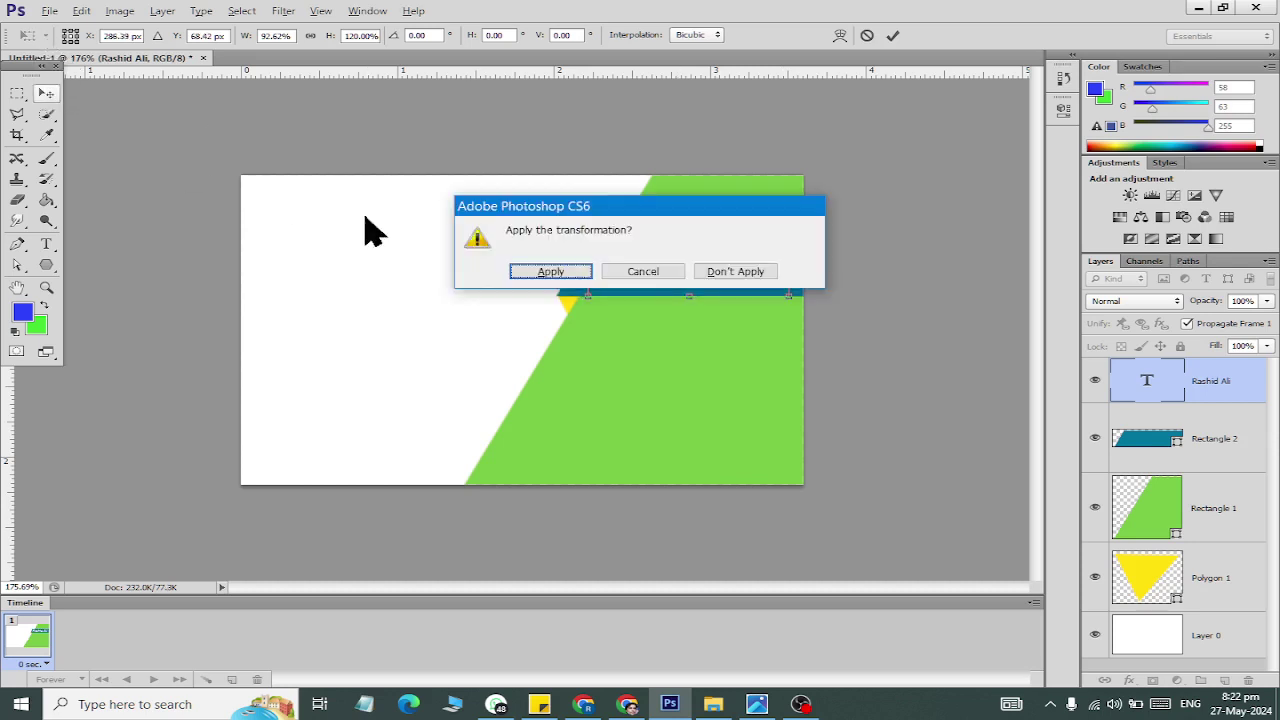
pyautogui.click(543, 276)
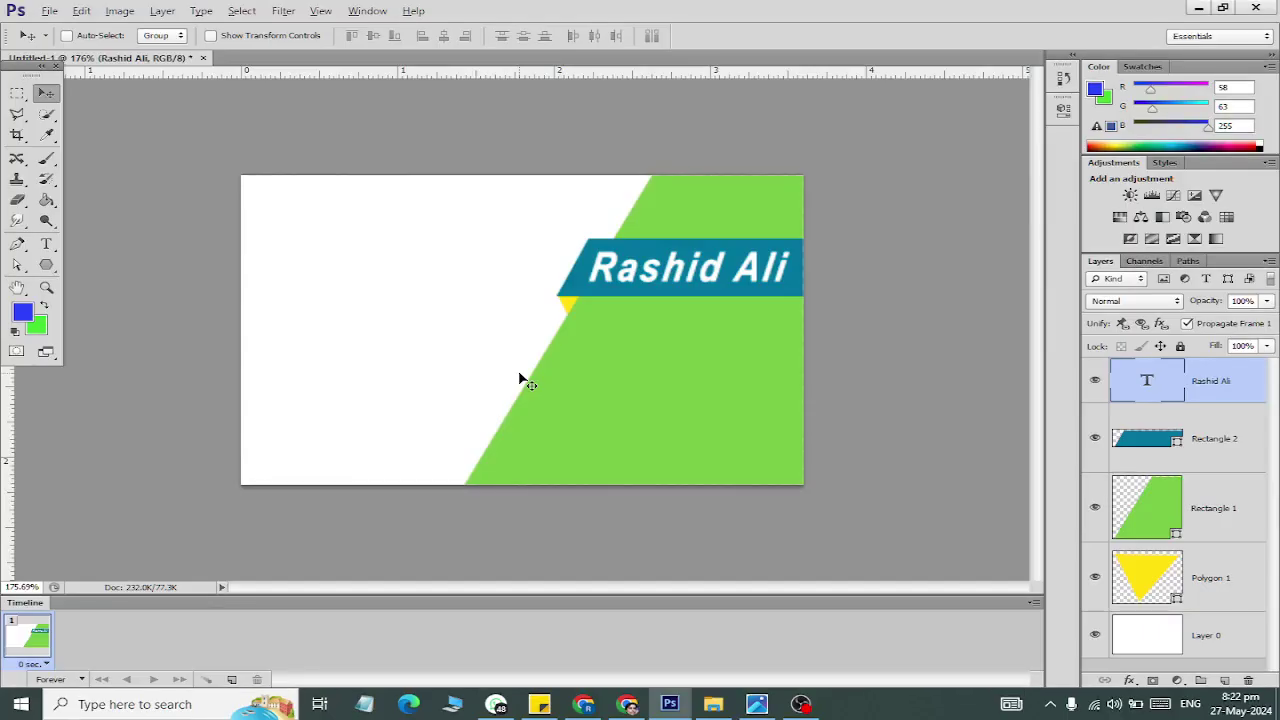
# Step: Change the name's font style from Bold Italic to Regular, then start Save As
pyautogui.click(46, 243)
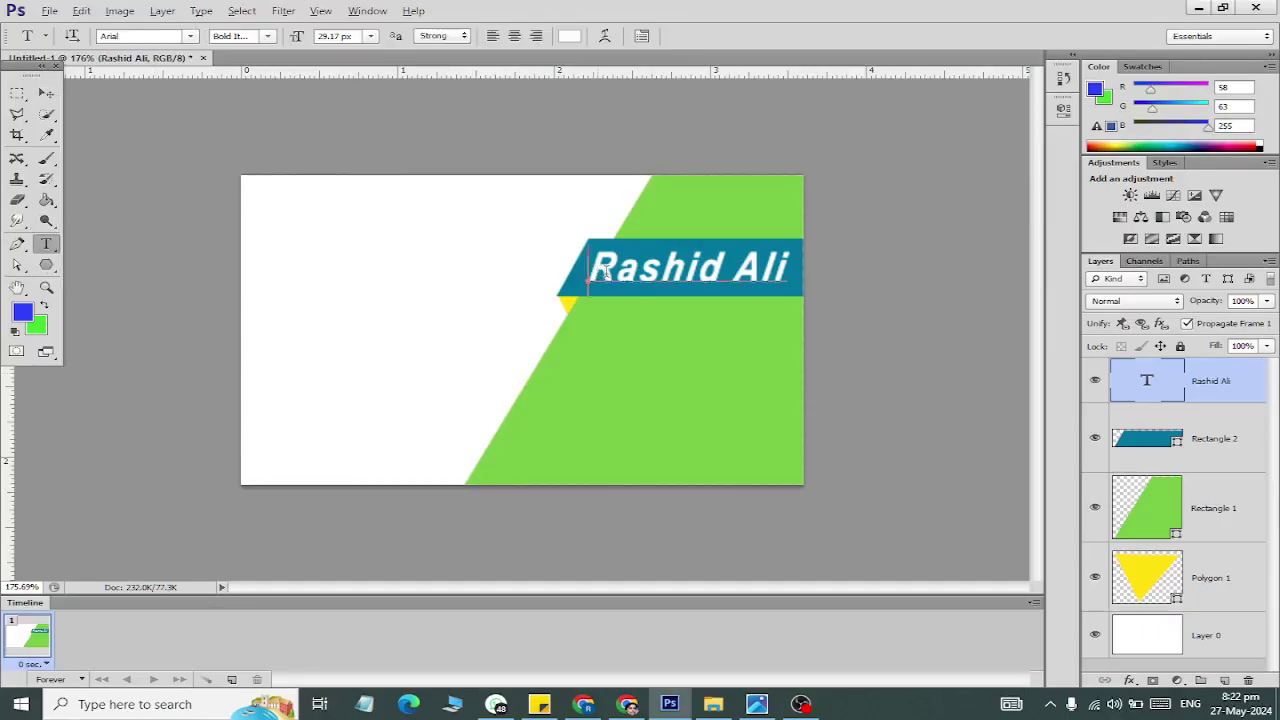
pyautogui.tripleClick(604, 273)
pyautogui.click(265, 36)
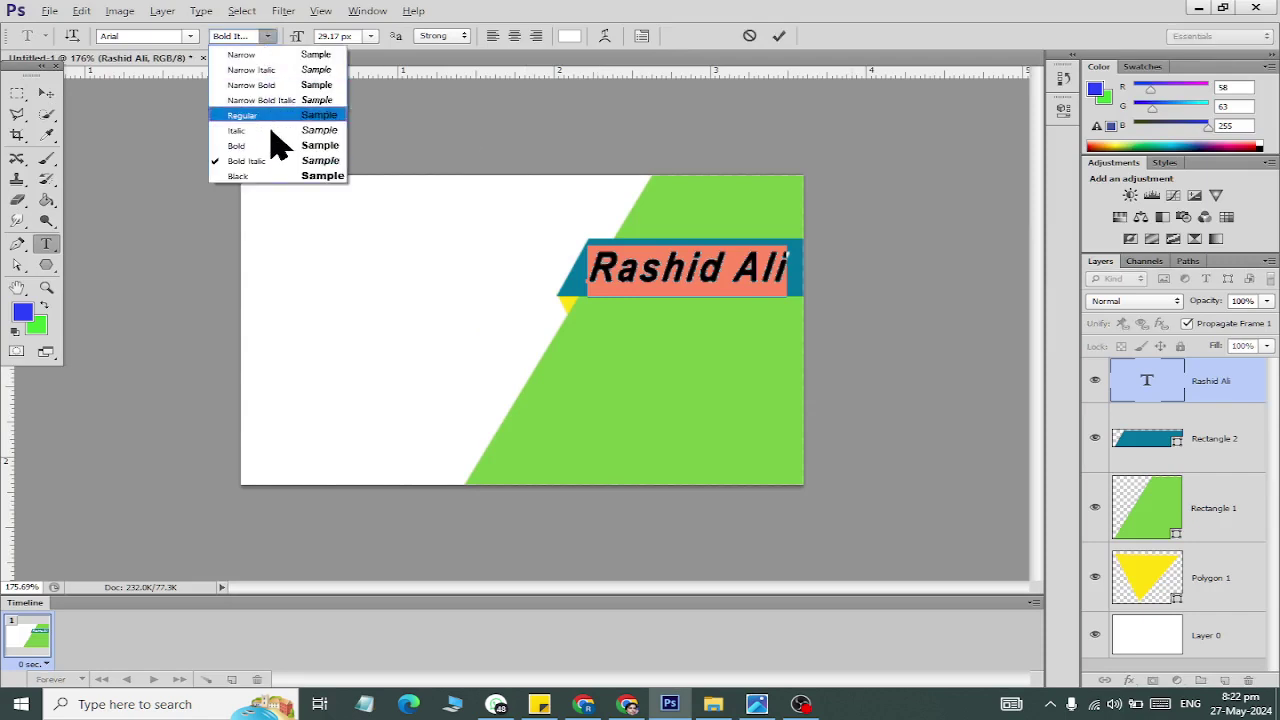
pyautogui.click(264, 119)
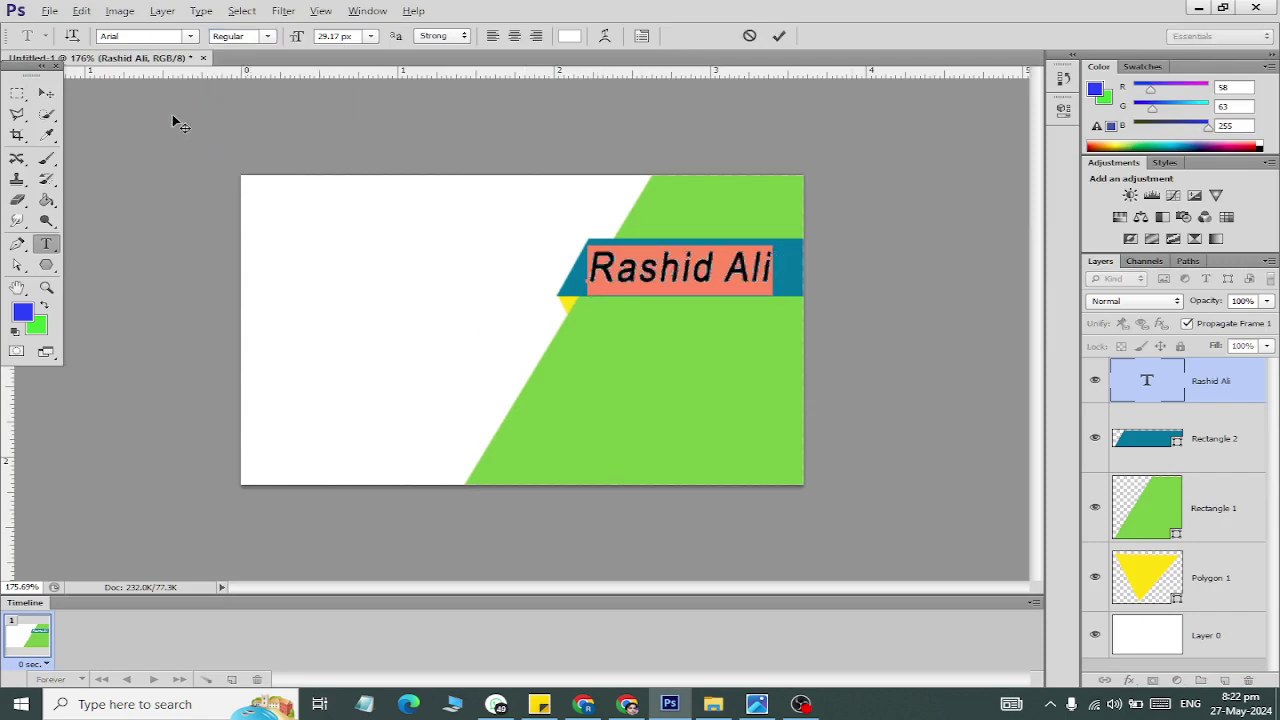
pyautogui.click(46, 92)
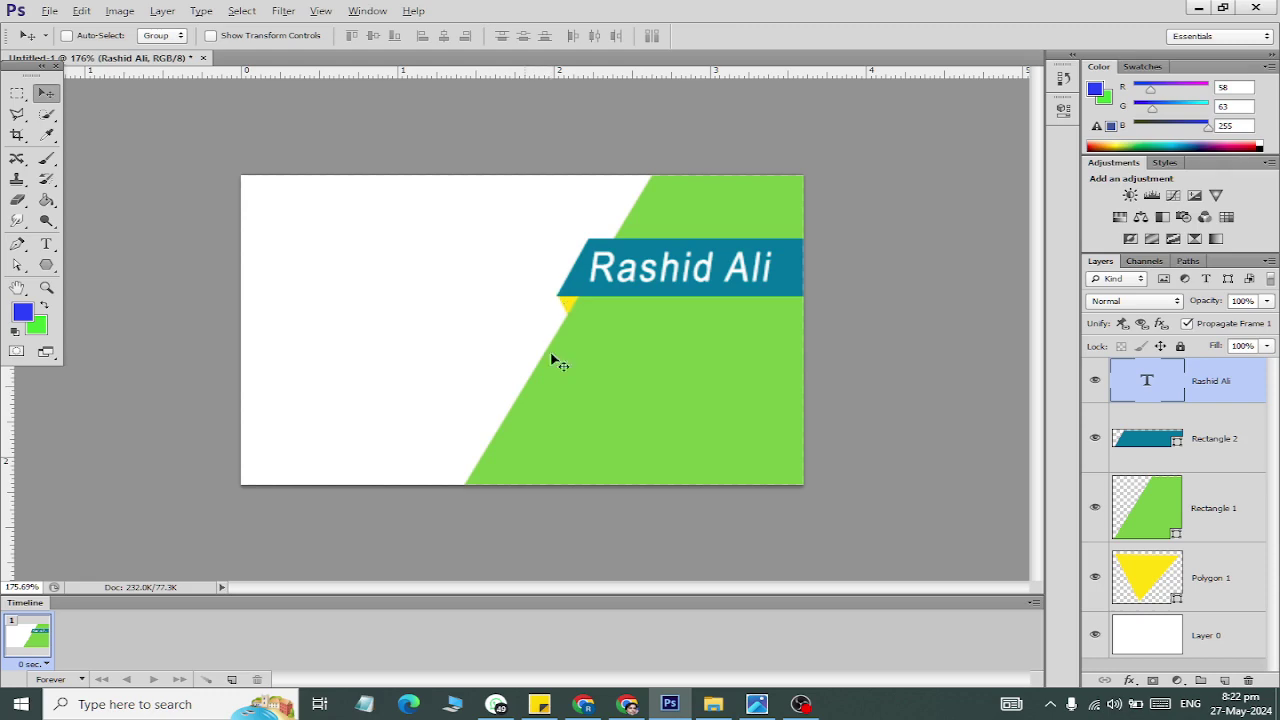
pyautogui.hotkey('ctrl', 's')
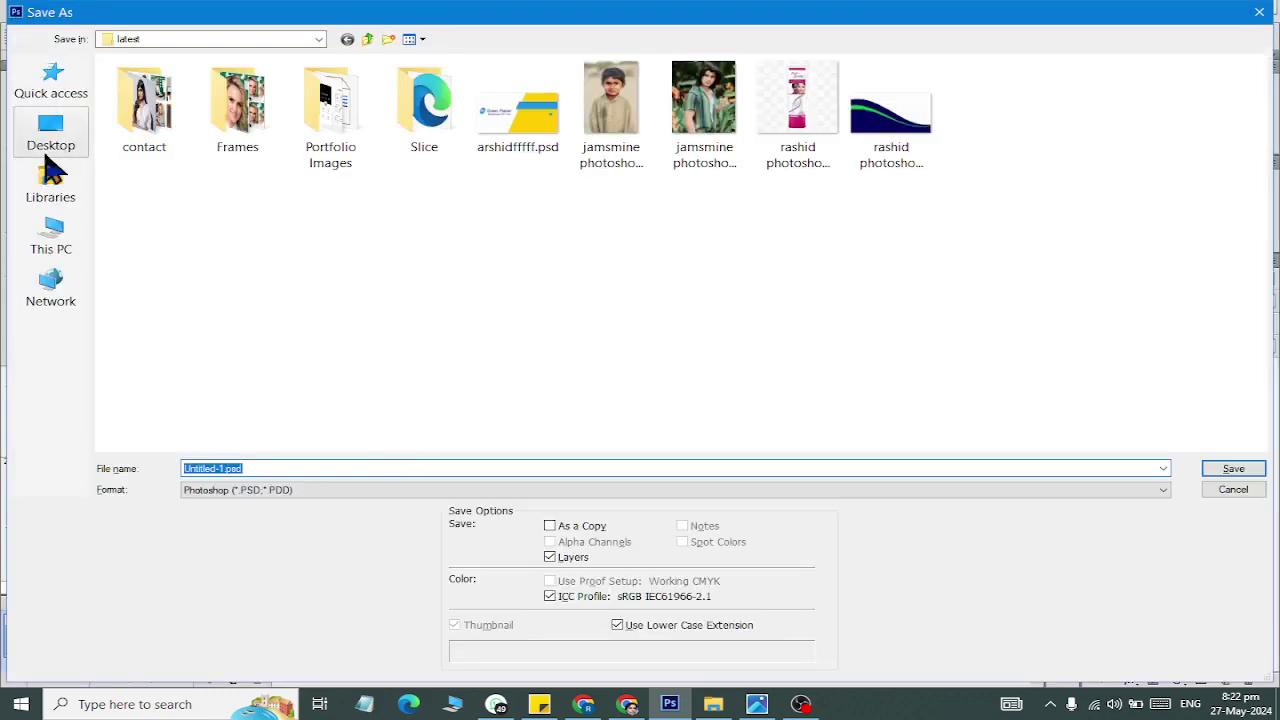
# Step: Save the card as 'Class 09 First ID Card.psd' in Documents > Ps Files > Novice with maximum compatibility
pyautogui.click(51, 182)
pyautogui.doubleClick(415, 95)
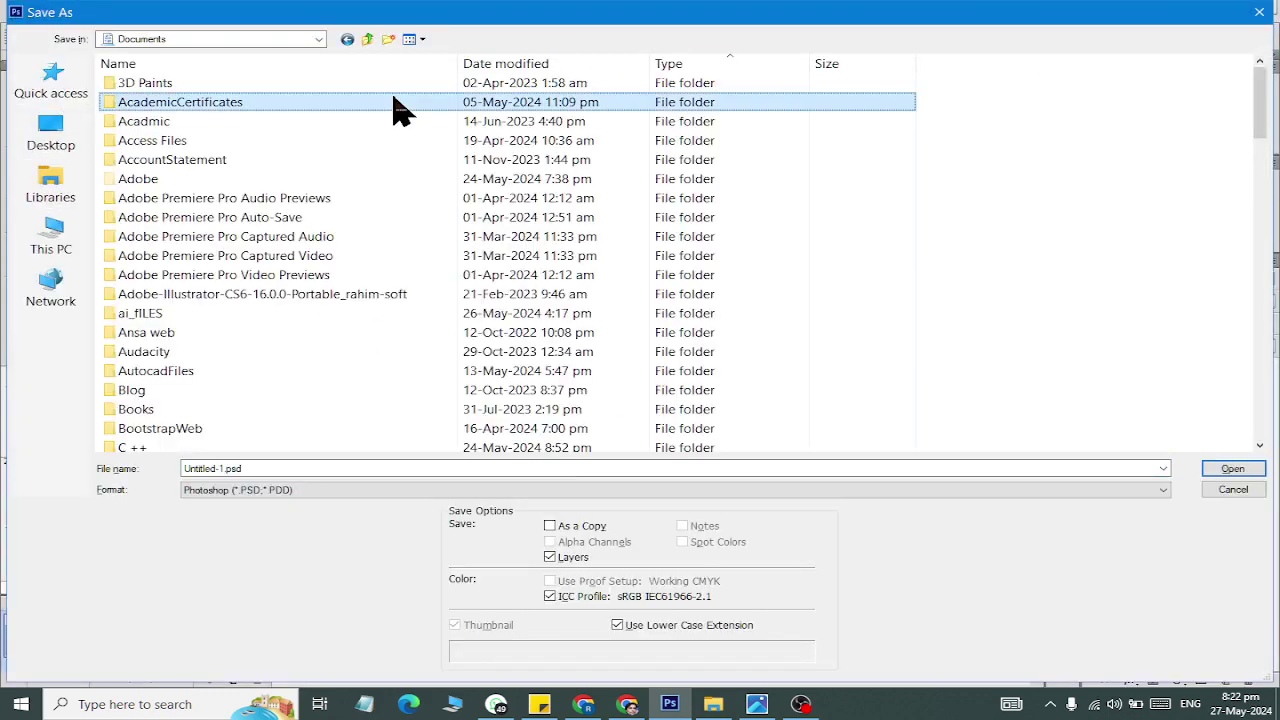
pyautogui.doubleClick(394, 98)
pyautogui.moveTo(459, 170)
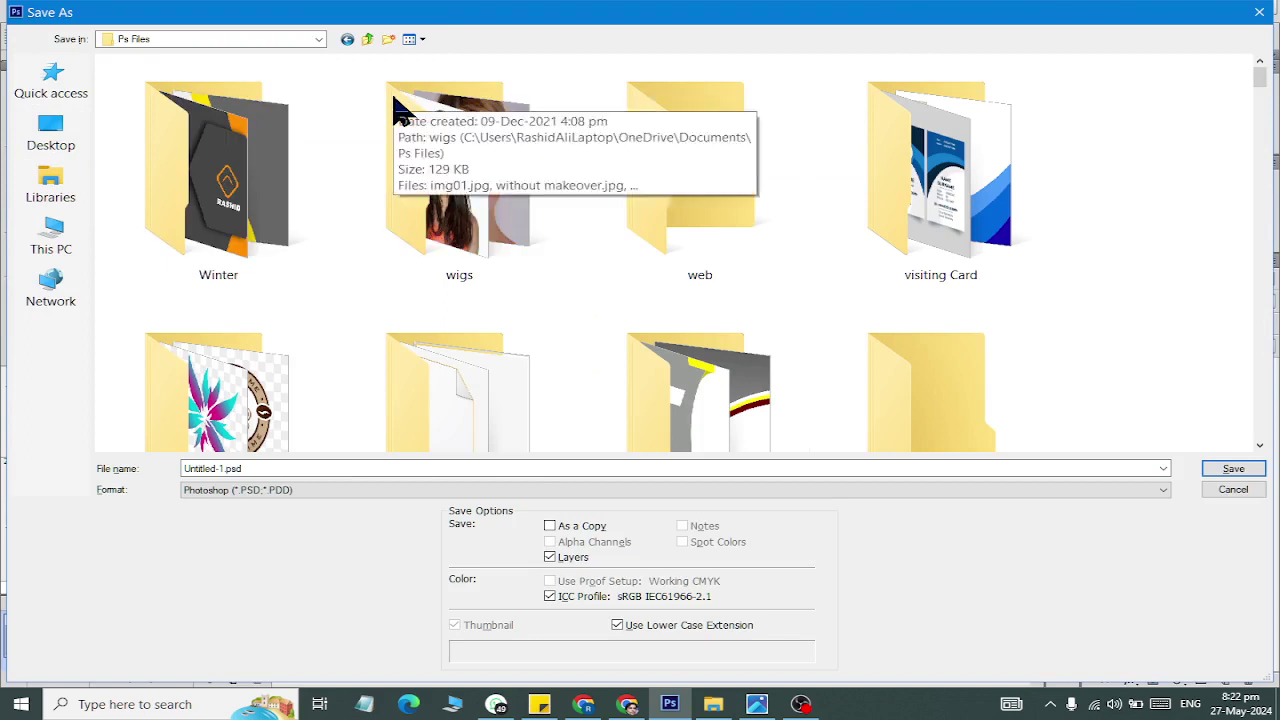
pyautogui.click(400, 110)
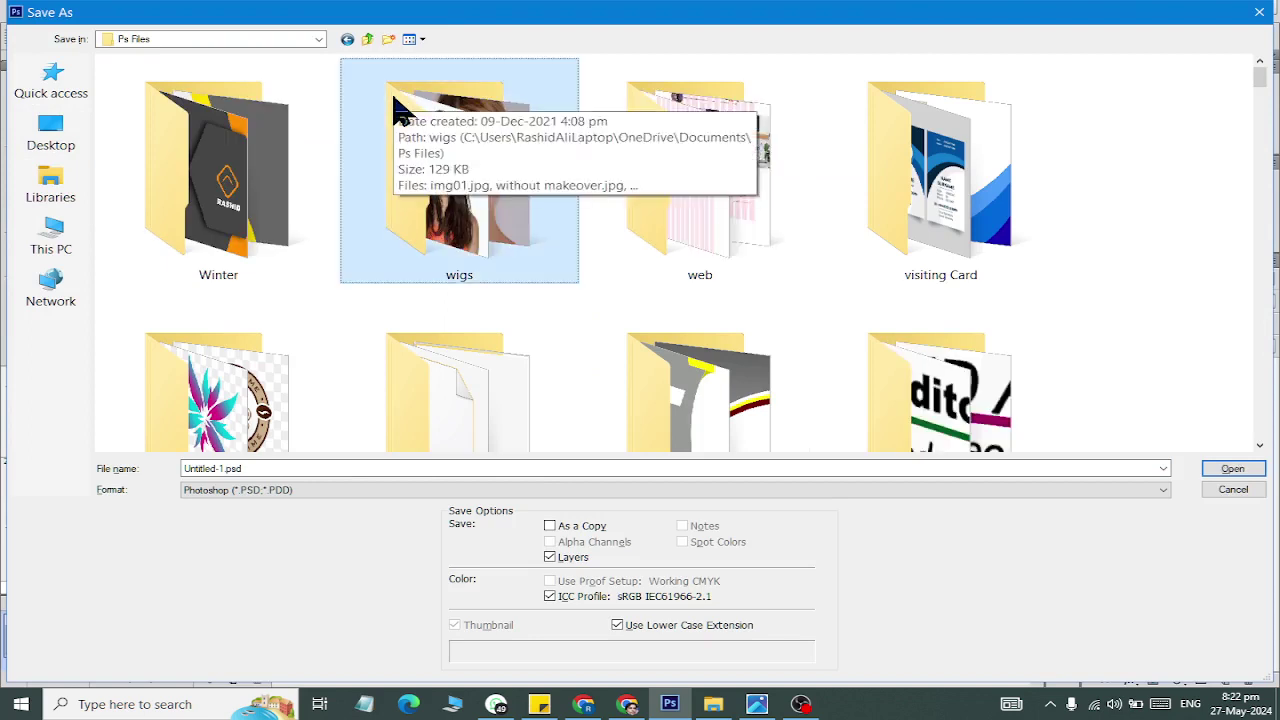
pyautogui.press('n')
pyautogui.press('Return')
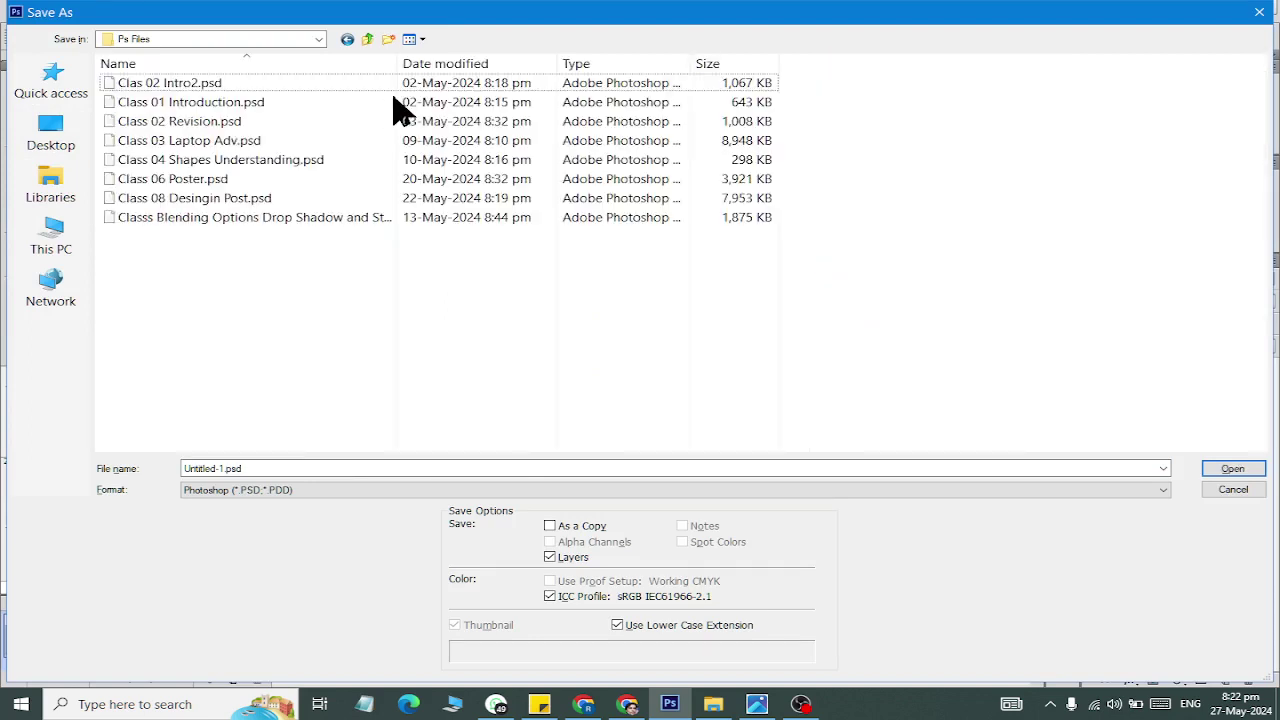
pyautogui.click(247, 468)
pyautogui.write('Cla')
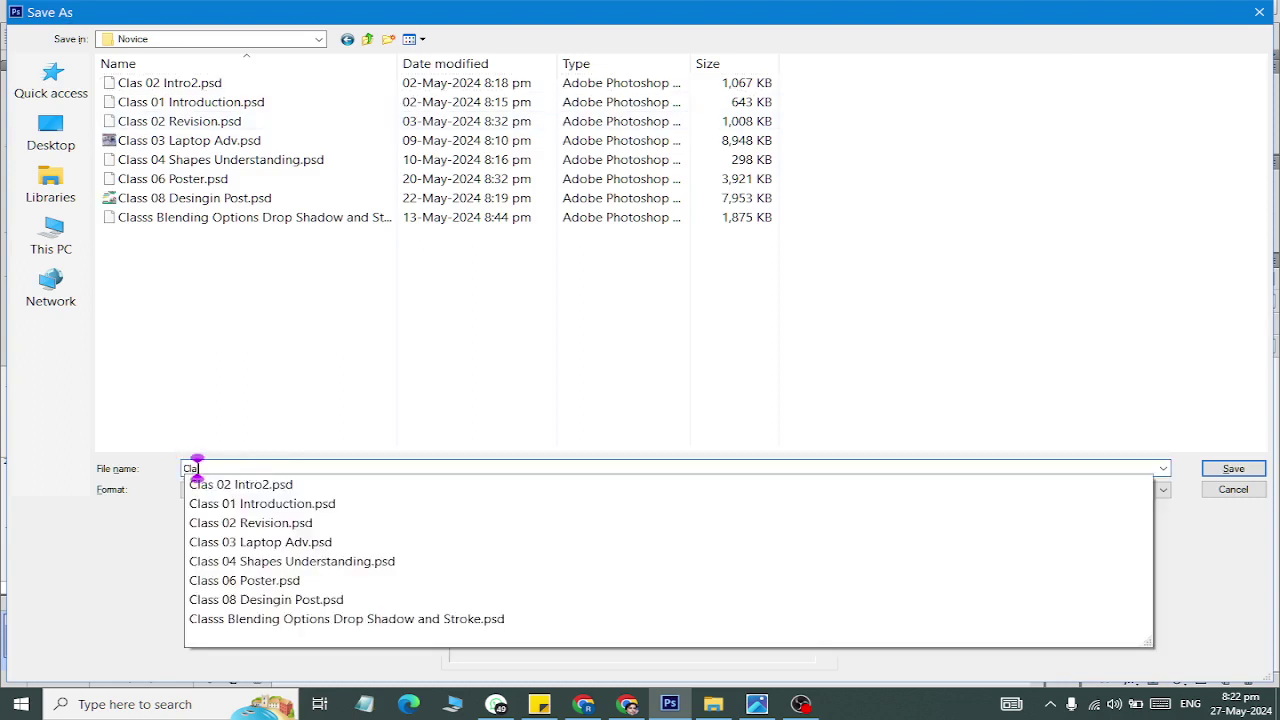
pyautogui.write('ss 09')
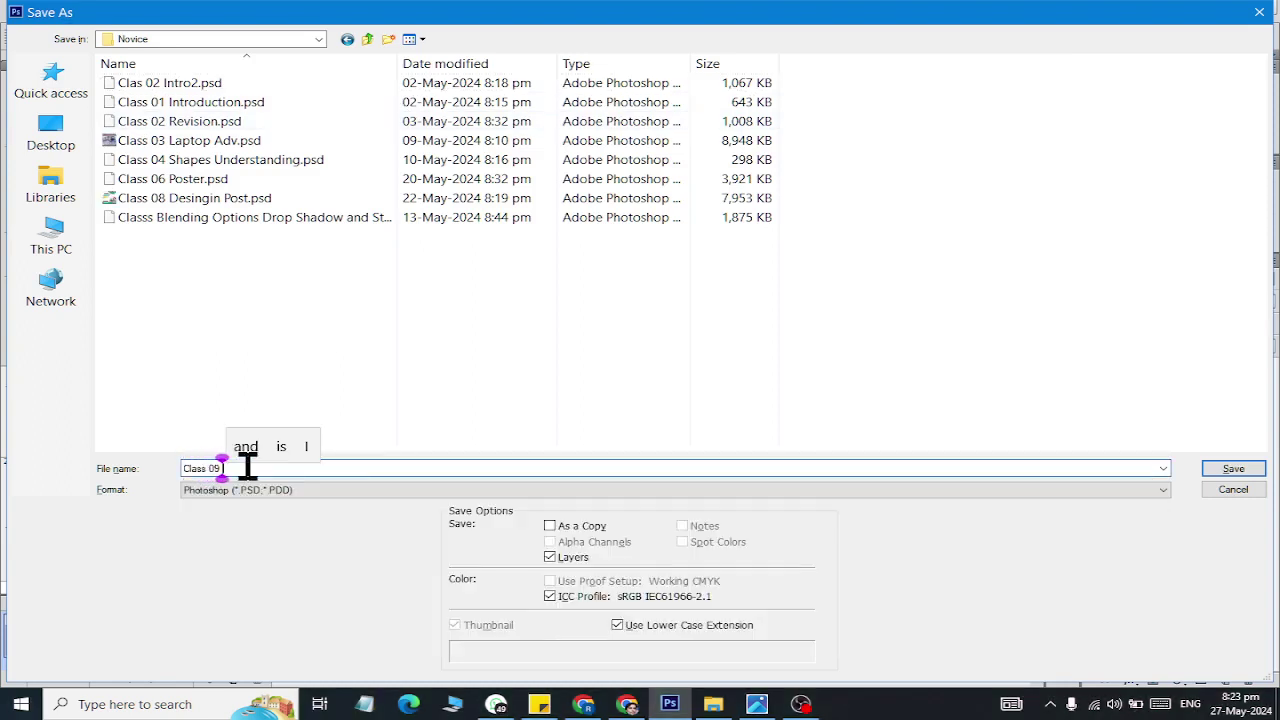
pyautogui.write(' Card')
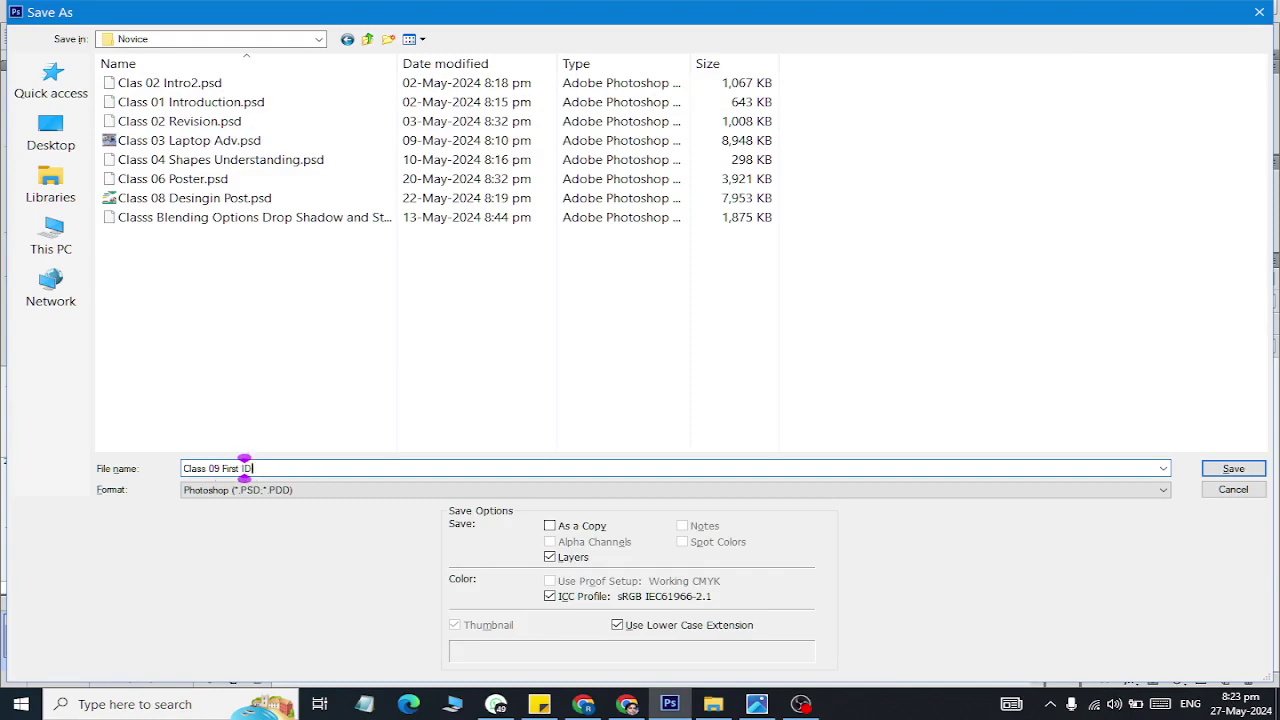
pyautogui.press('Return')
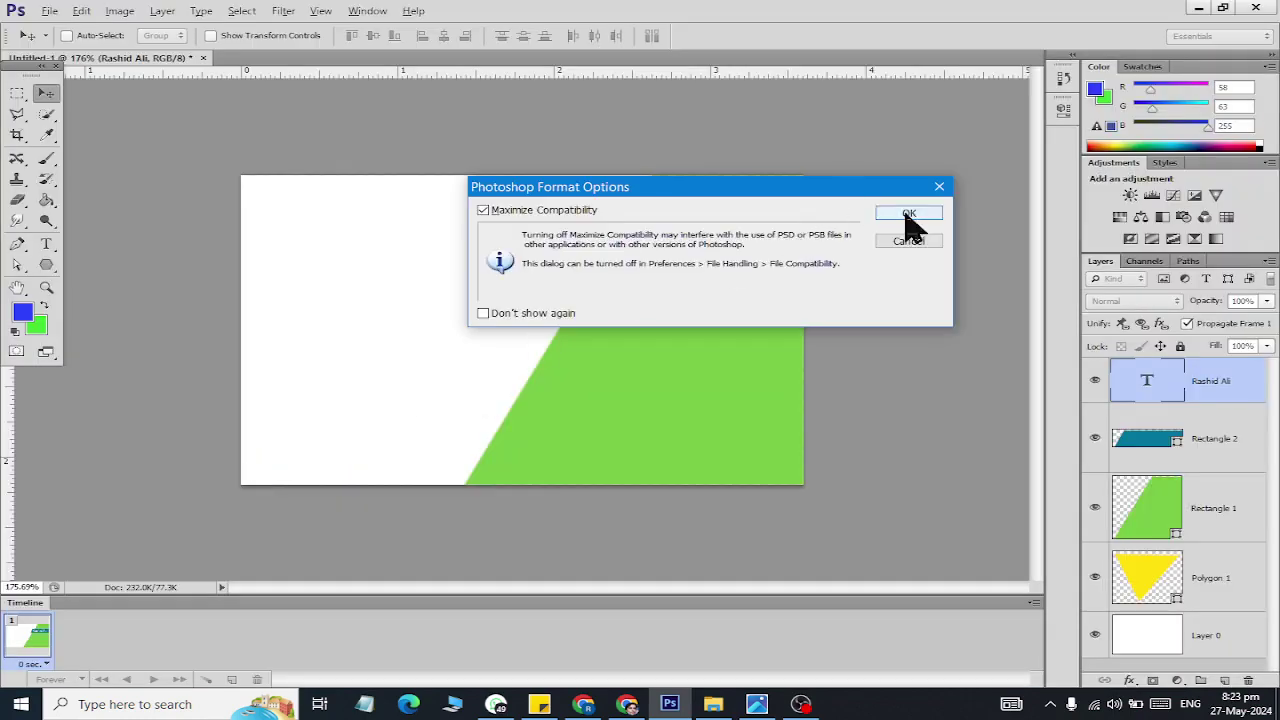
pyautogui.click(908, 214)
pyautogui.hotkey('alt', 'Tab')
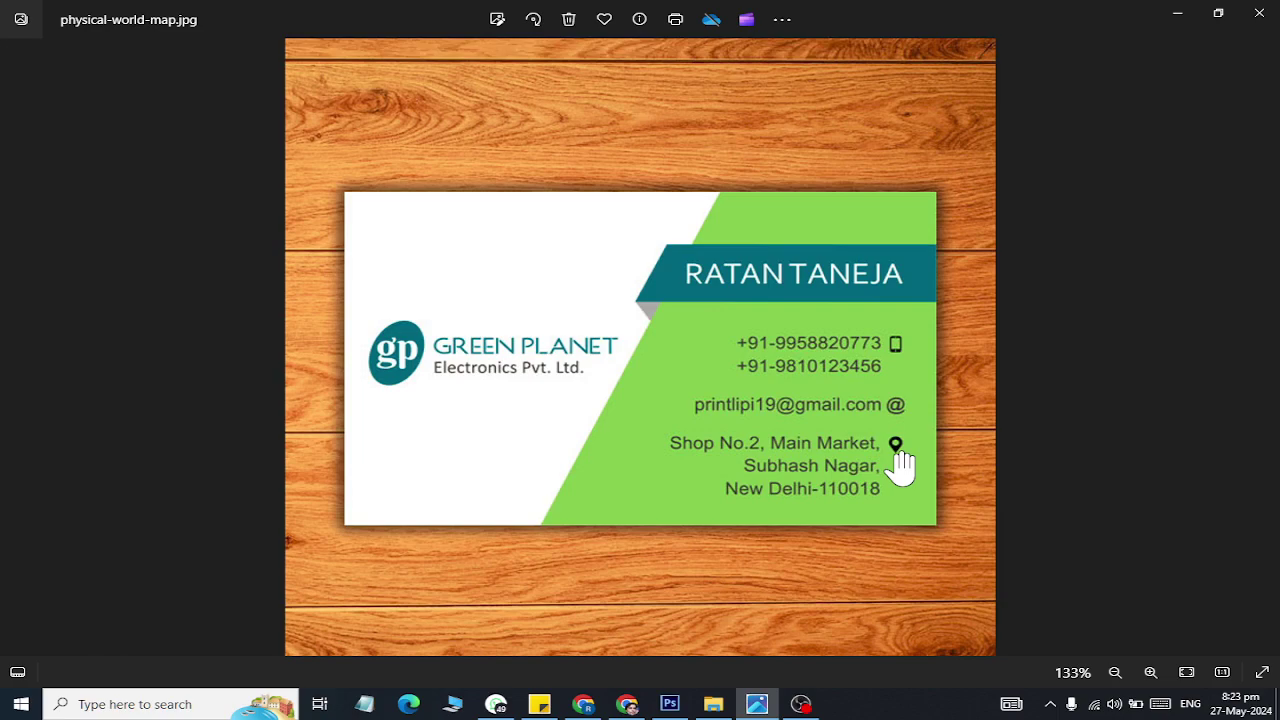
# Step: Leave the reference card in Photos and go back to the Photoshop design
pyautogui.hotkey('alt', 'Tab')
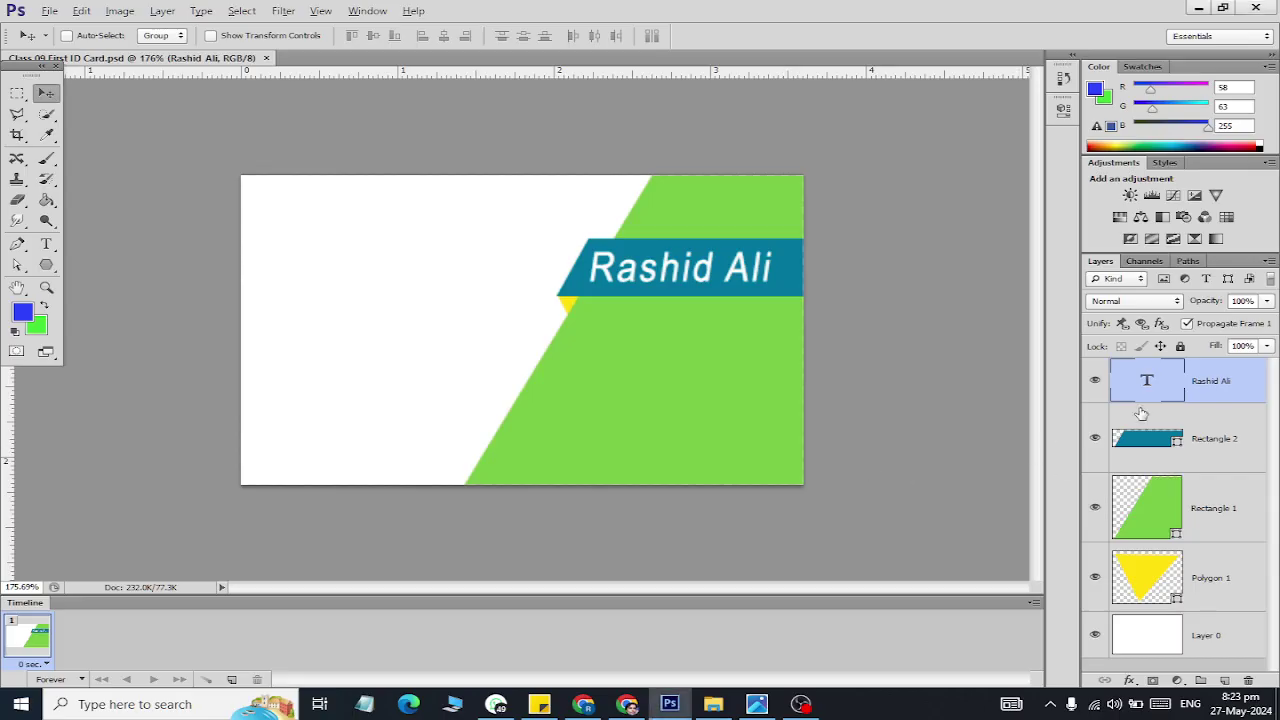
# Step: Draw an upright oval on the card's white left side and give it a cyan fill
pyautogui.moveTo(46, 264); pyautogui.dragTo(105, 298)
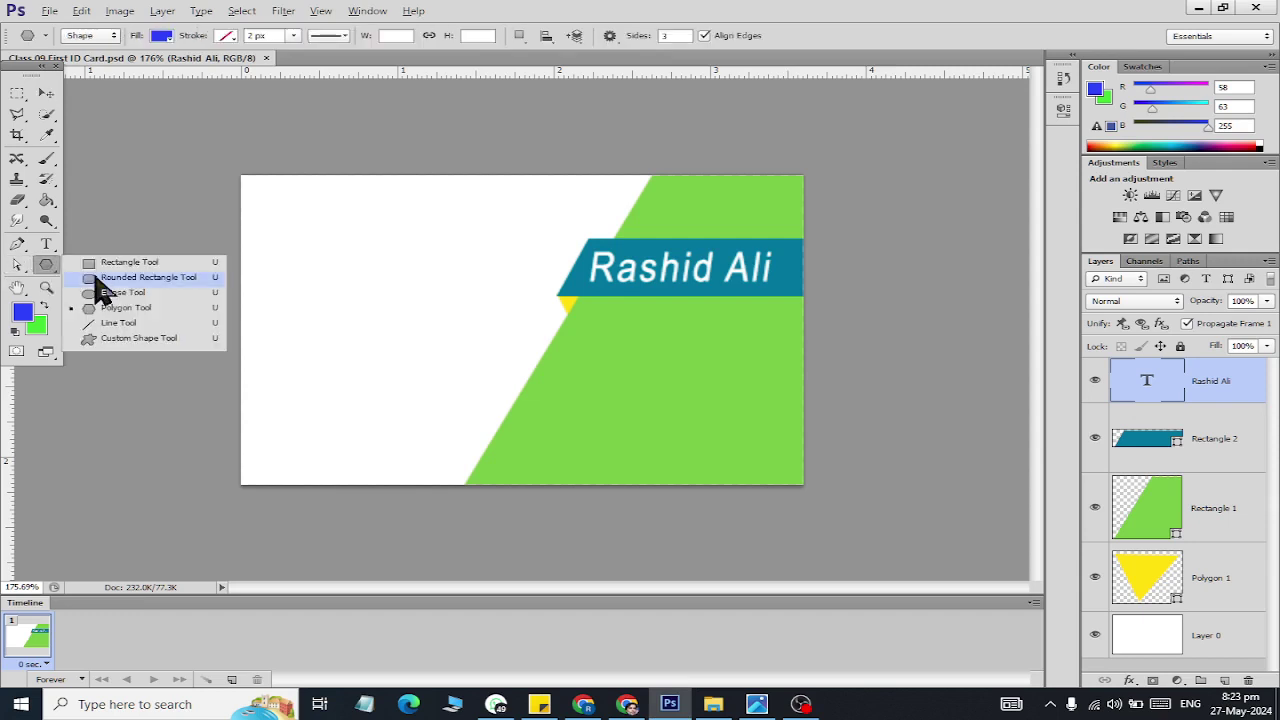
pyautogui.moveTo(321, 280); pyautogui.dragTo(374, 363)
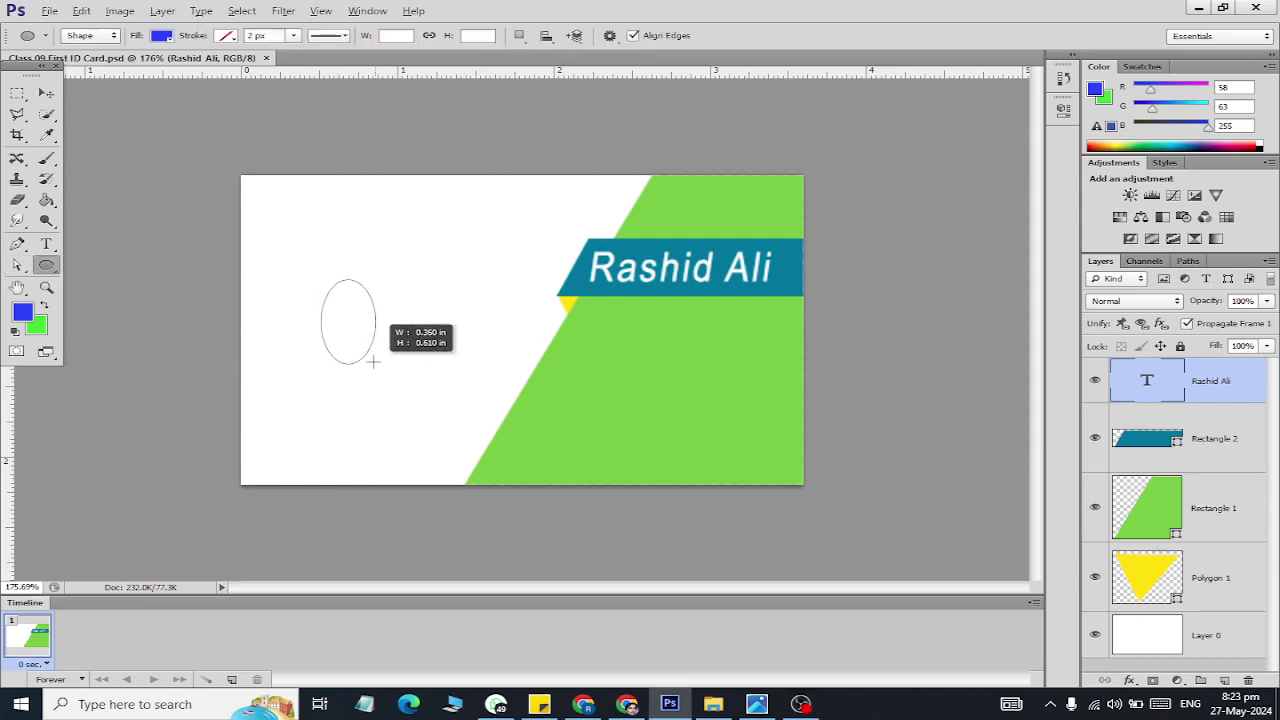
pyautogui.click(162, 36)
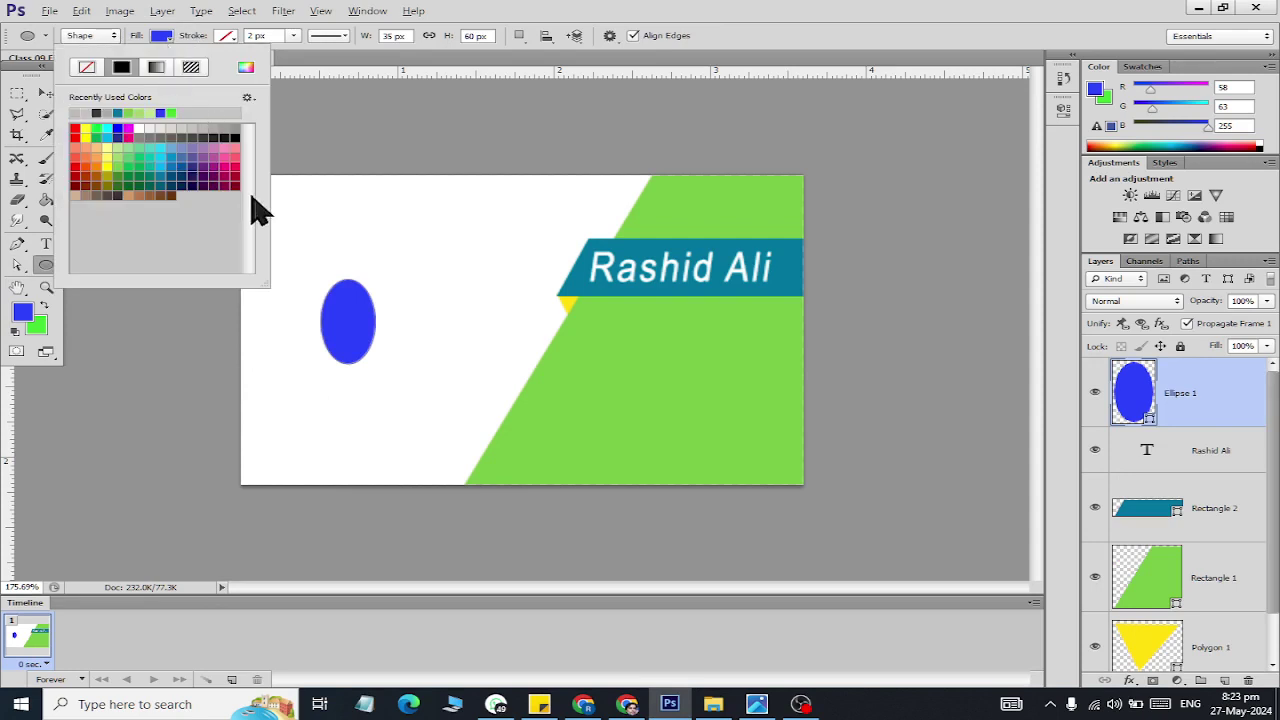
pyautogui.click(795, 267)
pyautogui.click(795, 267)
pyautogui.click(575, 281)
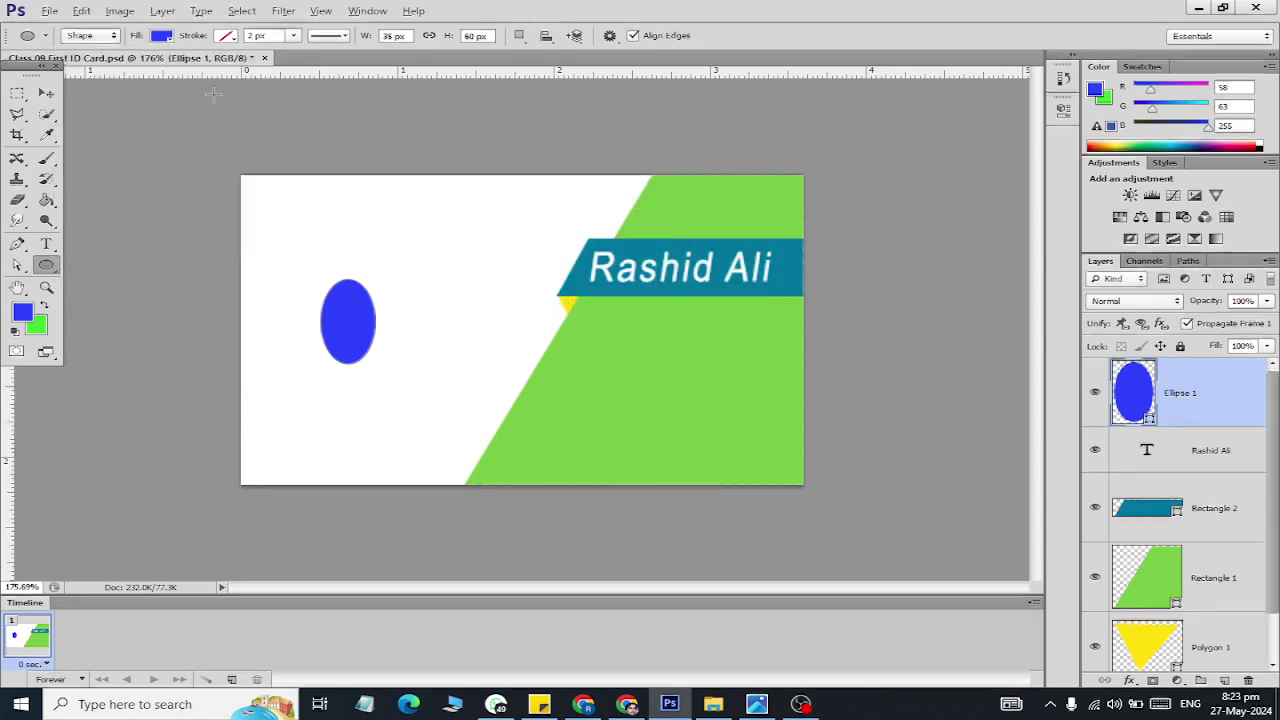
pyautogui.click(165, 36)
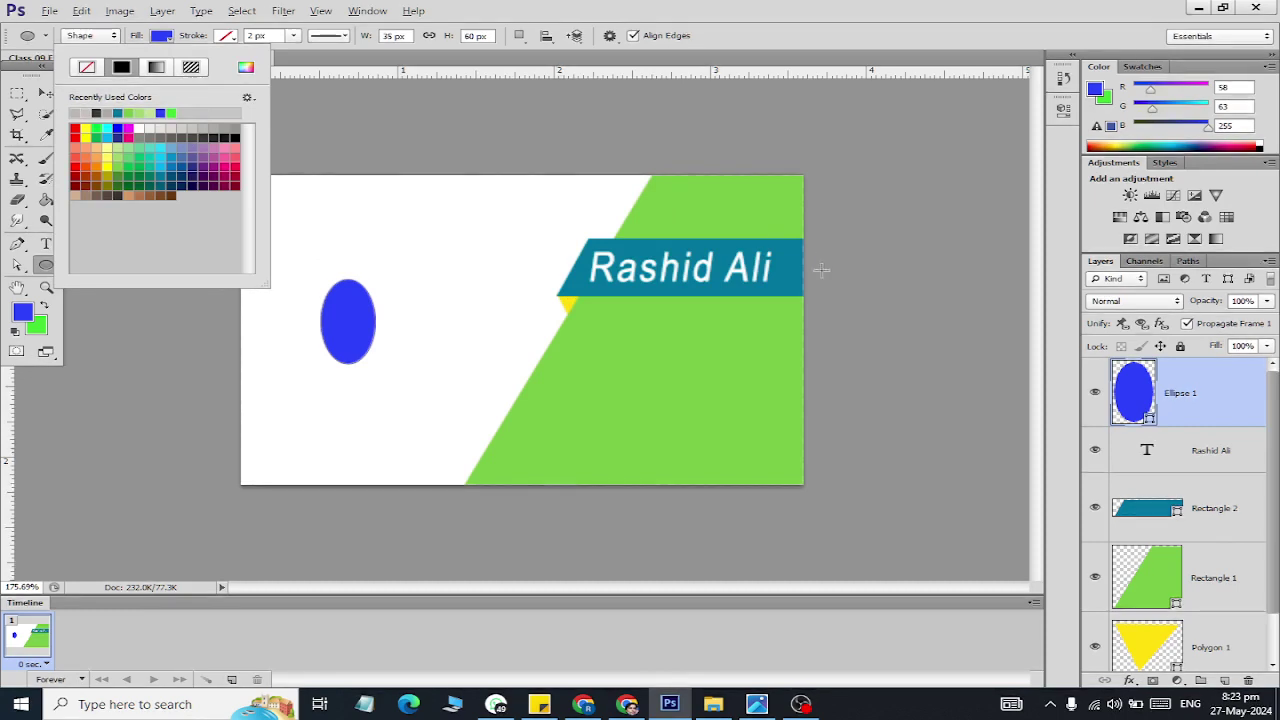
pyautogui.press('capslock')
pyautogui.click(108, 132)
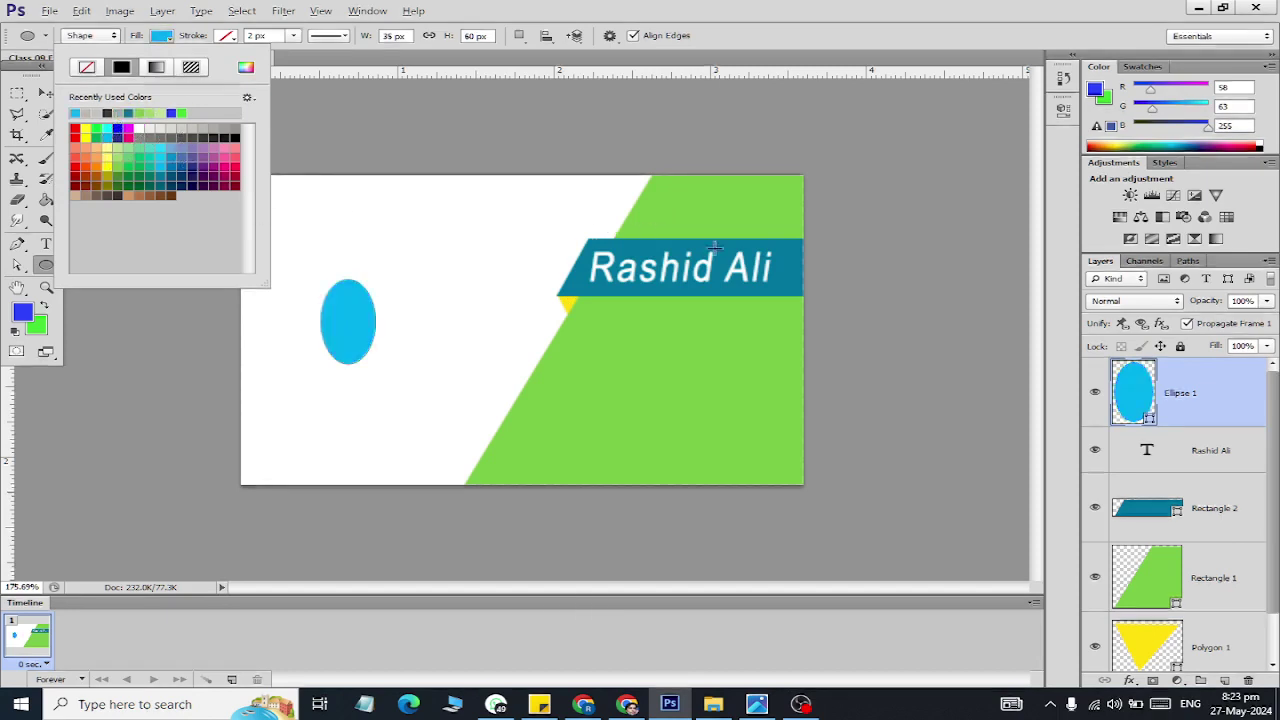
pyautogui.press('capslock')
pyautogui.click(789, 260)
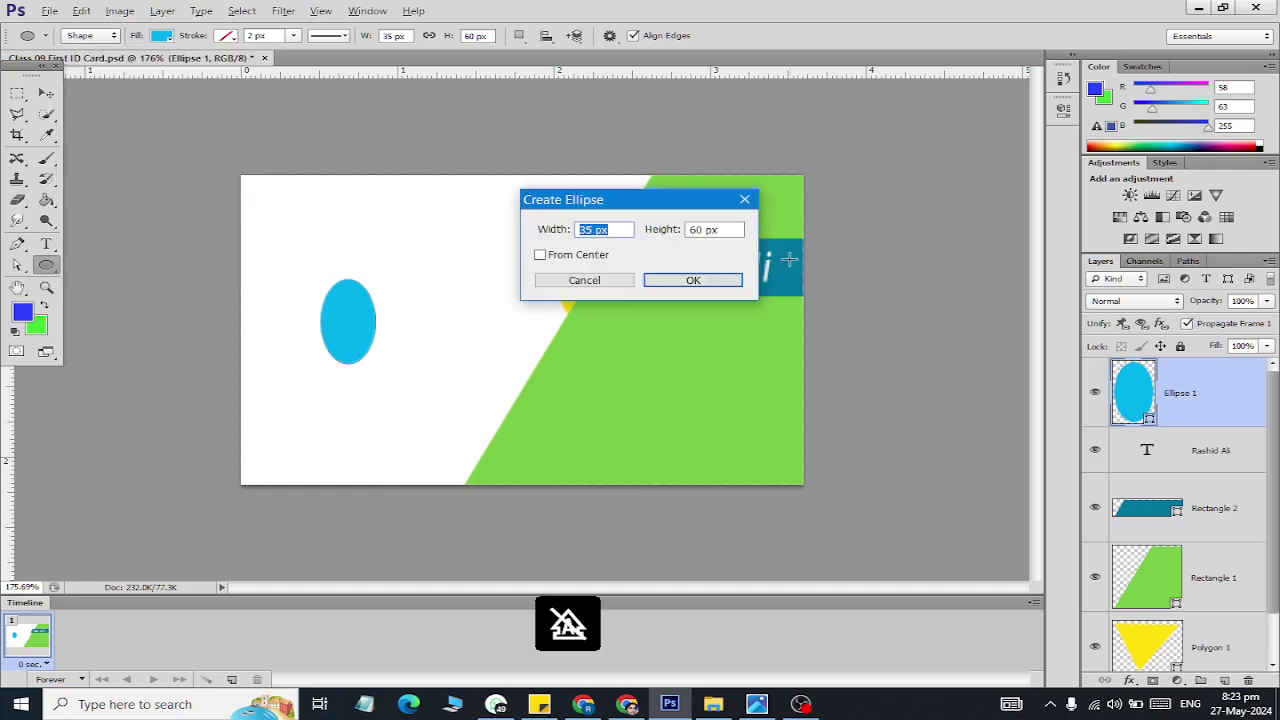
pyautogui.click(708, 282)
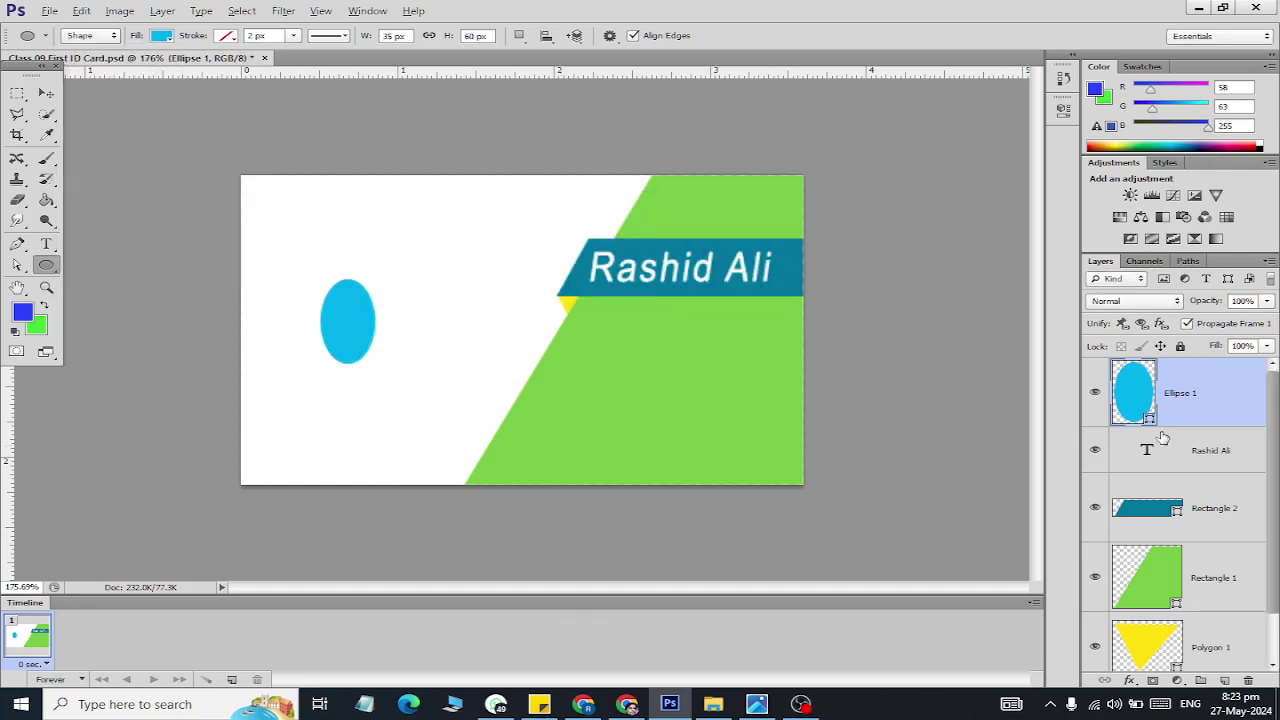
# Step: Fill Ellipse 1 with teal 0076a3 copied from Rectangle 2, then begin free-transforming it
pyautogui.click(1207, 498)
pyautogui.doubleClick(1160, 510)
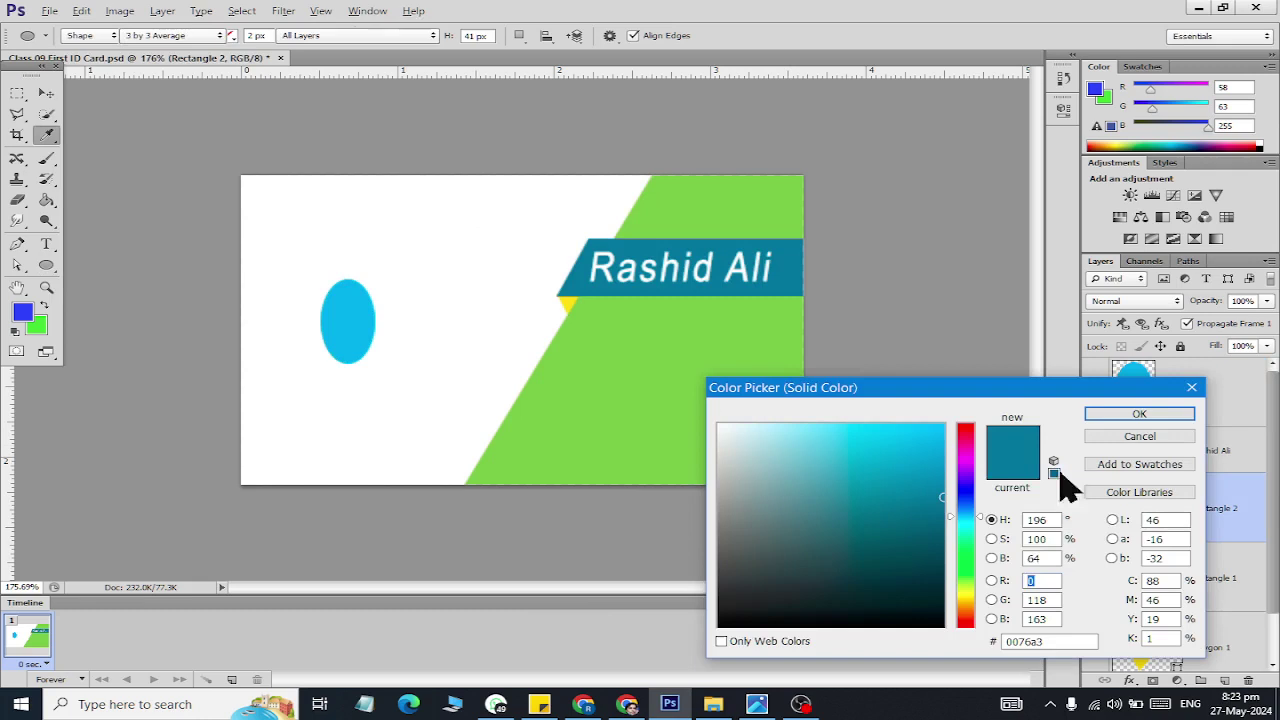
pyautogui.click(1068, 645)
pyautogui.press('Return')
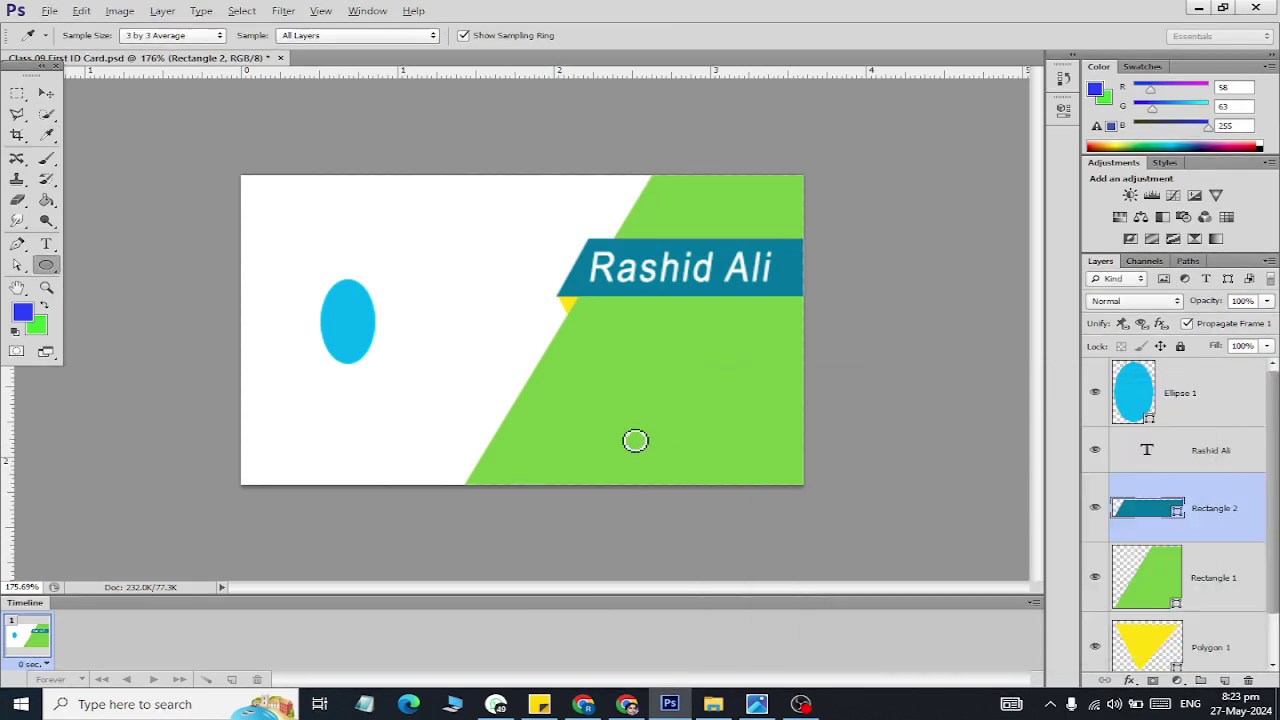
pyautogui.click(1165, 405)
pyautogui.doubleClick(1135, 403)
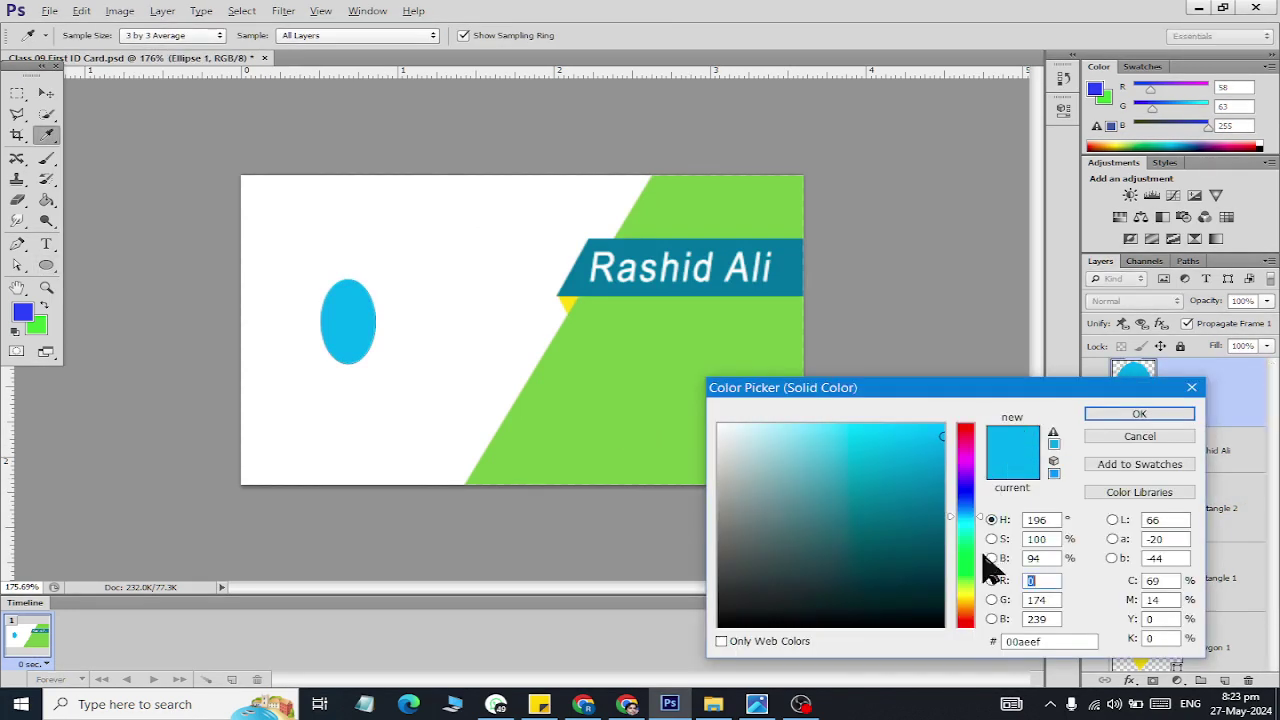
pyautogui.click(1055, 642)
pyautogui.write('0076a3')
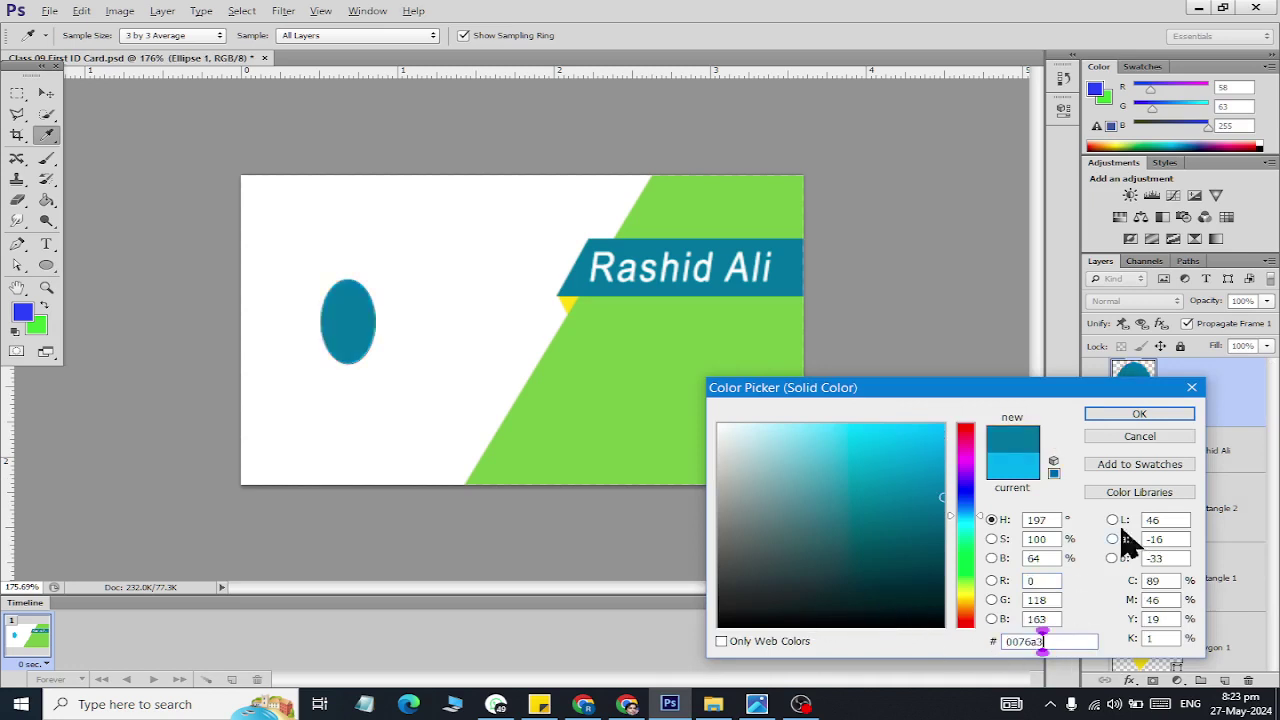
pyautogui.click(1120, 413)
pyautogui.click(47, 95)
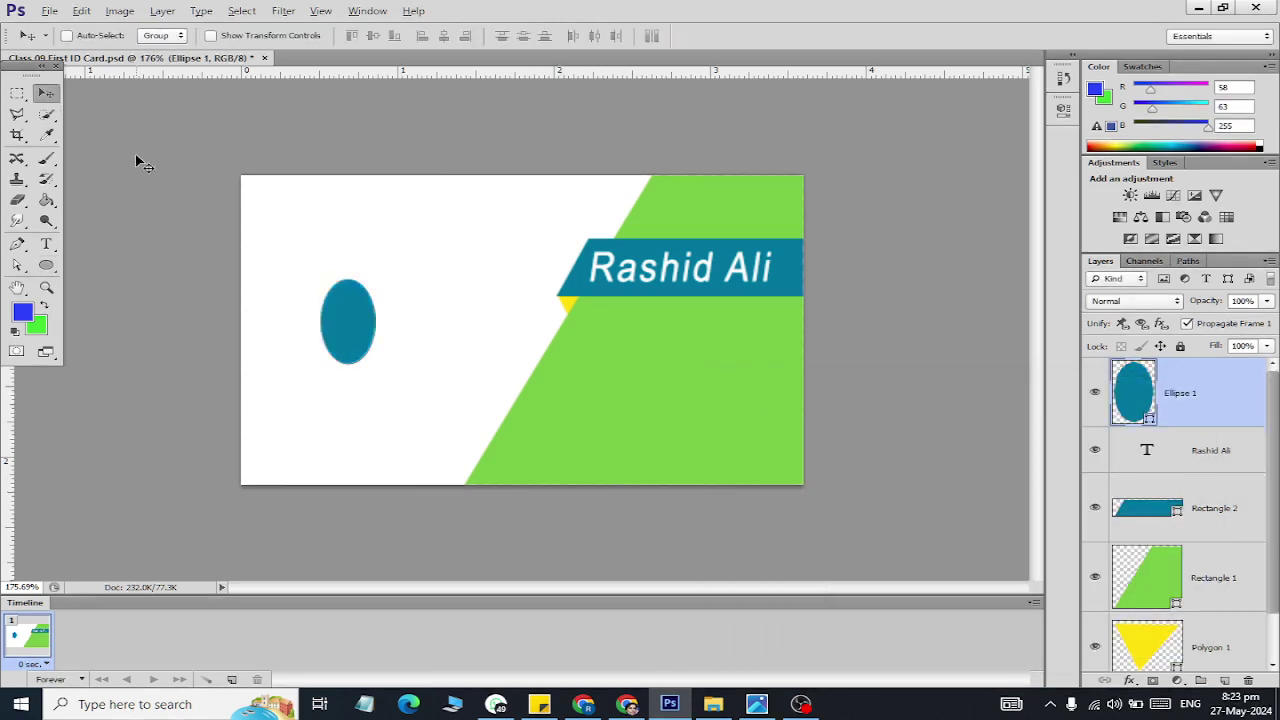
pyautogui.hotkey('ctrl', 't')
# Step: Tilt the teal oval to about 24°, apply the rotation, and nudge it slightly left
pyautogui.moveTo(395, 379); pyautogui.dragTo(315, 399)
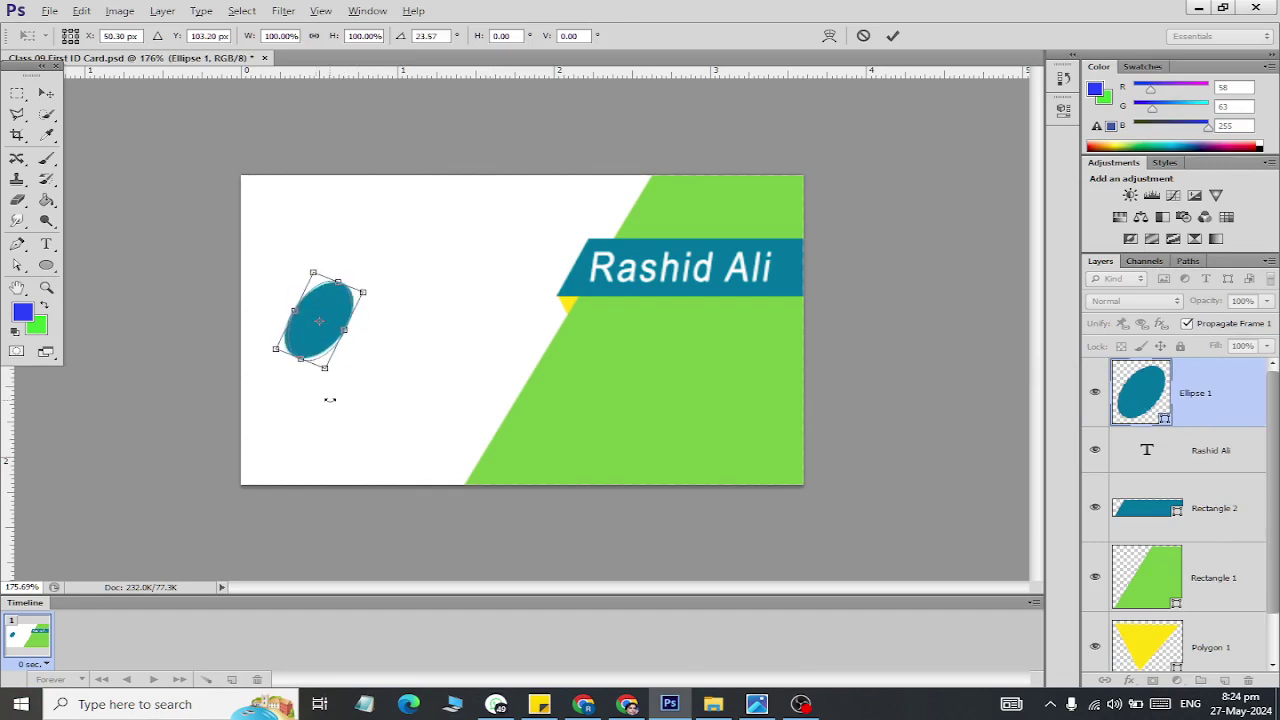
pyautogui.hotkey('alt', 'Tab')
pyautogui.hotkey('alt', 'Tab')
pyautogui.moveTo(320, 400); pyautogui.dragTo(370, 385)
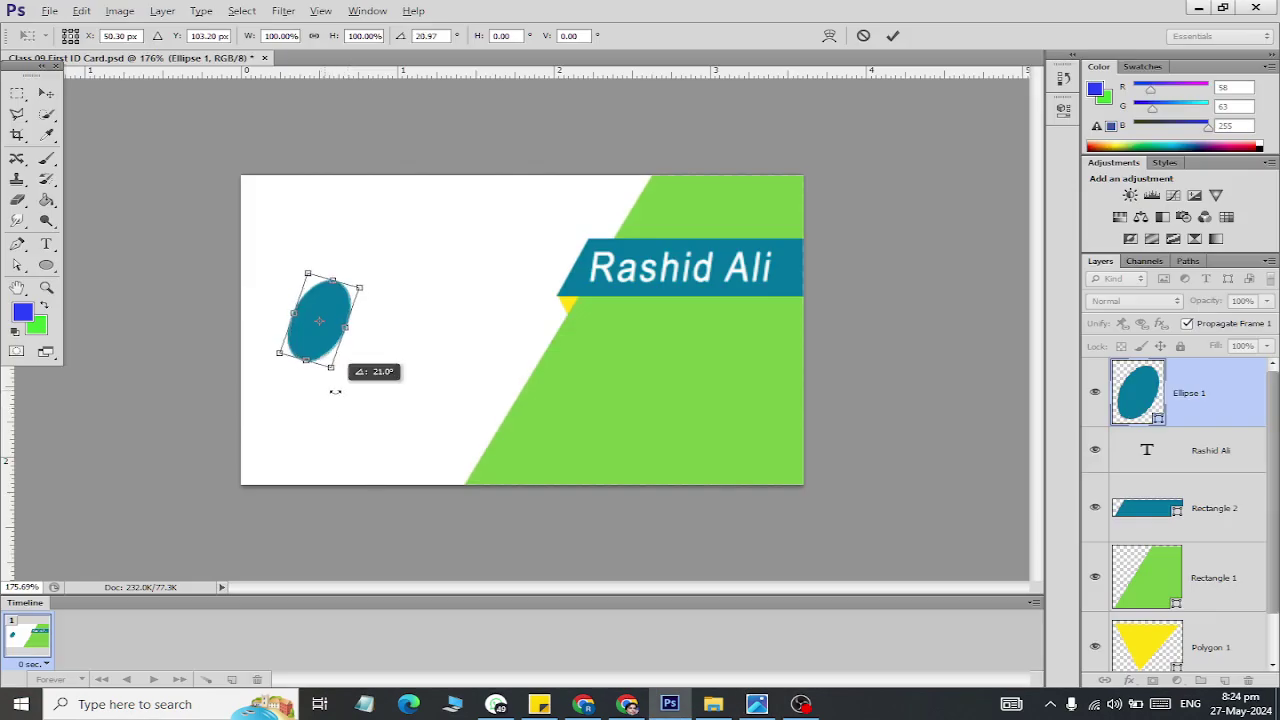
pyautogui.click(46, 92)
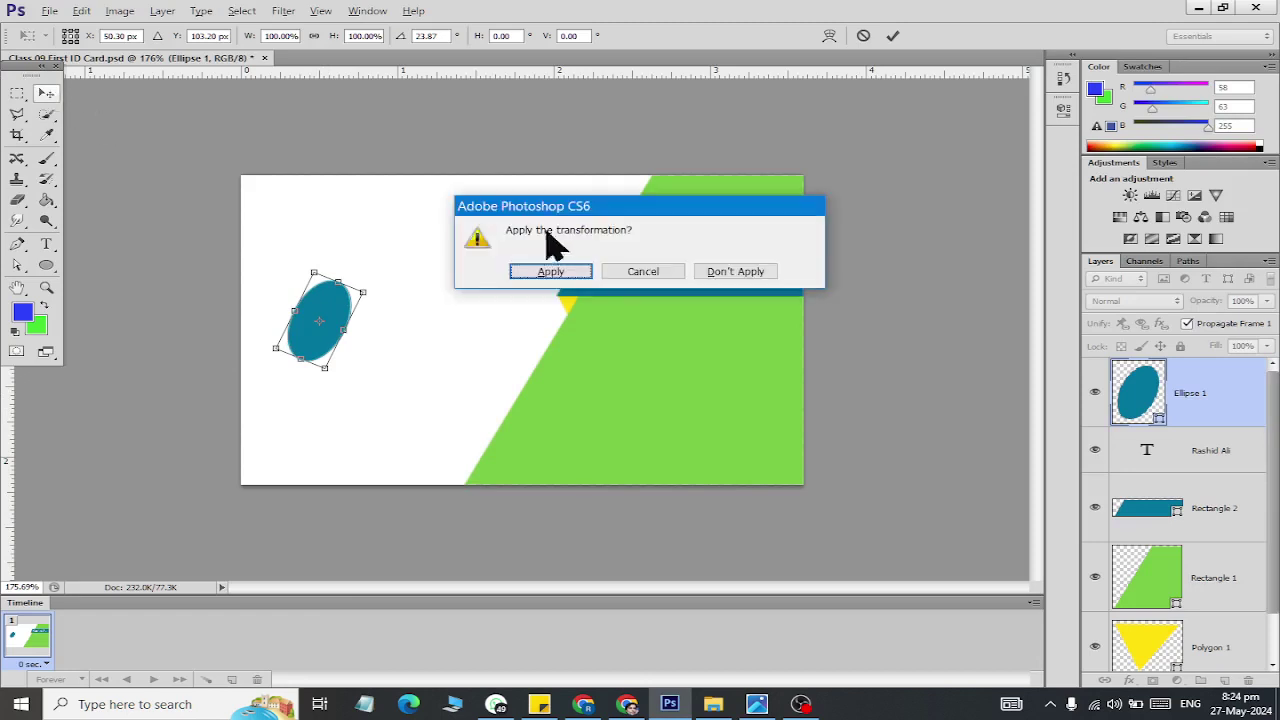
pyautogui.click(562, 277)
pyautogui.moveTo(318, 328); pyautogui.dragTo(306, 329)
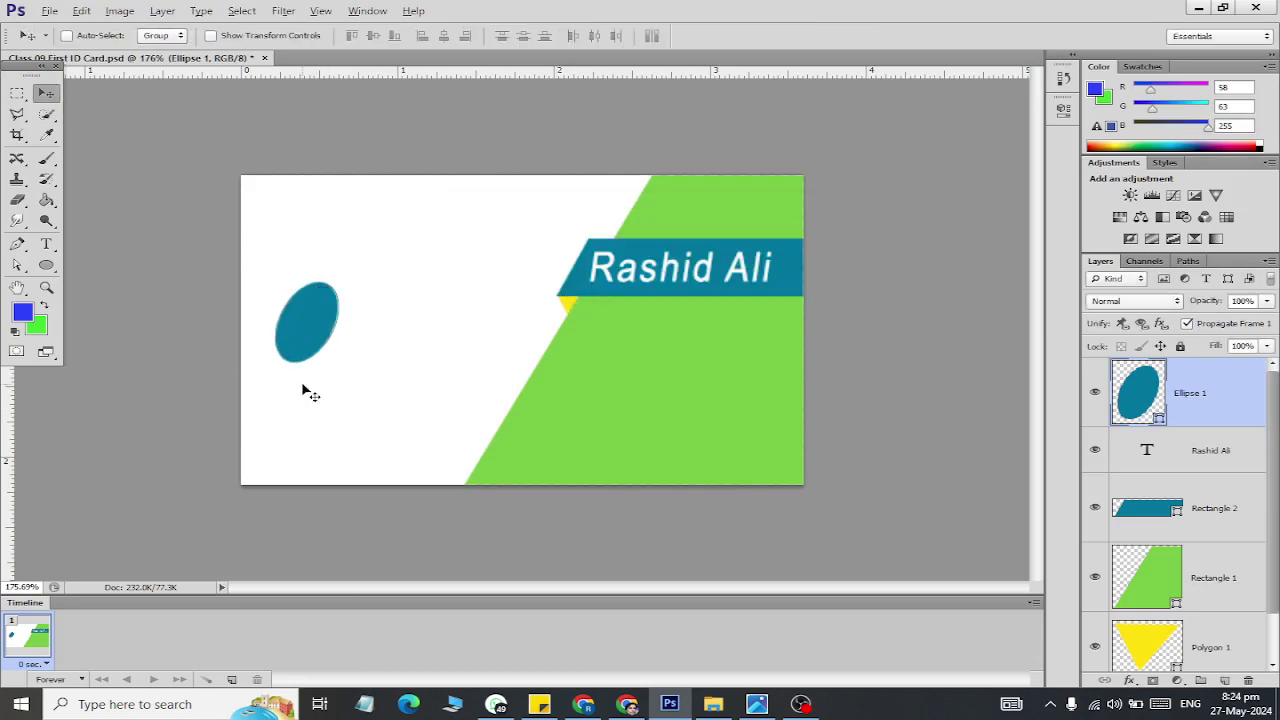
# Step: Start a new empty text layer in the white area just right of the ellipse
pyautogui.click(119, 11)
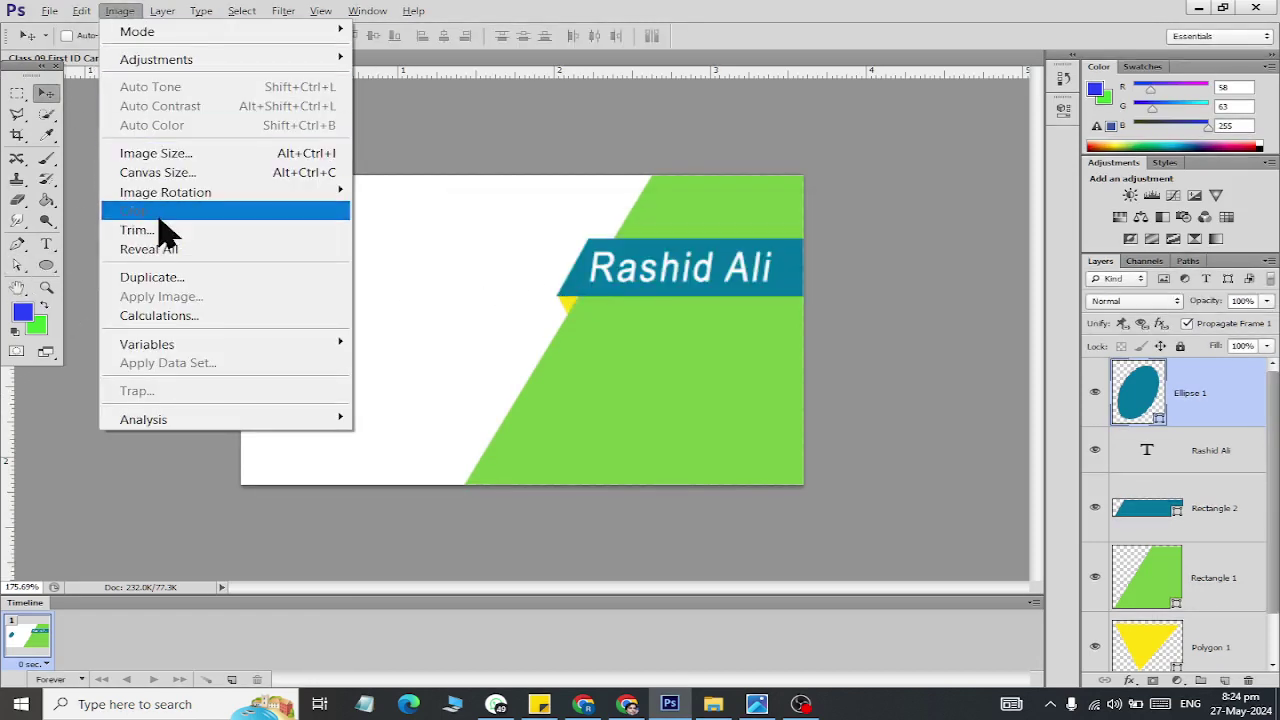
pyautogui.click(155, 130)
pyautogui.click(46, 244)
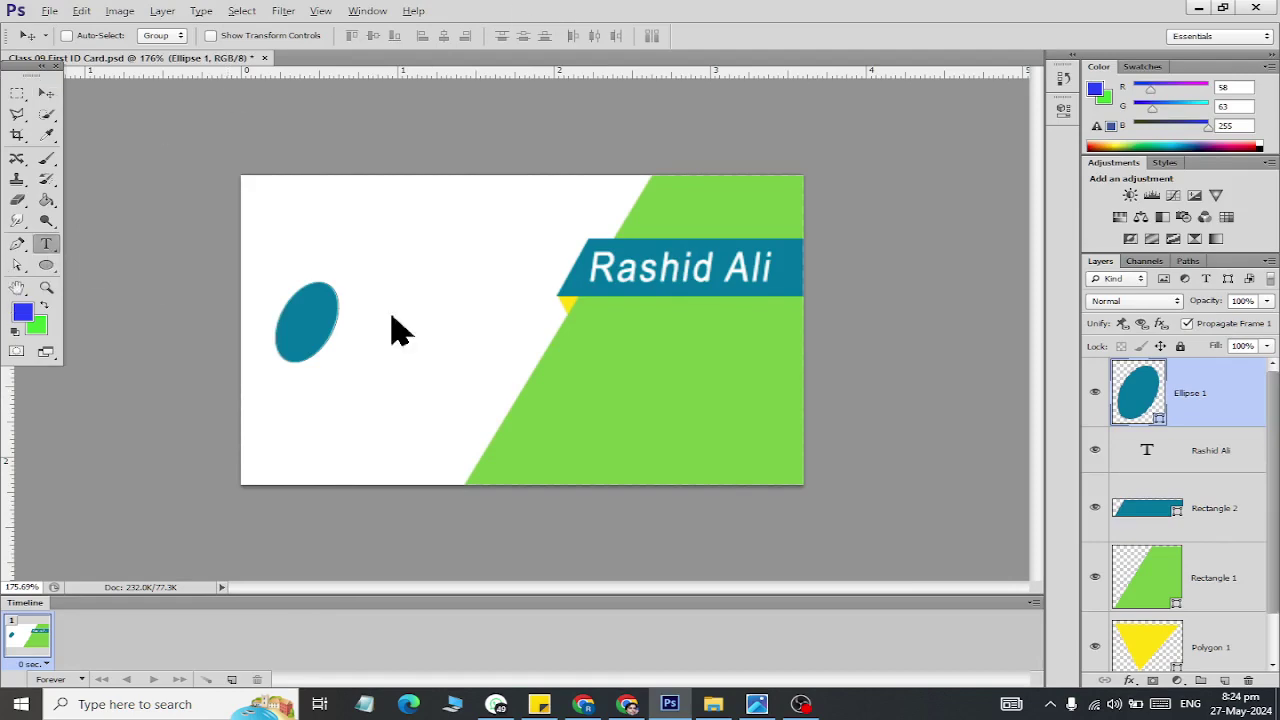
pyautogui.click(423, 362)
pyautogui.hotkey('alt', 'Tab')
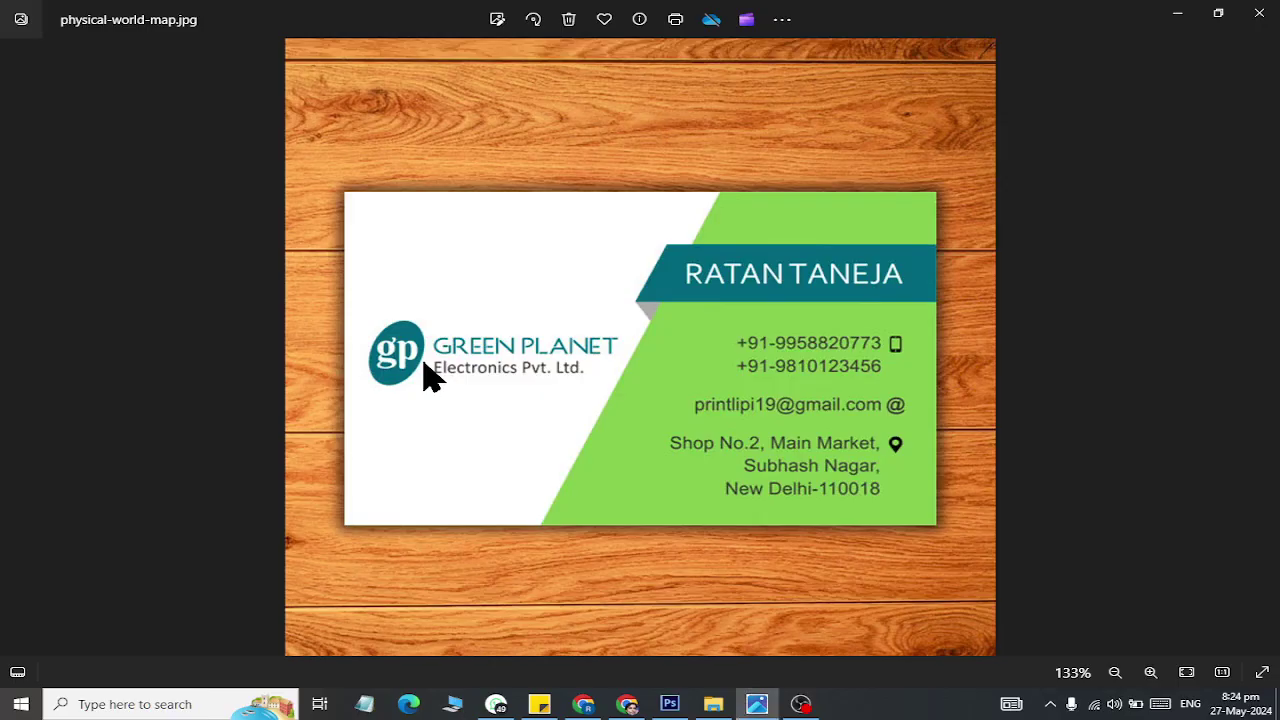
pyautogui.hotkey('alt', 'Tab')
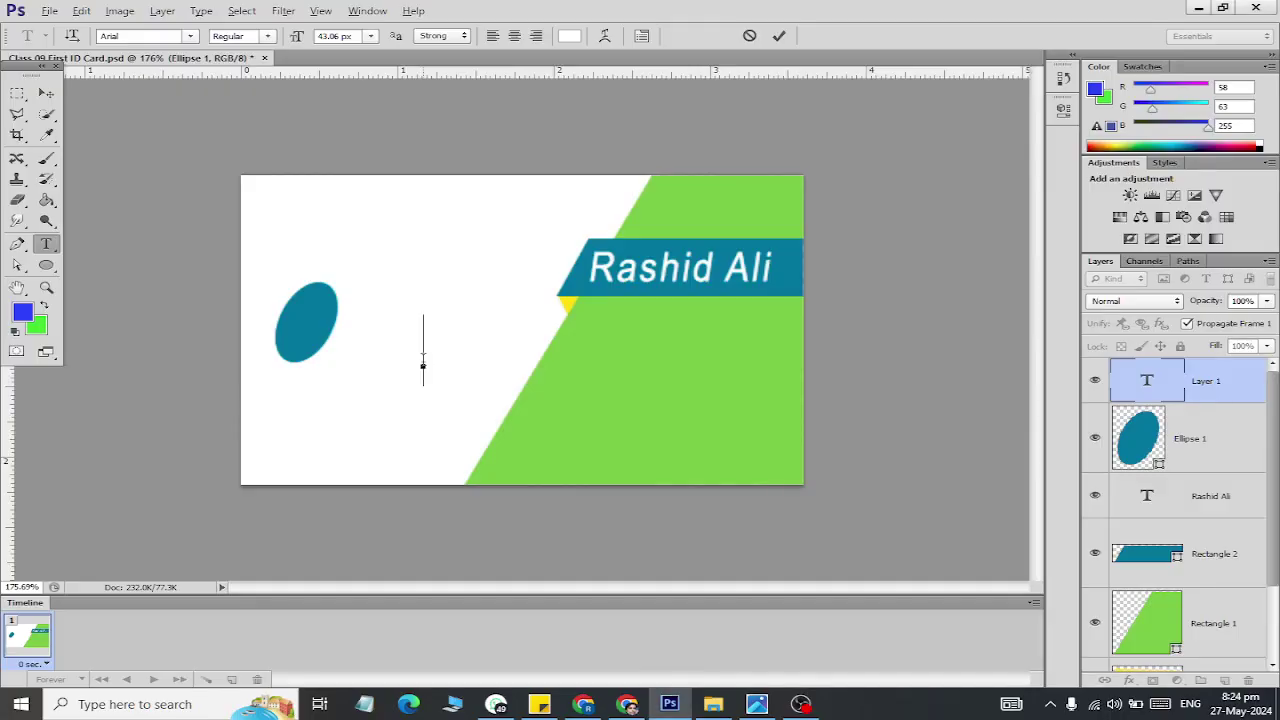
# Step: Paste 'New' at 24 px and colour it with the ellipse's teal 0076a3
pyautogui.hotkey('ctrl', 'v')
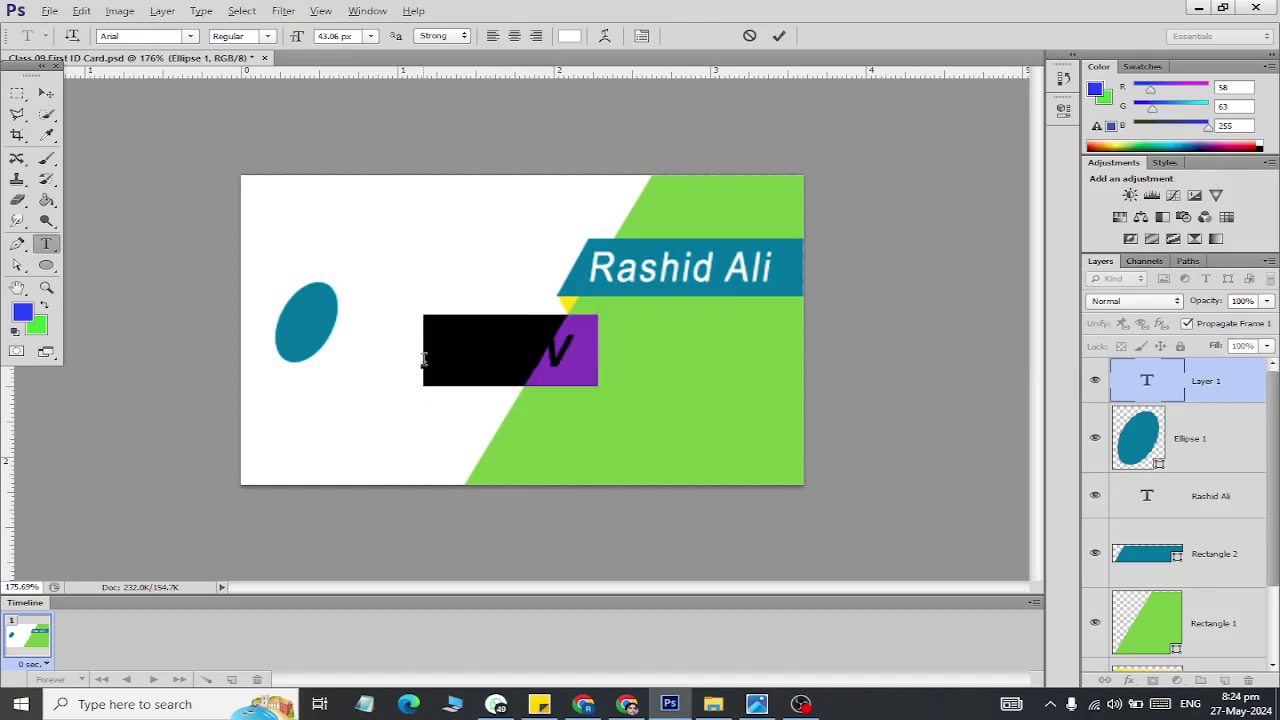
pyautogui.click(370, 36)
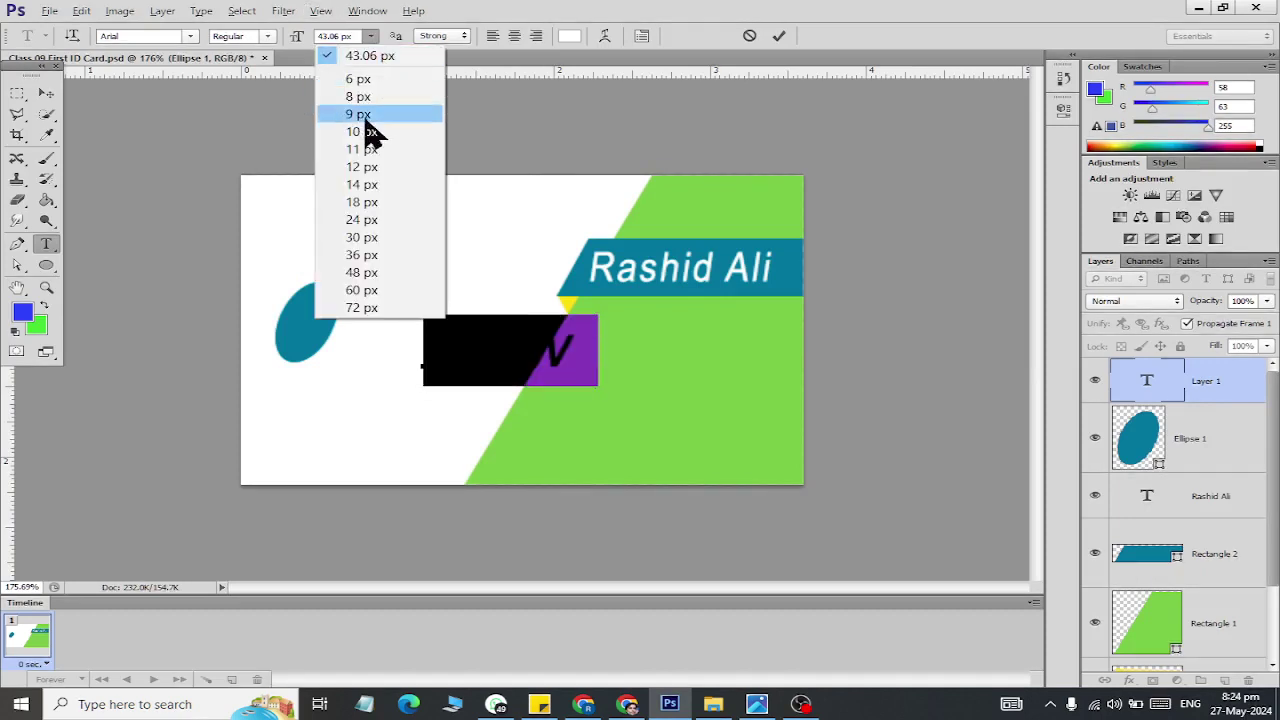
pyautogui.click(379, 221)
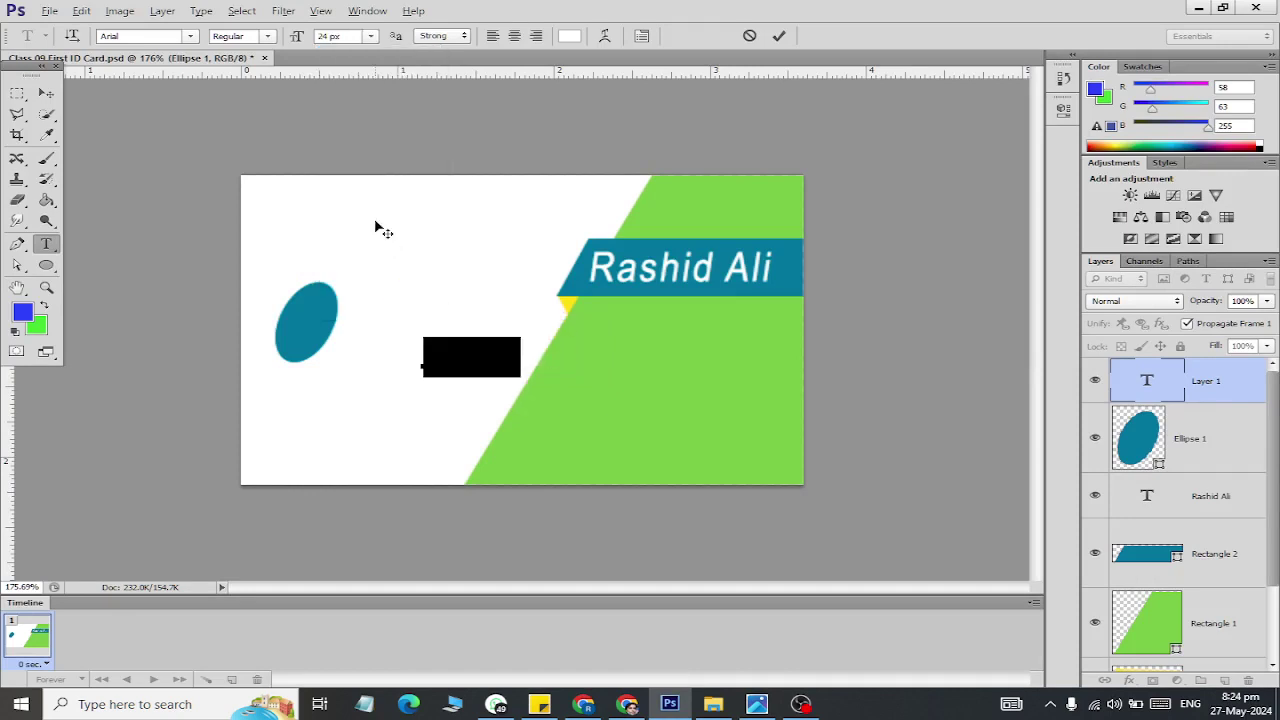
pyautogui.click(570, 36)
pyautogui.moveTo(737, 537); pyautogui.dragTo(651, 668)
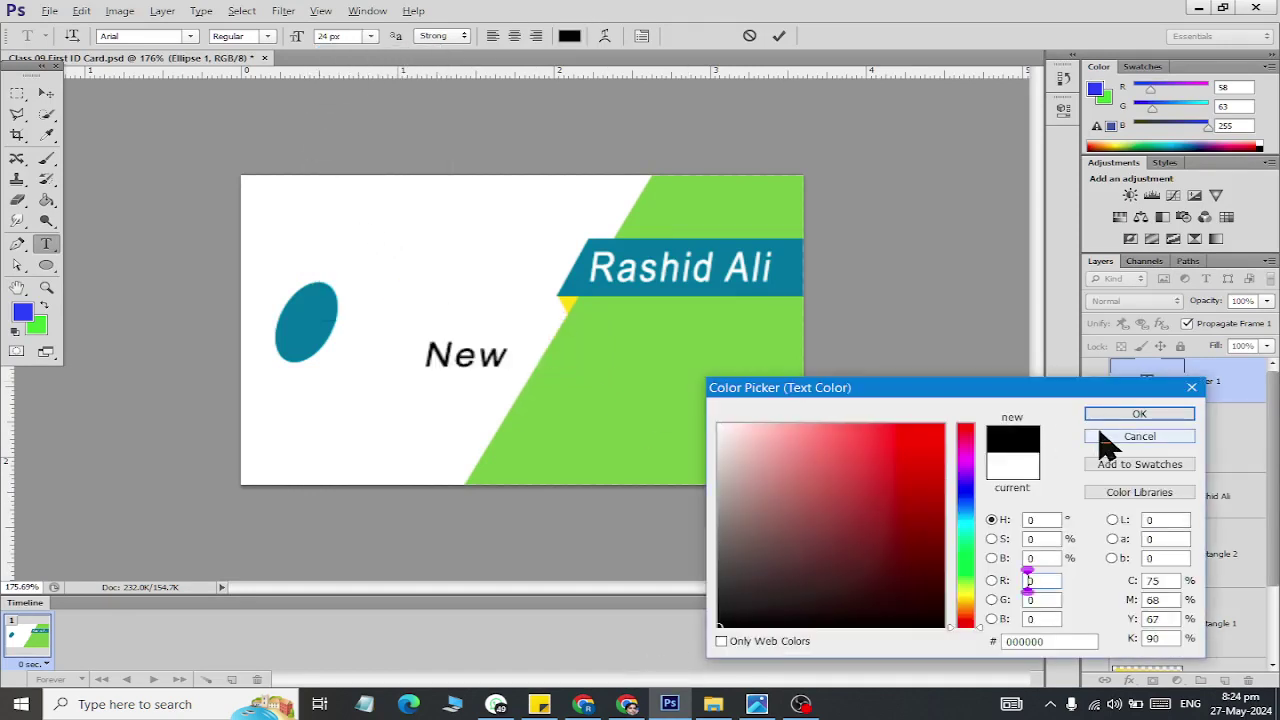
pyautogui.hotkey('alt', 'Tab')
pyautogui.hotkey('alt', 'Tab')
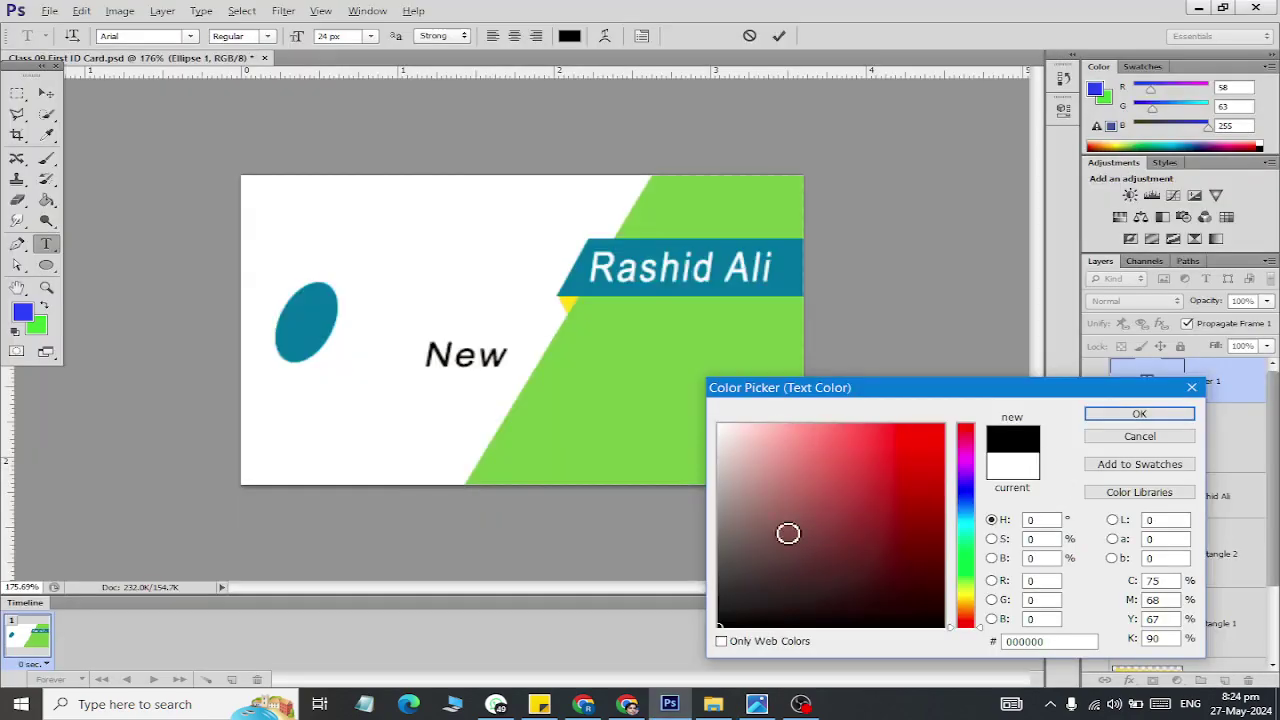
pyautogui.click(309, 314)
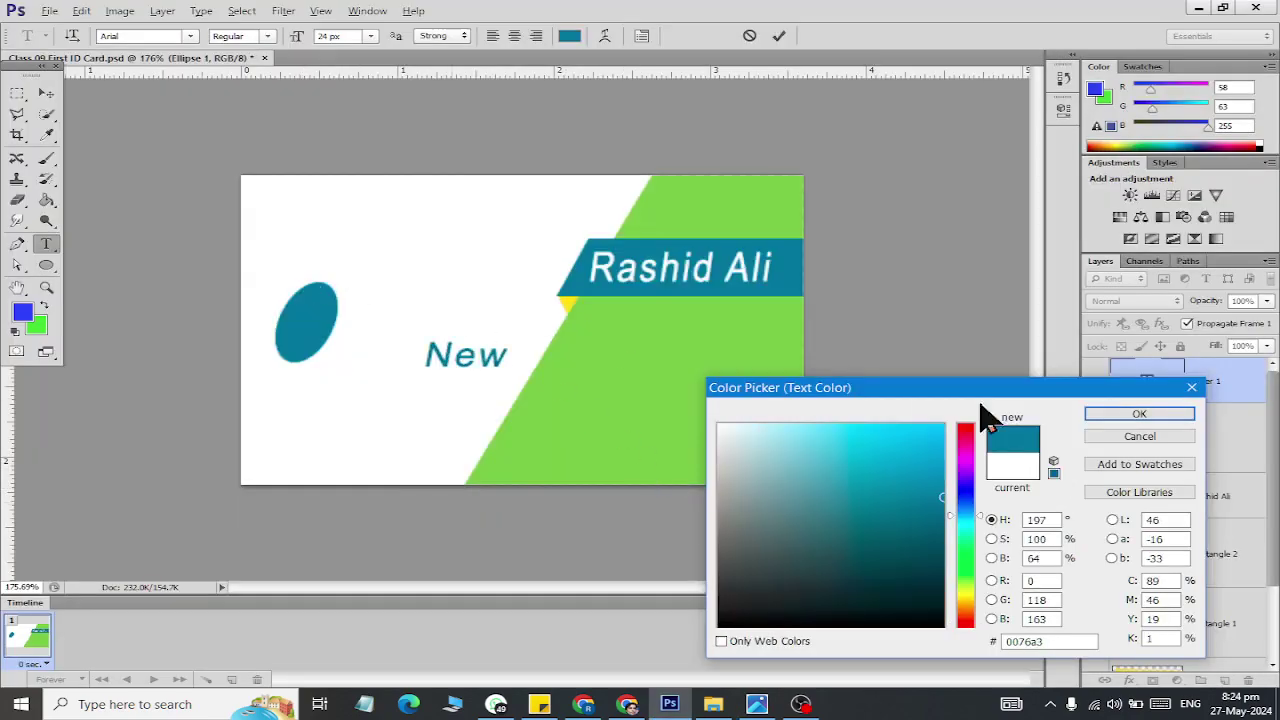
pyautogui.click(1095, 415)
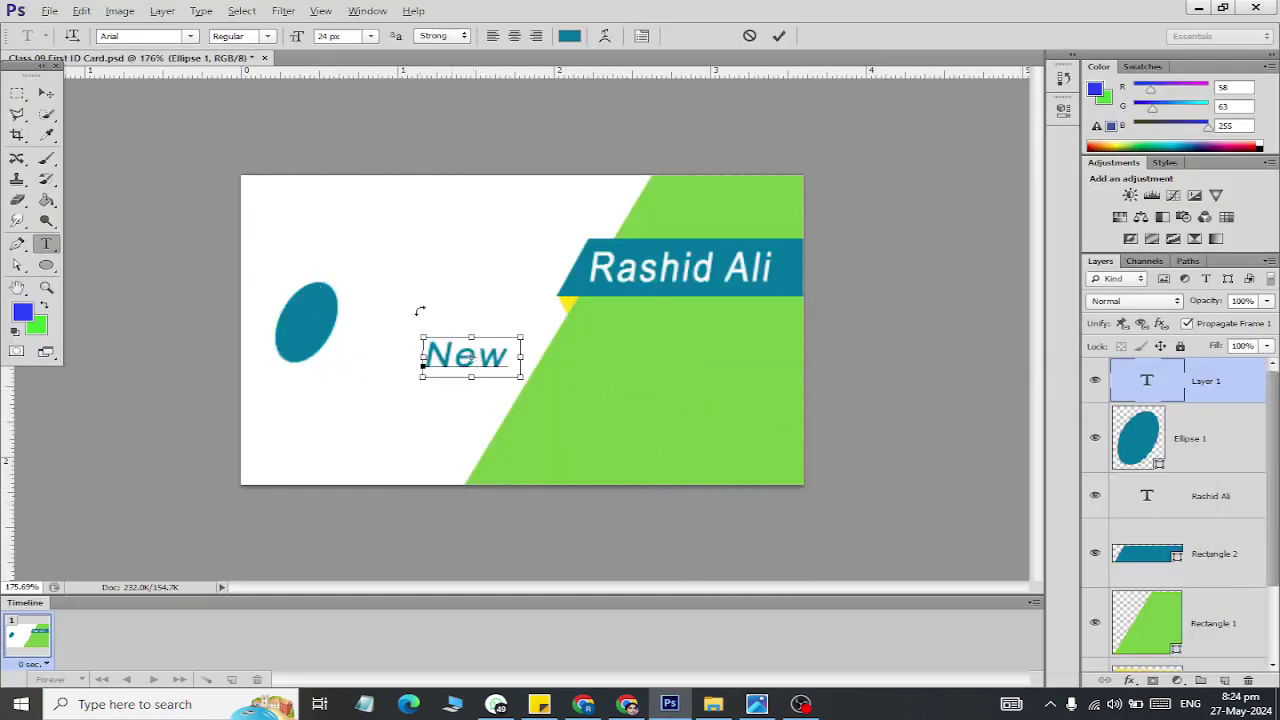
# Step: Try the Brush Script Std and Chief Blueprint fonts on the word New
pyautogui.click(189, 36)
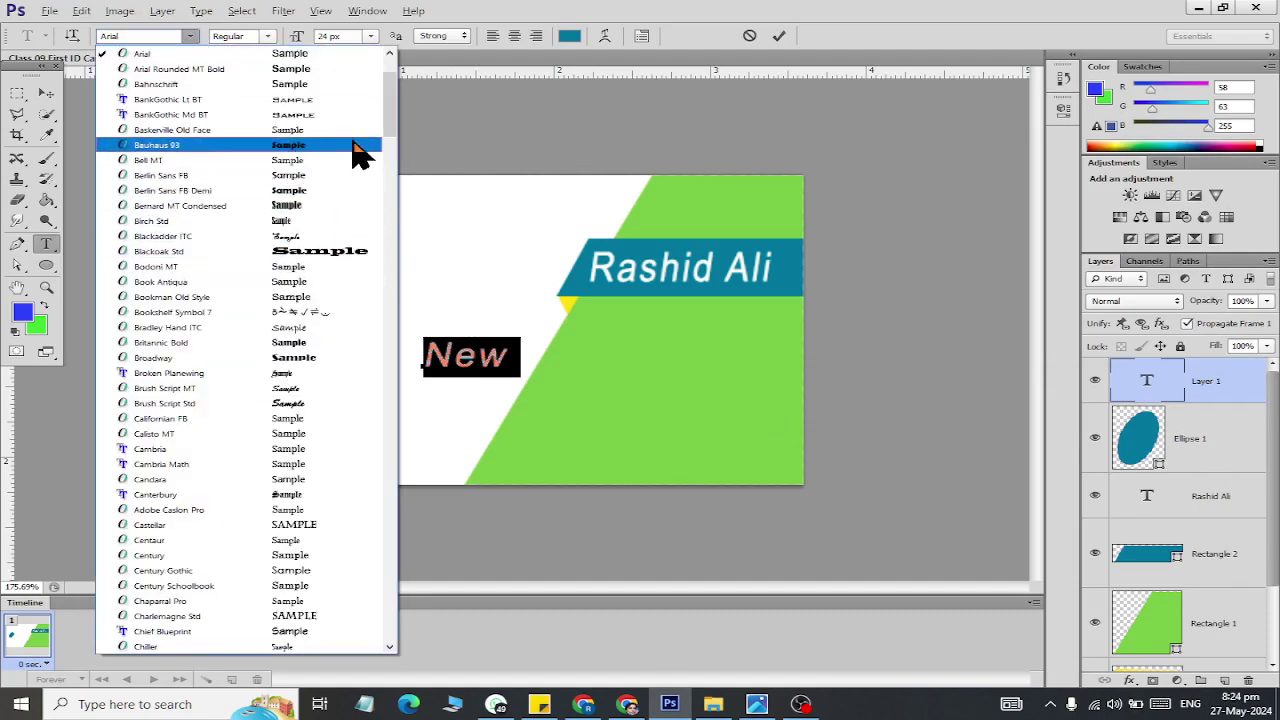
pyautogui.scroll(3, 345, 232)
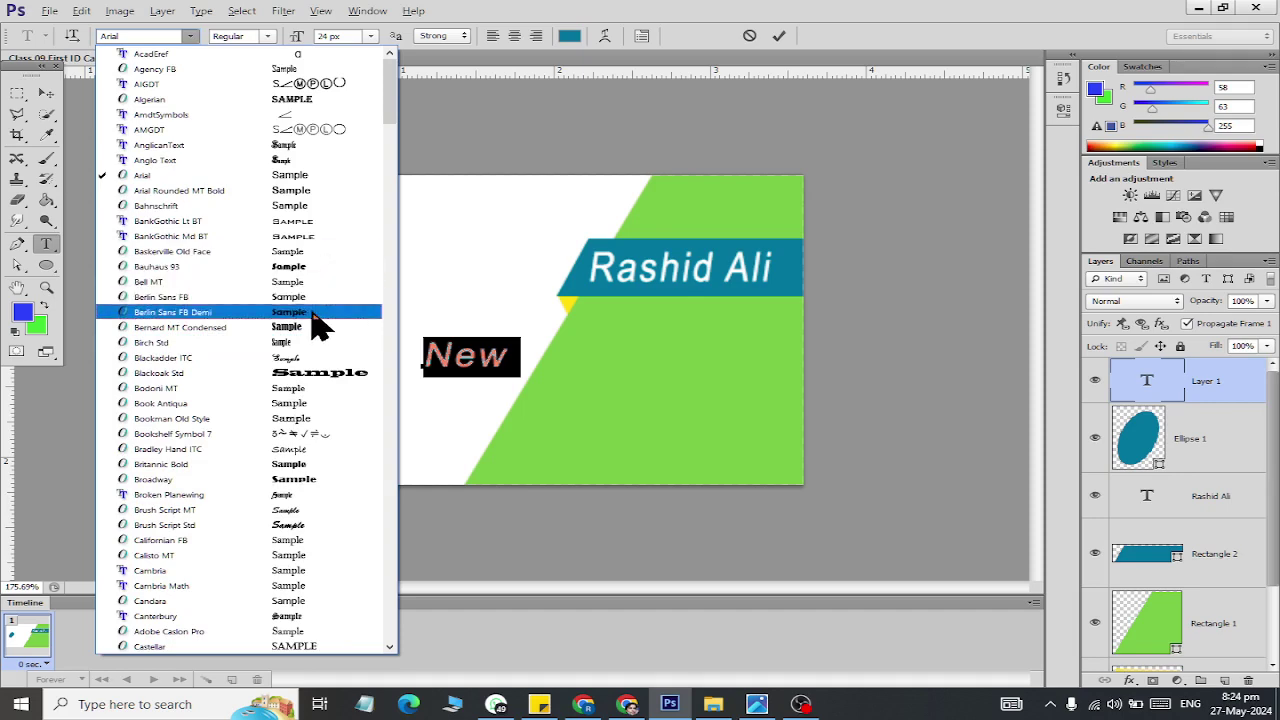
pyautogui.scroll(-2, 315, 325)
pyautogui.scroll(-1, 315, 330)
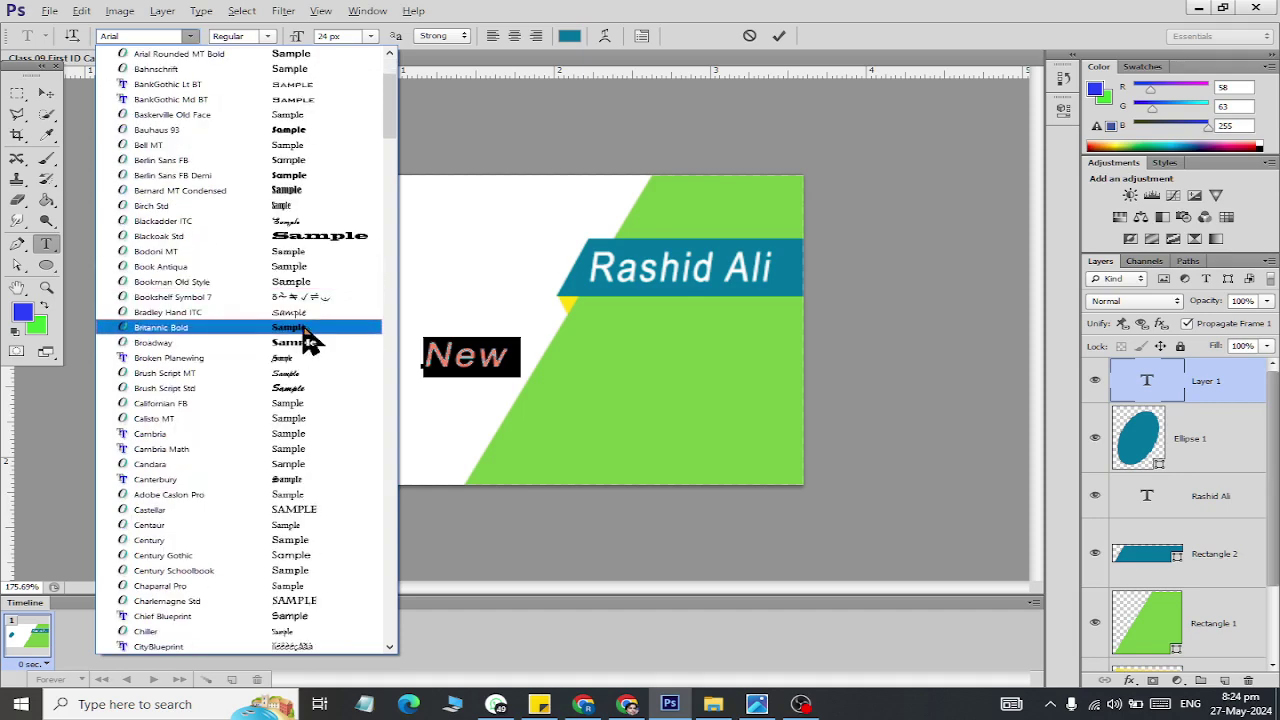
pyautogui.scroll(-2, 338, 252)
pyautogui.scroll(-1, 336, 262)
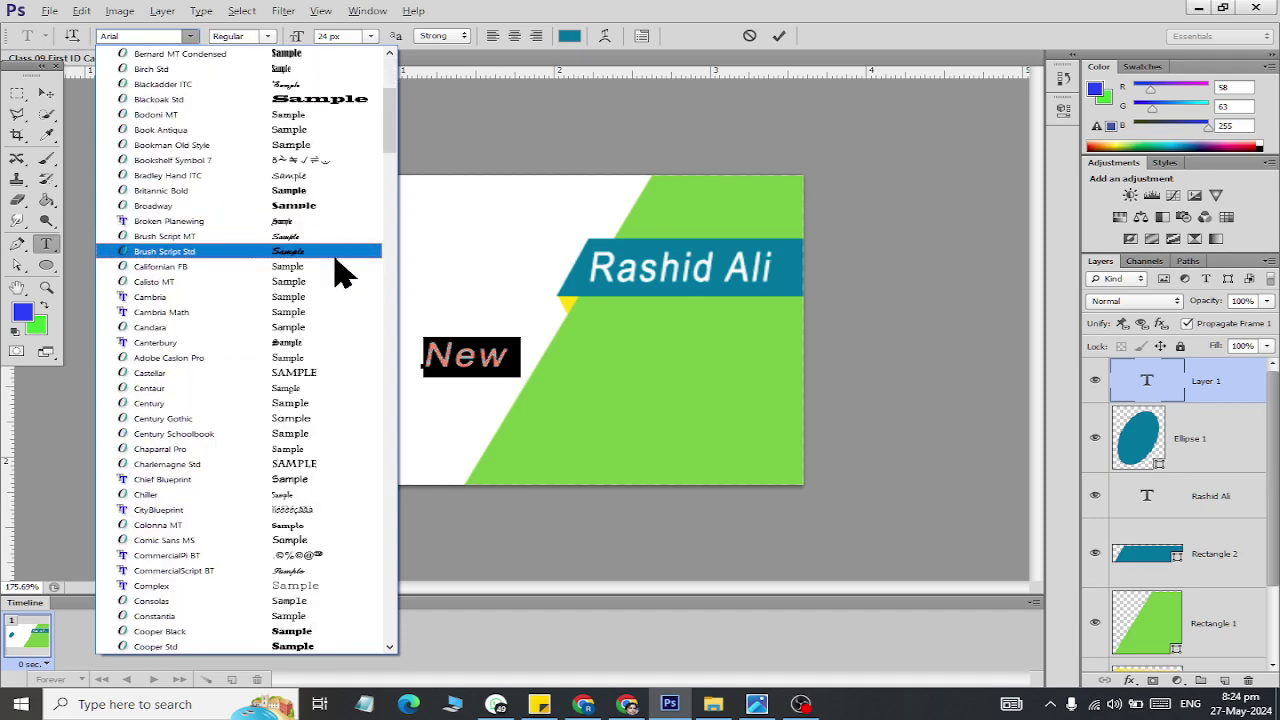
pyautogui.click(338, 258)
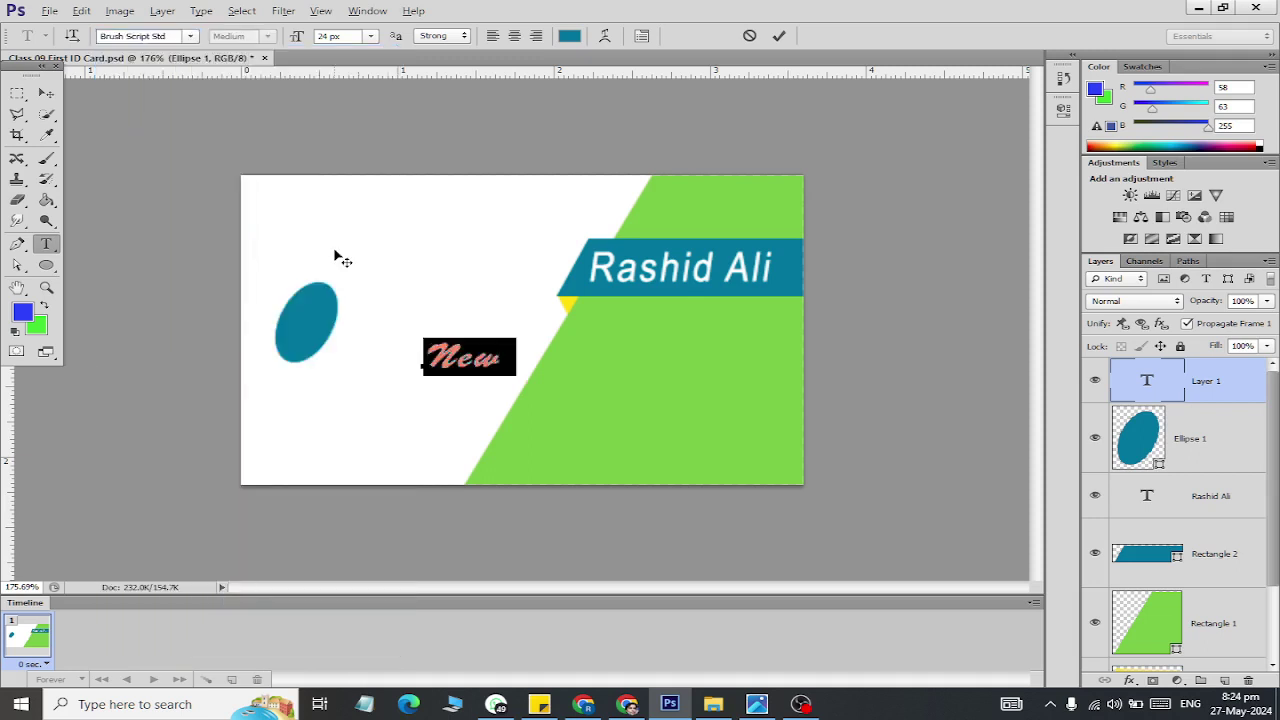
pyautogui.click(190, 36)
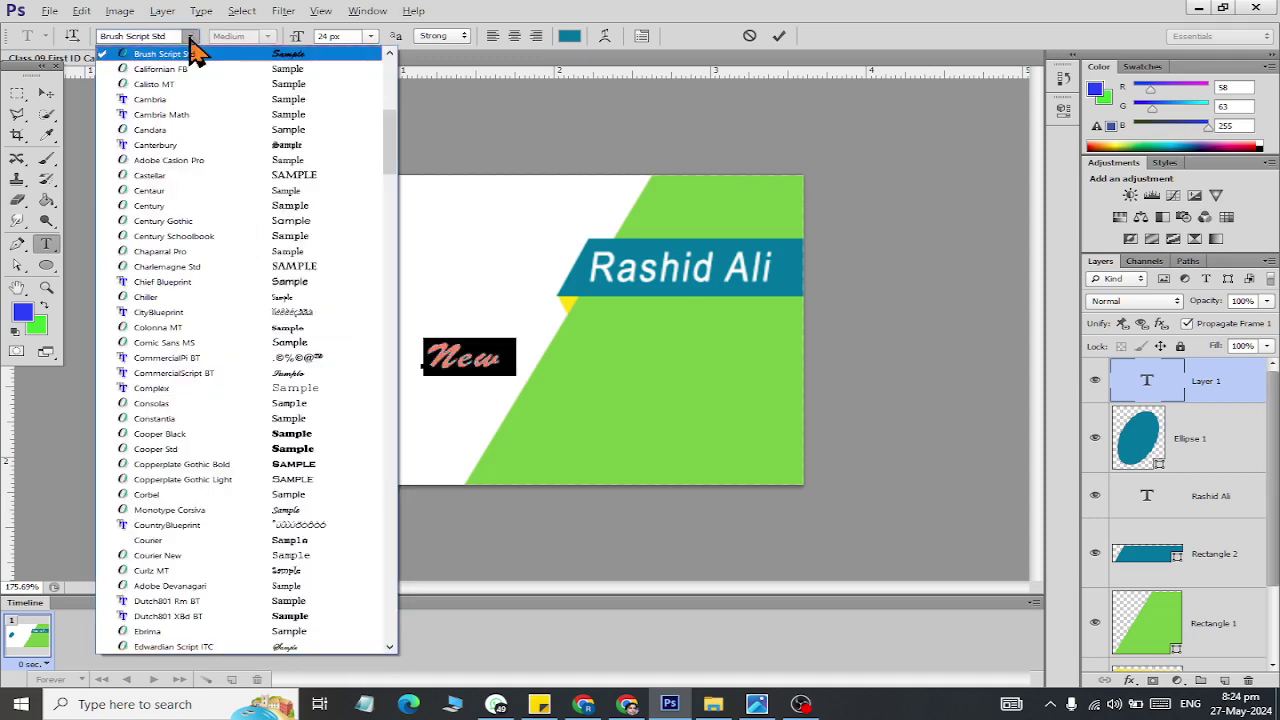
pyautogui.click(284, 285)
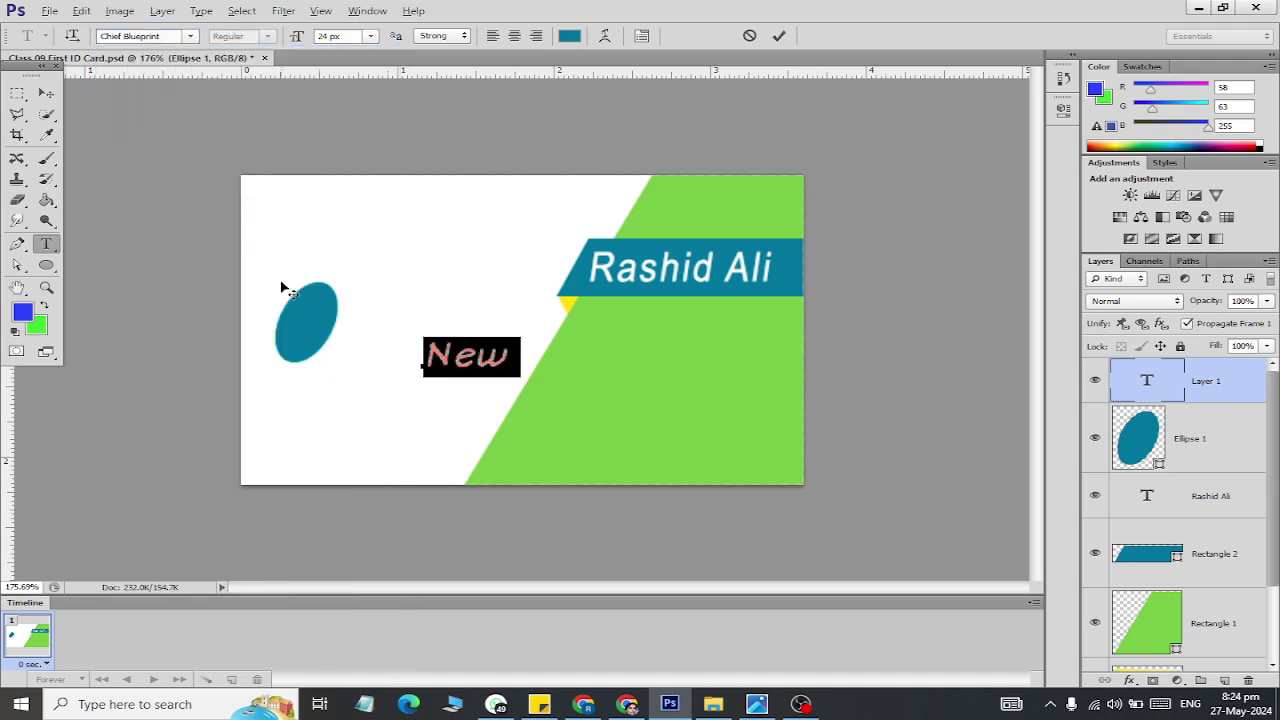
# Step: Set the font of New to Franklin Gothic
pyautogui.click(190, 37)
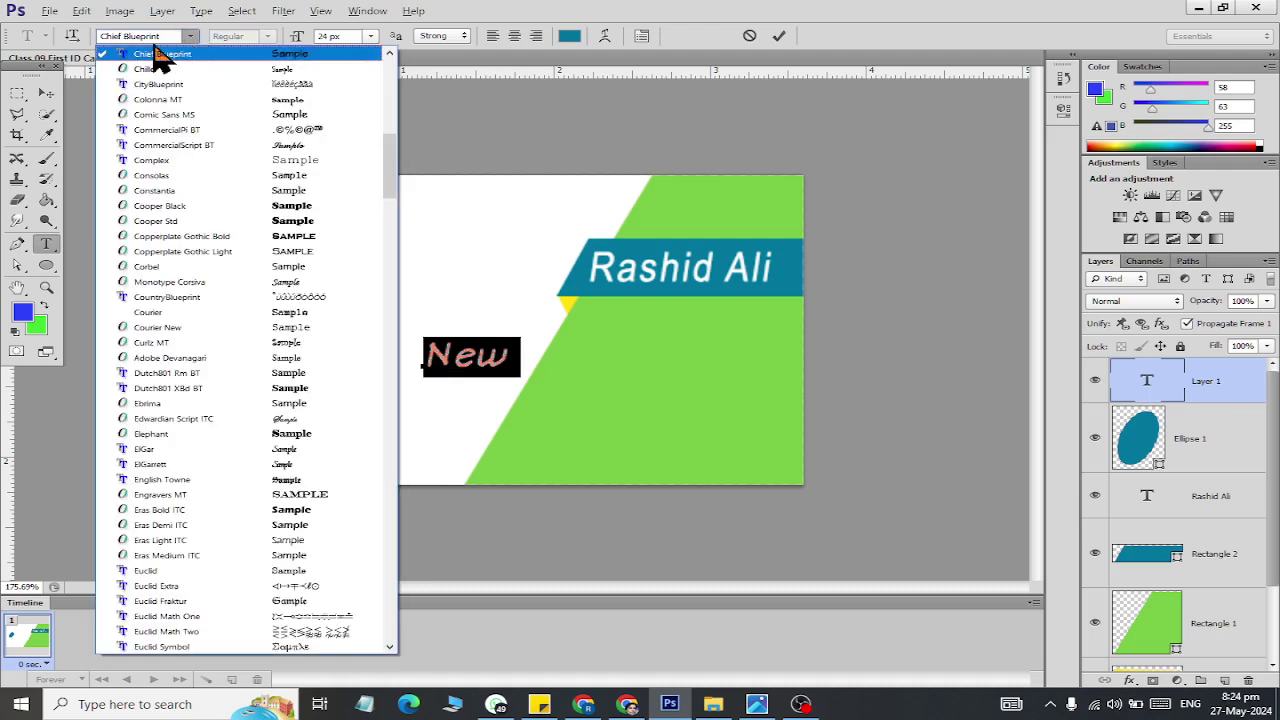
pyautogui.click(160, 47)
pyautogui.click(190, 36)
pyautogui.click(190, 36)
pyautogui.click(143, 35)
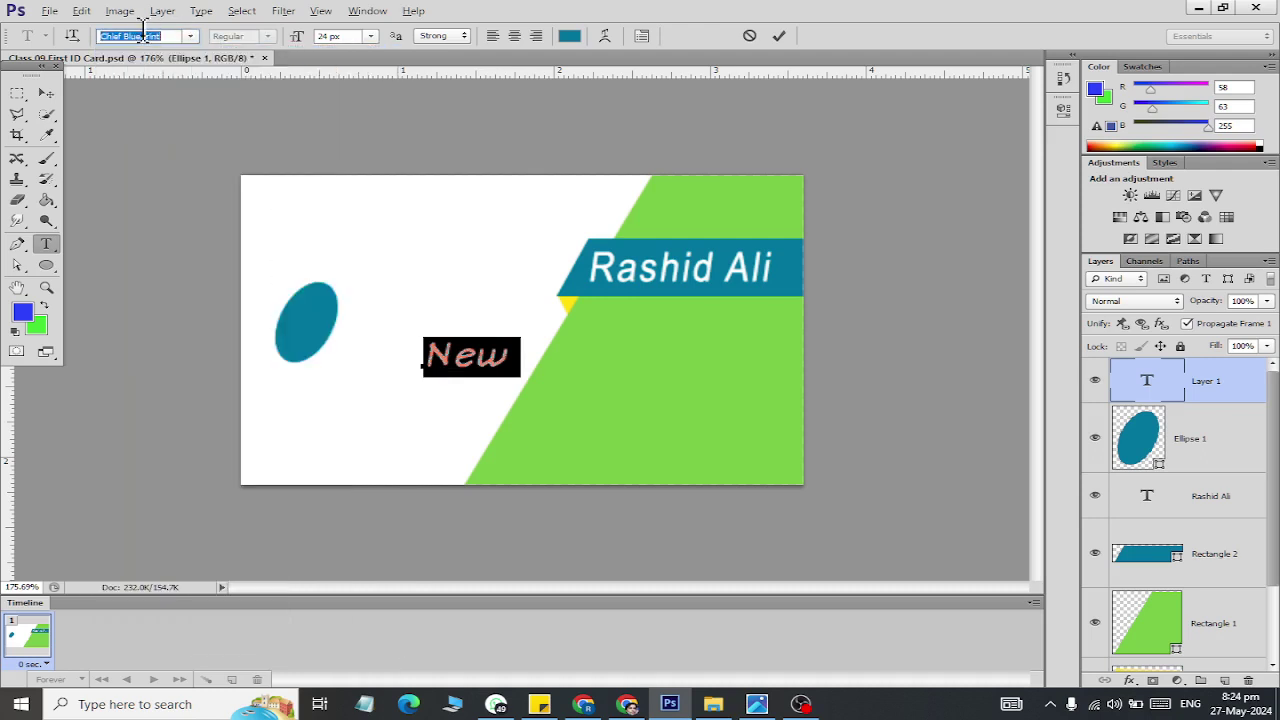
pyautogui.press('Return')
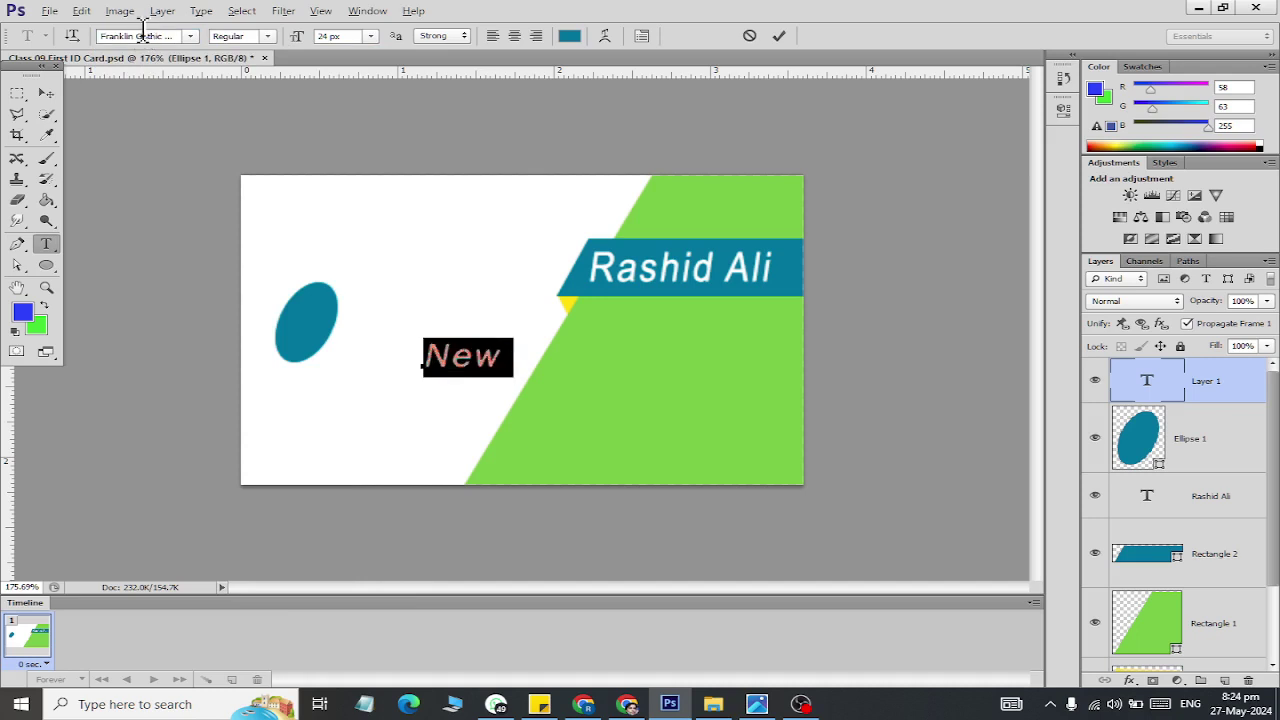
# Step: Correct the misspelt letters of the surname after New
pyautogui.click(492, 360)
pyautogui.write('AL-HUssa')
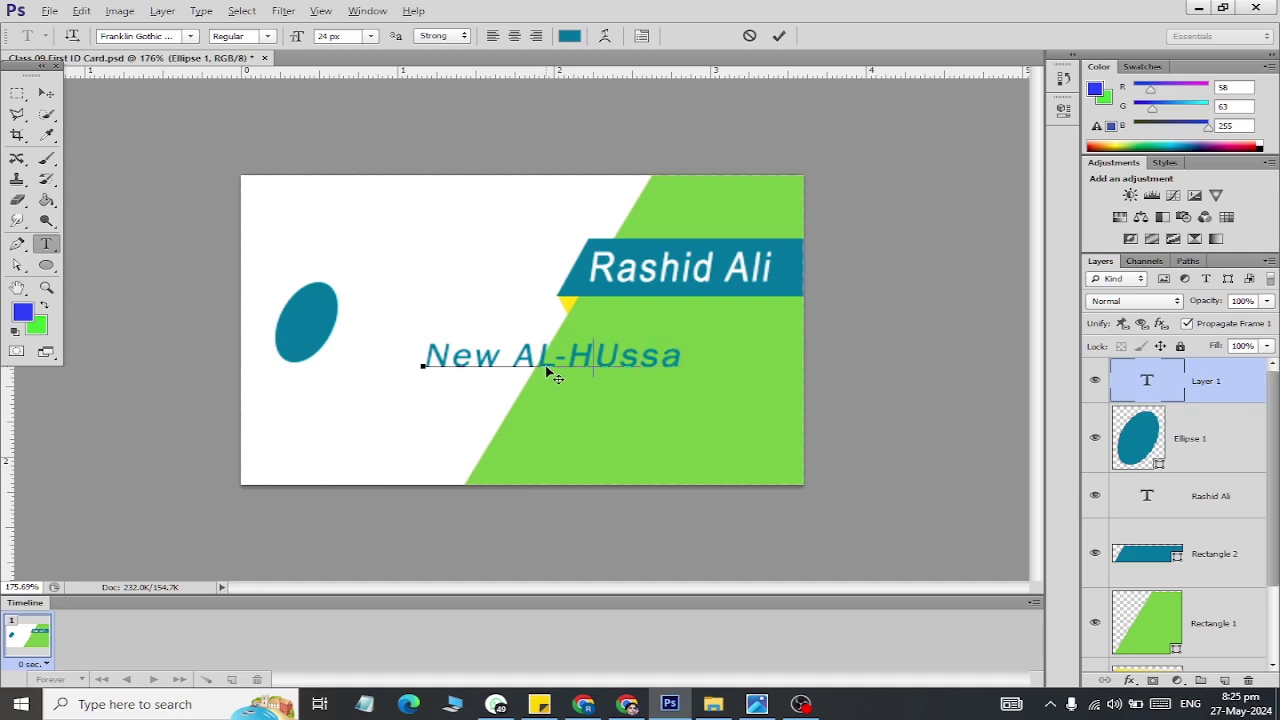
pyautogui.press('Delete')
pyautogui.press('Delete')
pyautogui.press('Delete')
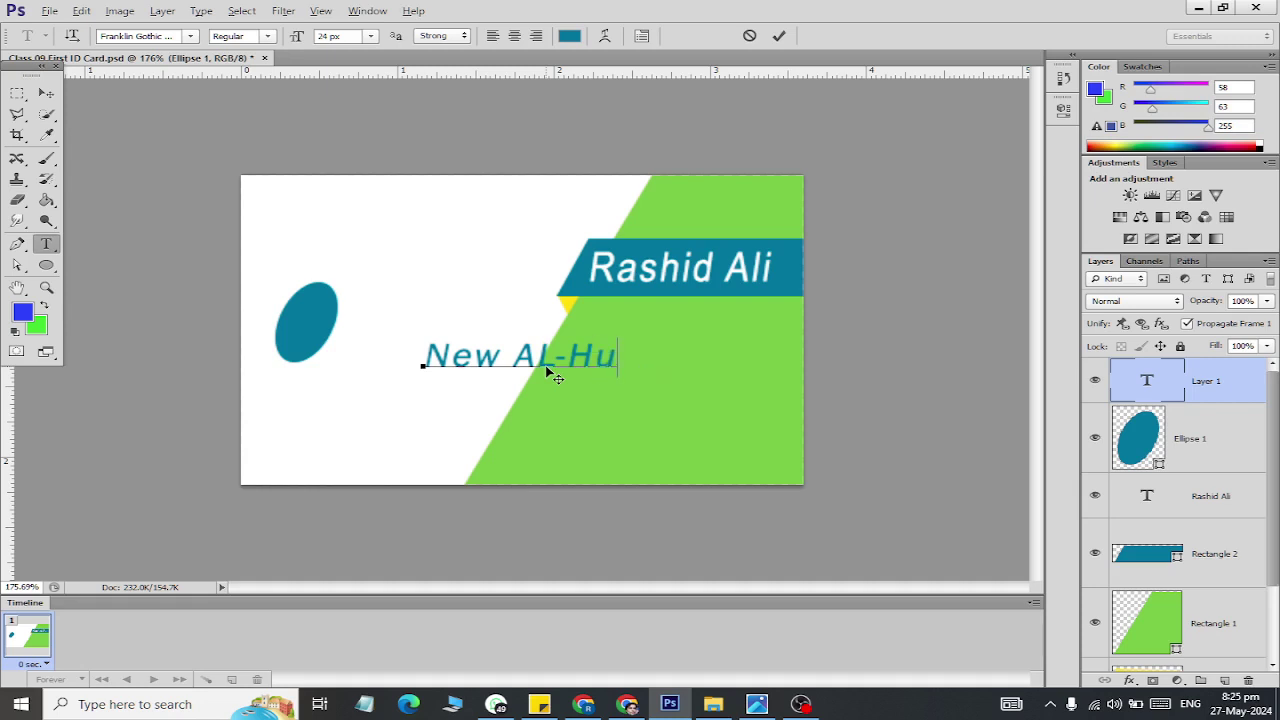
pyautogui.write('ssai')
# Step: Shrink the name text to about 15.46 px and move it beside the teal oval
pyautogui.click(46, 92)
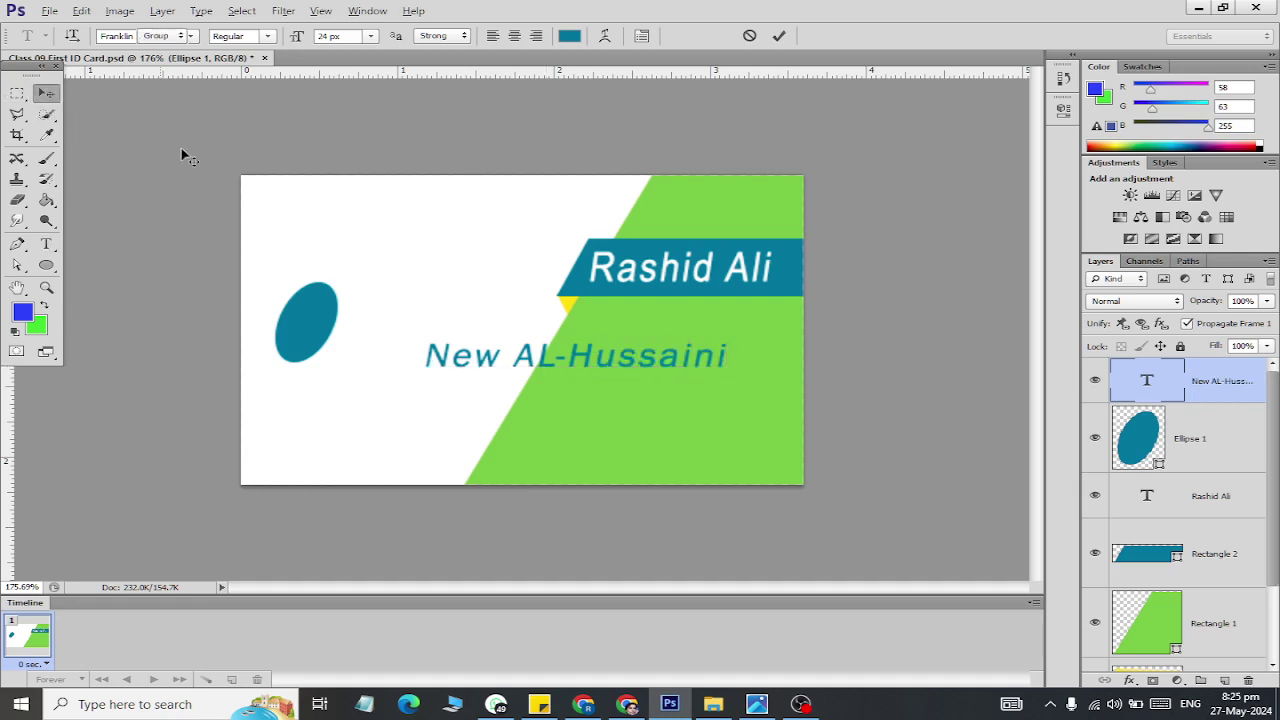
pyautogui.hotkey('ctrl', 't')
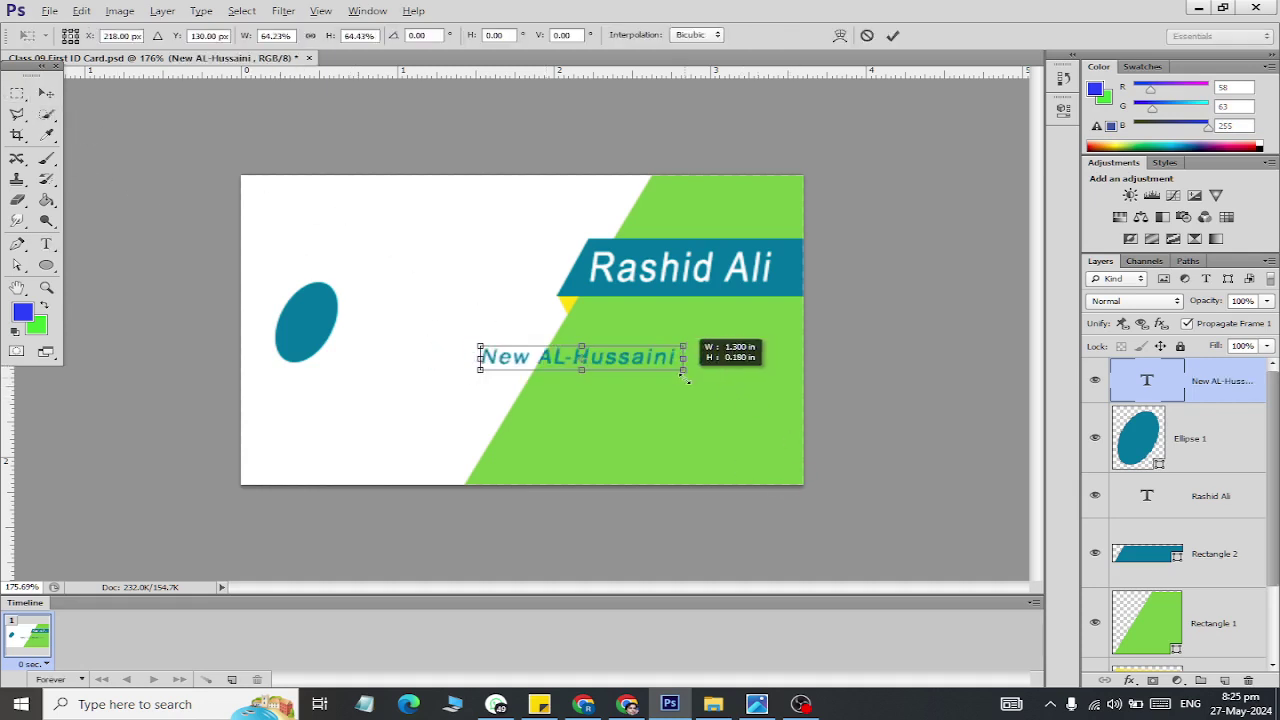
pyautogui.moveTo(737, 382); pyautogui.dragTo(494, 321)
pyautogui.press('g')
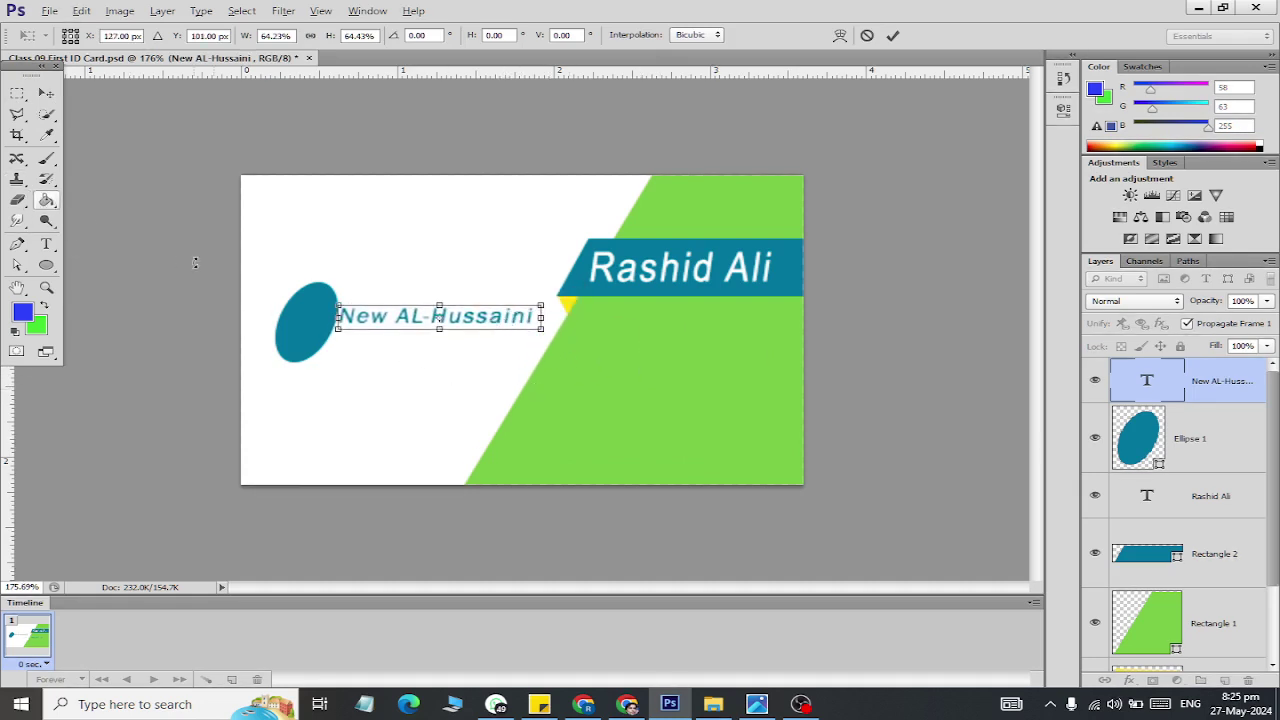
pyautogui.click(46, 244)
# Step: Apply the resize, then edit the text layer down to just the first name
pyautogui.click(578, 276)
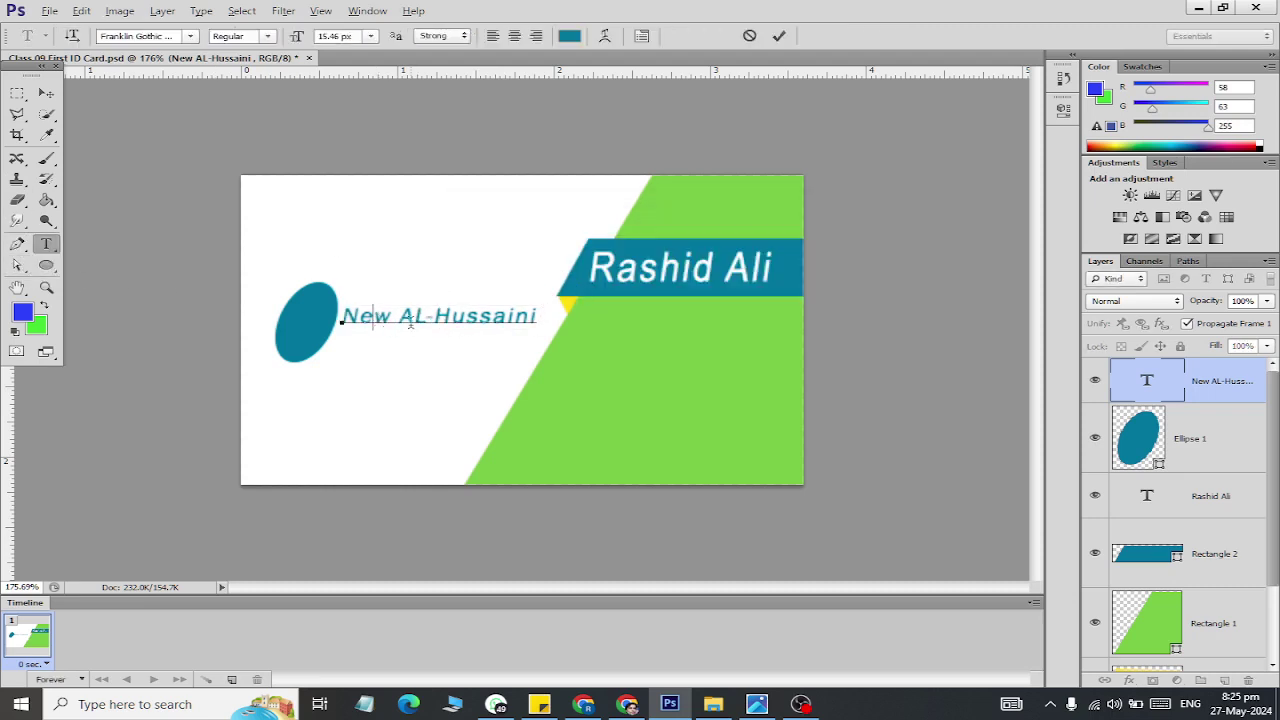
pyautogui.click(427, 343)
pyautogui.press('Home')
pyautogui.hotkey('ctrl', 'shift', 'Right')
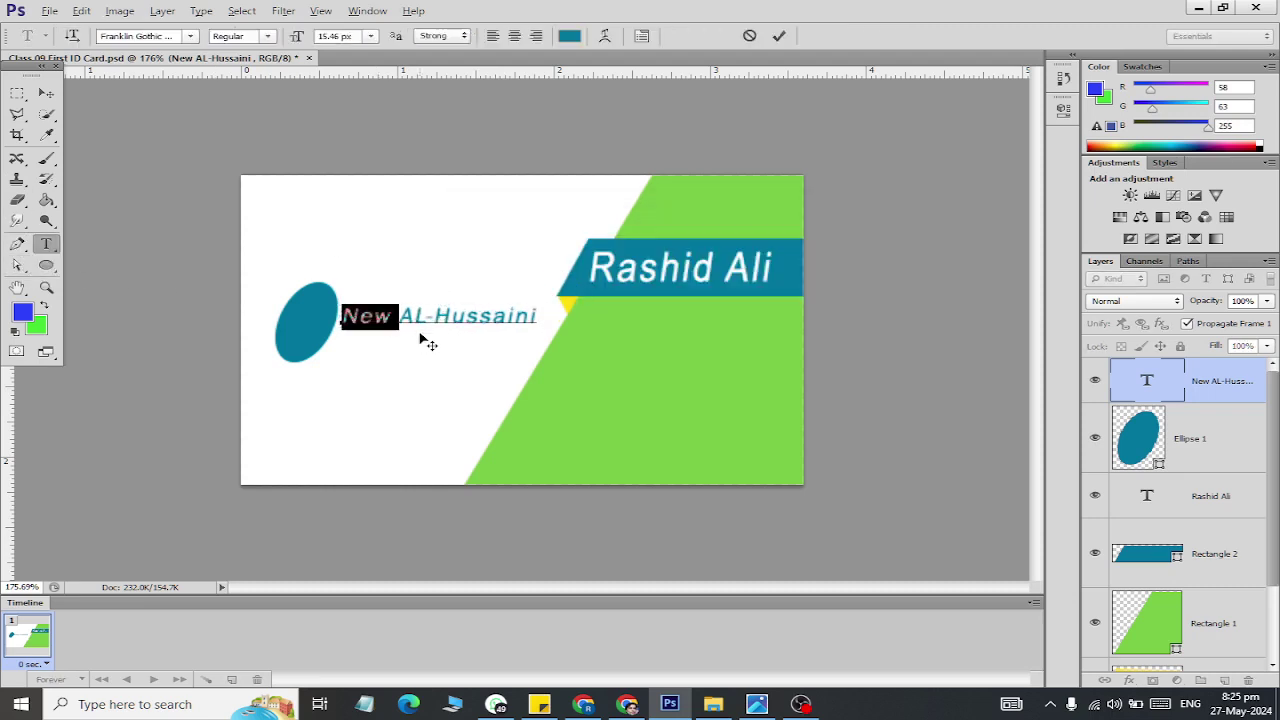
pyautogui.press('Return')
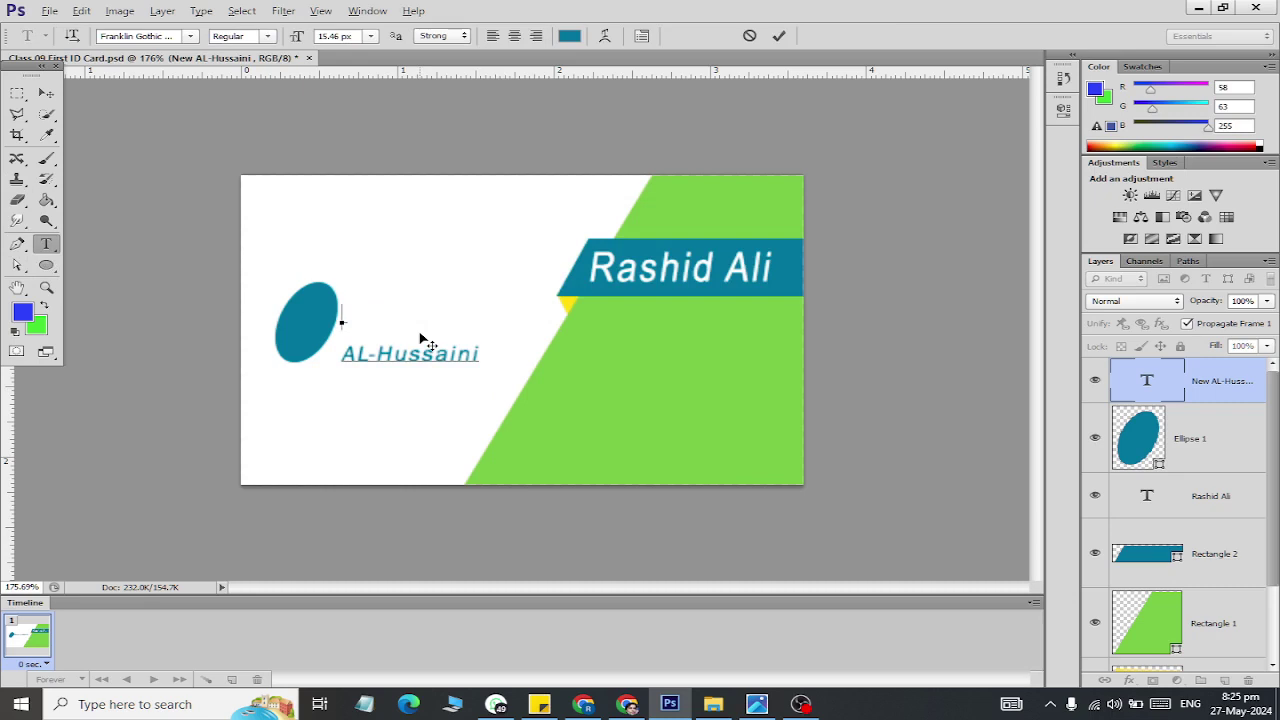
pyautogui.hotkey('ctrl', 'a')
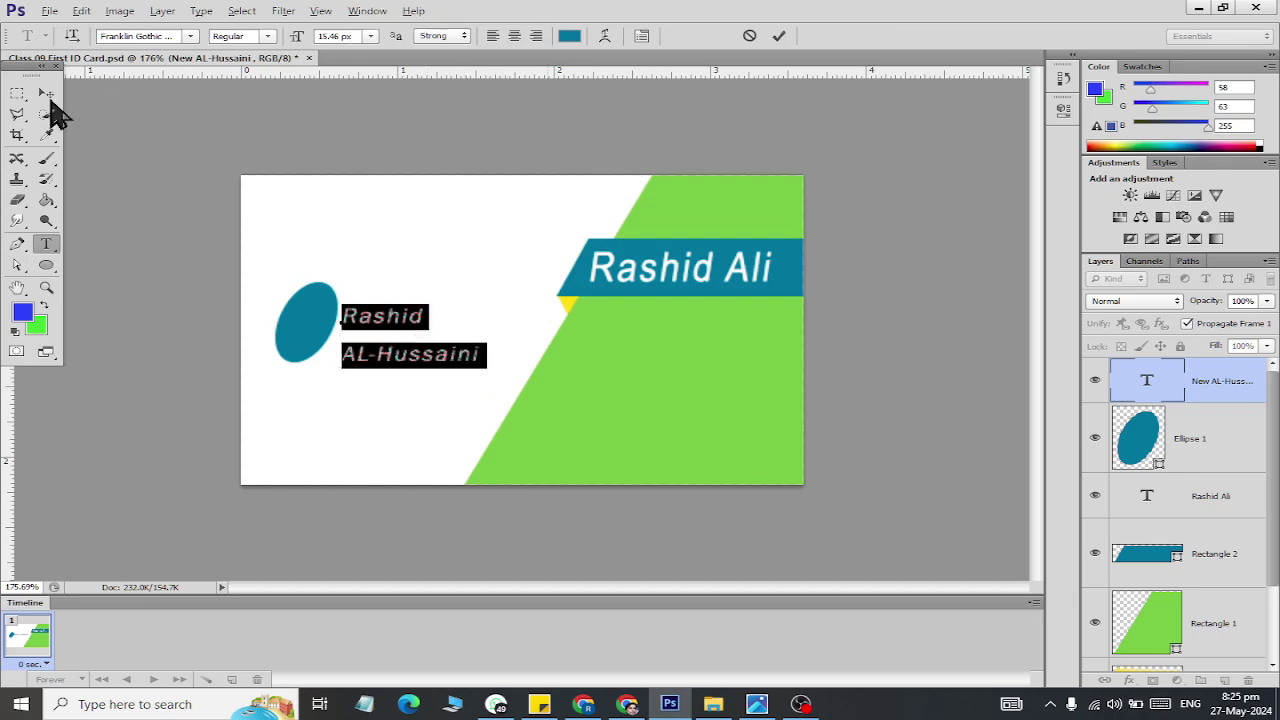
pyautogui.click(433, 353)
pyautogui.moveTo(344, 353); pyautogui.dragTo(428, 354)
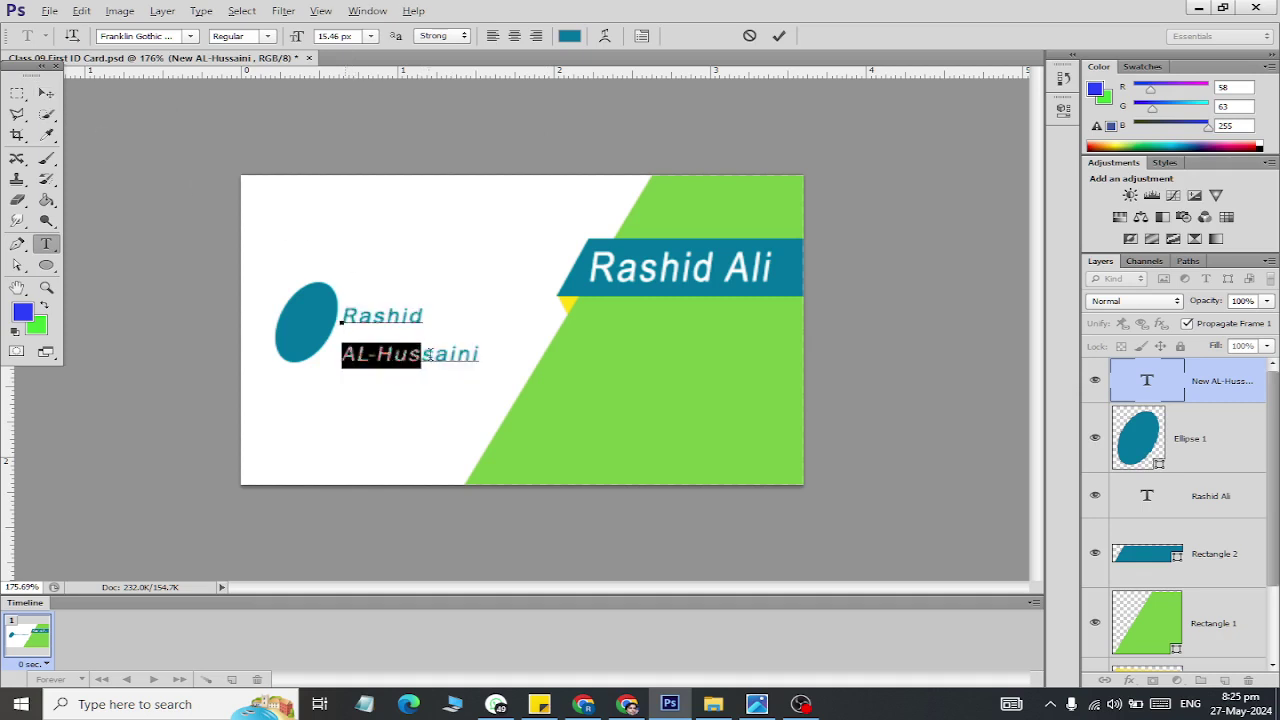
pyautogui.moveTo(342, 354); pyautogui.dragTo(508, 360)
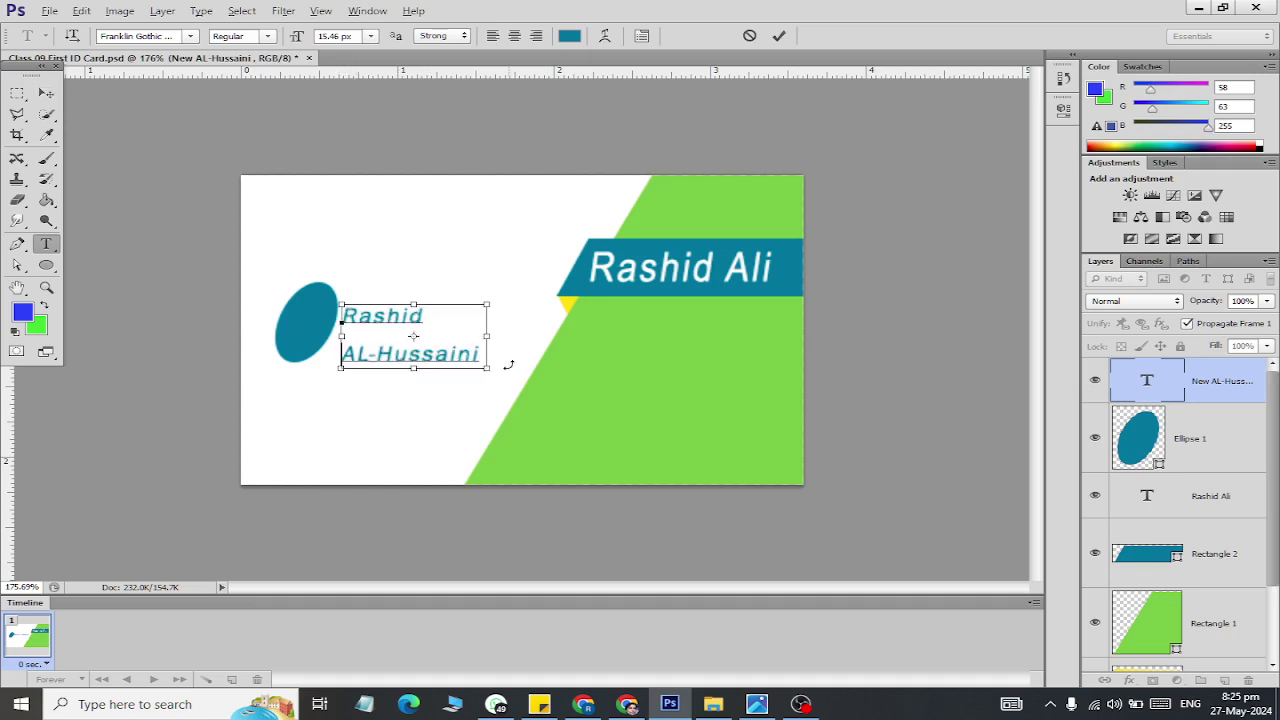
pyautogui.press('BackSpace')
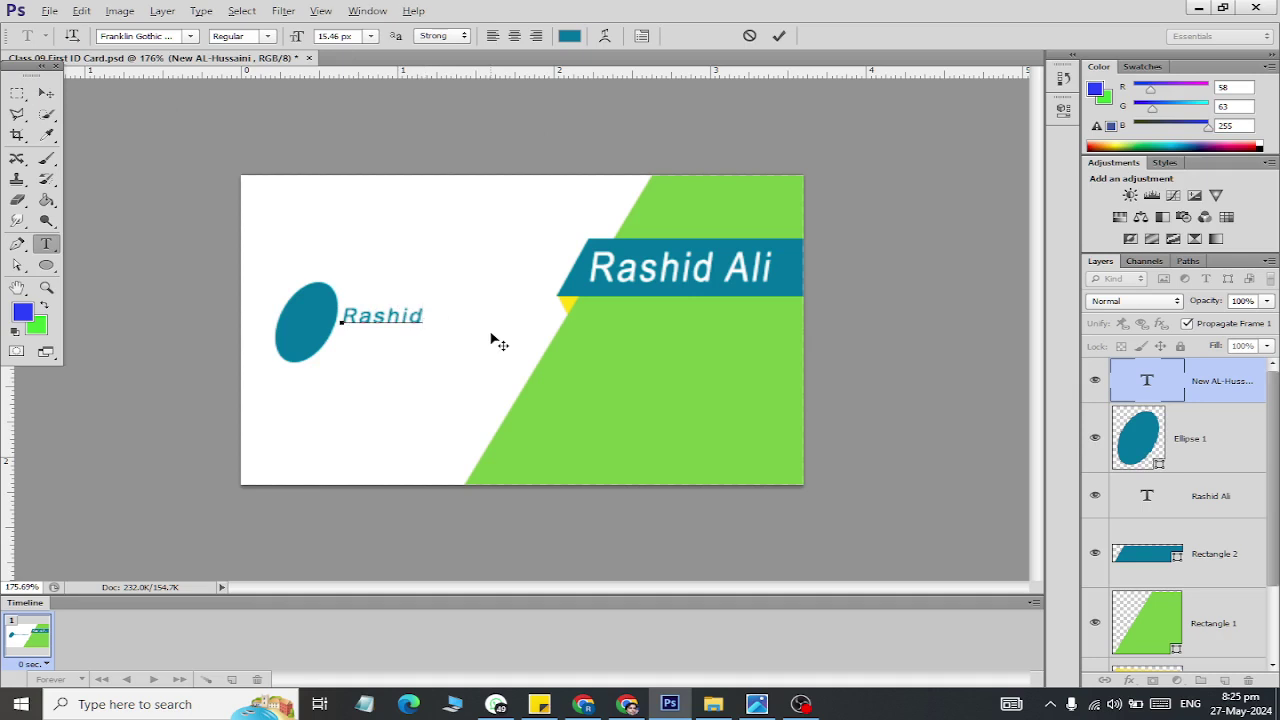
# Step: Commit the first name and start a new text layer just below it
pyautogui.click(46, 92)
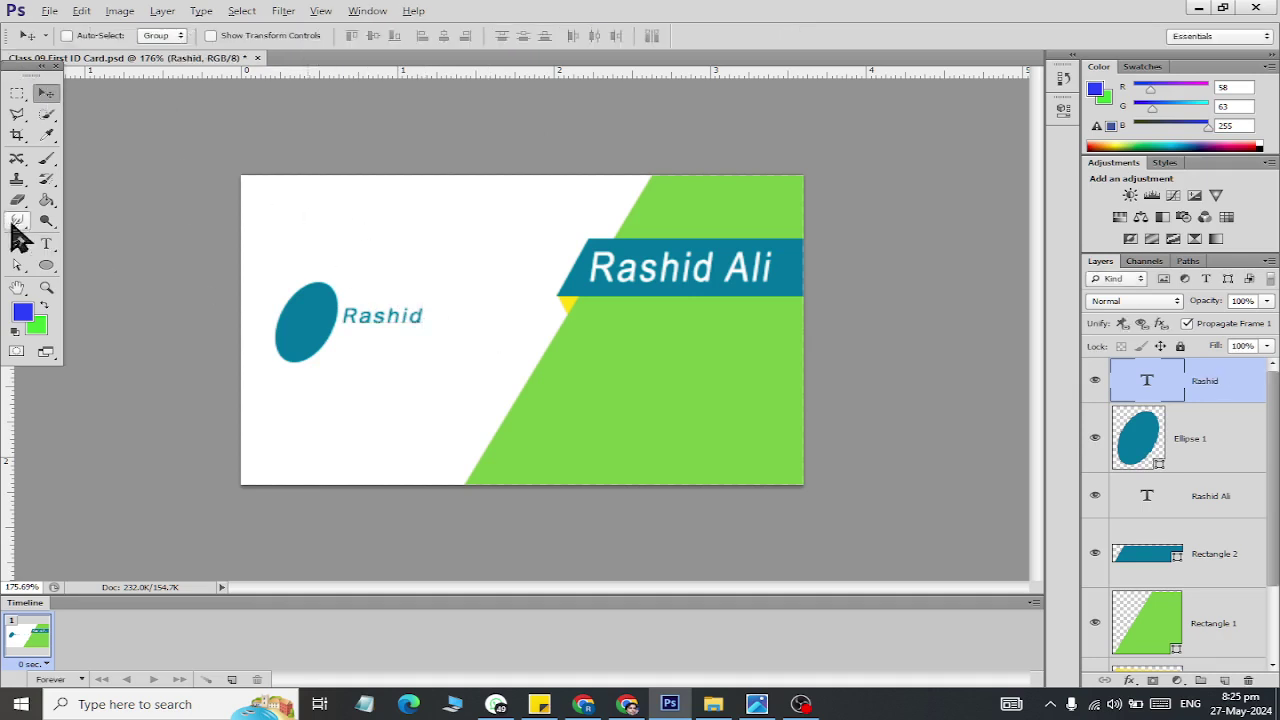
pyautogui.click(52, 246)
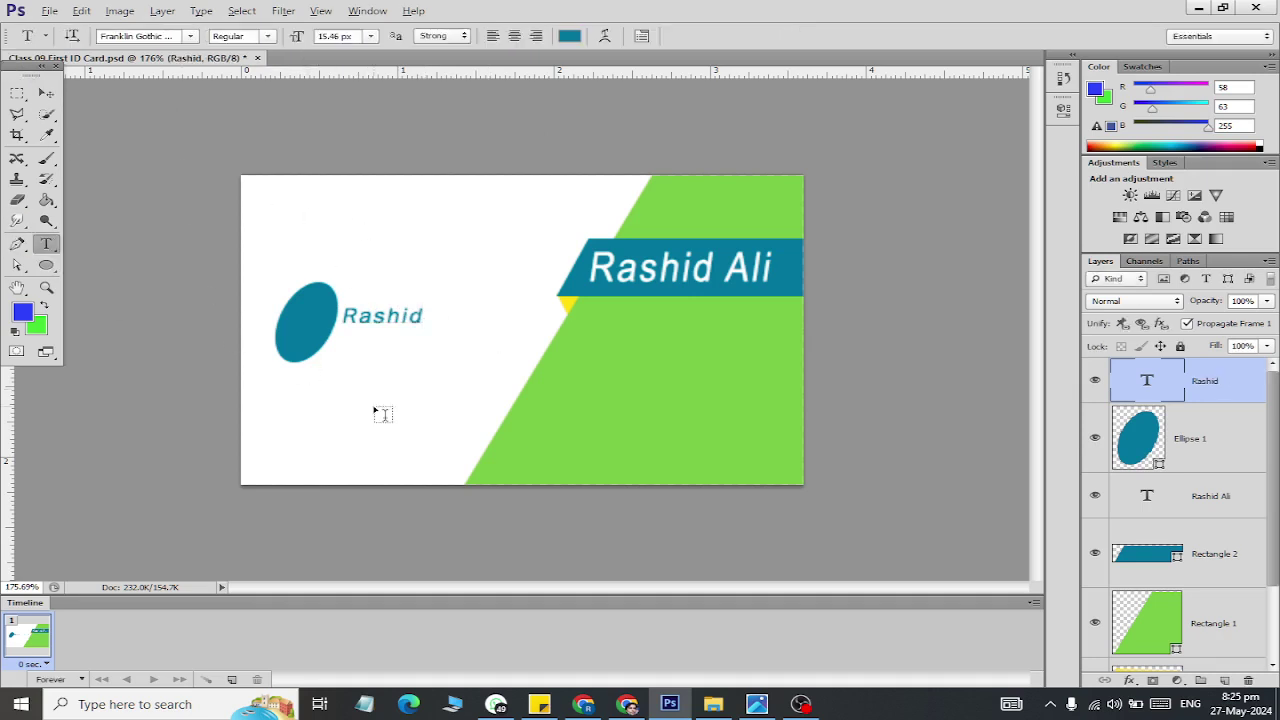
pyautogui.click(341, 340)
# Step: Paste the surname under the first name and scale it down to about 83%
pyautogui.click(42, 92)
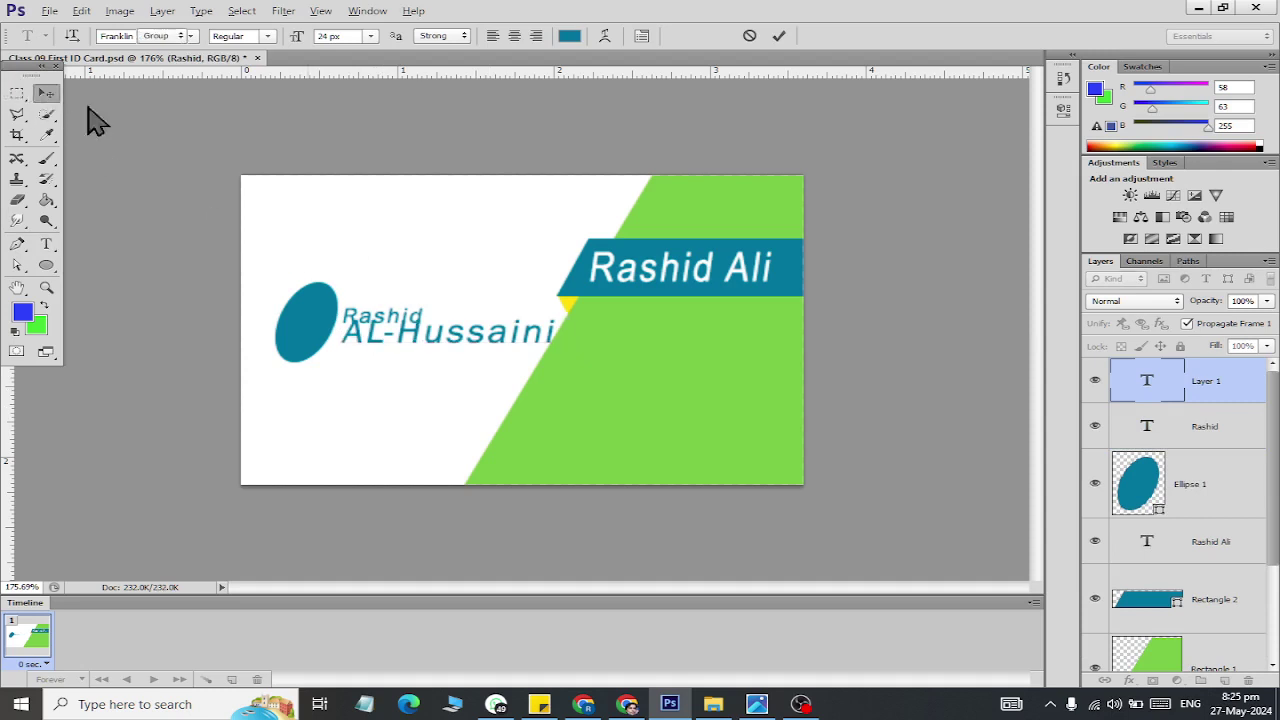
pyautogui.moveTo(456, 348); pyautogui.dragTo(440, 363)
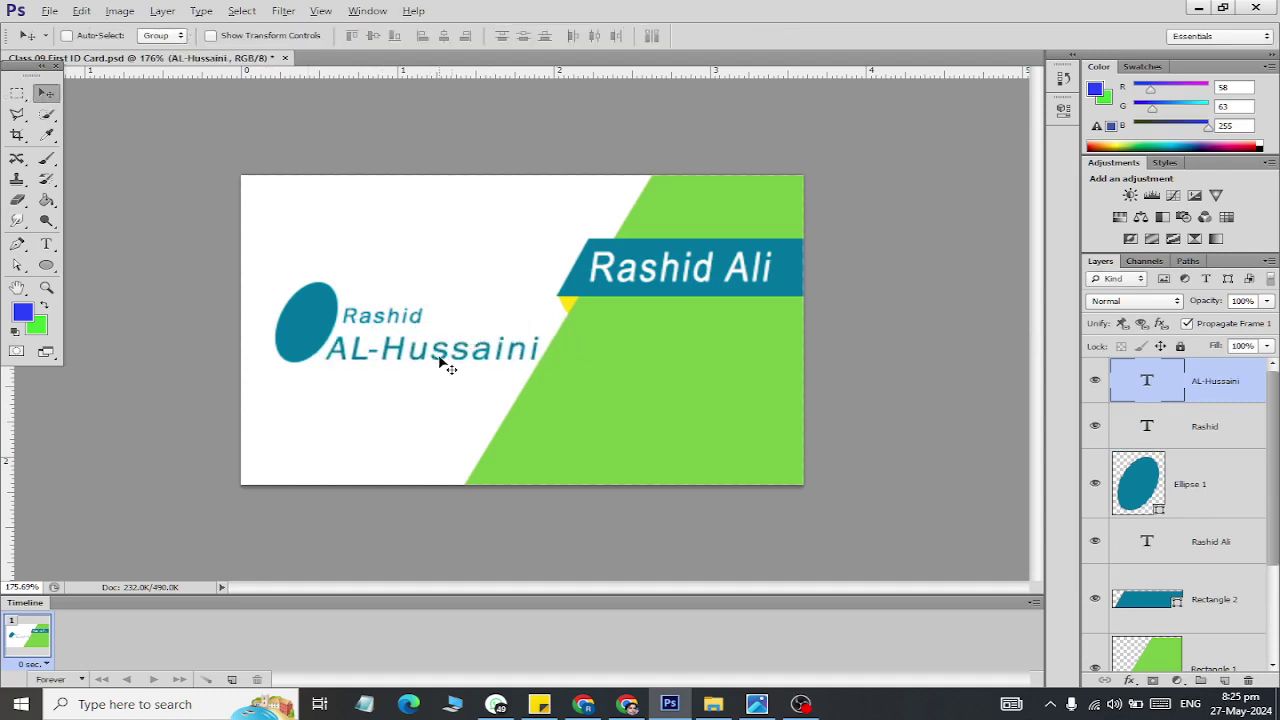
pyautogui.hotkey('ctrl', 't')
pyautogui.moveTo(560, 376); pyautogui.dragTo(522, 366)
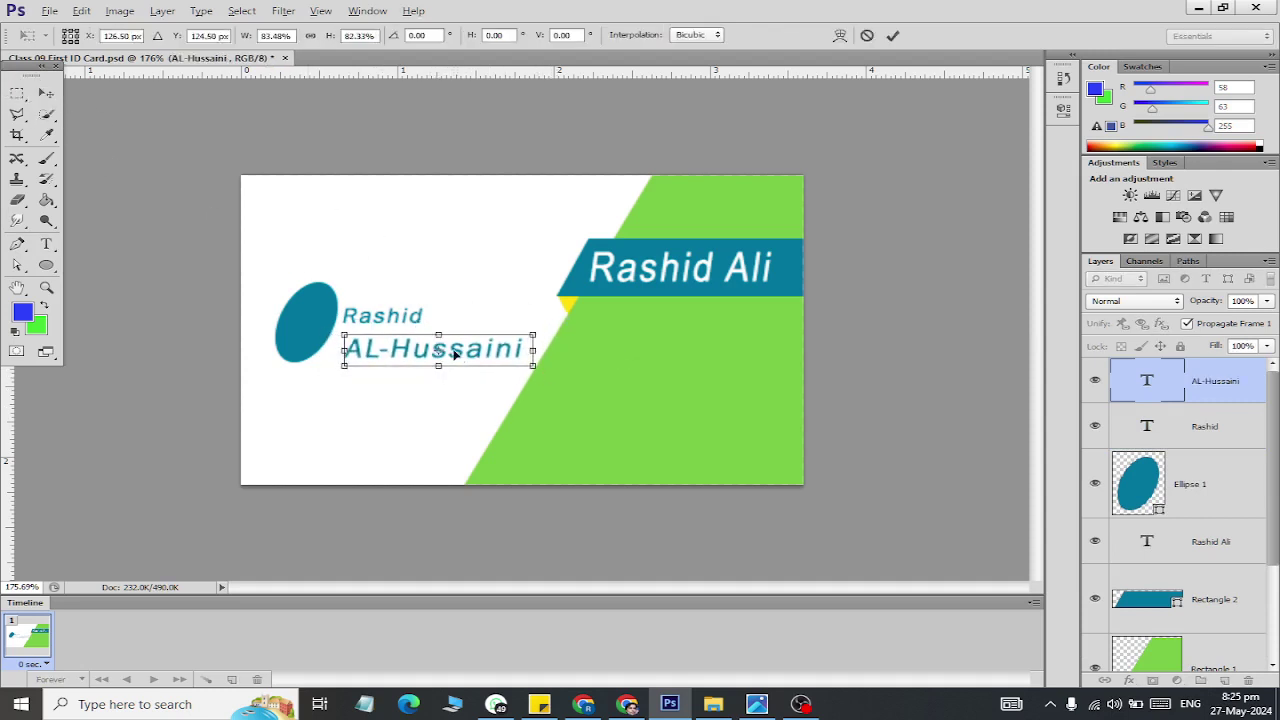
pyautogui.moveTo(438, 348); pyautogui.dragTo(451, 347)
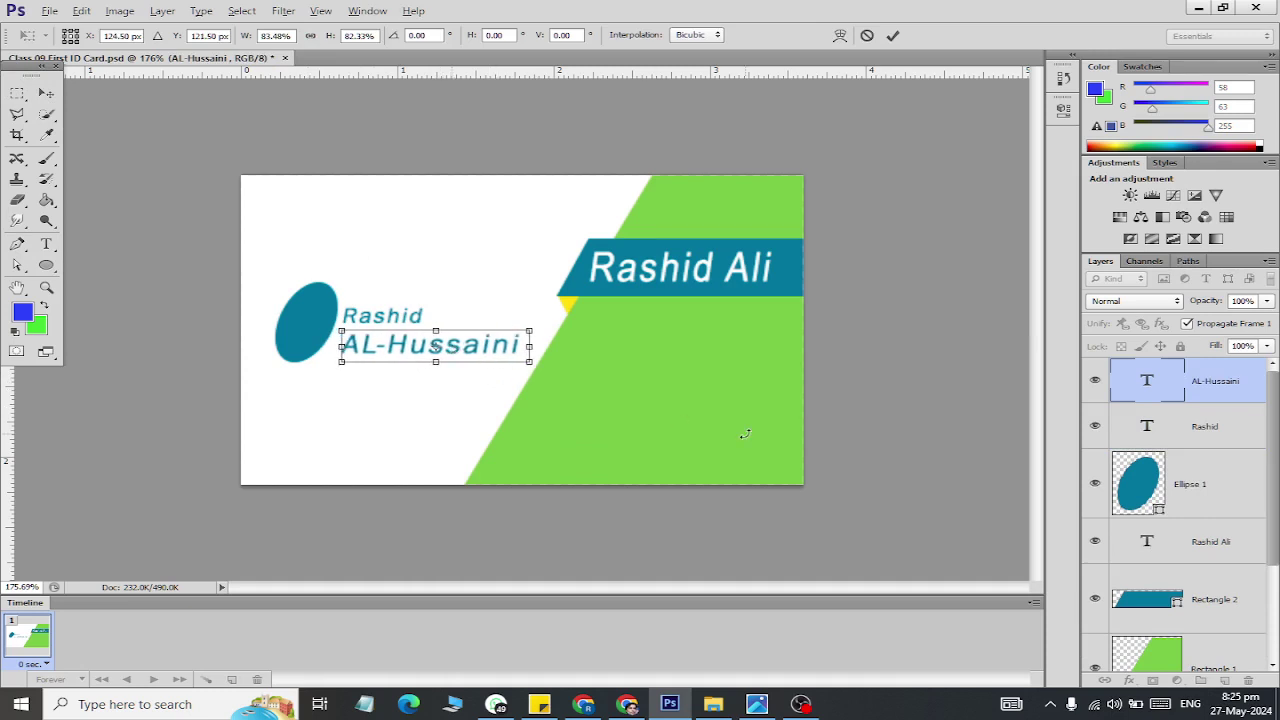
pyautogui.press('Up')
pyautogui.press('Up')
pyautogui.press('Up')
pyautogui.press('Left')
pyautogui.press('Left')
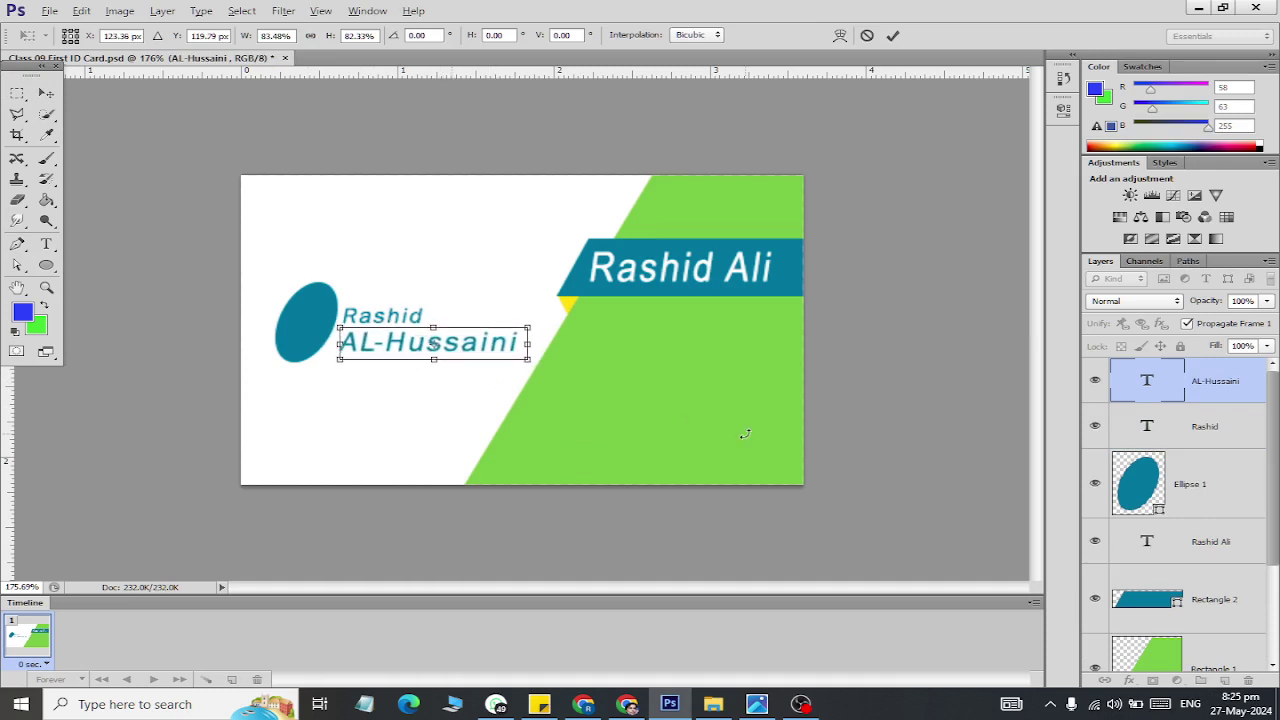
pyautogui.click(46, 93)
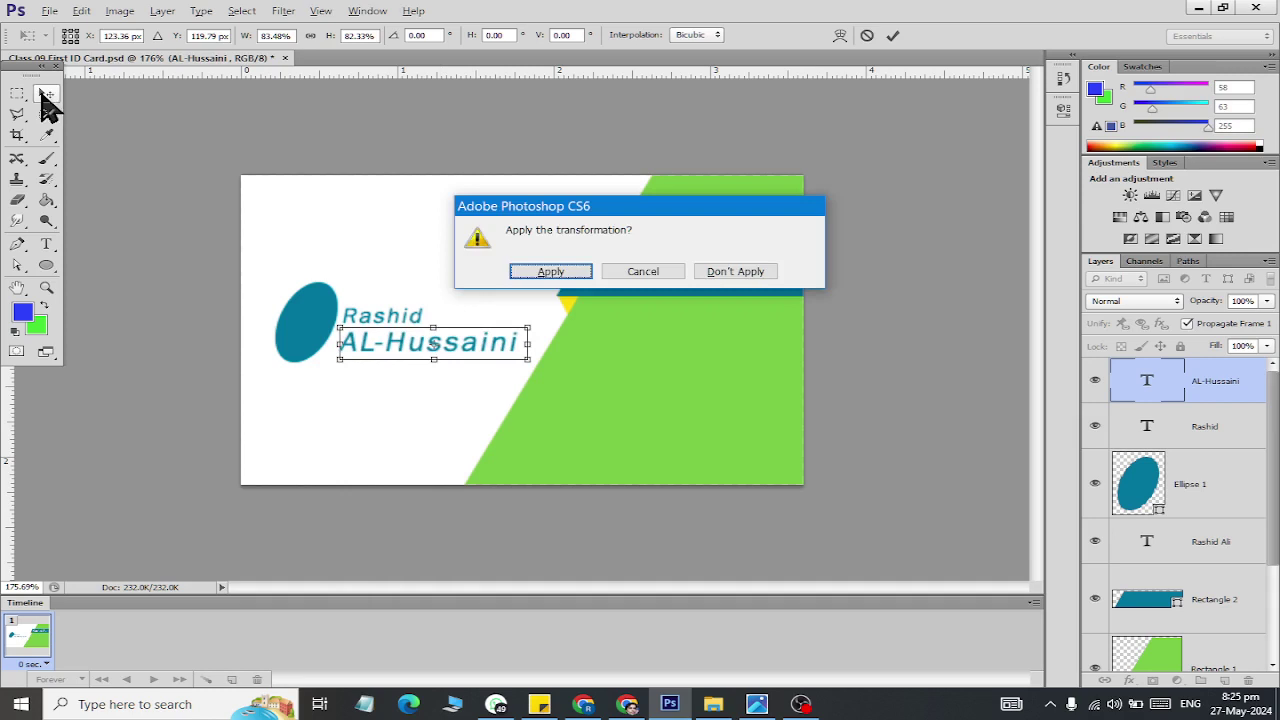
pyautogui.click(550, 271)
# Step: Make the surname Franklin Gothic Italic
pyautogui.click(46, 244)
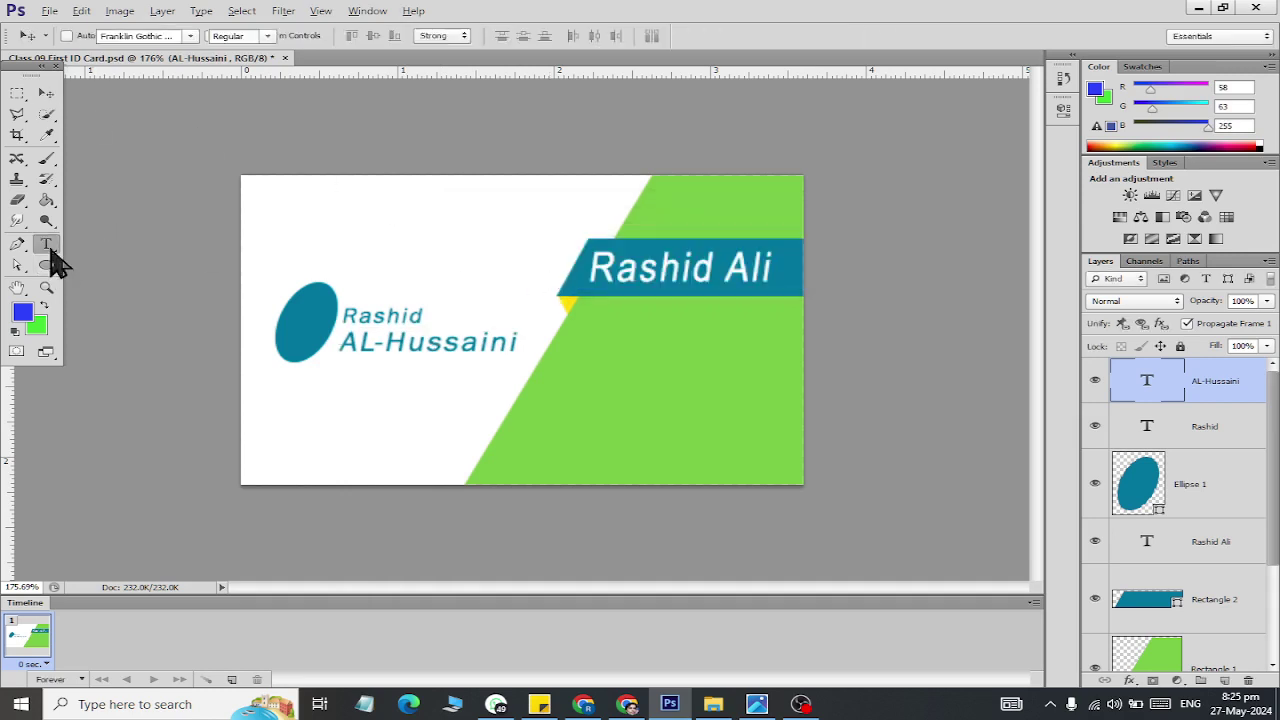
pyautogui.tripleClick(408, 343)
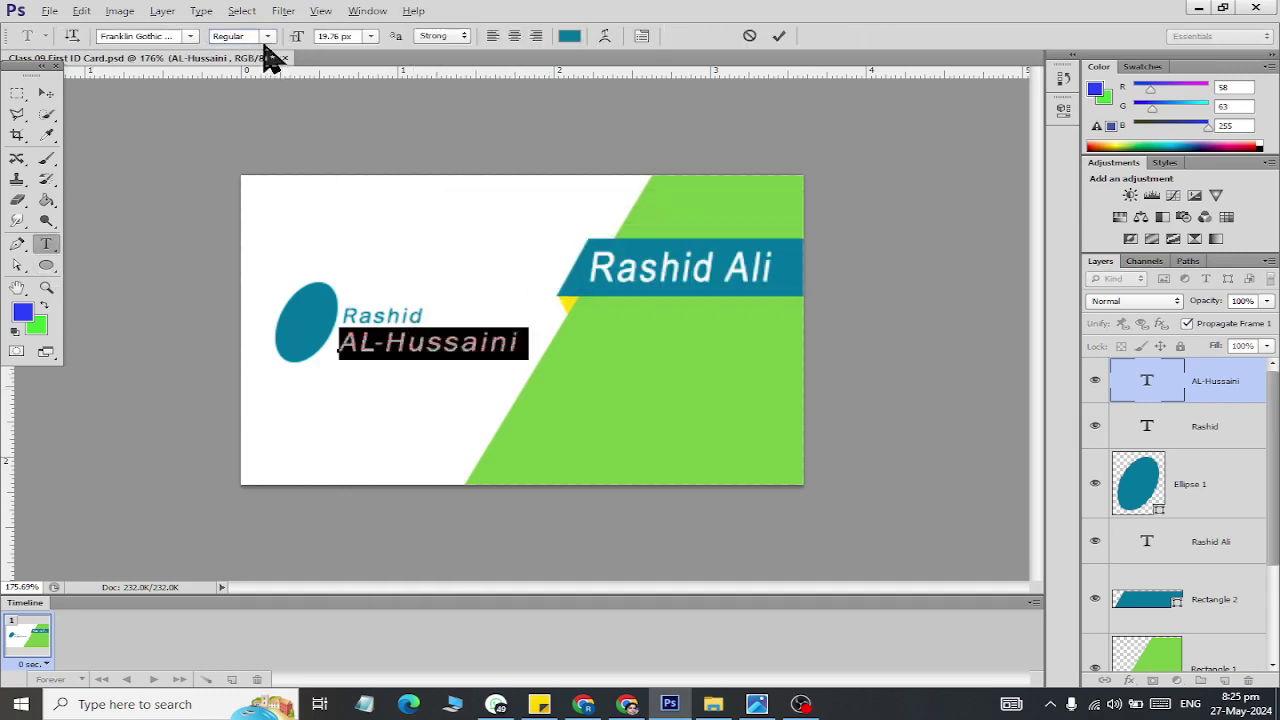
pyautogui.click(268, 36)
pyautogui.click(264, 71)
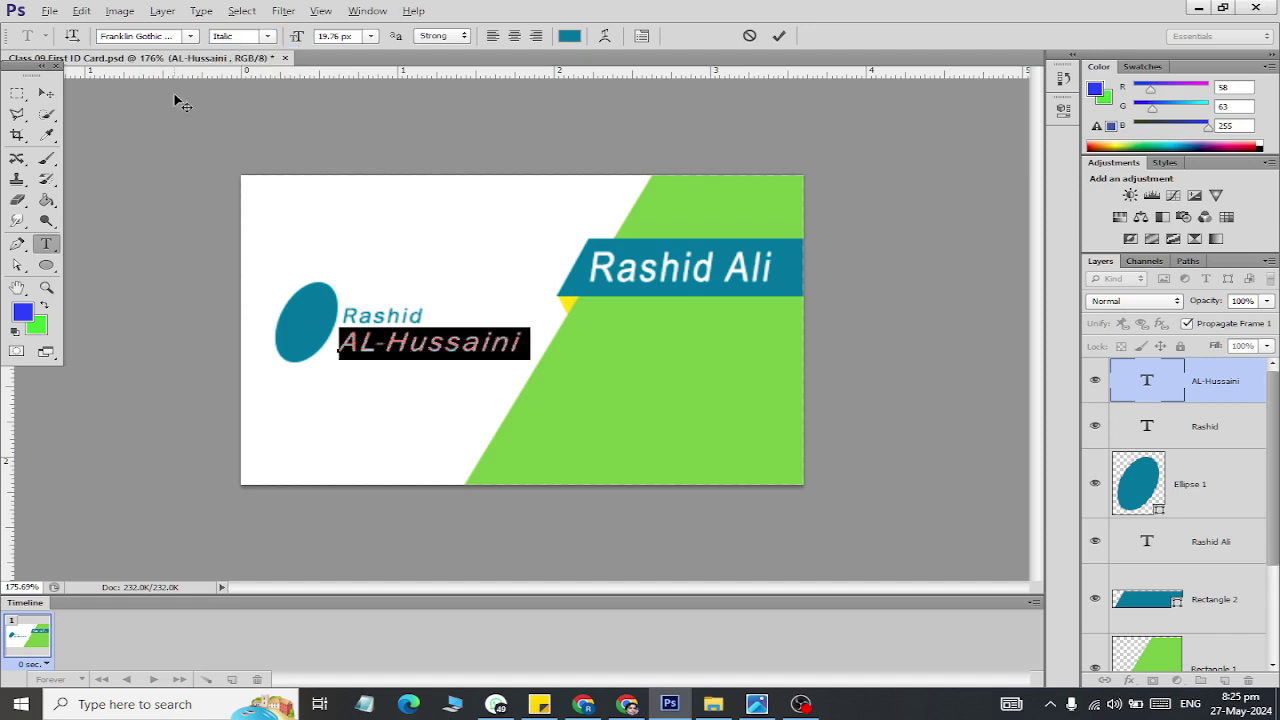
pyautogui.click(46, 93)
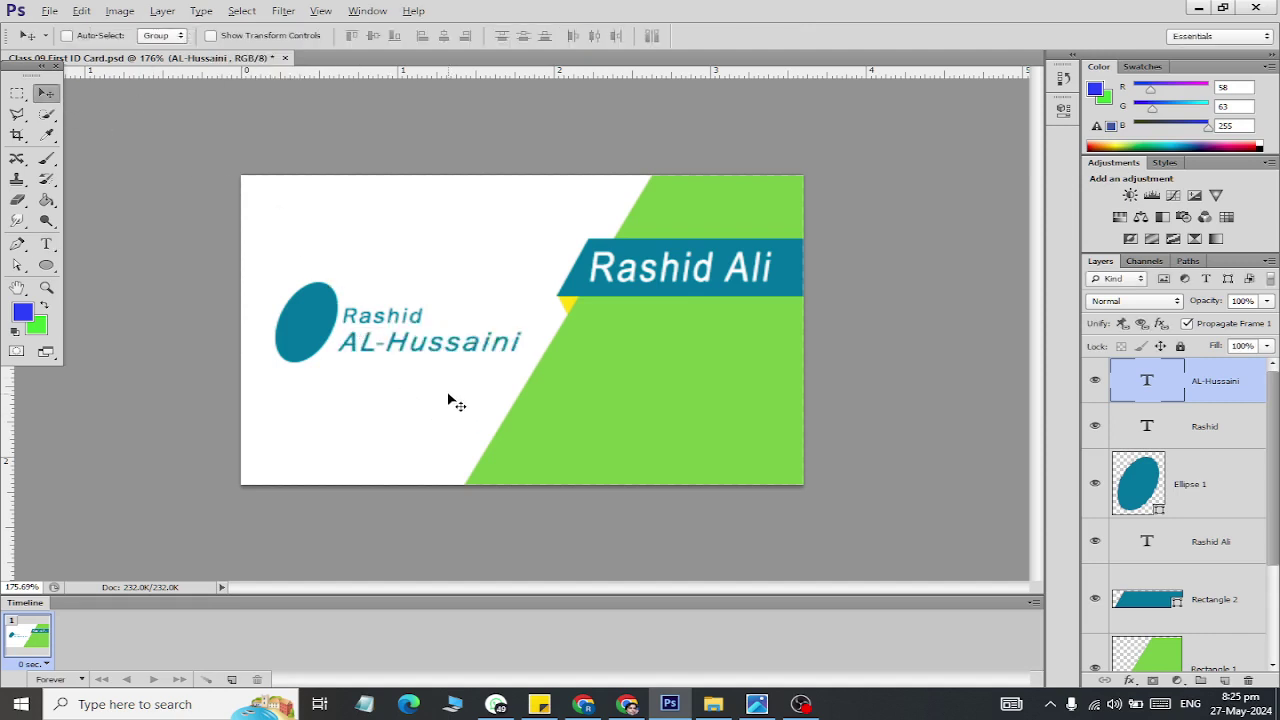
pyautogui.hotkey('alt', 'Tab')
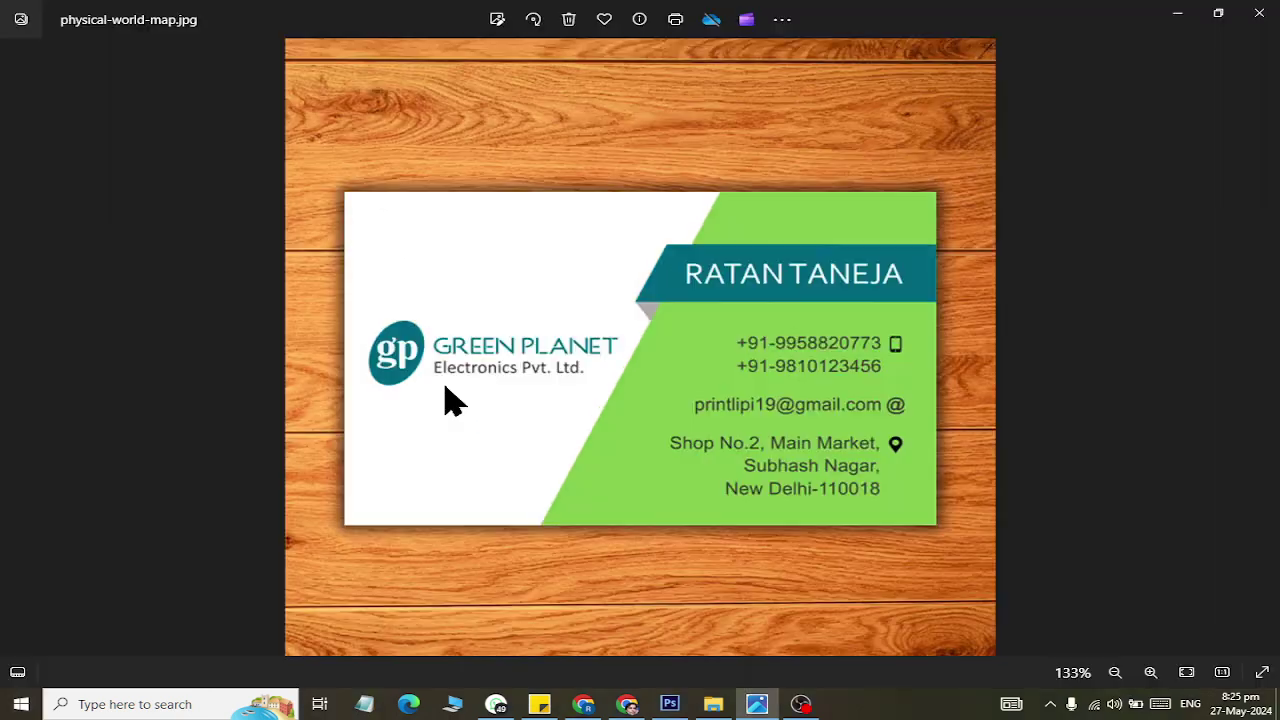
pyautogui.hotkey('alt', 'Tab')
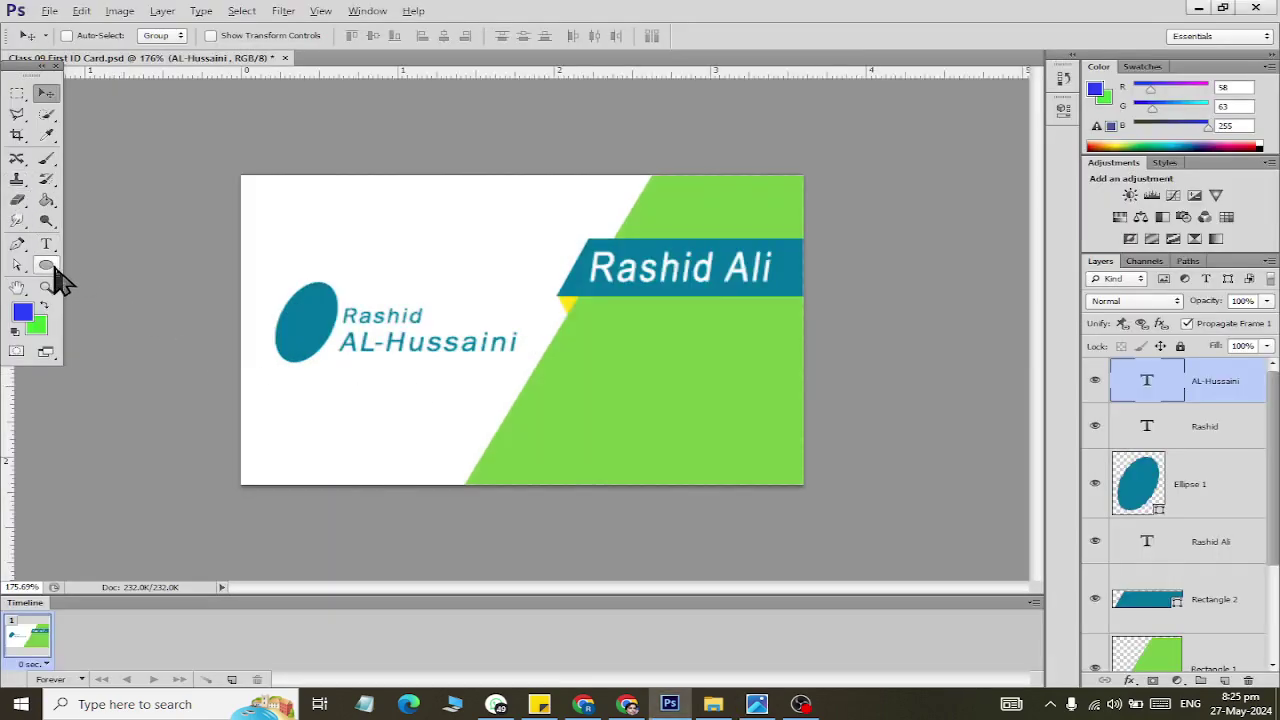
# Step: Draw a thin rectangle bar and position it under the surname
pyautogui.click(46, 265)
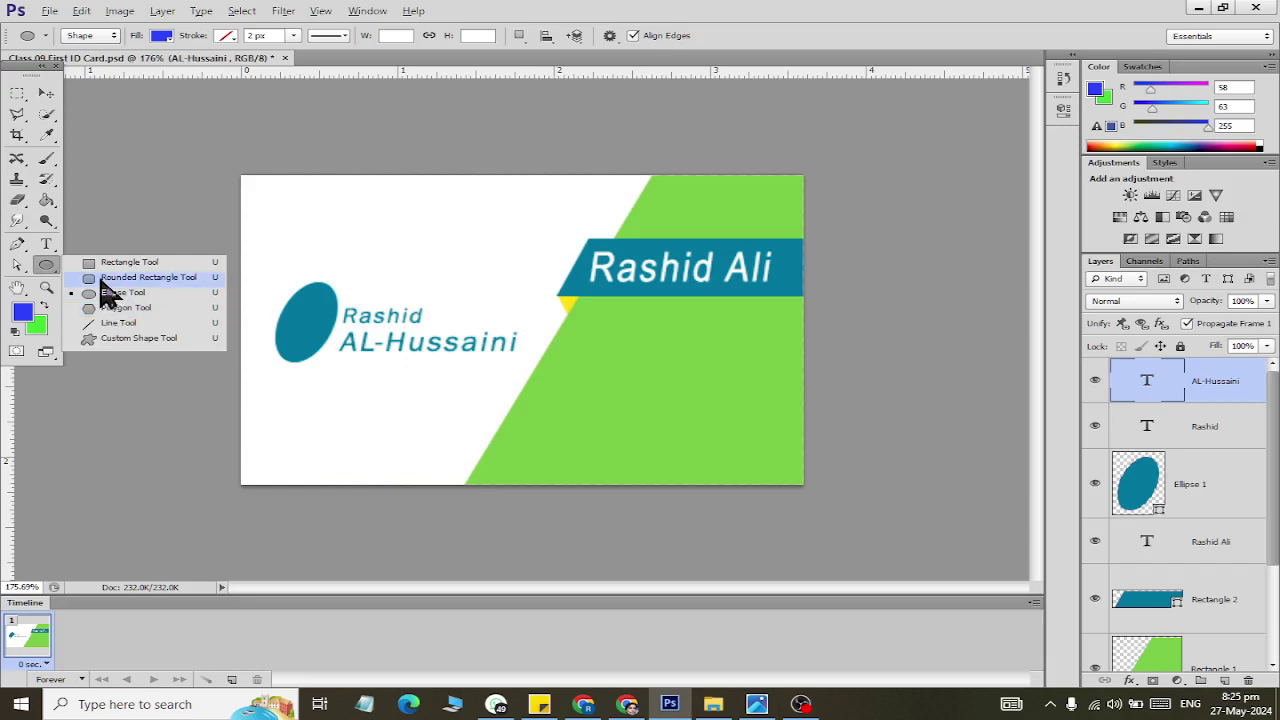
pyautogui.click(115, 262)
pyautogui.moveTo(334, 360); pyautogui.dragTo(421, 364)
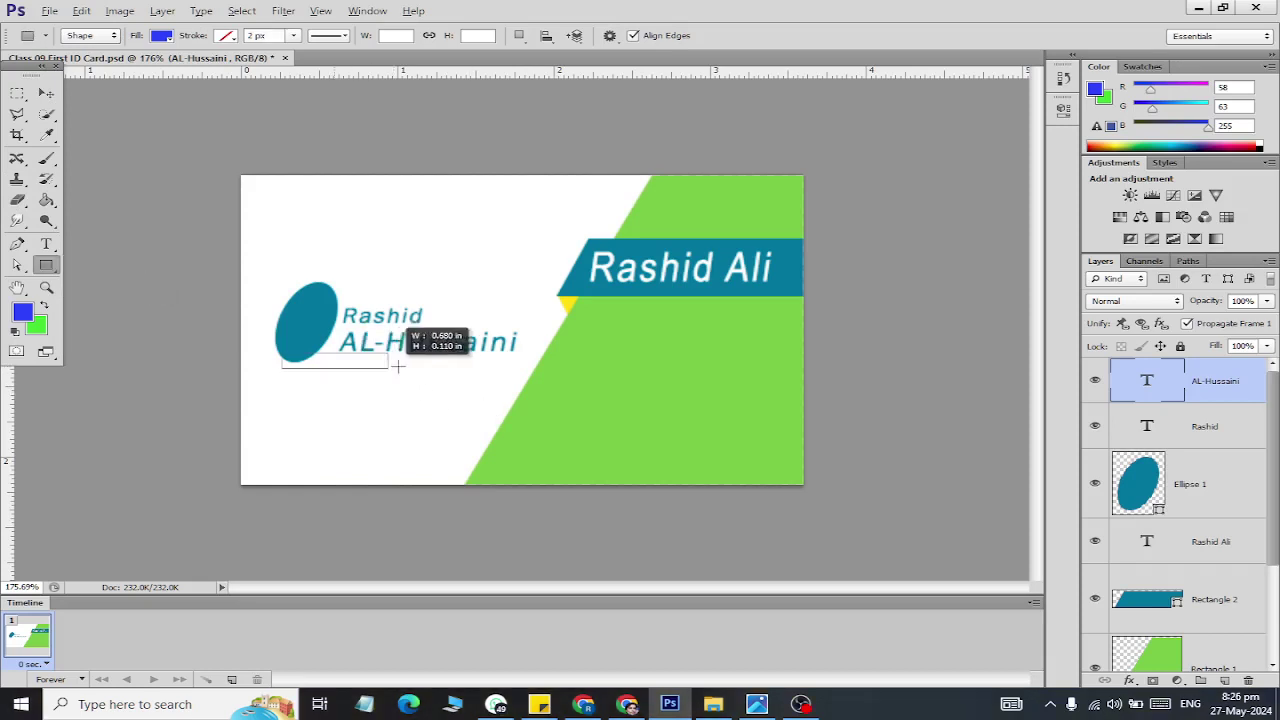
pyautogui.click(46, 92)
pyautogui.moveTo(345, 364); pyautogui.dragTo(430, 369)
pyautogui.click(46, 265)
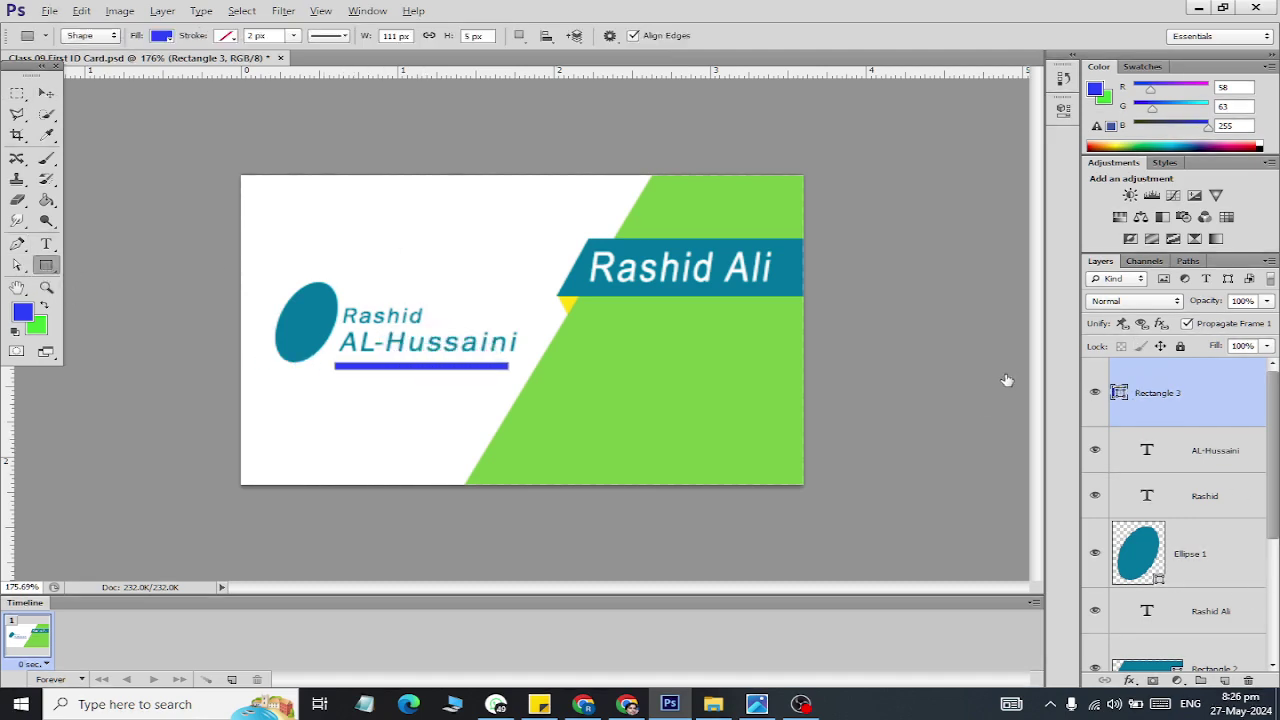
# Step: Fill Rectangle 3 with the banner's teal sampled in the Color Picker
pyautogui.doubleClick(1118, 412)
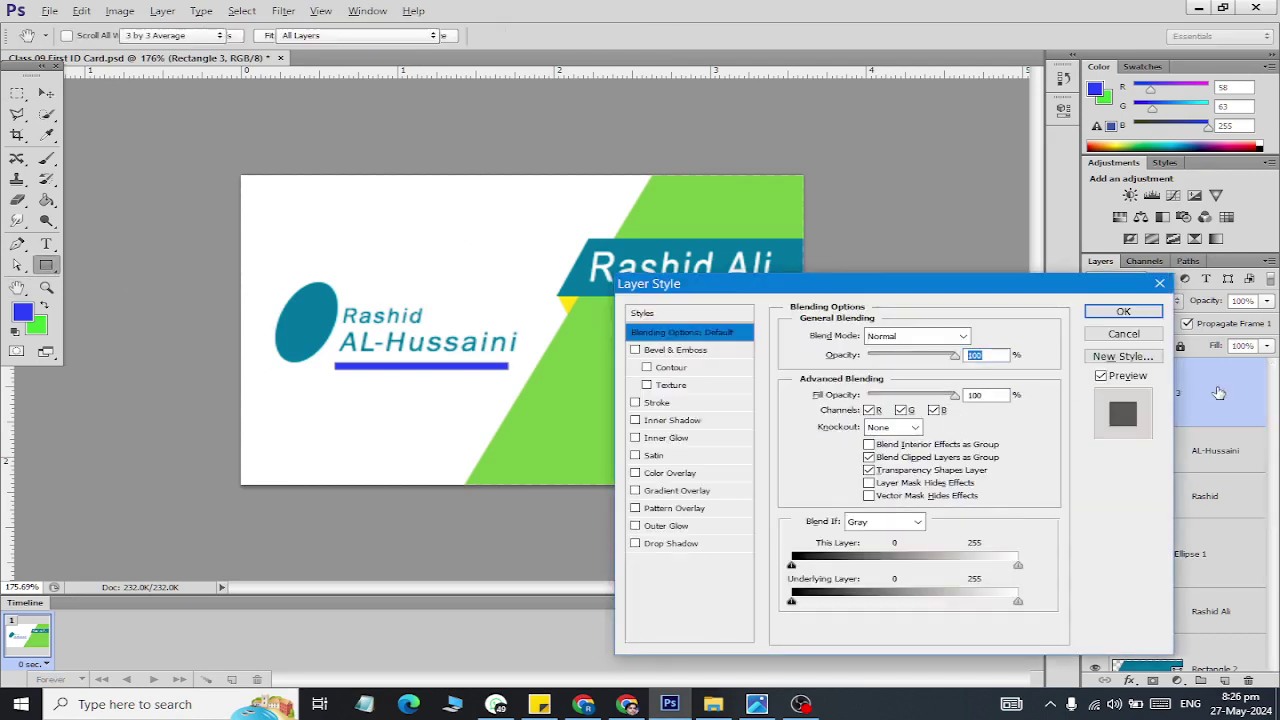
pyautogui.press('Escape')
pyautogui.doubleClick(1160, 393)
pyautogui.doubleClick(1118, 393)
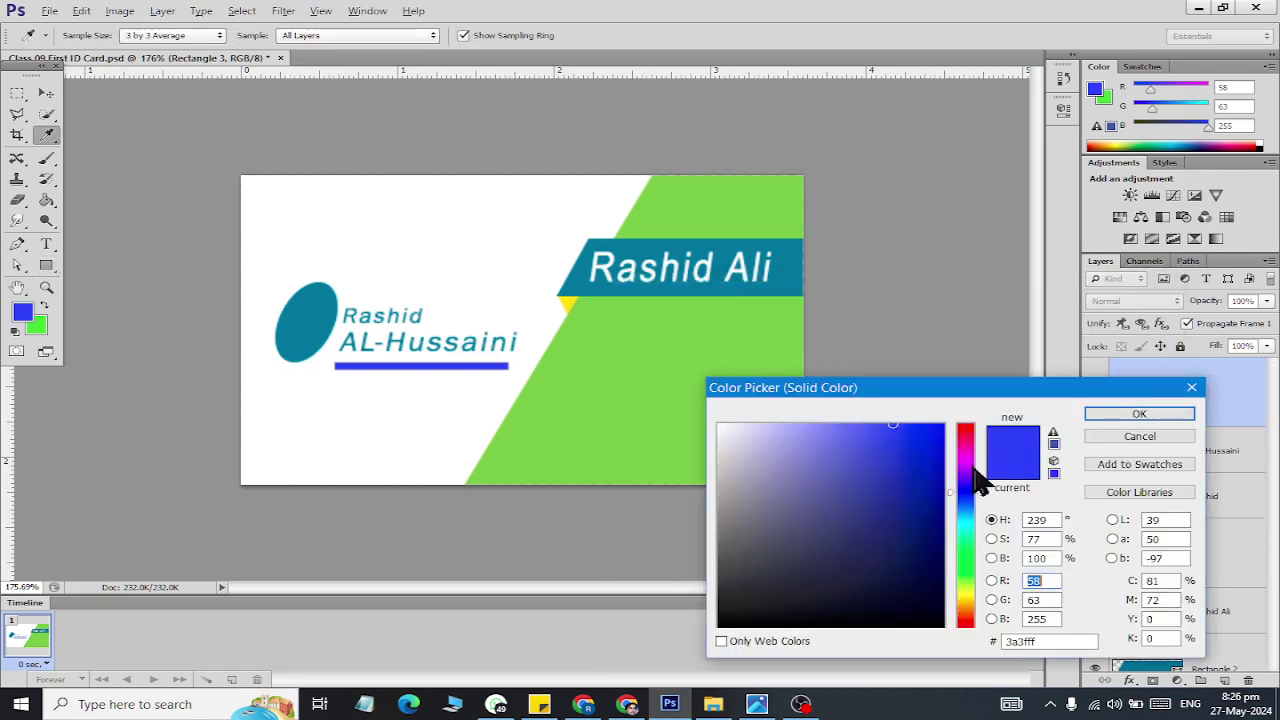
pyautogui.click(583, 291)
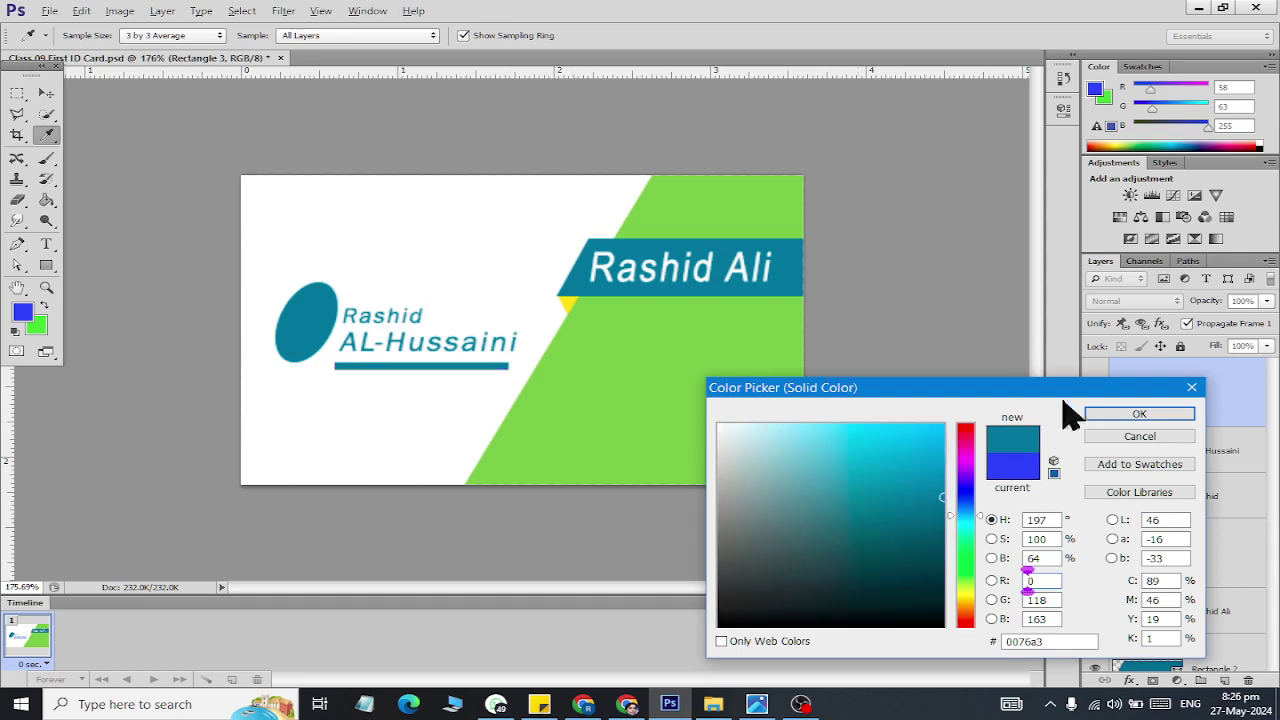
pyautogui.click(1145, 416)
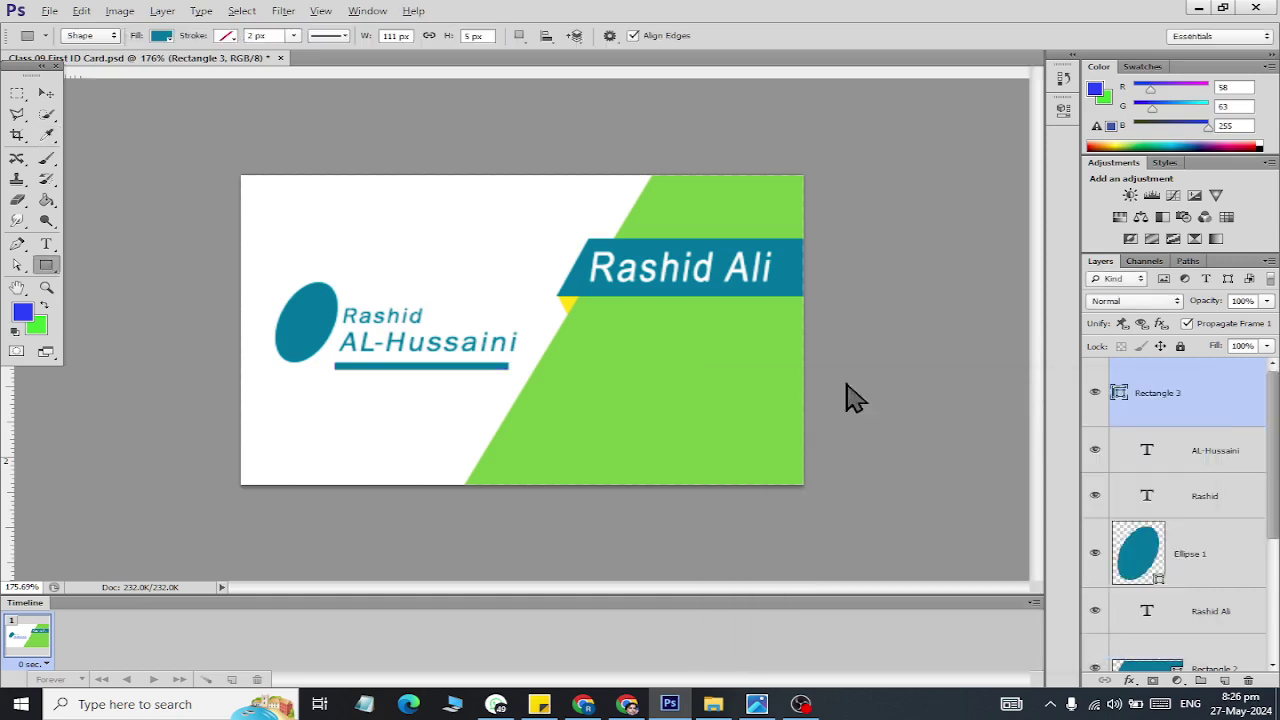
# Step: Nudge the teal underline up and back down to settle its position
pyautogui.click(46, 92)
pyautogui.press('Up')
pyautogui.press('Up')
pyautogui.press('Up')
pyautogui.press('Down')
pyautogui.press('Down')
pyautogui.press('Down')
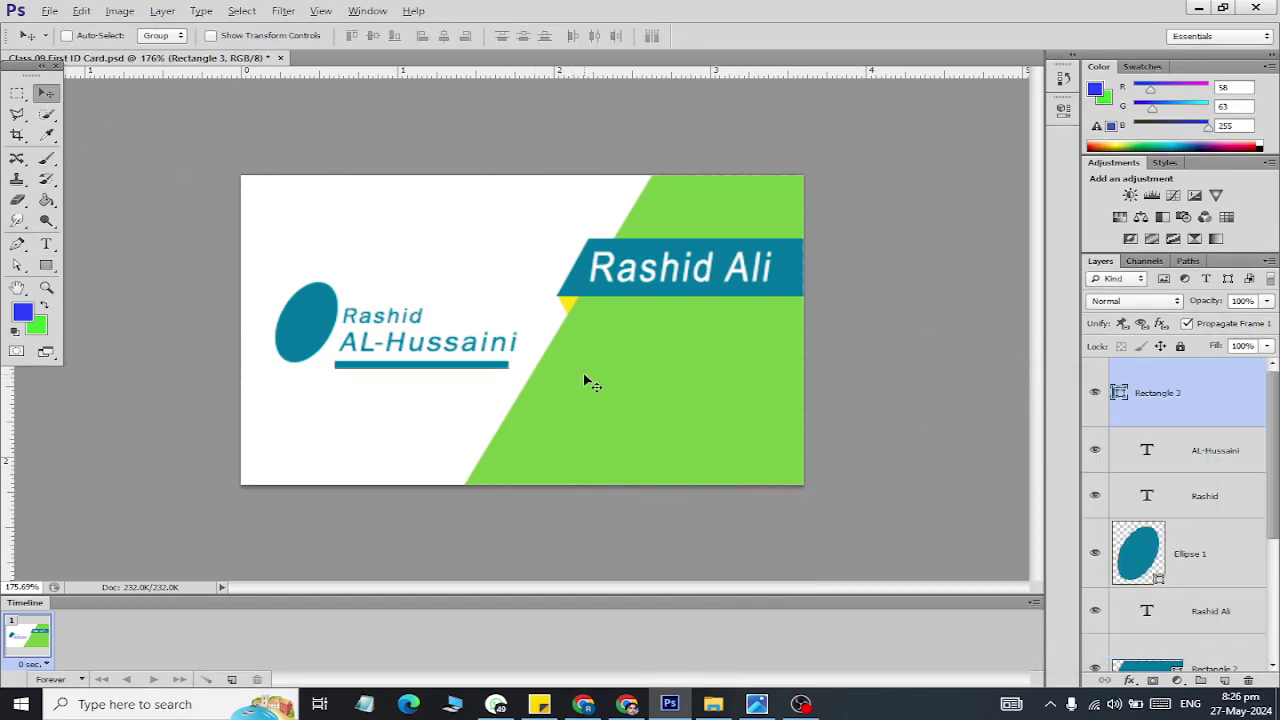
pyautogui.hotkey('ctrl', 't')
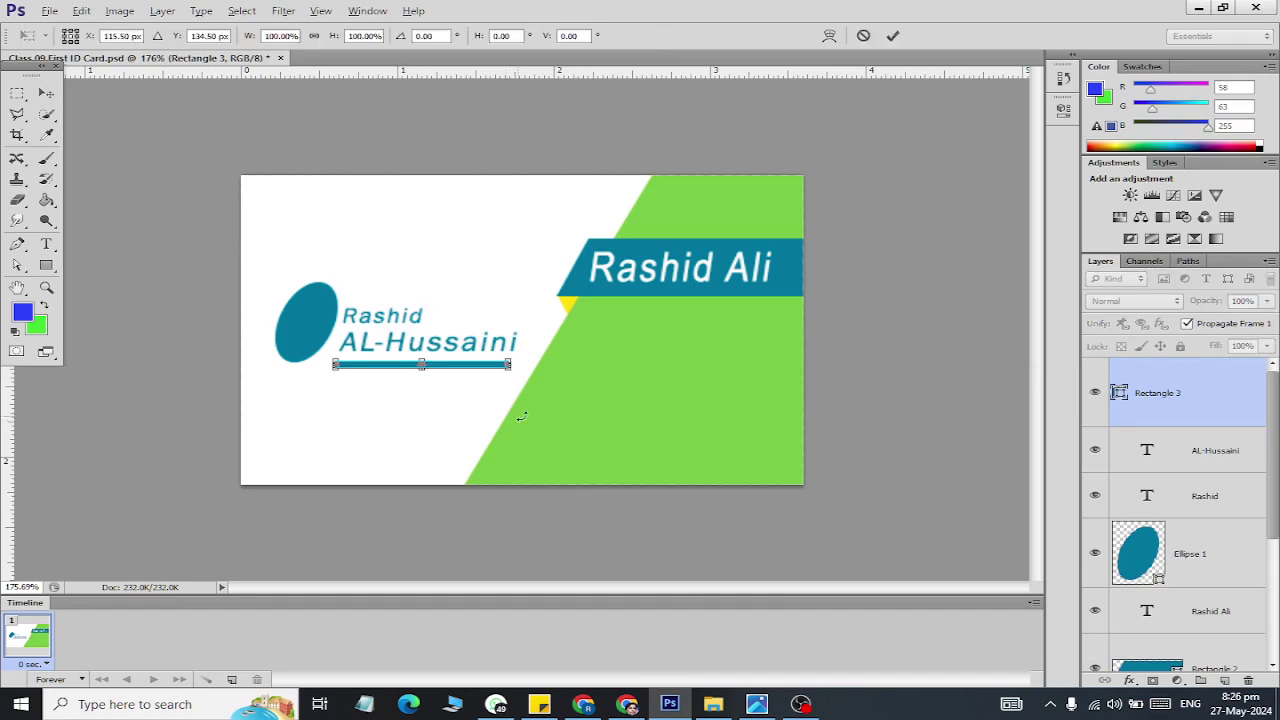
pyautogui.scroll(3, 507, 365)
pyautogui.scroll(3, 503, 386)
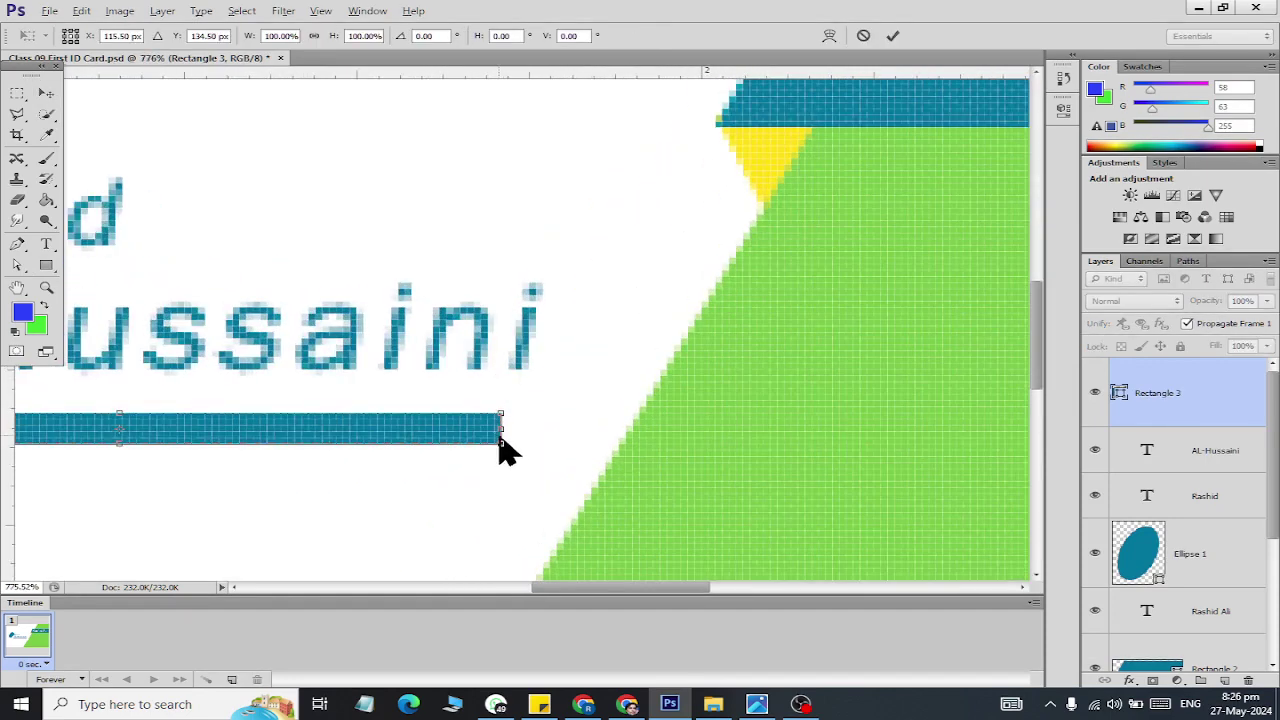
pyautogui.press('Return')
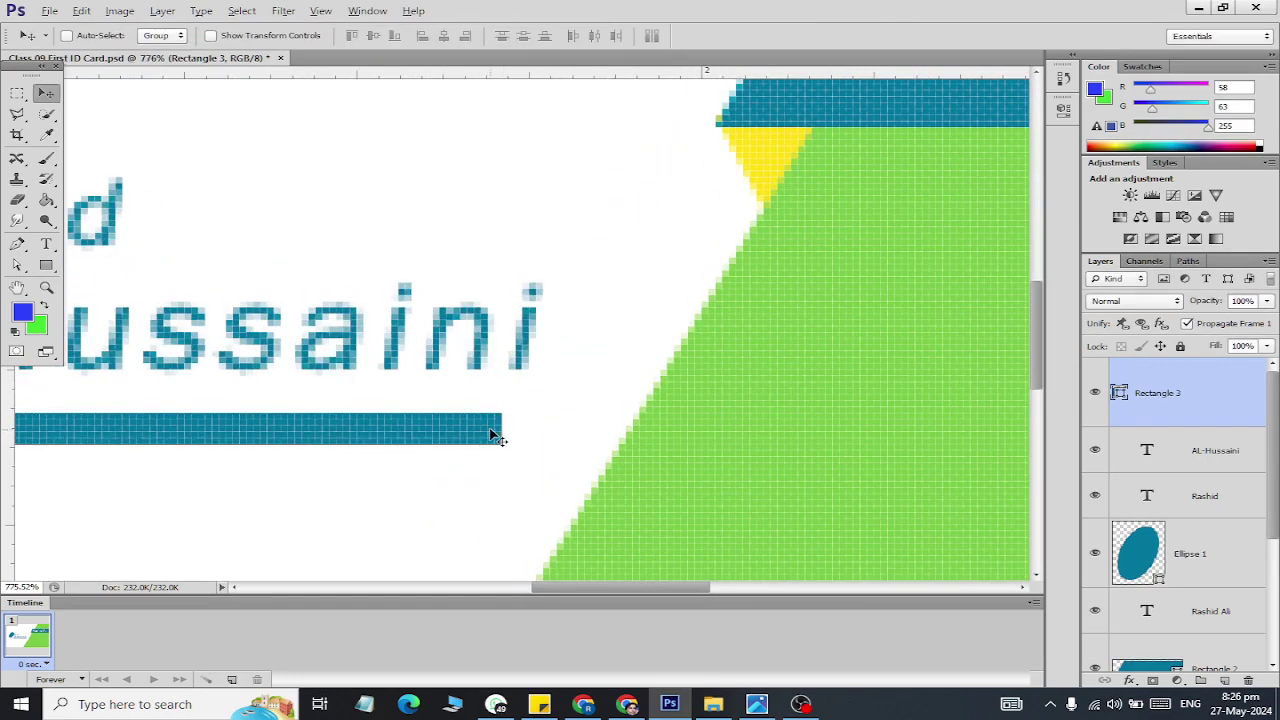
# Step: Stretch the underline wider to the right so it spans the surname
pyautogui.hotkey('ctrl', 't')
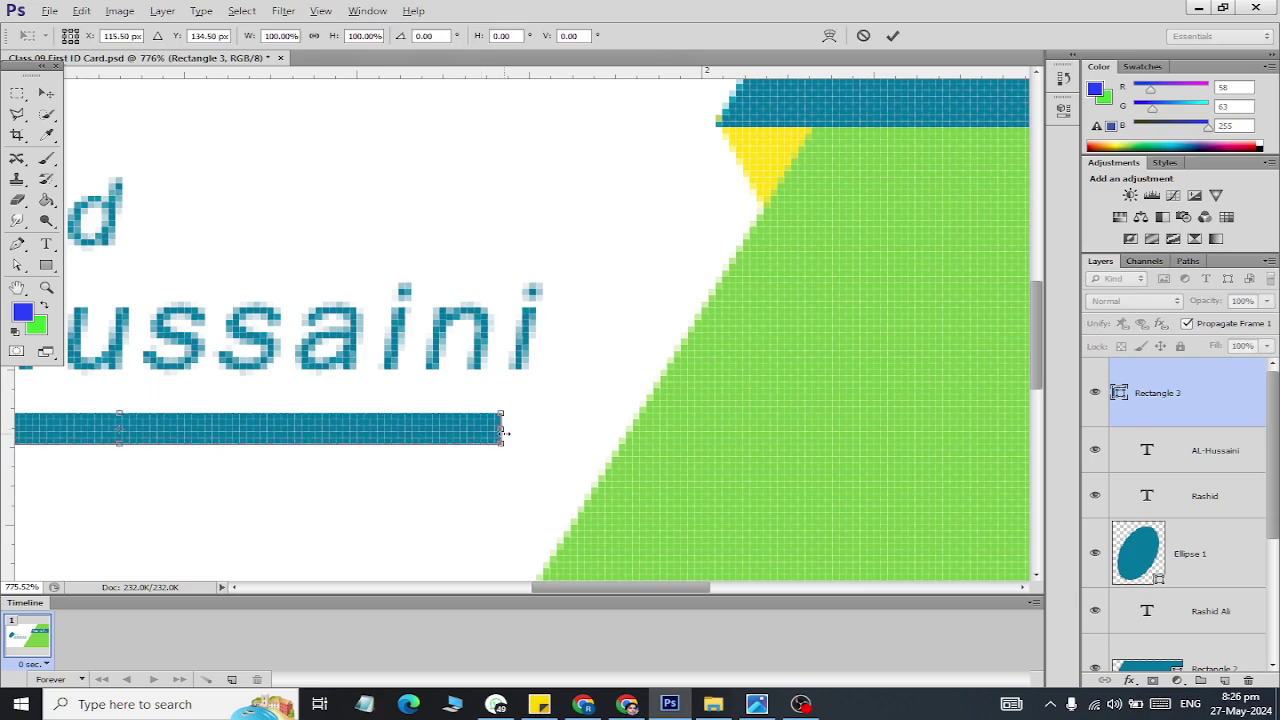
pyautogui.moveTo(503, 433); pyautogui.dragTo(543, 430)
pyautogui.click(46, 93)
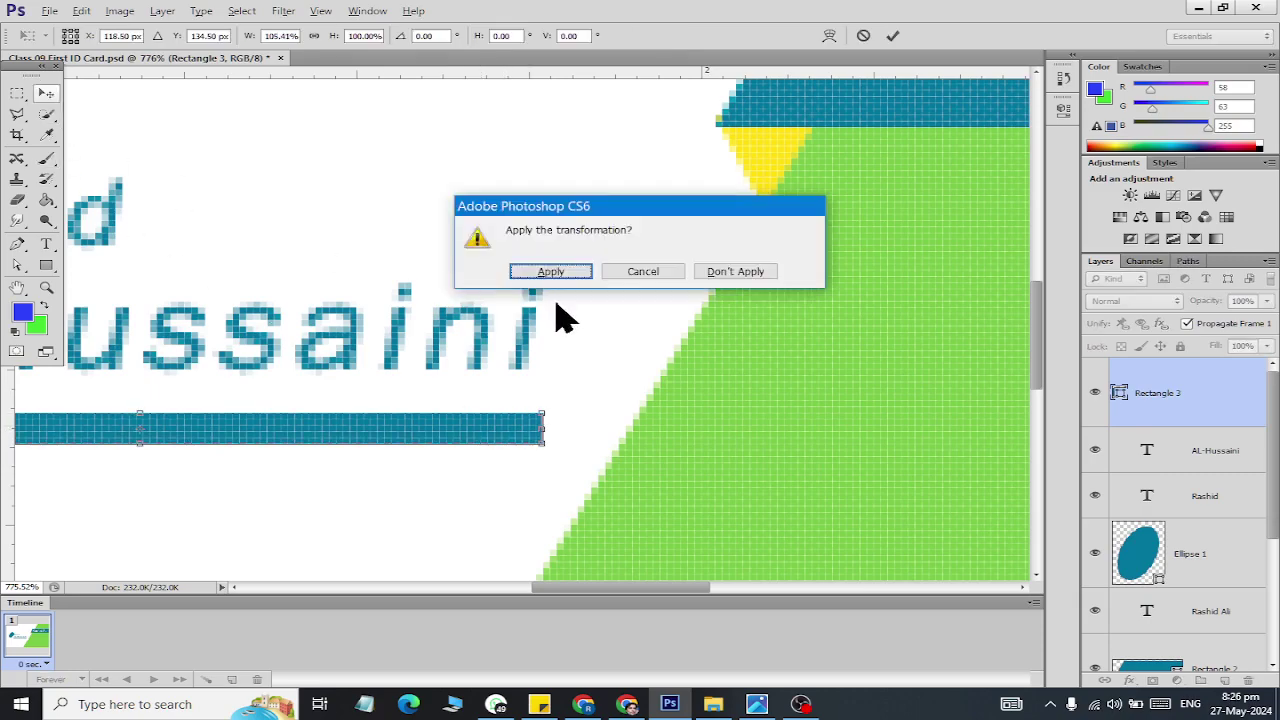
pyautogui.click(548, 272)
pyautogui.scroll(-3, 541, 277)
pyautogui.scroll(-2, 541, 277)
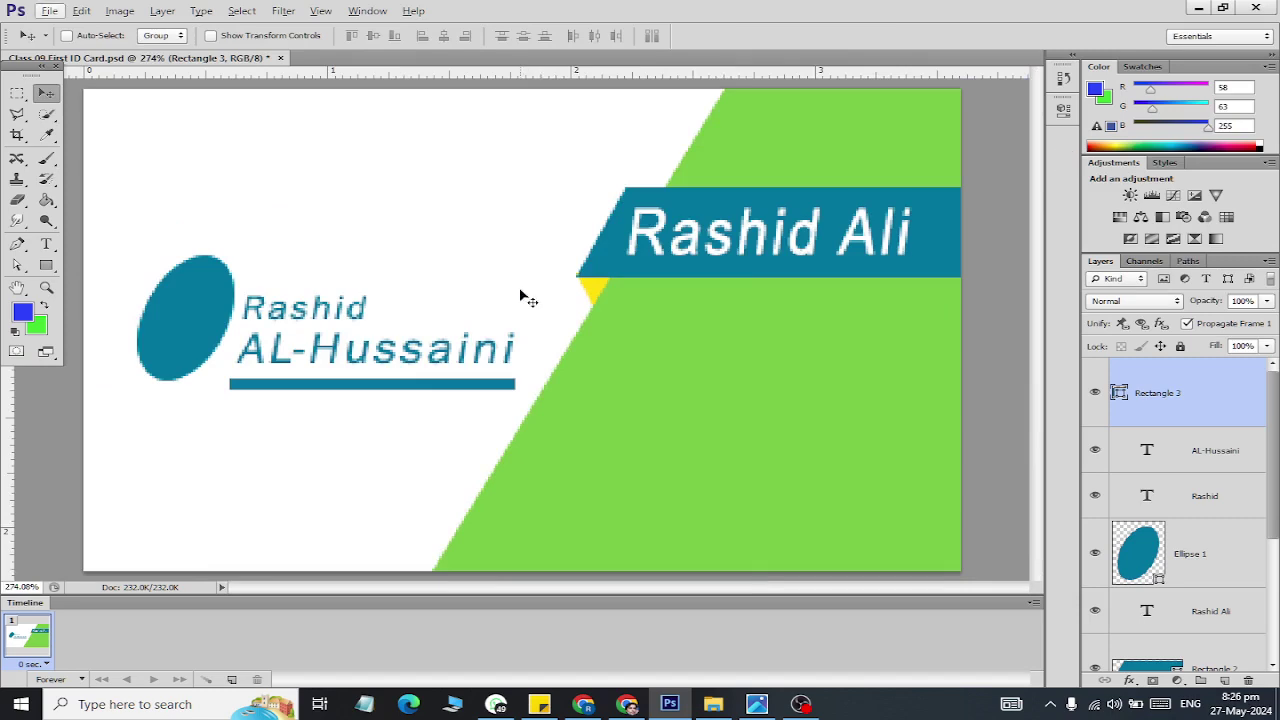
pyautogui.scroll(-1, 392, 386)
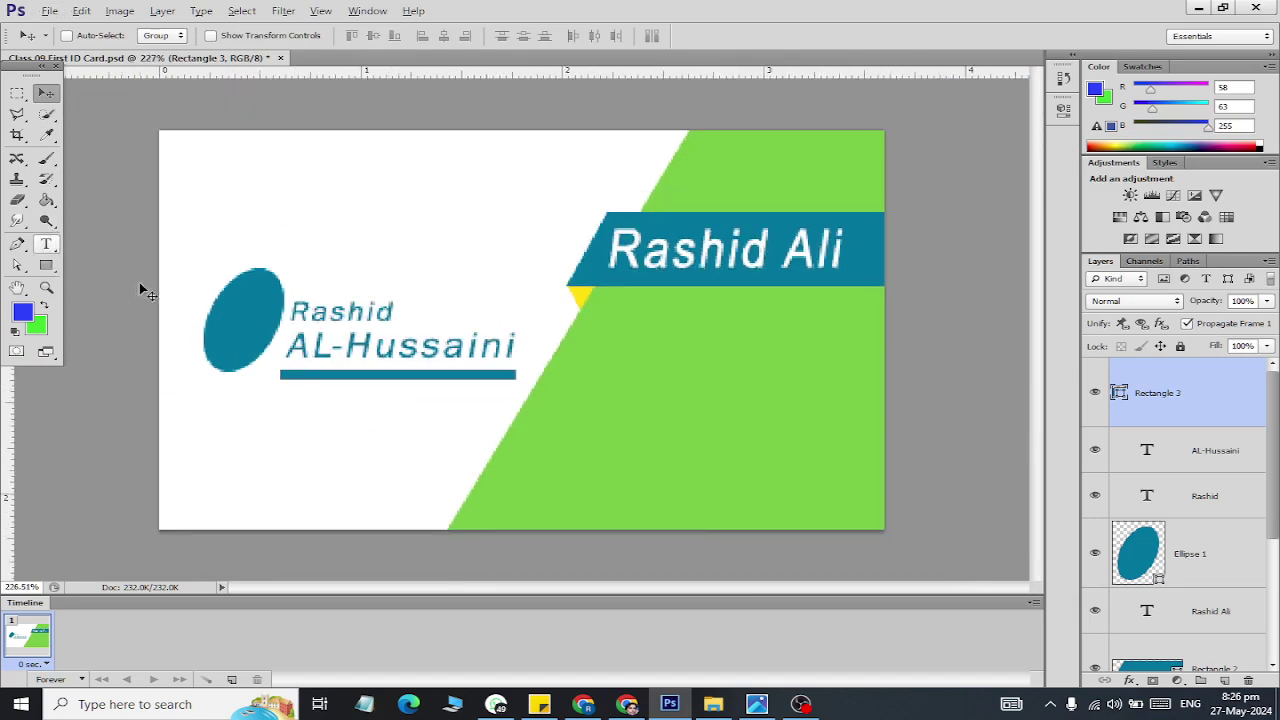
pyautogui.hotkey('alt', 'Tab')
pyautogui.hotkey('alt', 'Tab')
pyautogui.hotkey('alt', 'Tab')
pyautogui.hotkey('alt', 'Tab')
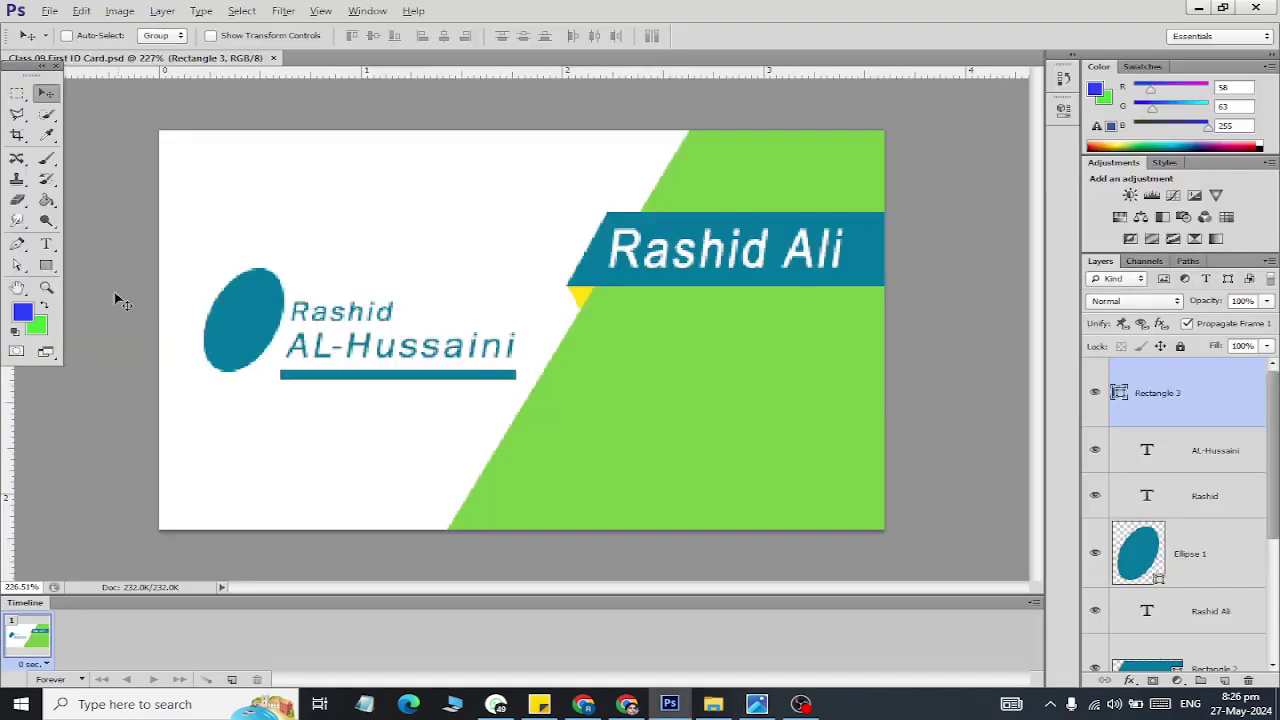
pyautogui.click(46, 247)
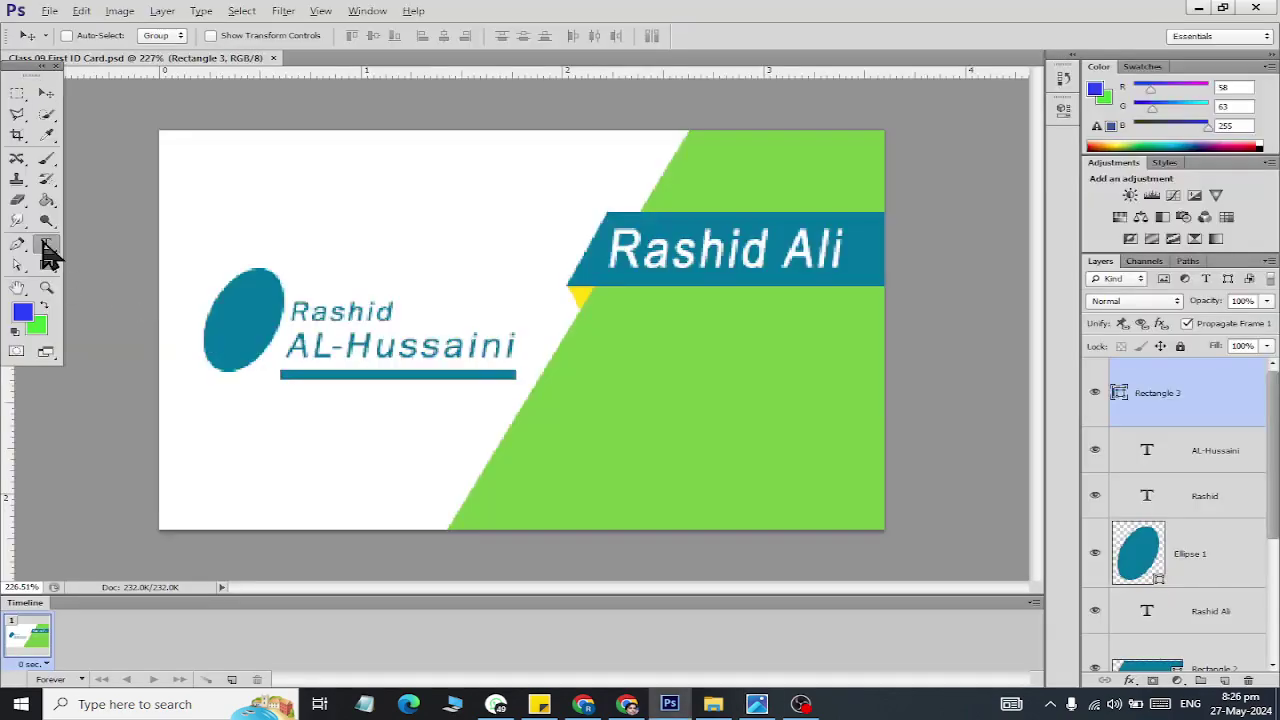
# Step: Type 'Electronics PVT Ltd.' below the teal underline and colour it black
pyautogui.click(272, 405)
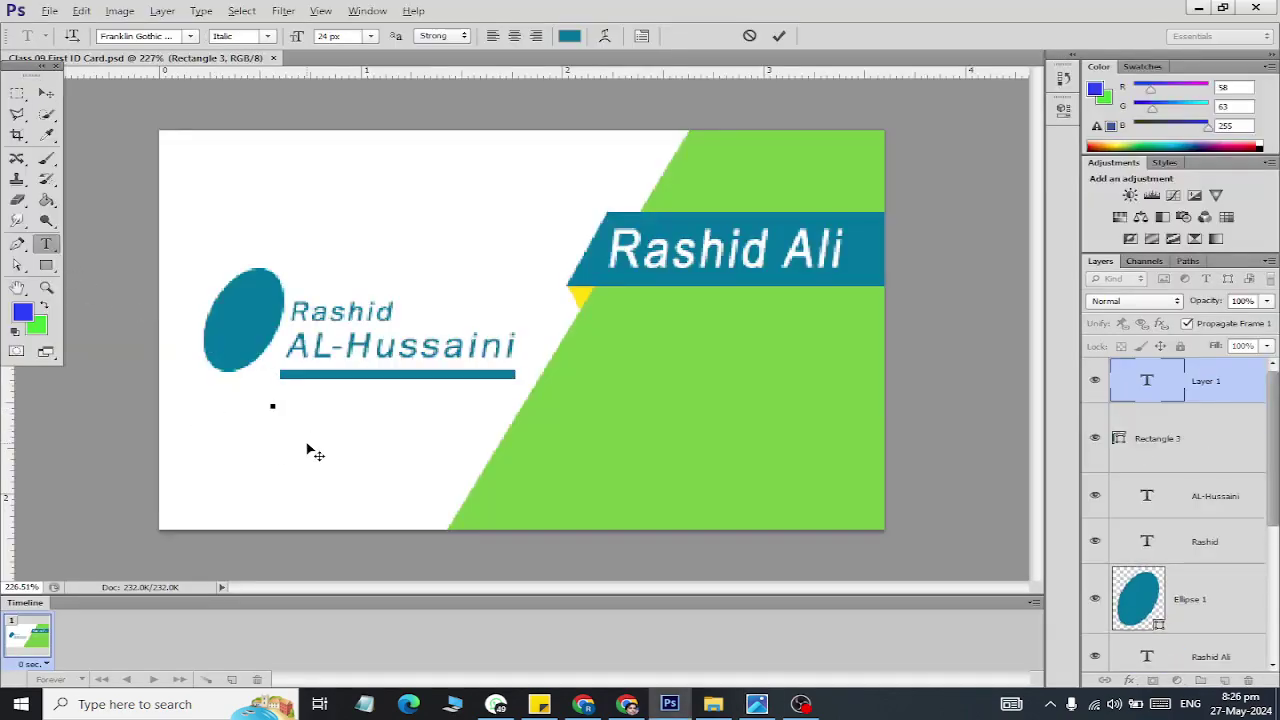
pyautogui.write('Electroni')
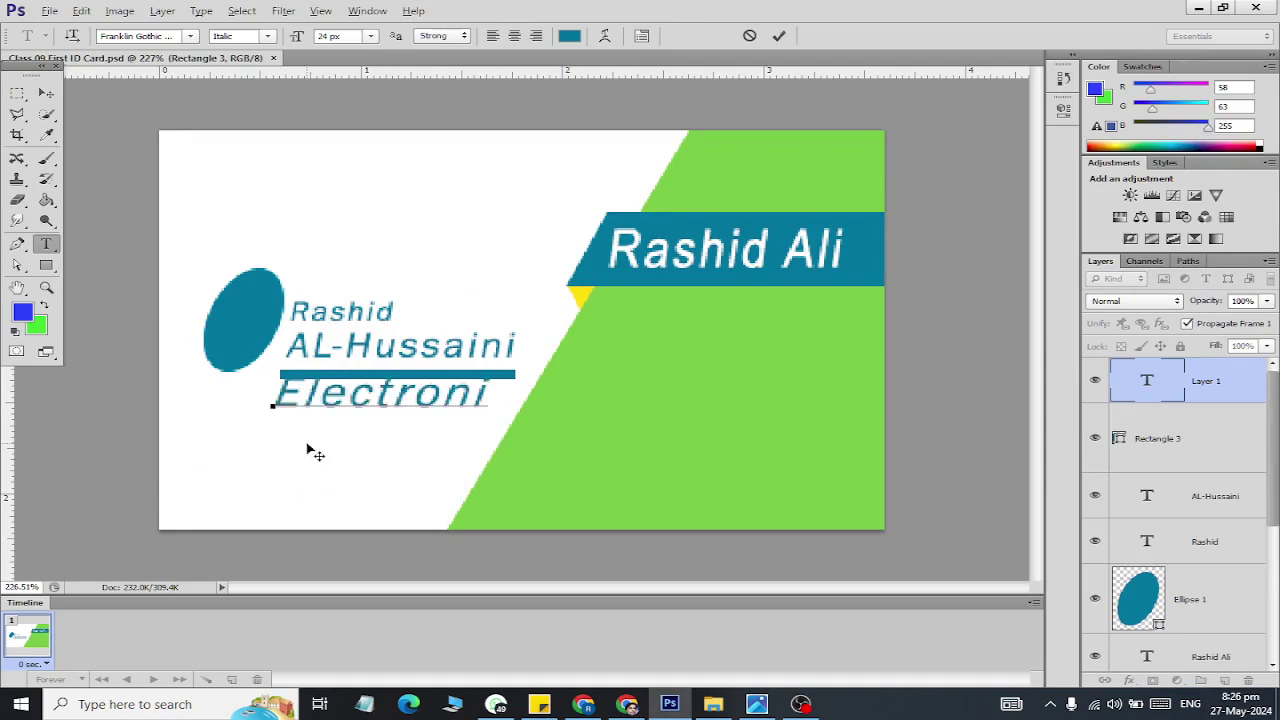
pyautogui.write('cs PVT L')
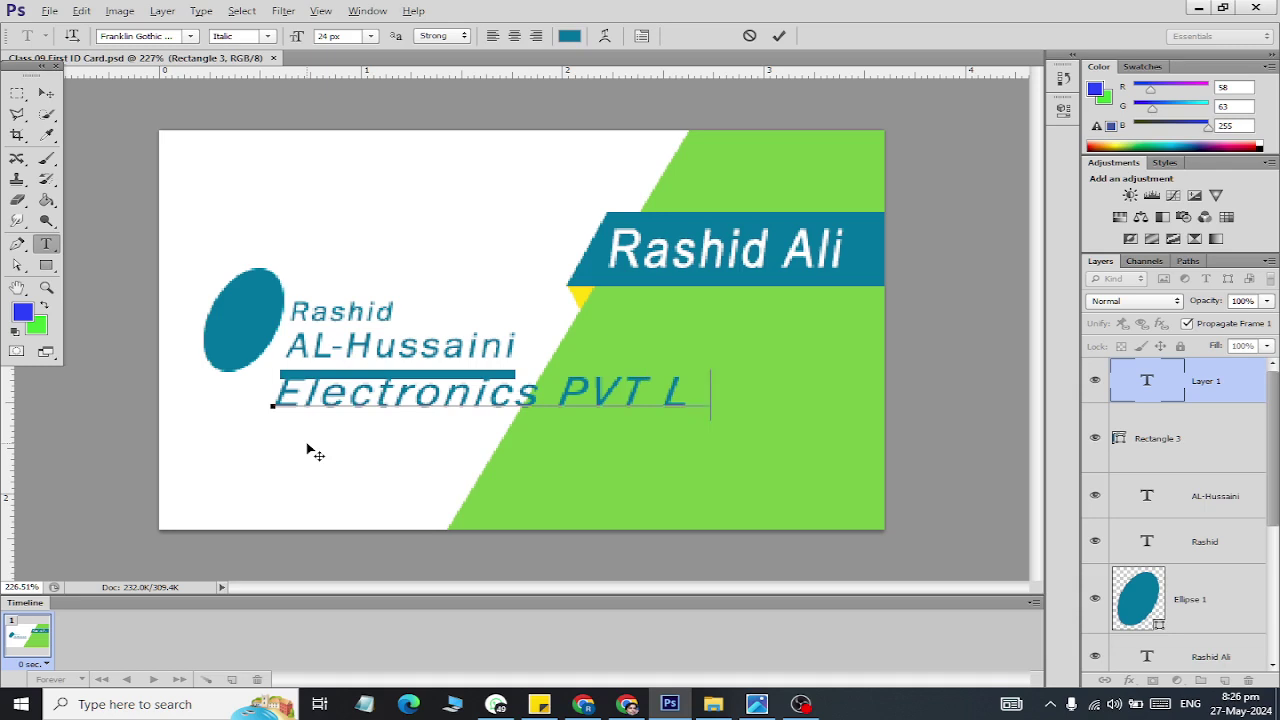
pyautogui.write('td.')
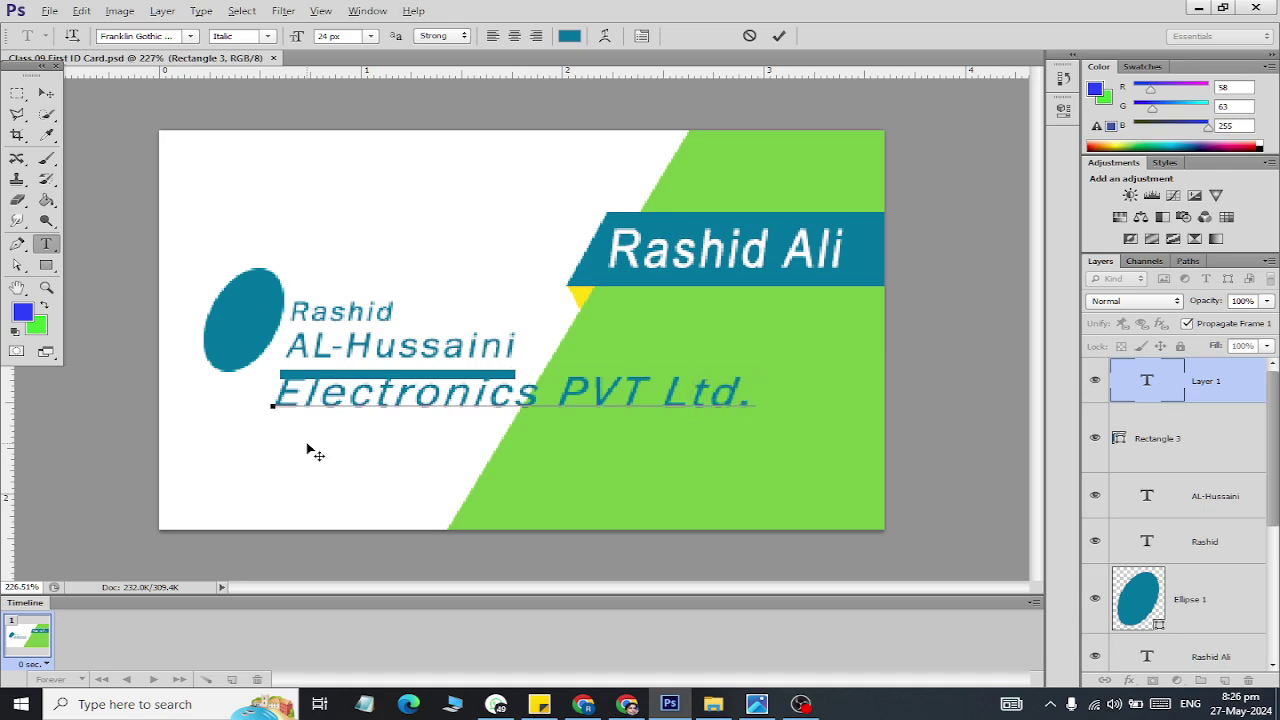
pyautogui.hotkey('ctrl', 'a')
pyautogui.click(578, 38)
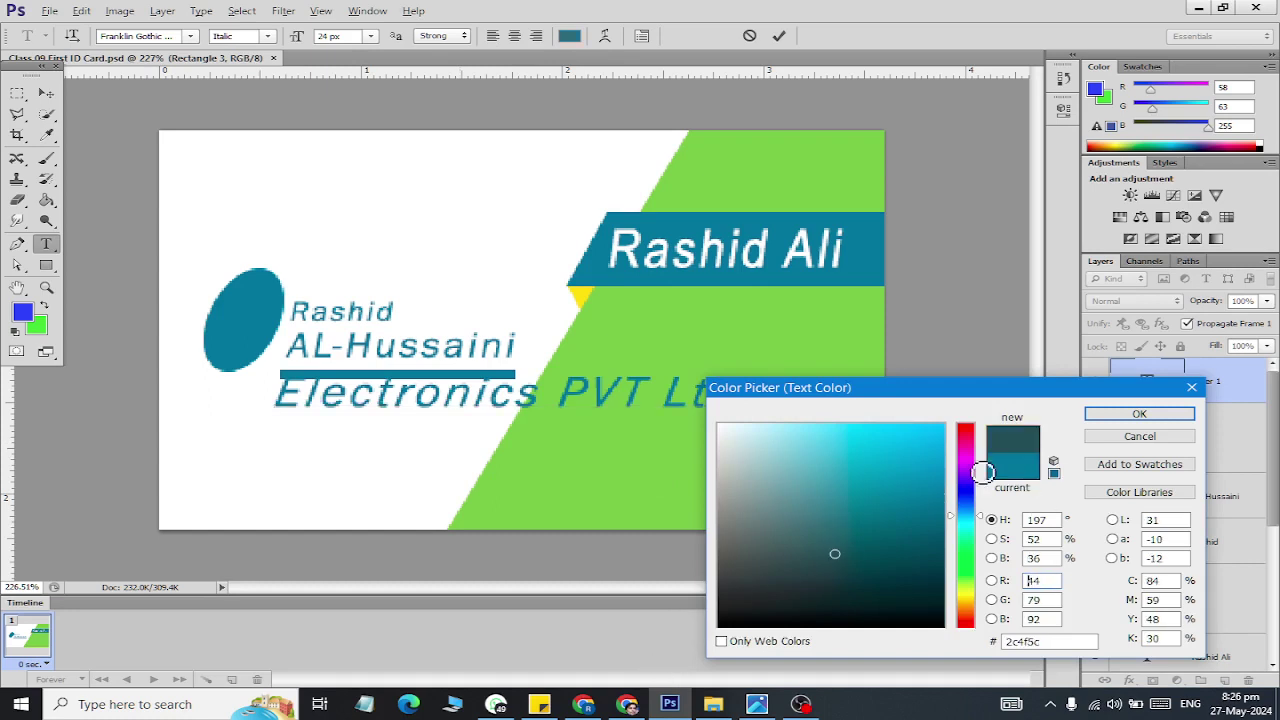
pyautogui.click(867, 563)
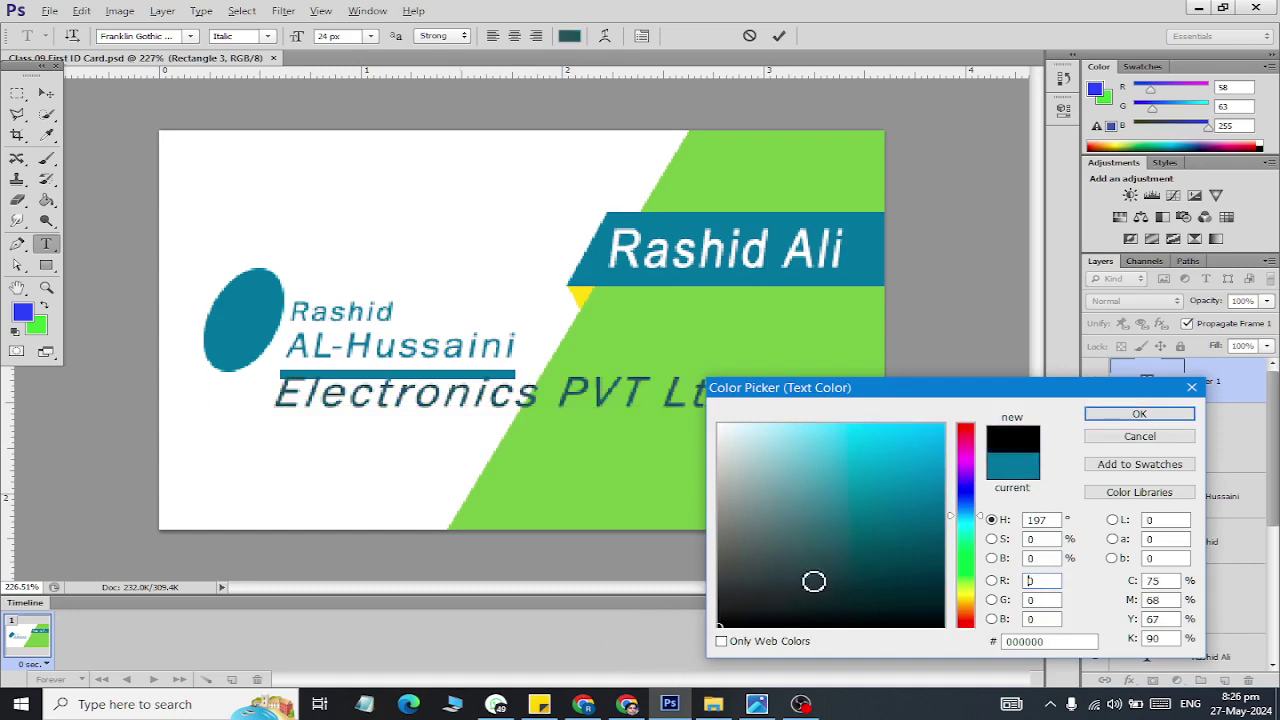
pyautogui.click(1105, 414)
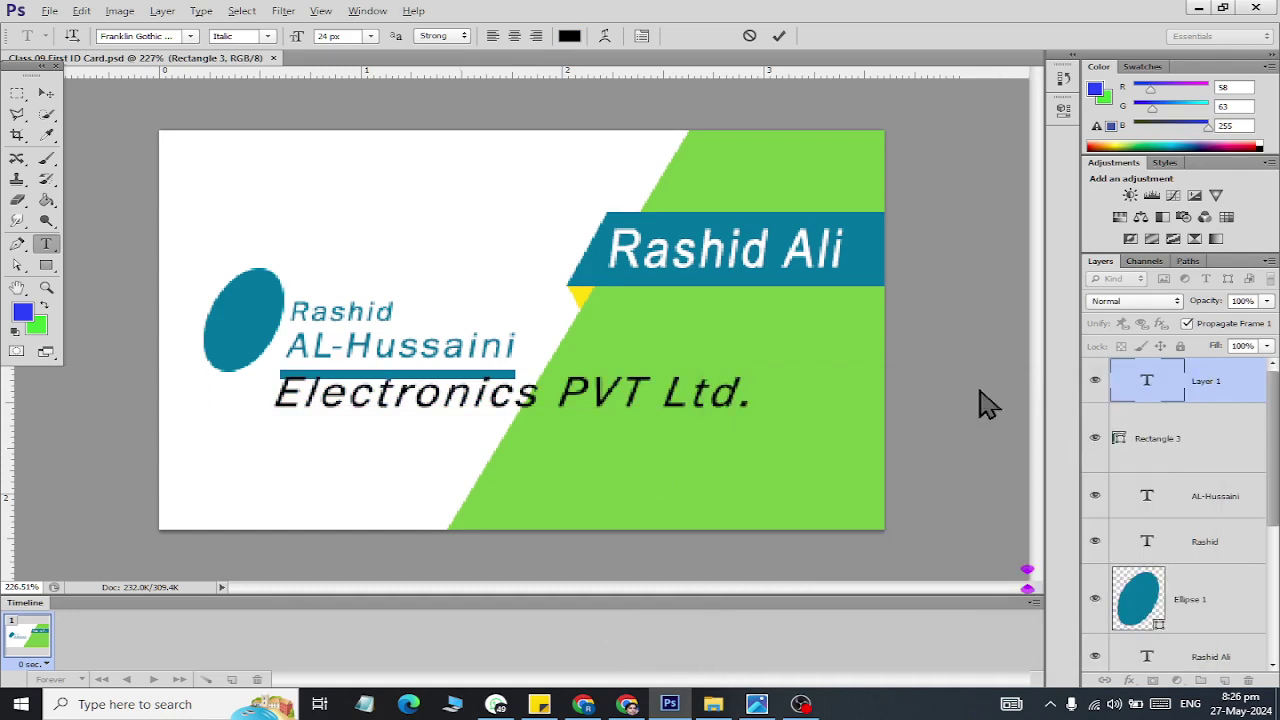
# Step: Set the Electronics line in Javanese Text after trying Gill Sans MT and Harrington
pyautogui.click(190, 36)
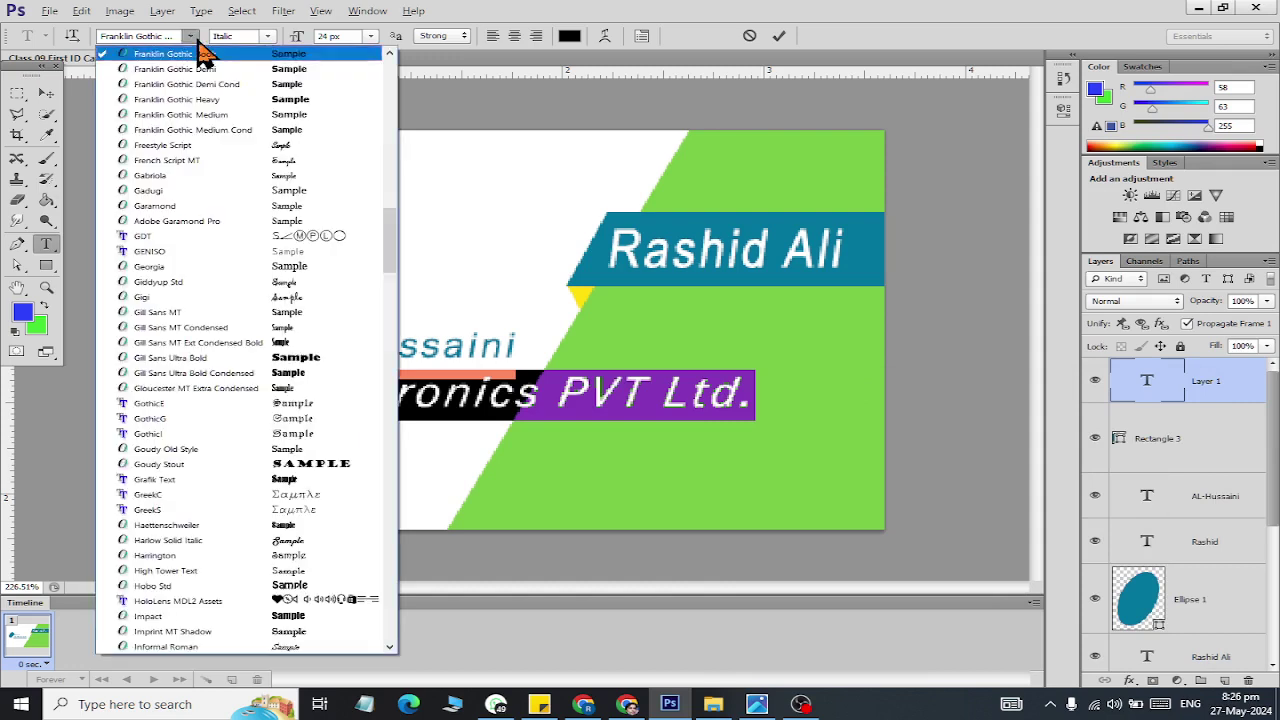
pyautogui.click(268, 312)
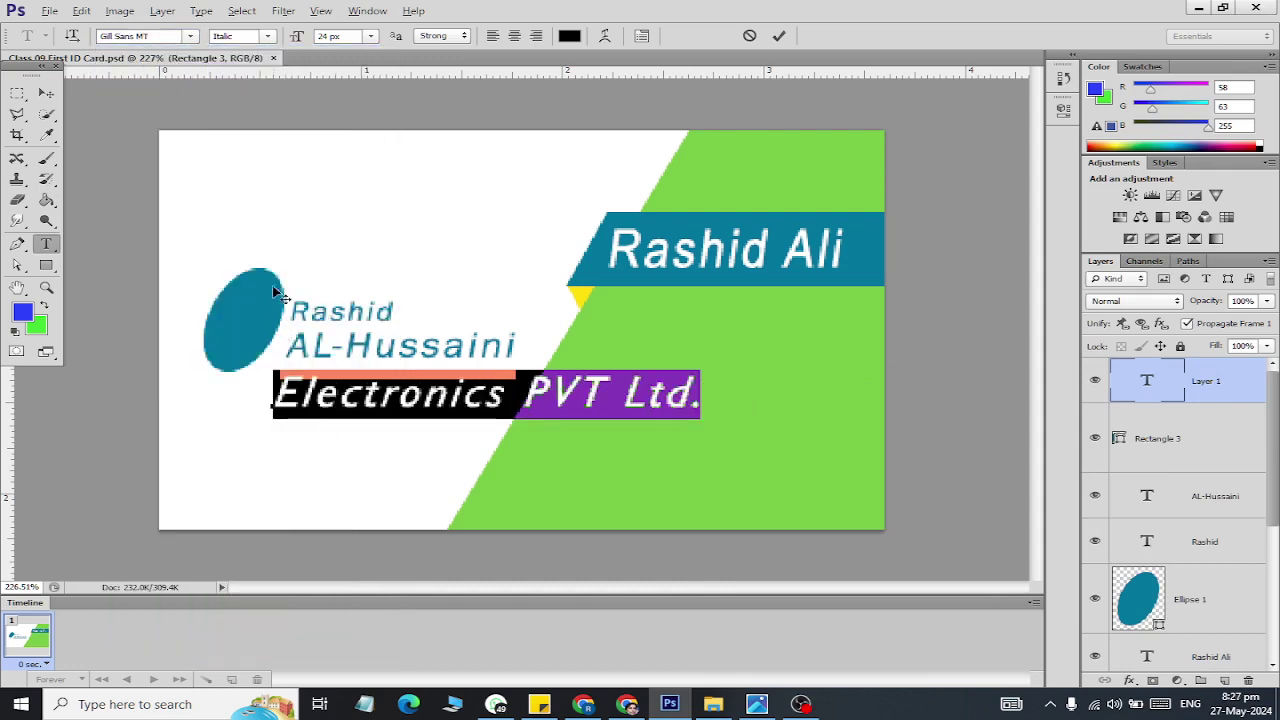
pyautogui.click(190, 36)
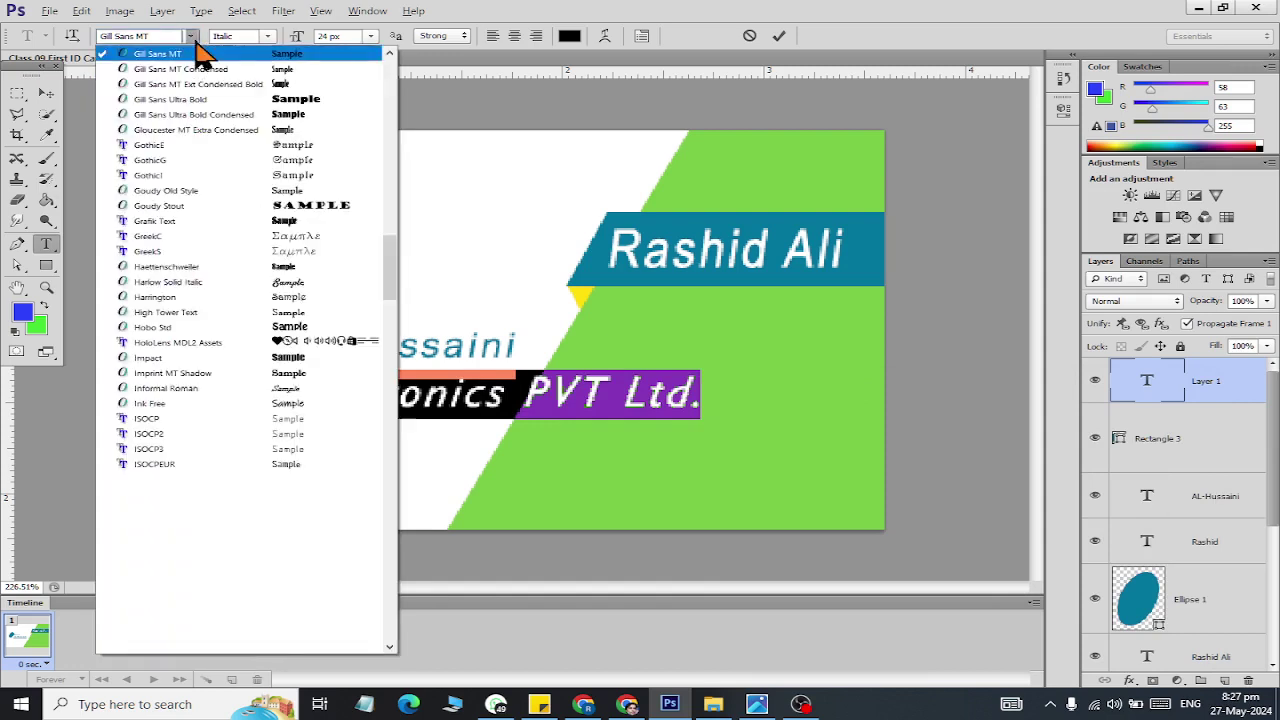
pyautogui.click(175, 300)
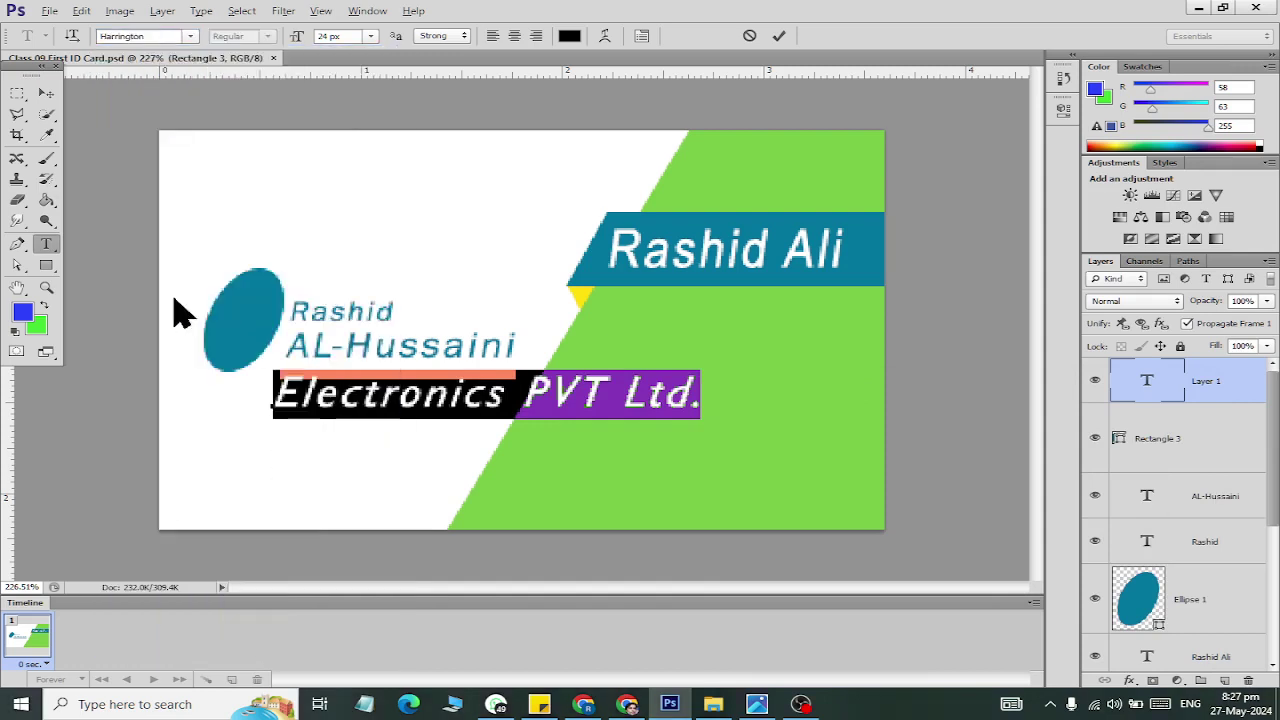
pyautogui.click(190, 36)
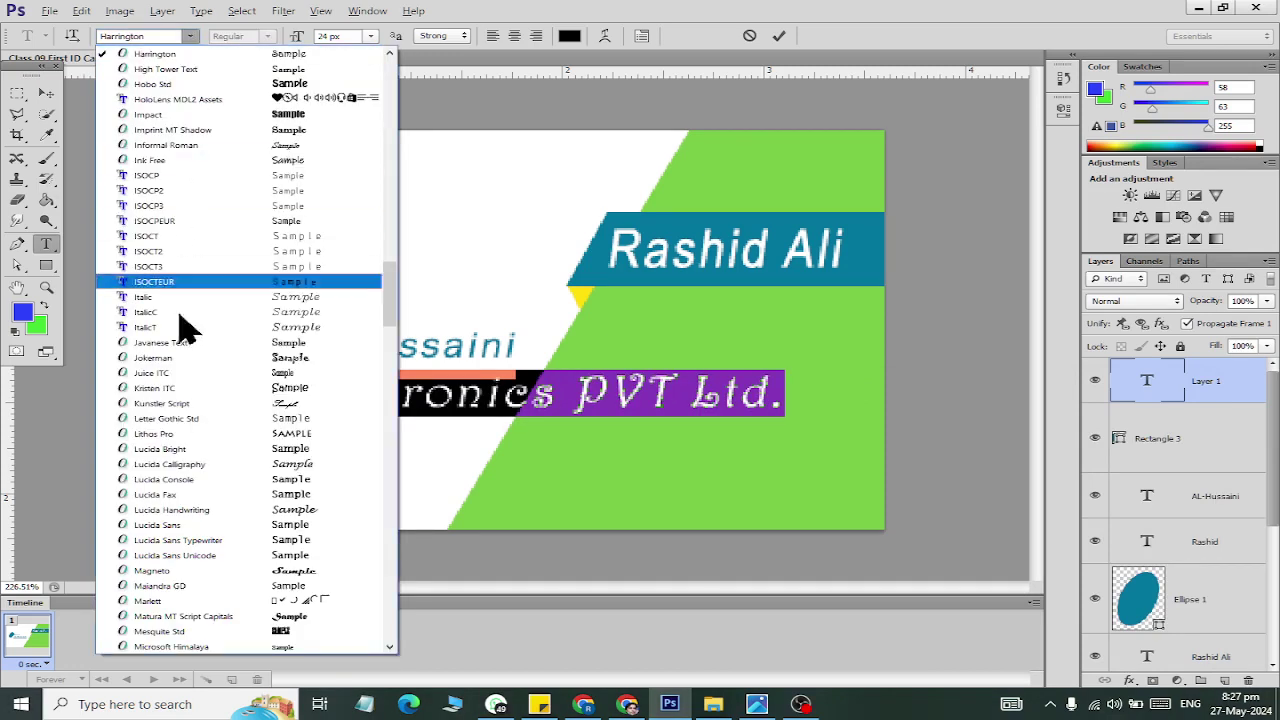
pyautogui.click(190, 345)
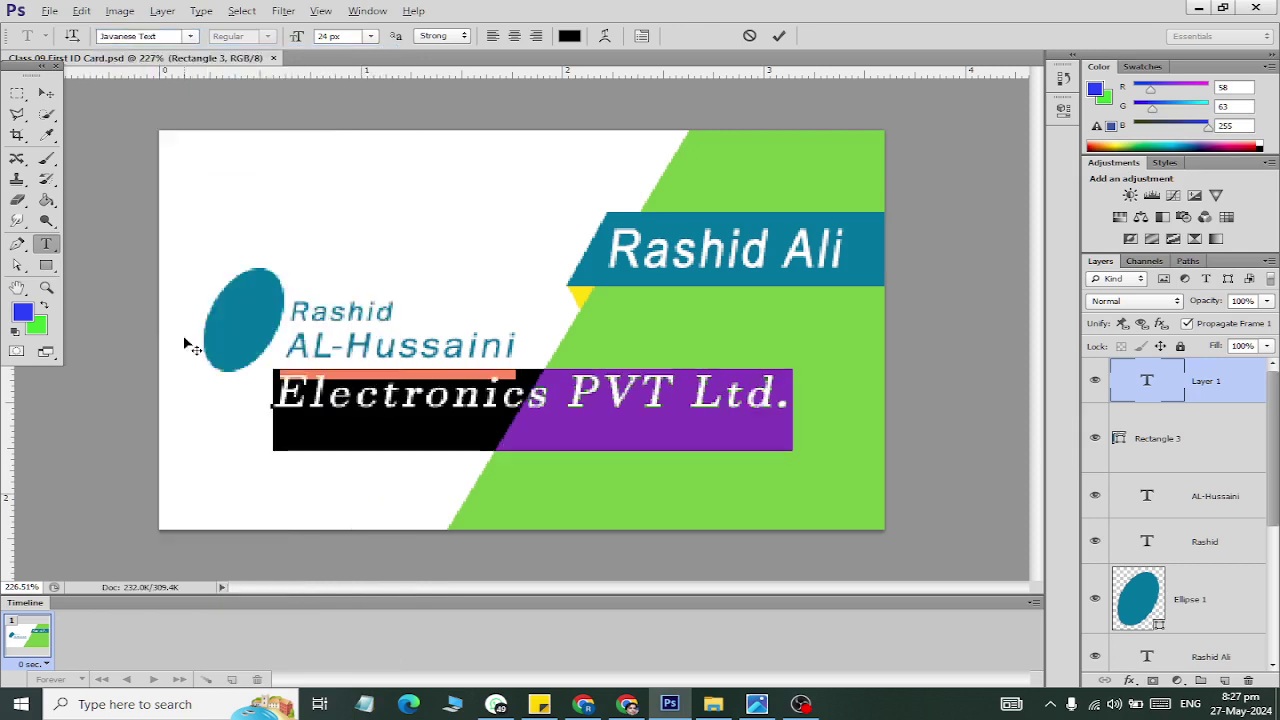
pyautogui.click(46, 93)
# Step: Scale down the 'Electronics PVT Ltd.' text and position it under the teal underline
pyautogui.hotkey('ctrl', 't')
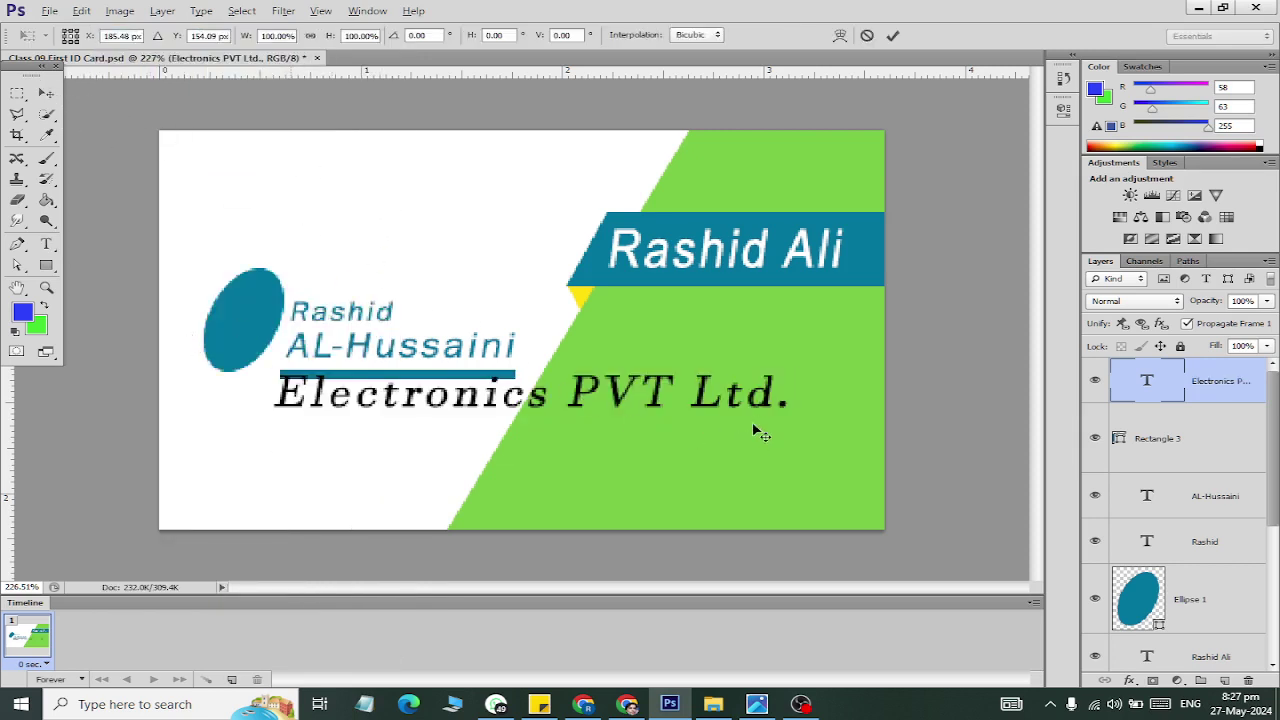
pyautogui.moveTo(792, 451); pyautogui.dragTo(681, 433)
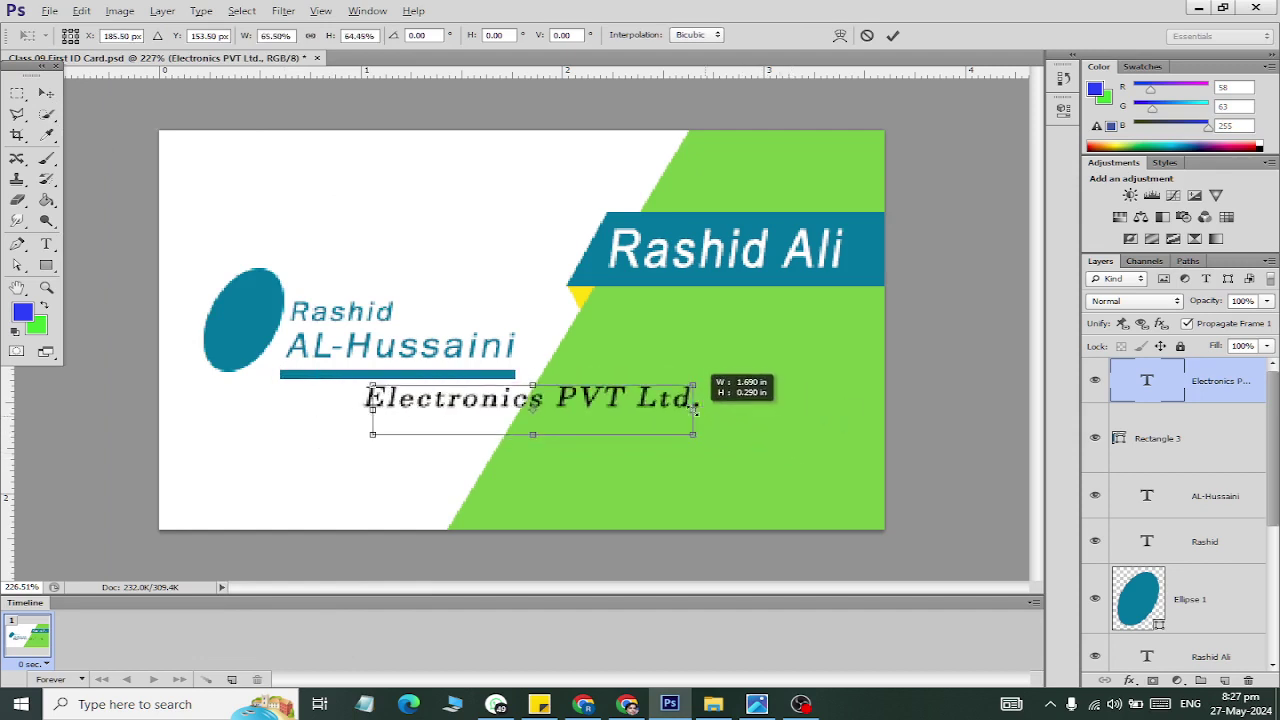
pyautogui.moveTo(521, 433)
pyautogui.mouseDown()
pyautogui.moveTo(532, 441)
pyautogui.moveTo(445, 405)
pyautogui.mouseUp()
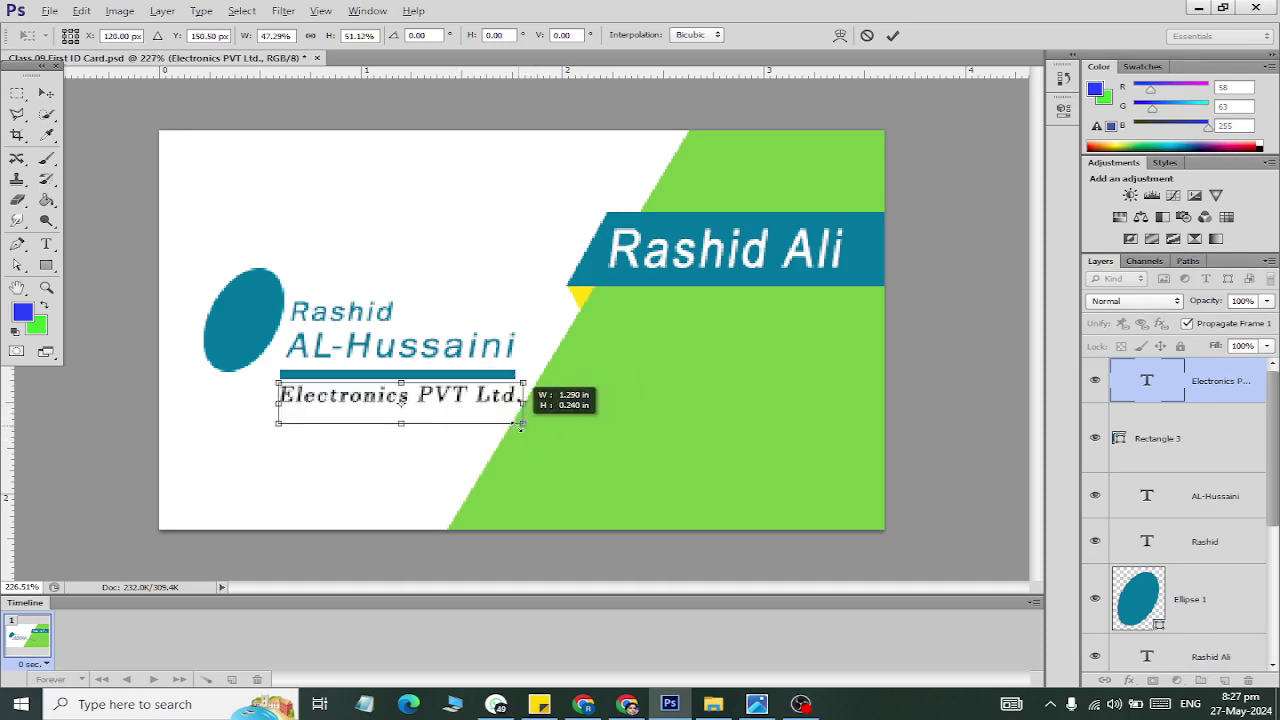
pyautogui.moveTo(543, 425); pyautogui.dragTo(514, 421)
pyautogui.click(50, 97)
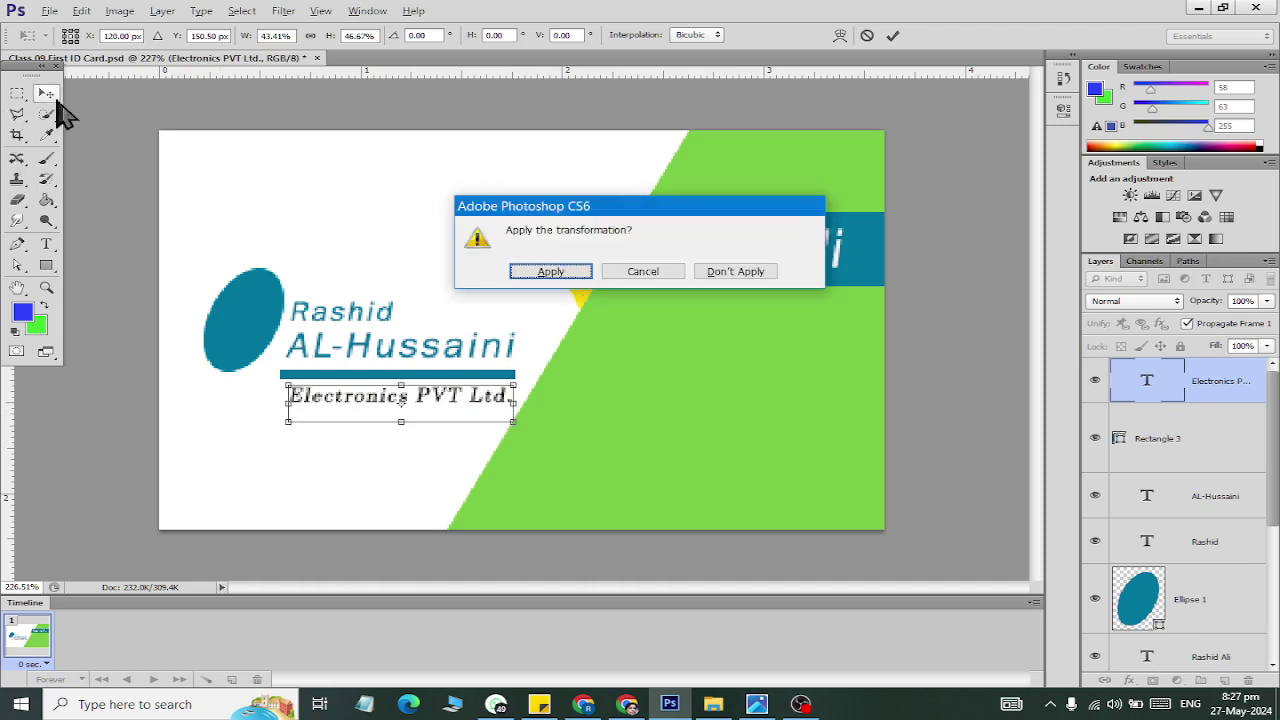
pyautogui.click(540, 271)
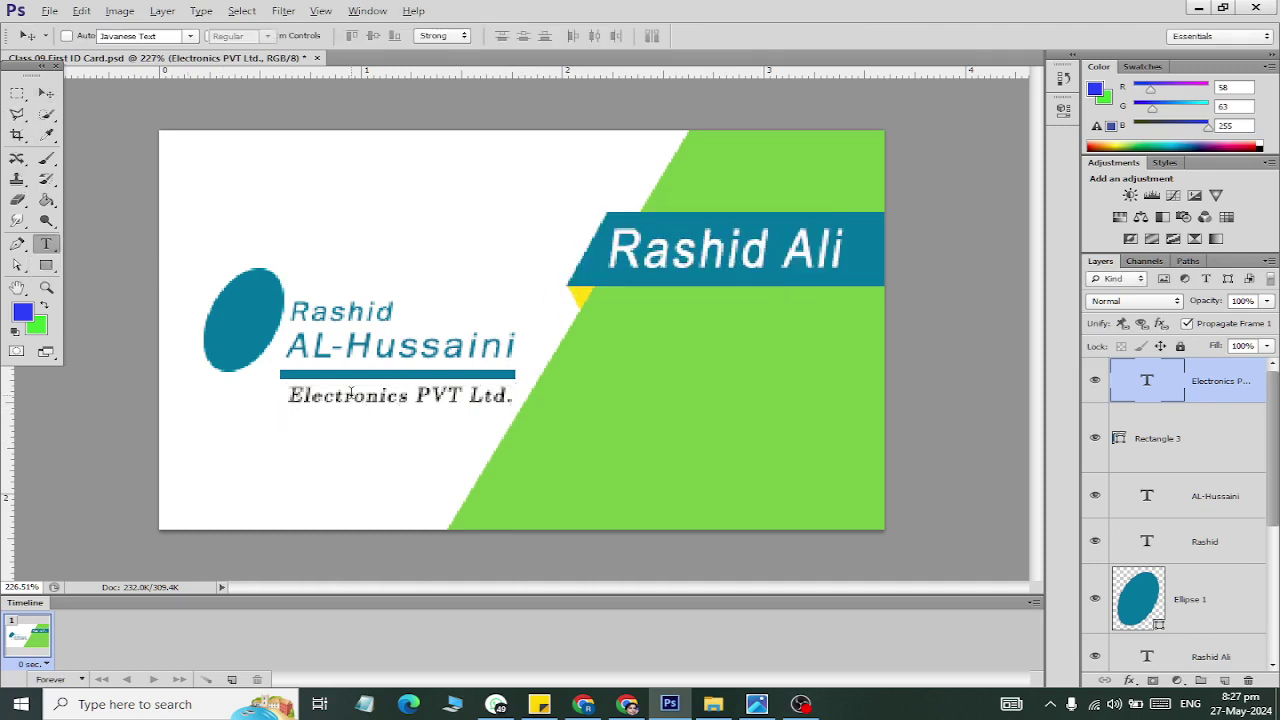
# Step: Rewrite the line as 'Digital Marketing Agency' and nudge it left to align with the surname
pyautogui.tripleClick(352, 393)
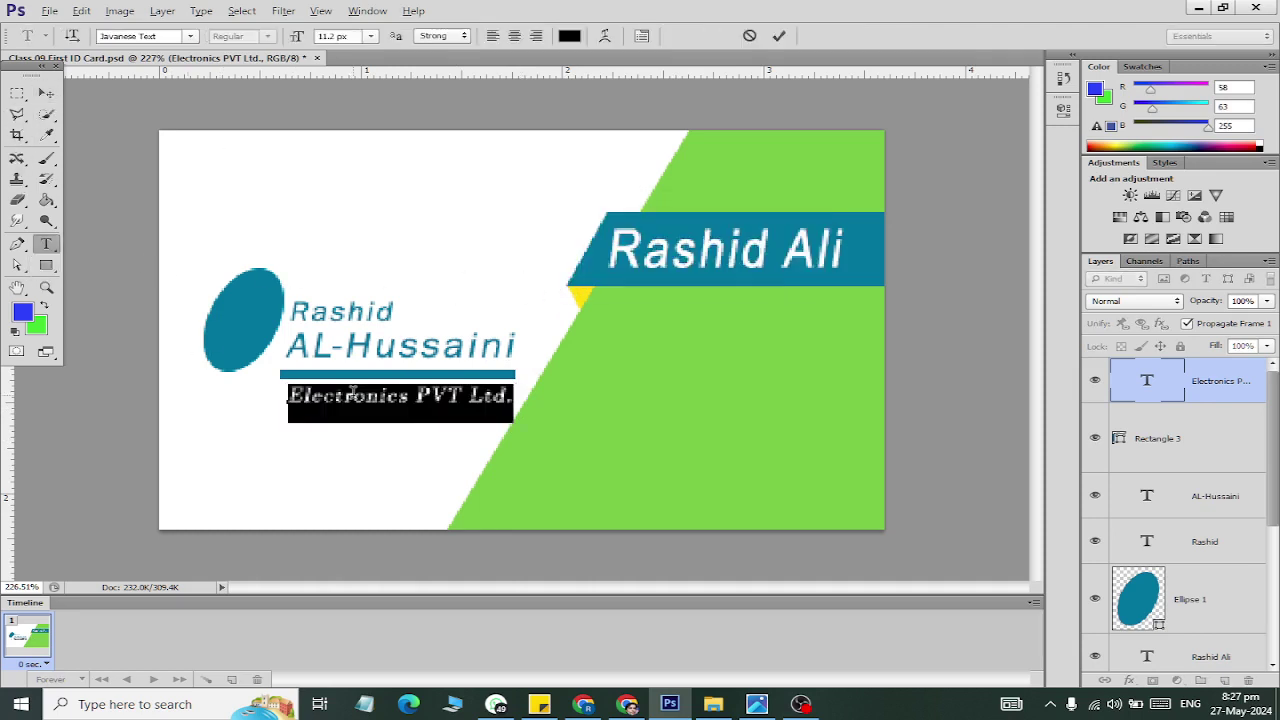
pyautogui.click(305, 413)
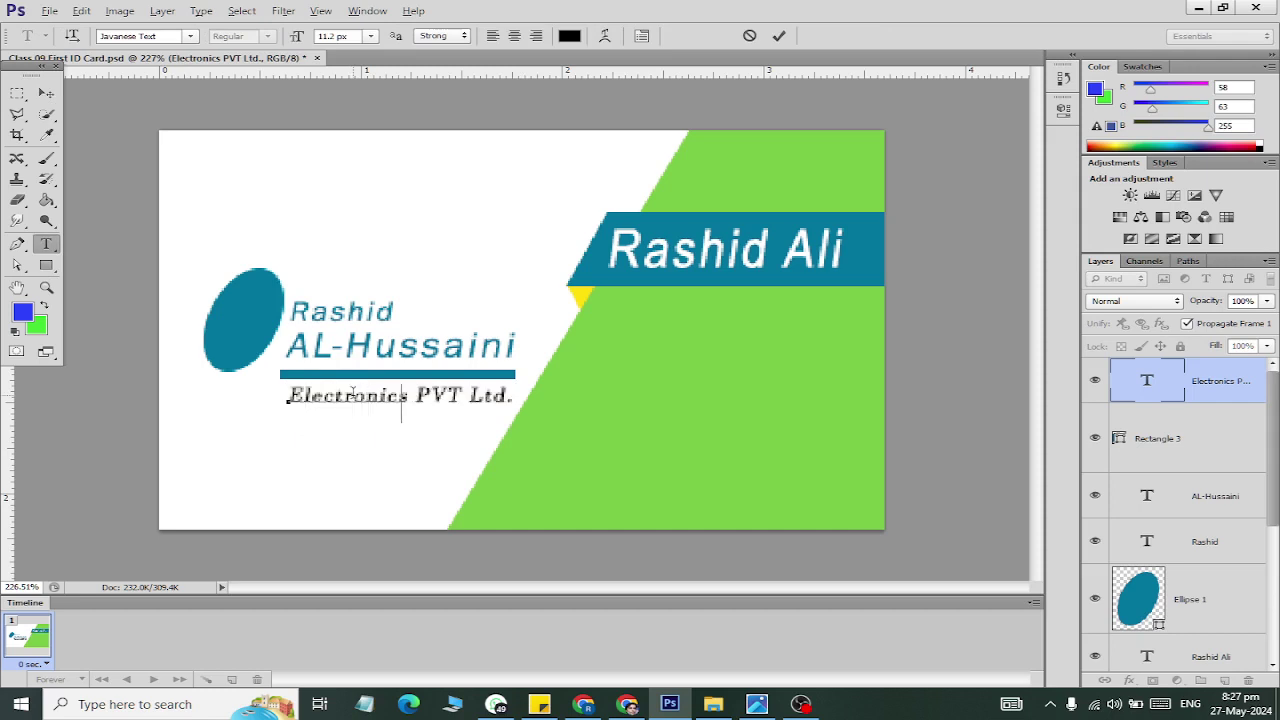
pyautogui.write('Digital Marketing')
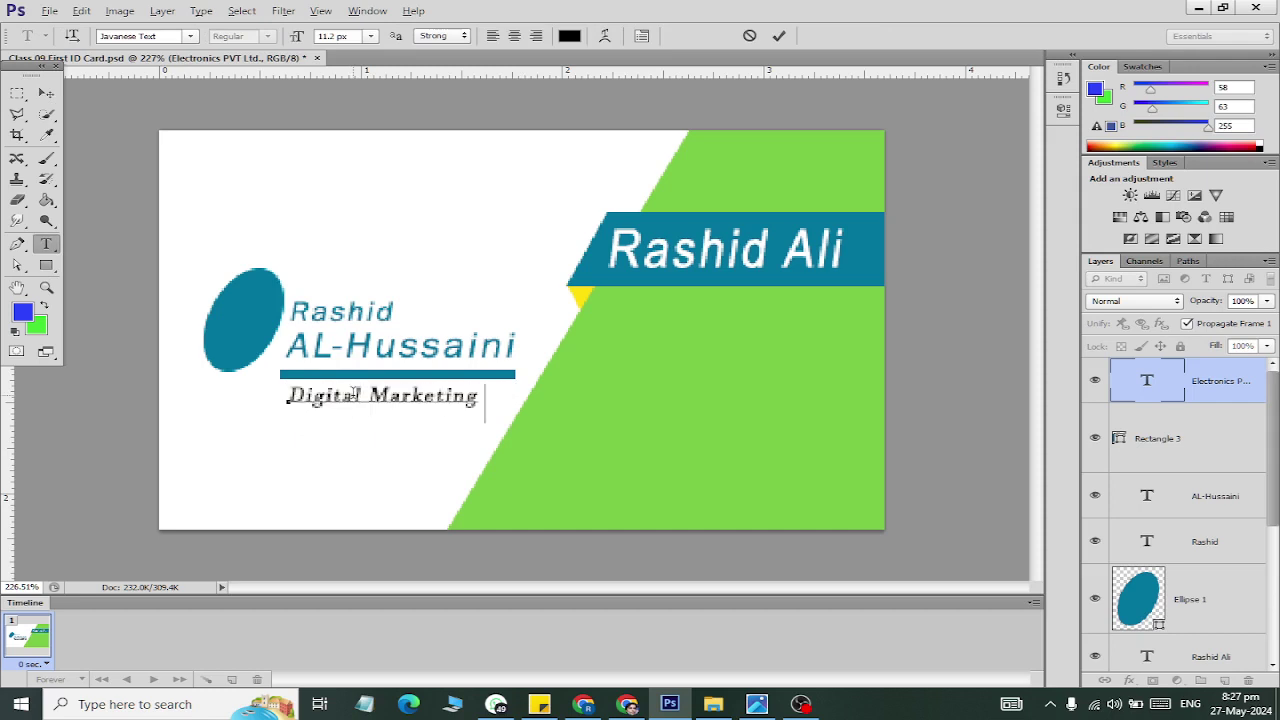
pyautogui.write(' Agency')
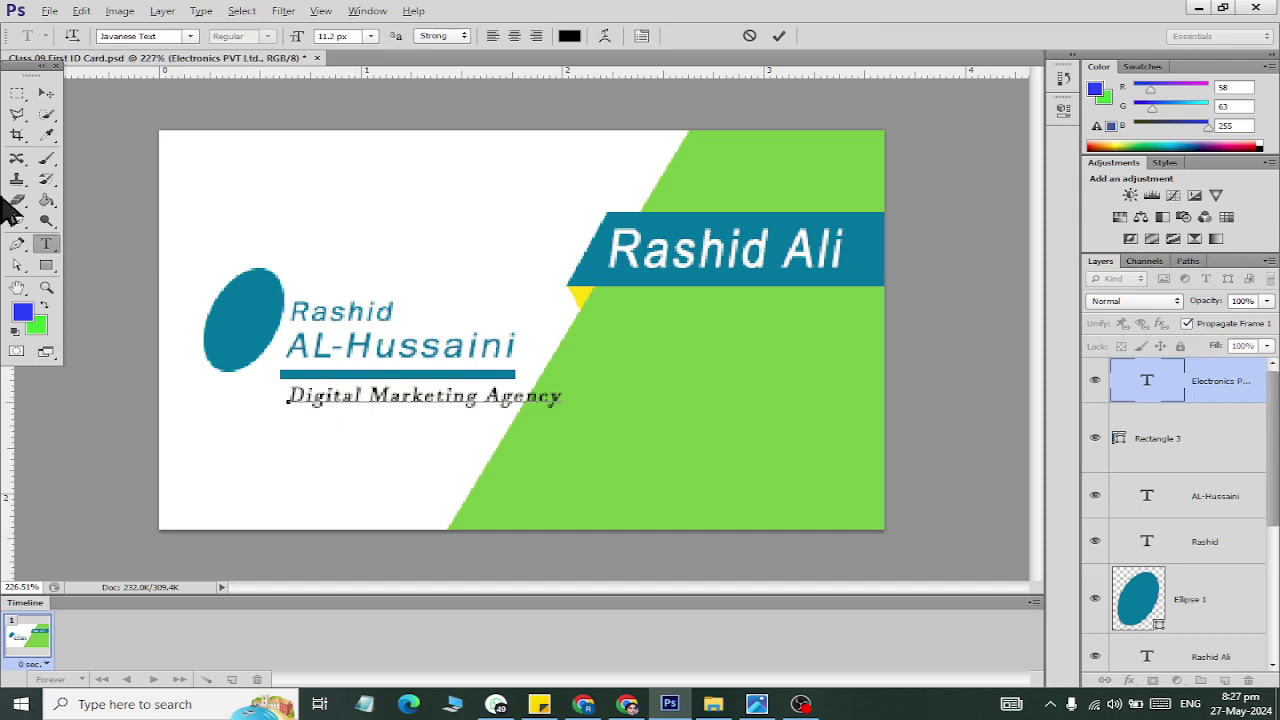
pyautogui.click(45, 93)
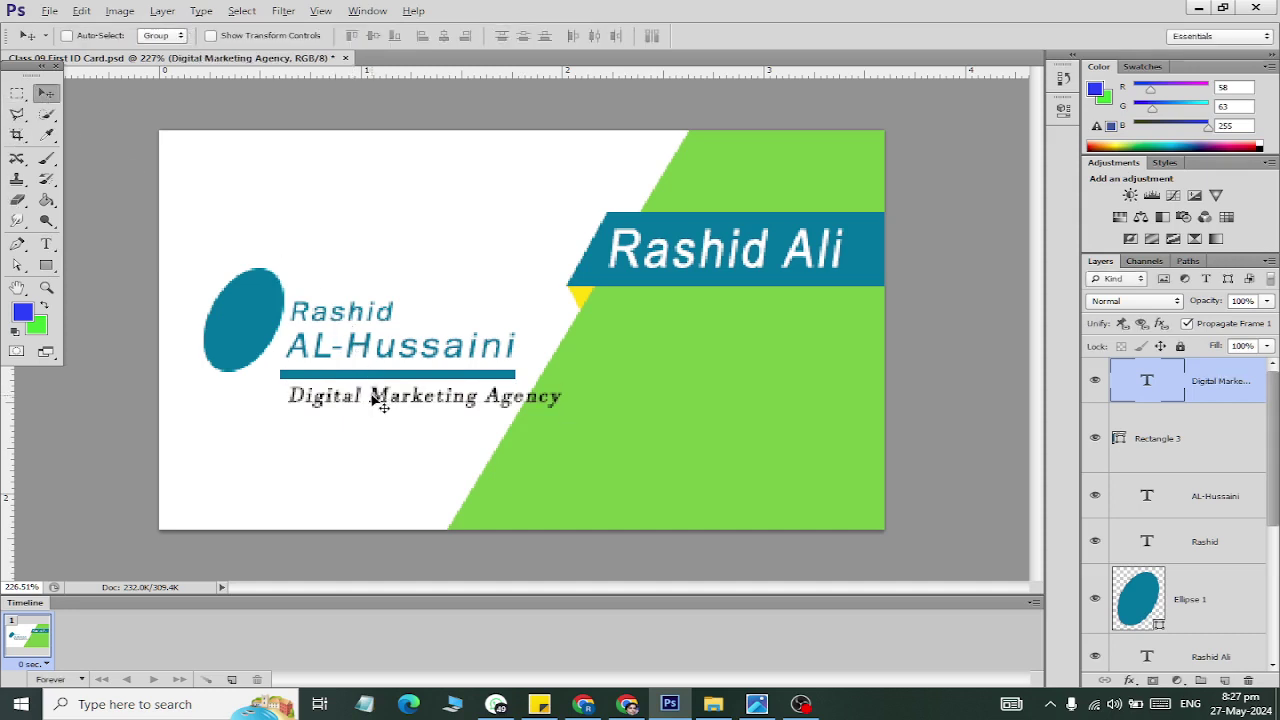
pyautogui.moveTo(372, 397); pyautogui.dragTo(329, 398)
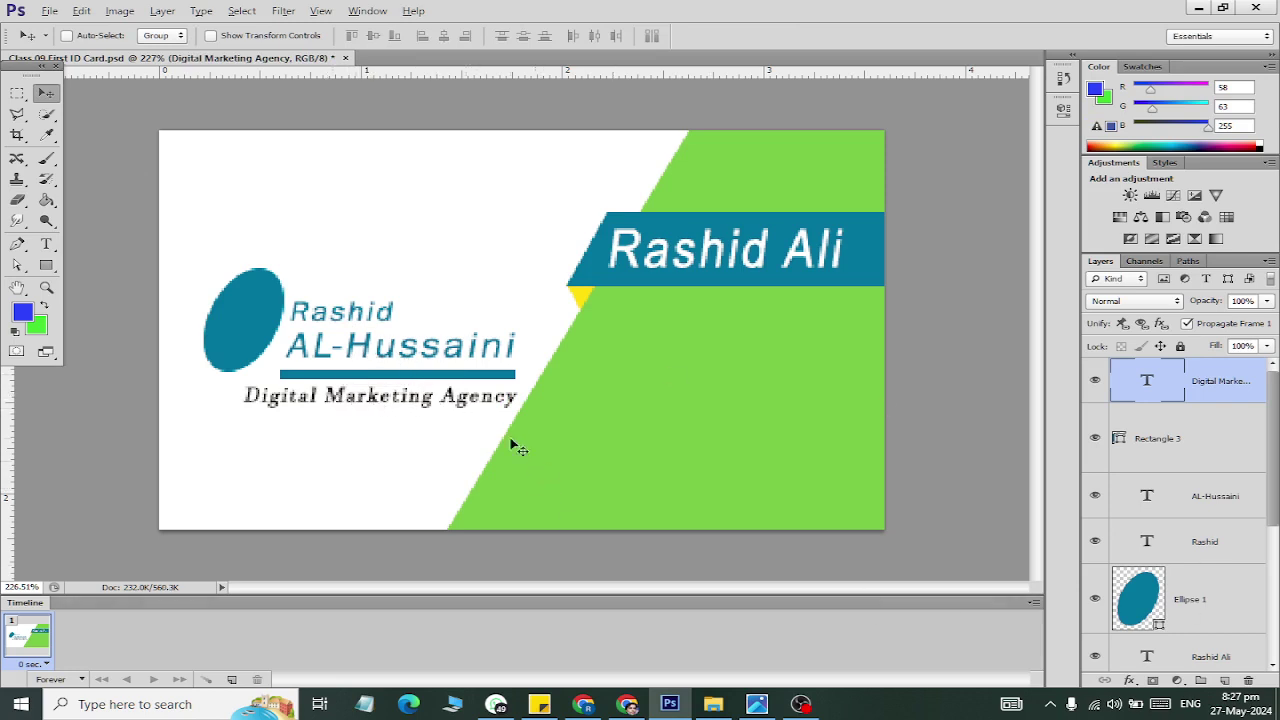
pyautogui.click(1177, 628)
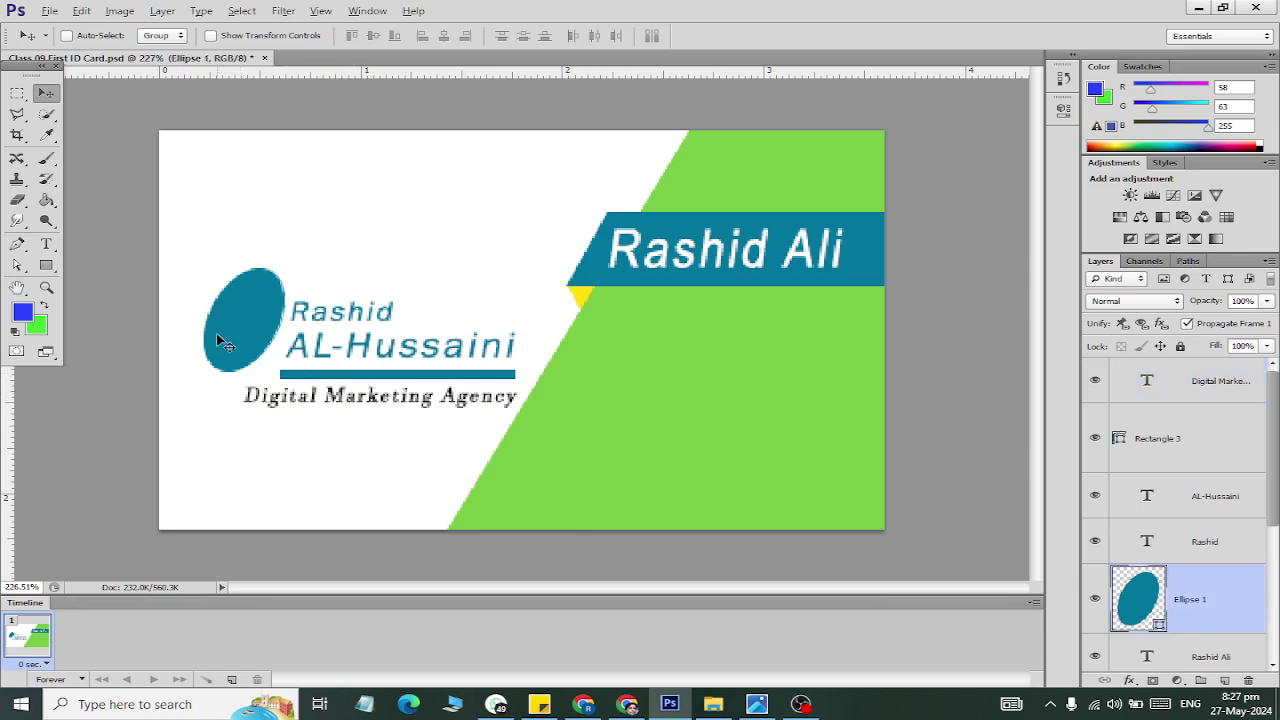
# Step: Move the teal ellipse left and widen the underline bar leftward to 110.26%
pyautogui.moveTo(217, 337); pyautogui.dragTo(197, 350)
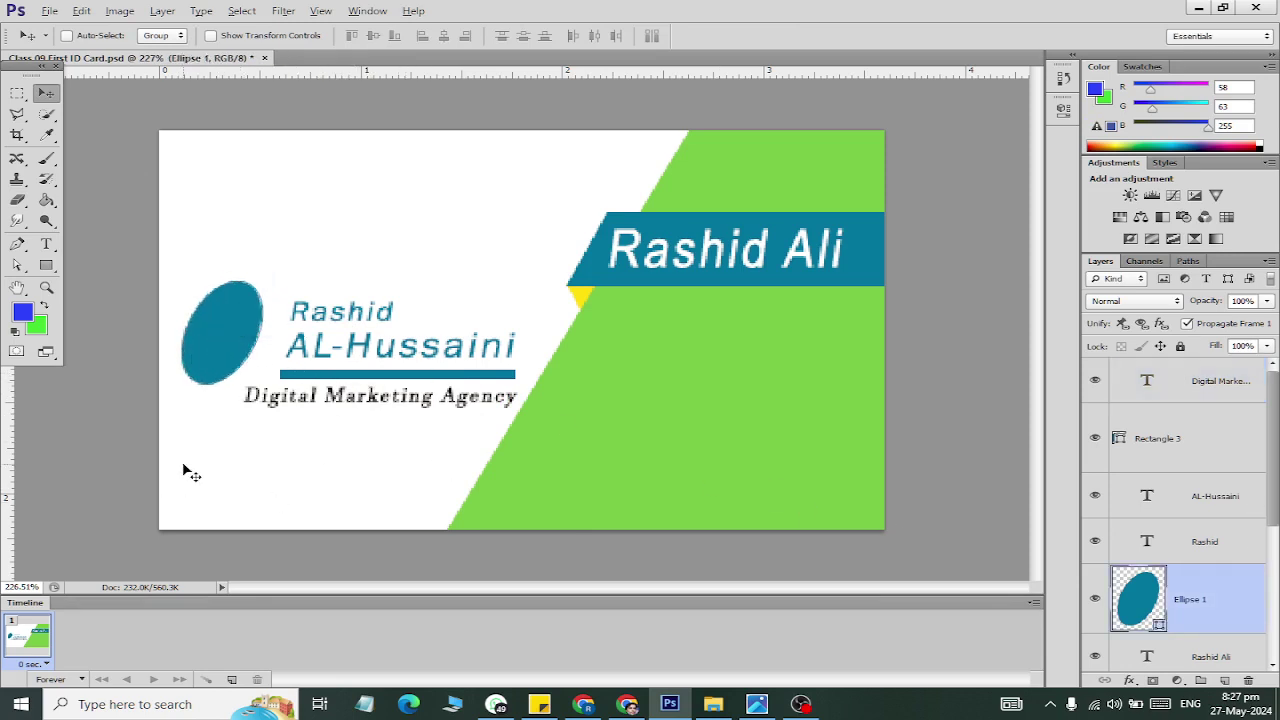
pyautogui.click(1177, 445)
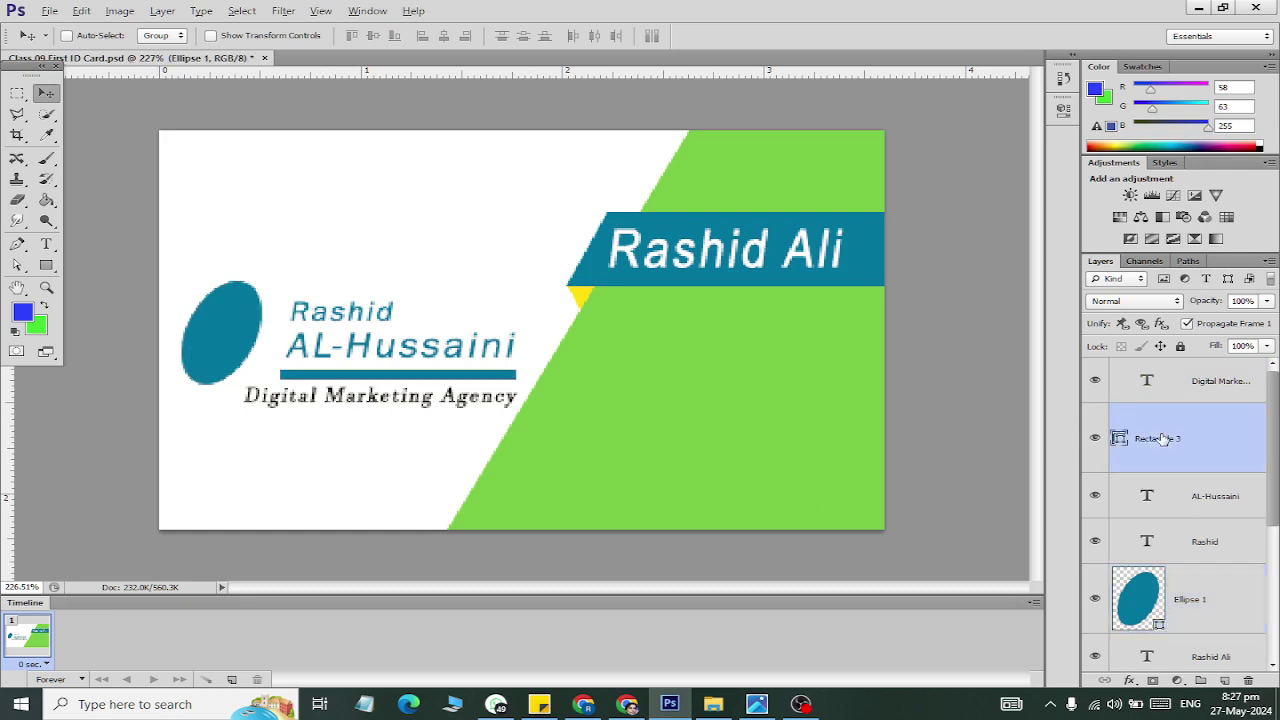
pyautogui.hotkey('ctrl', 't')
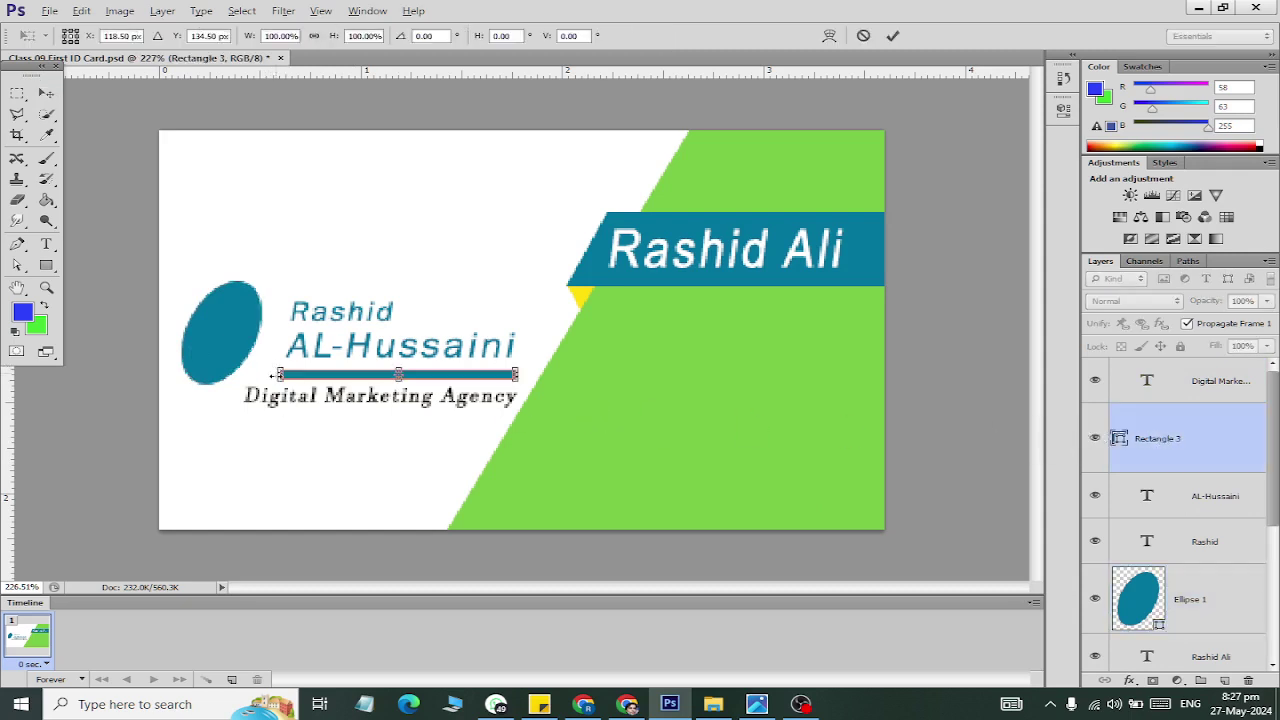
pyautogui.moveTo(279, 374); pyautogui.dragTo(256, 374)
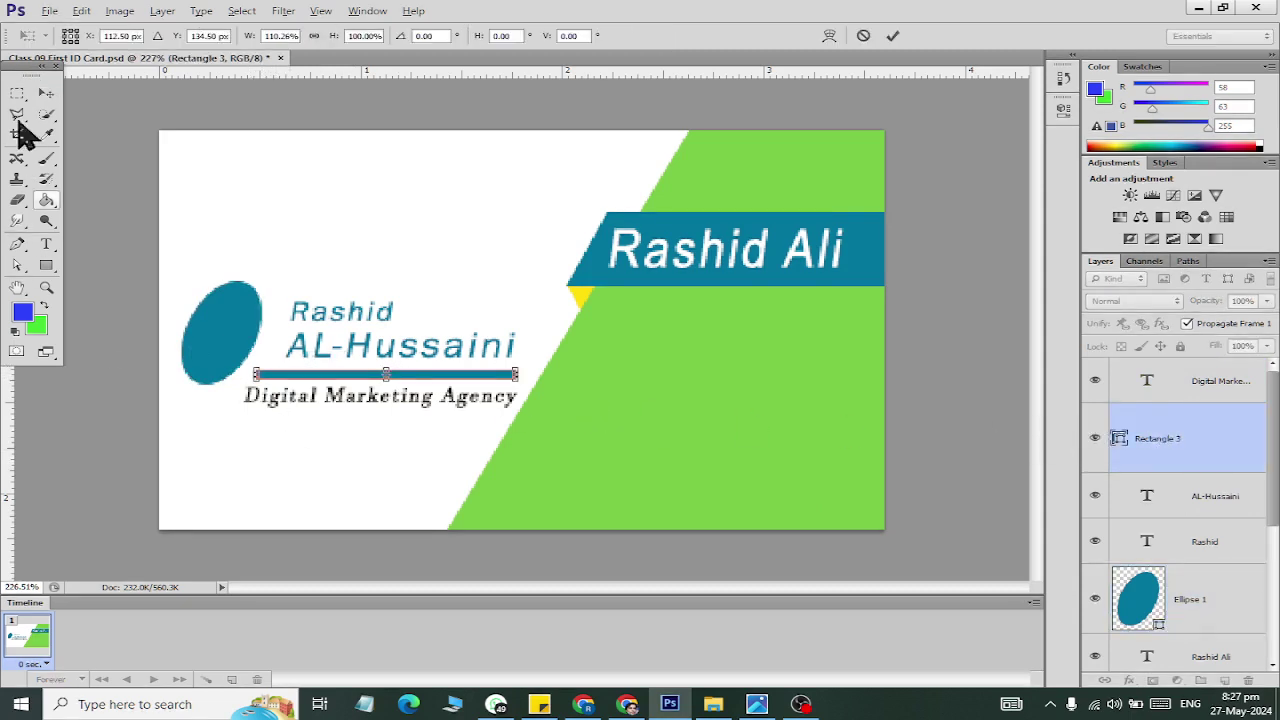
pyautogui.click(46, 93)
pyautogui.click(548, 272)
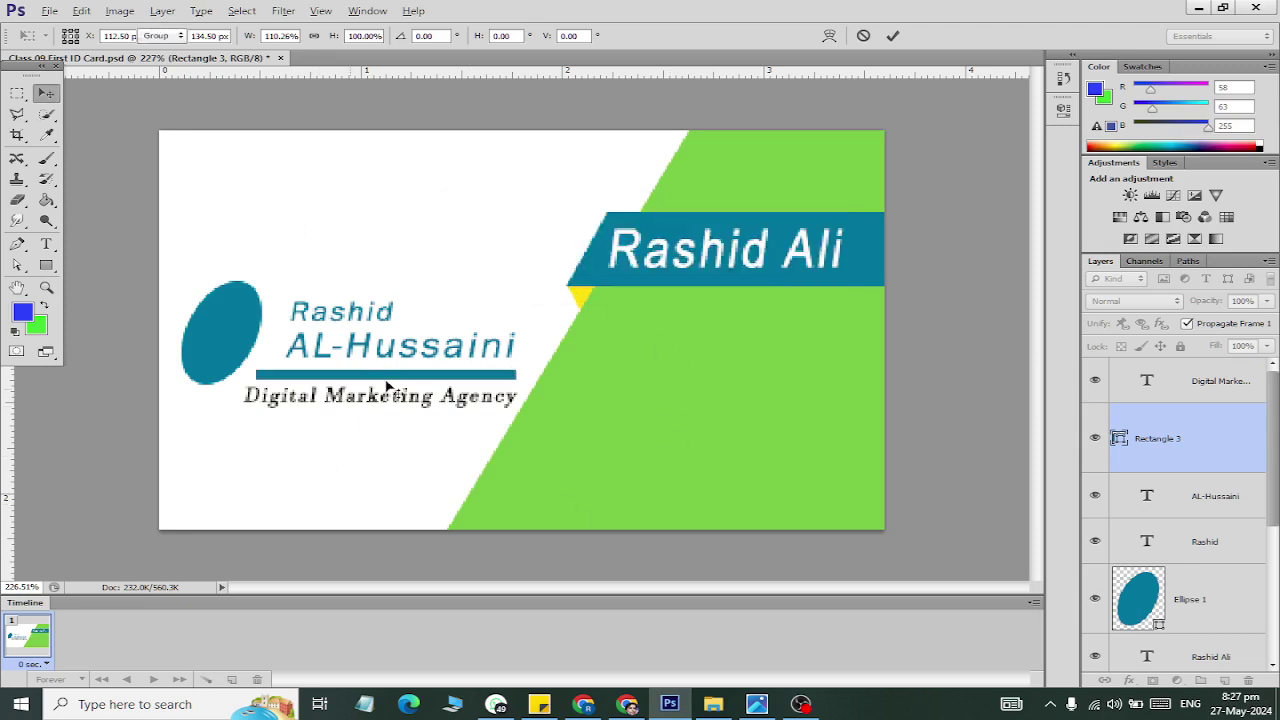
pyautogui.click(46, 244)
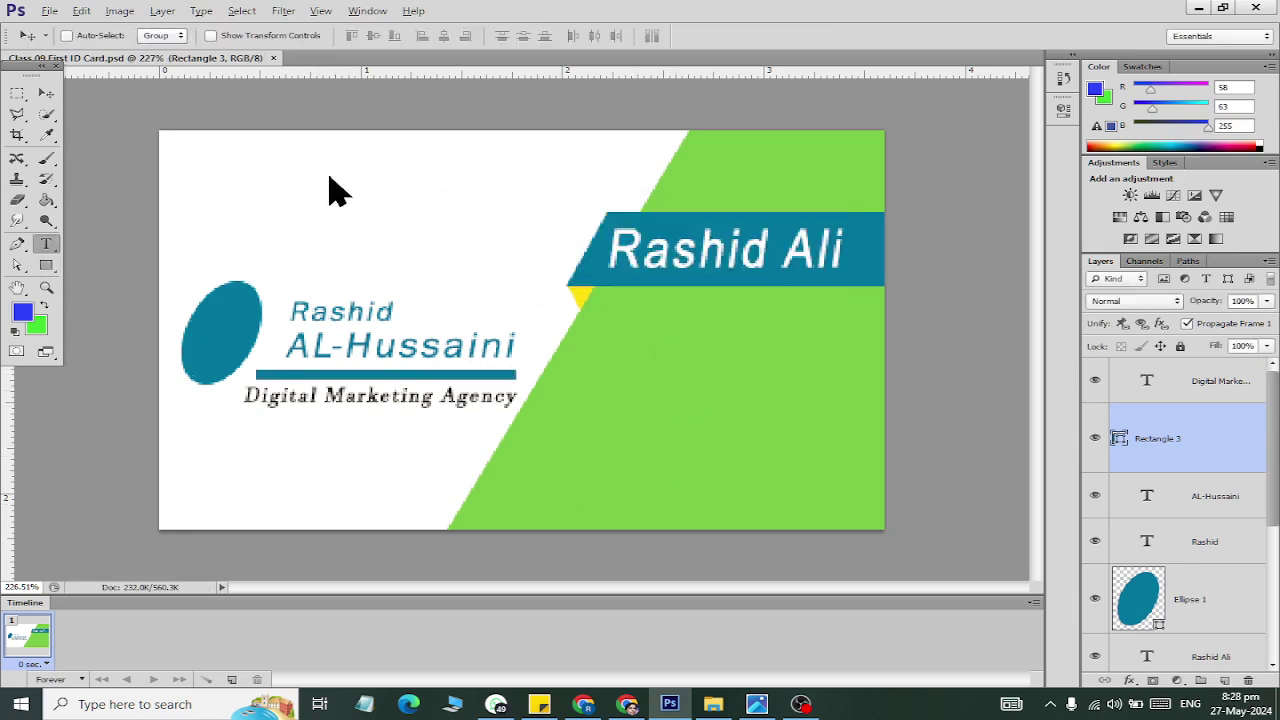
# Step: Add 'R&S' text near the card's top, initially in Lucida Handwriting
pyautogui.click(333, 176)
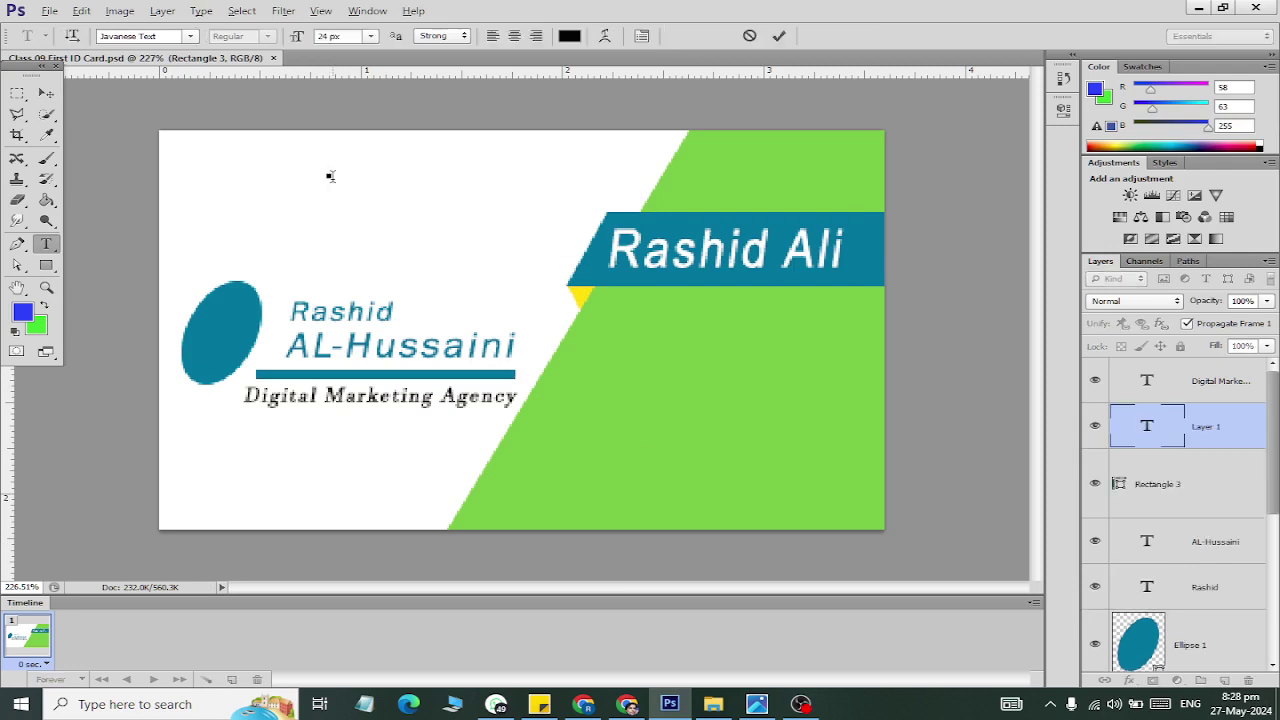
pyautogui.write('R&S')
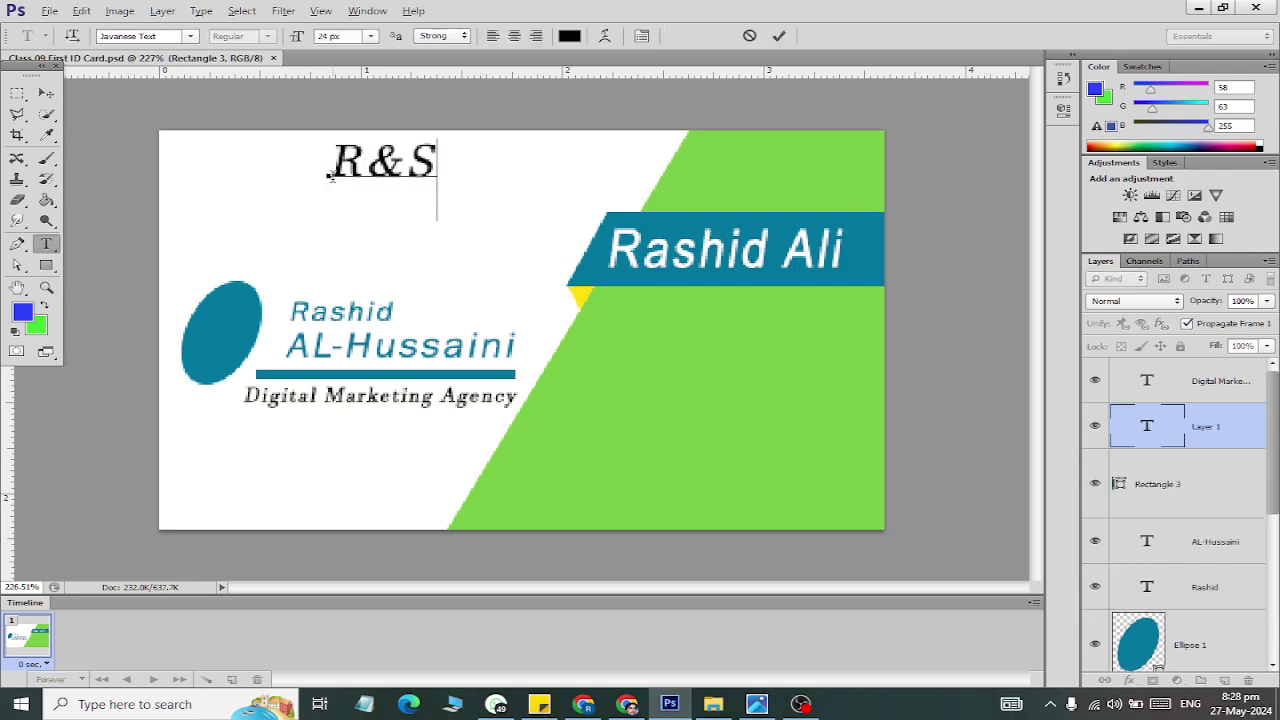
pyautogui.hotkey('ctrl', 'a')
pyautogui.click(189, 36)
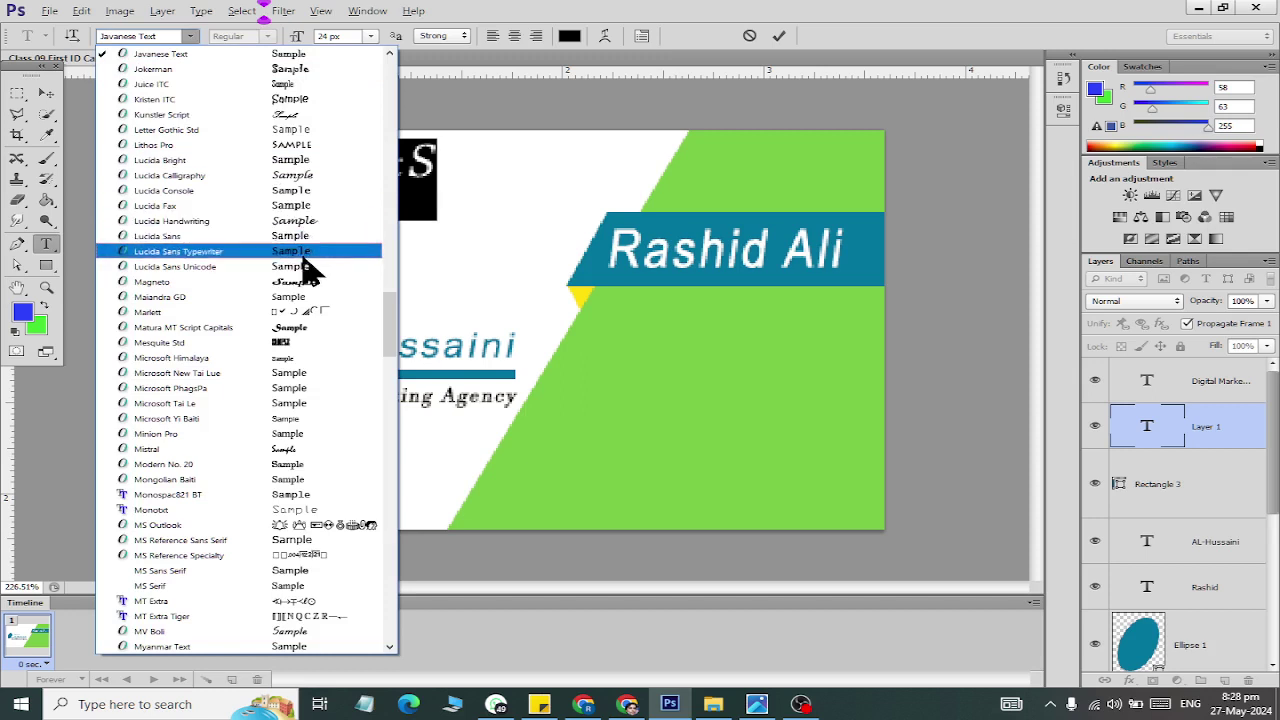
pyautogui.click(313, 222)
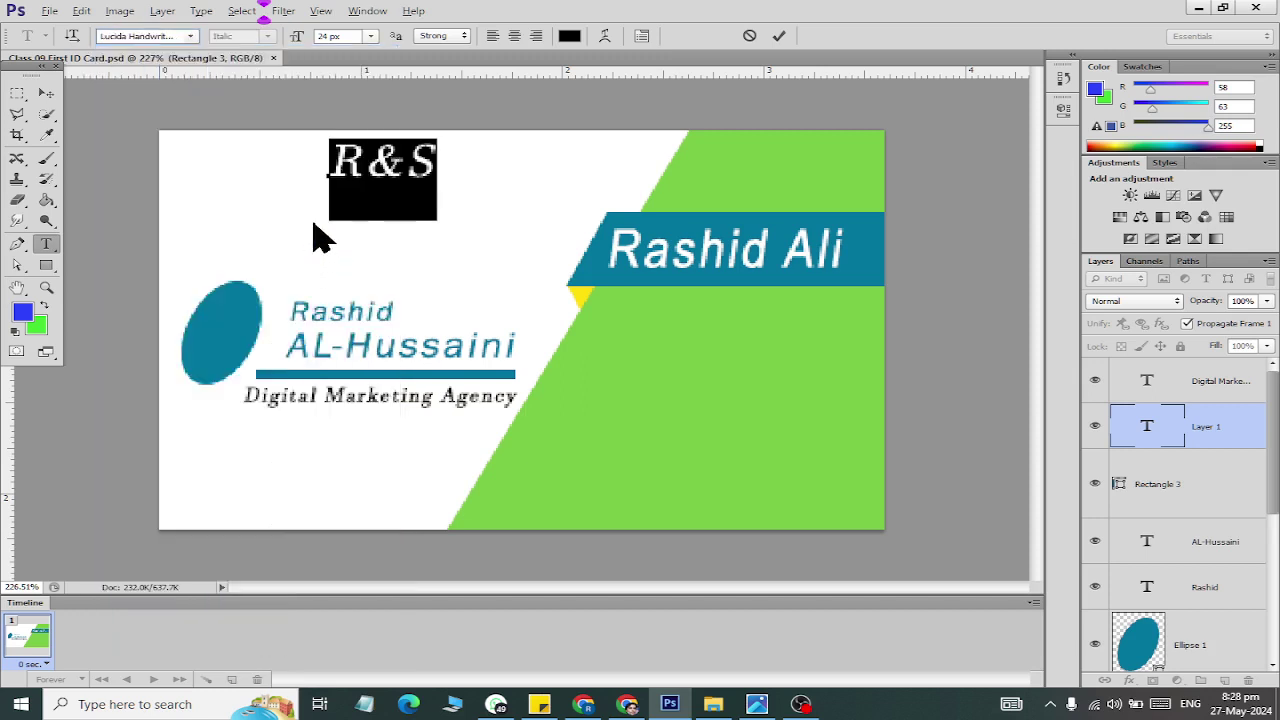
# Step: Change the R&S font to Segoe Script with Bold style
pyautogui.click(189, 36)
pyautogui.click(189, 40)
pyautogui.click(189, 37)
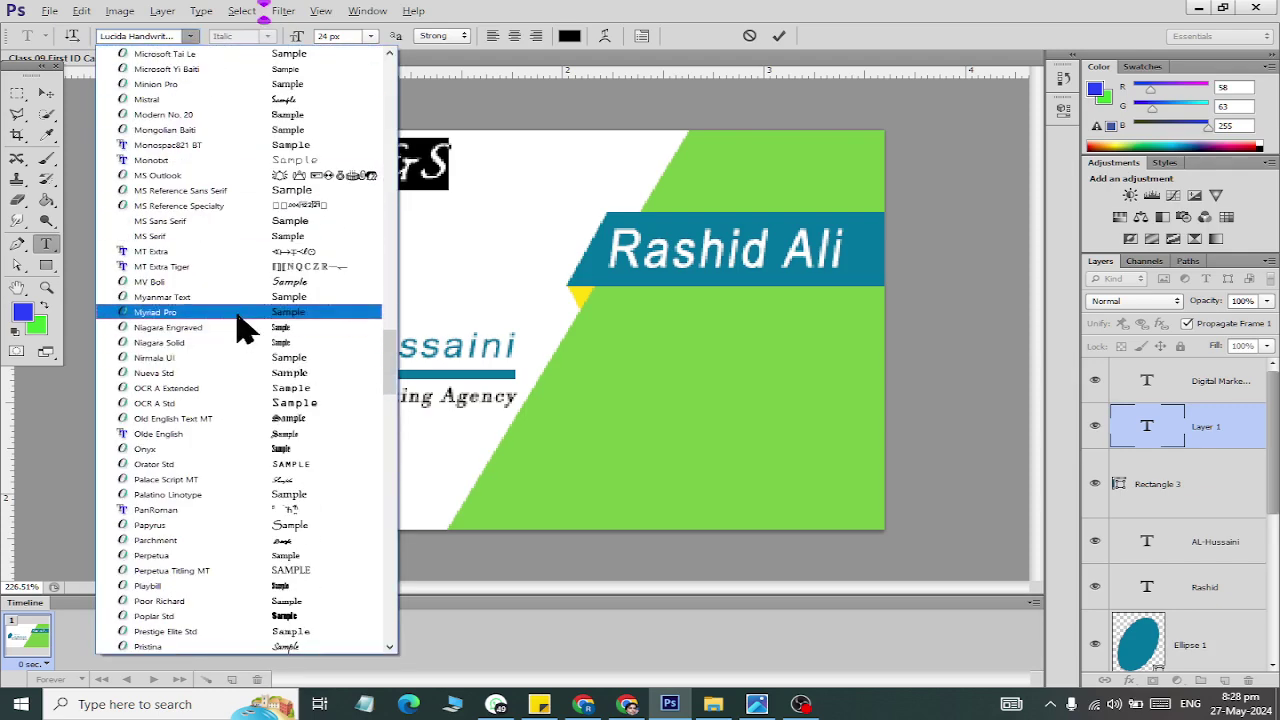
pyautogui.scroll(-2, 240, 330)
pyautogui.scroll(-3, 240, 385)
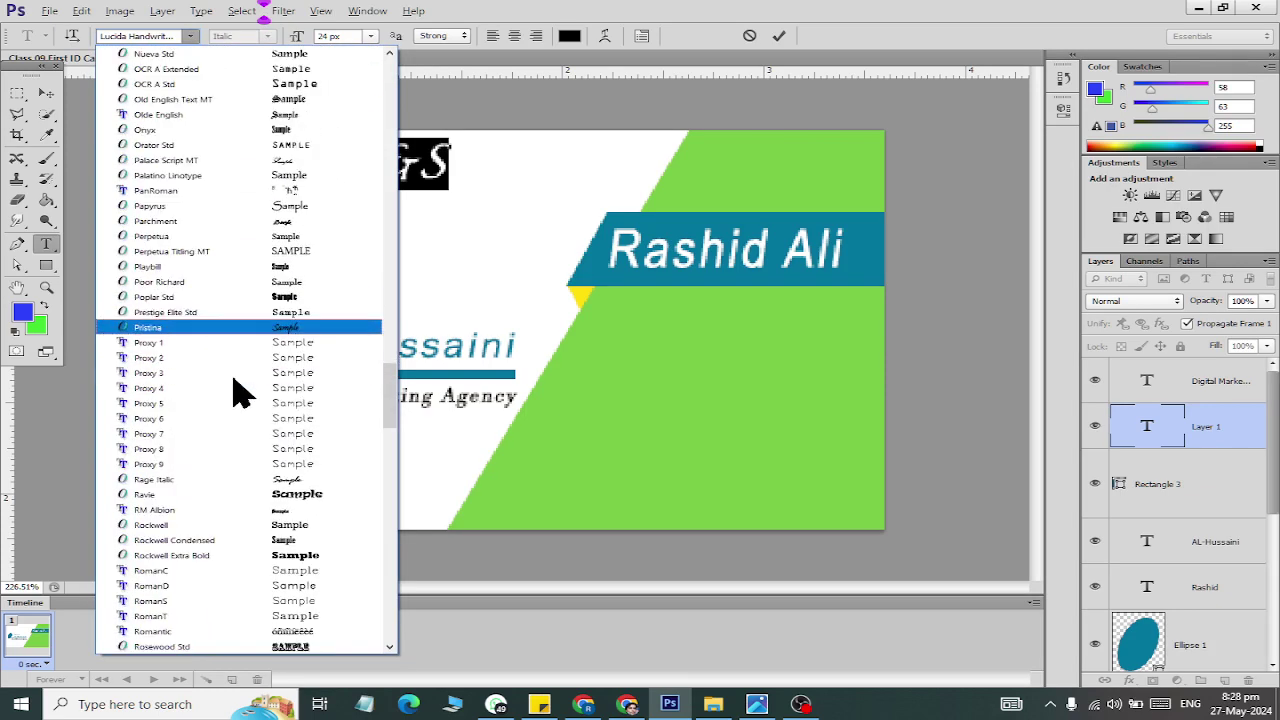
pyautogui.scroll(-3, 240, 385)
pyautogui.scroll(-7, 240, 380)
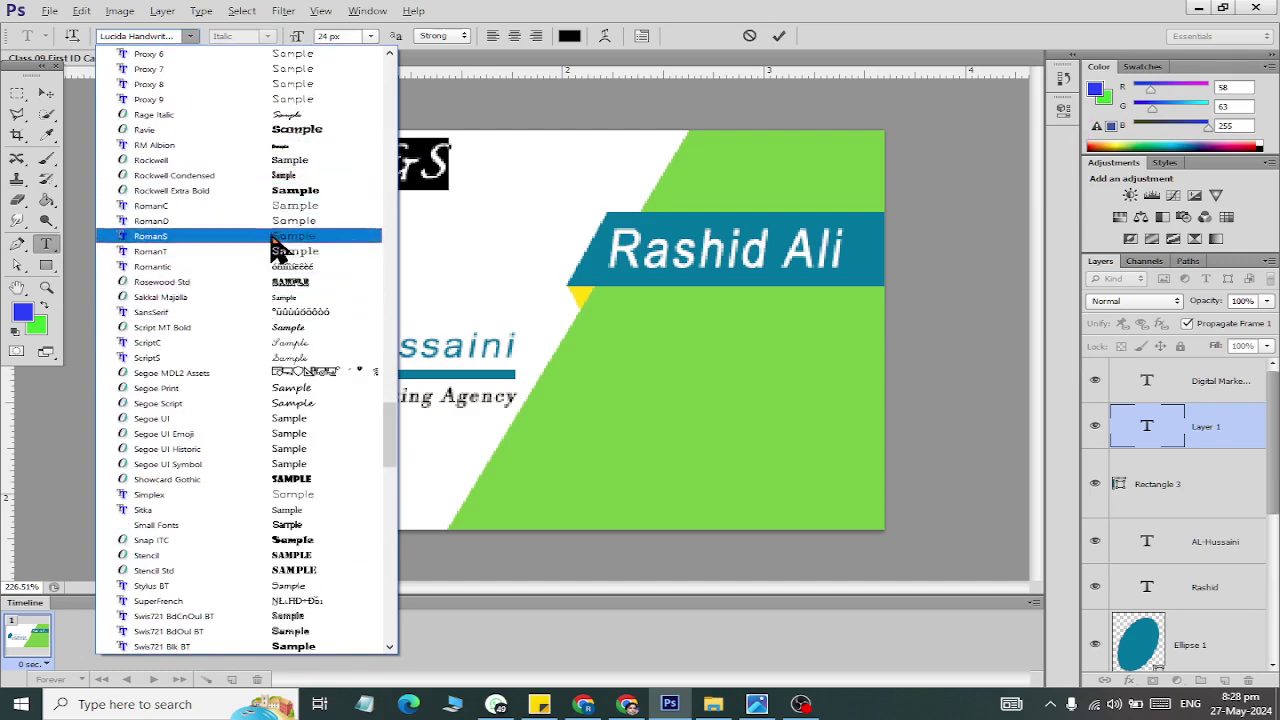
pyautogui.scroll(-4, 278, 250)
pyautogui.click(280, 221)
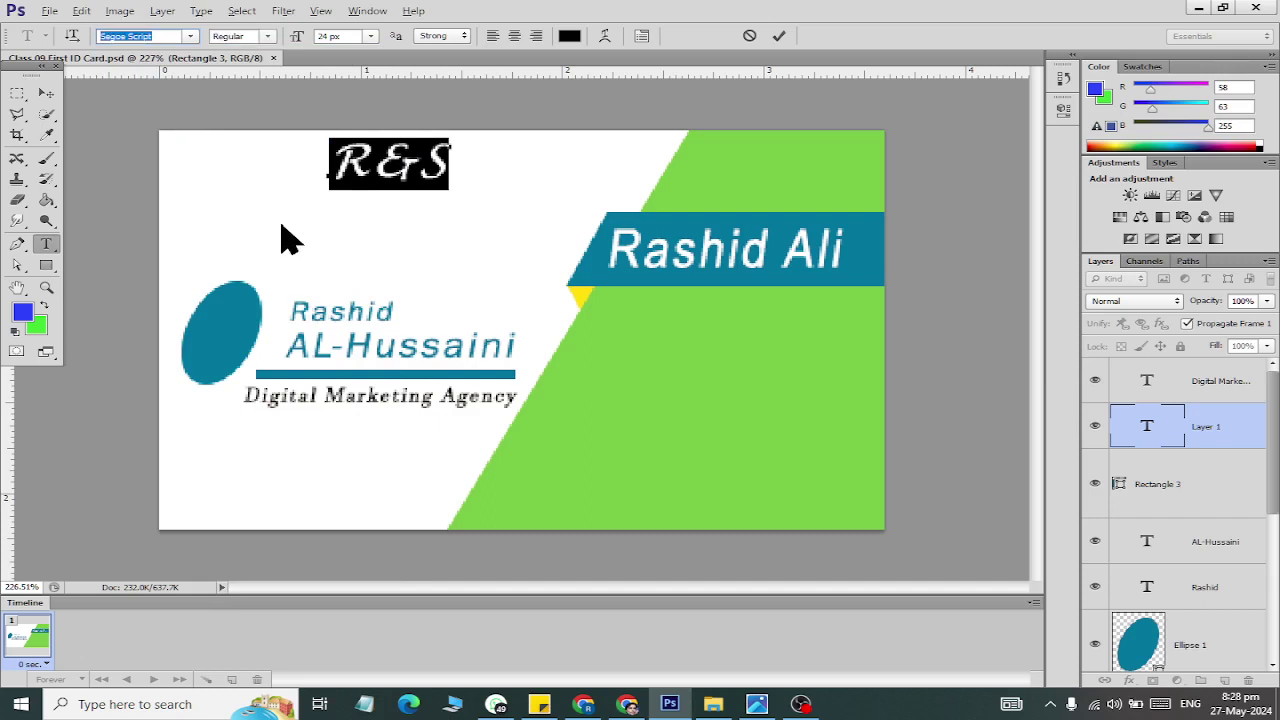
pyautogui.press('Down')
pyautogui.press('Down')
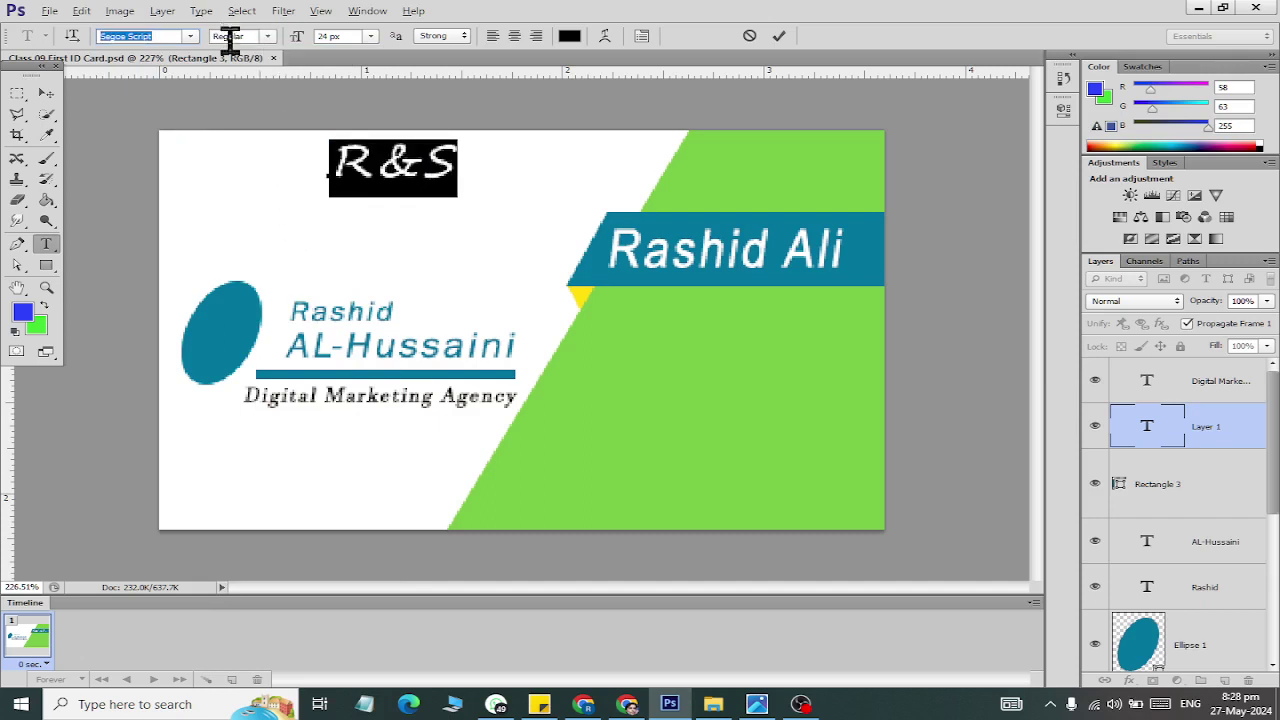
pyautogui.click(268, 38)
pyautogui.click(266, 64)
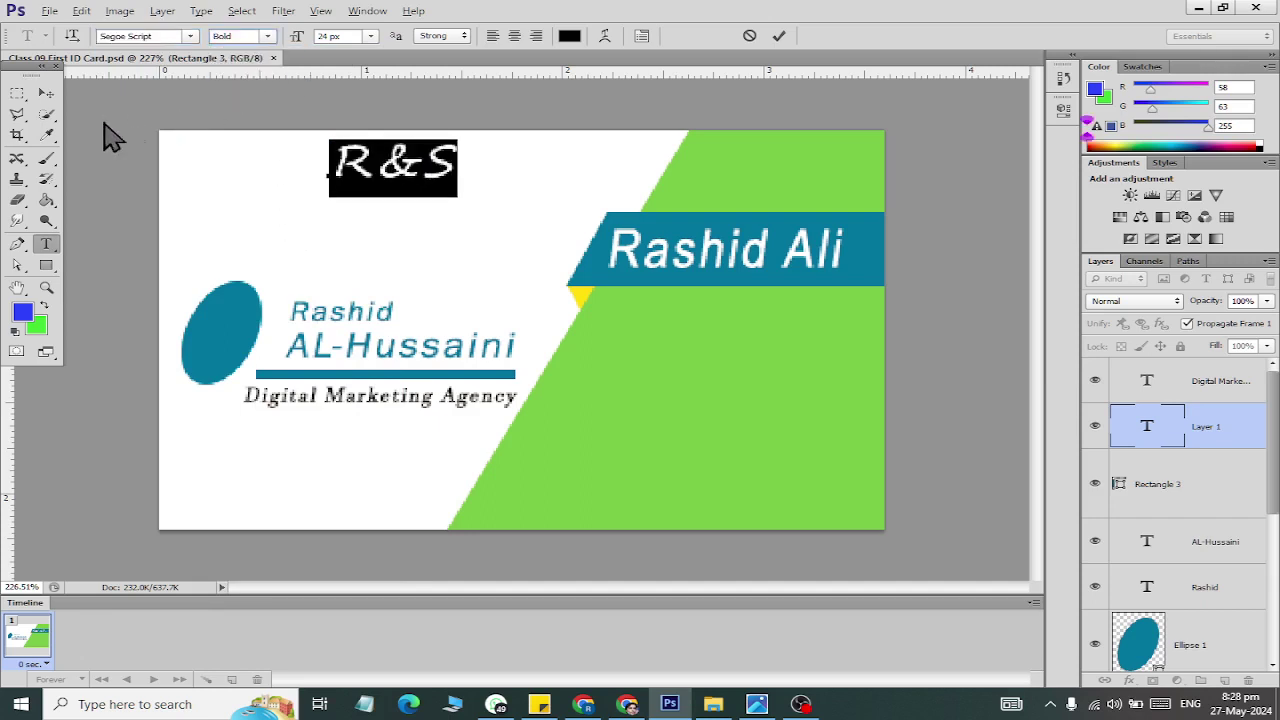
pyautogui.click(54, 100)
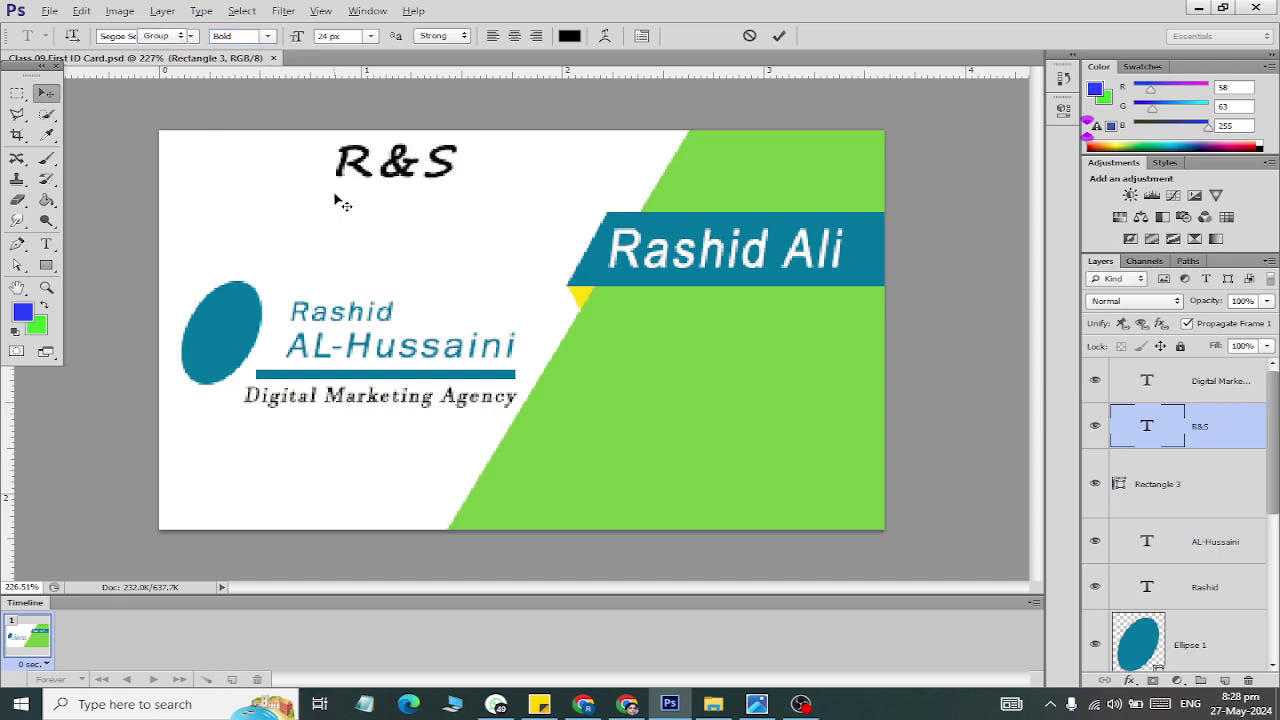
# Step: Shrink R&S onto the teal ellipse and rotate it about 53 degrees
pyautogui.hotkey('ctrl', 't')
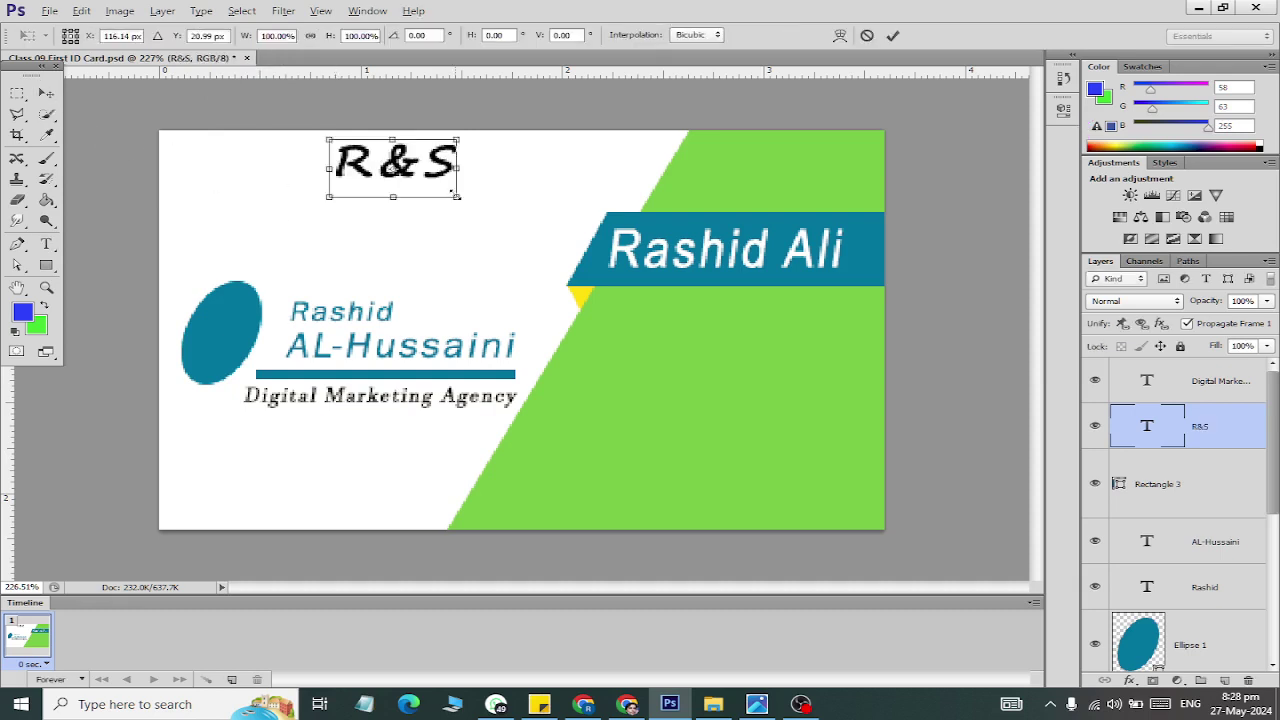
pyautogui.moveTo(455, 195)
pyautogui.mouseDown()
pyautogui.moveTo(432, 185)
pyautogui.moveTo(255, 340)
pyautogui.mouseUp()
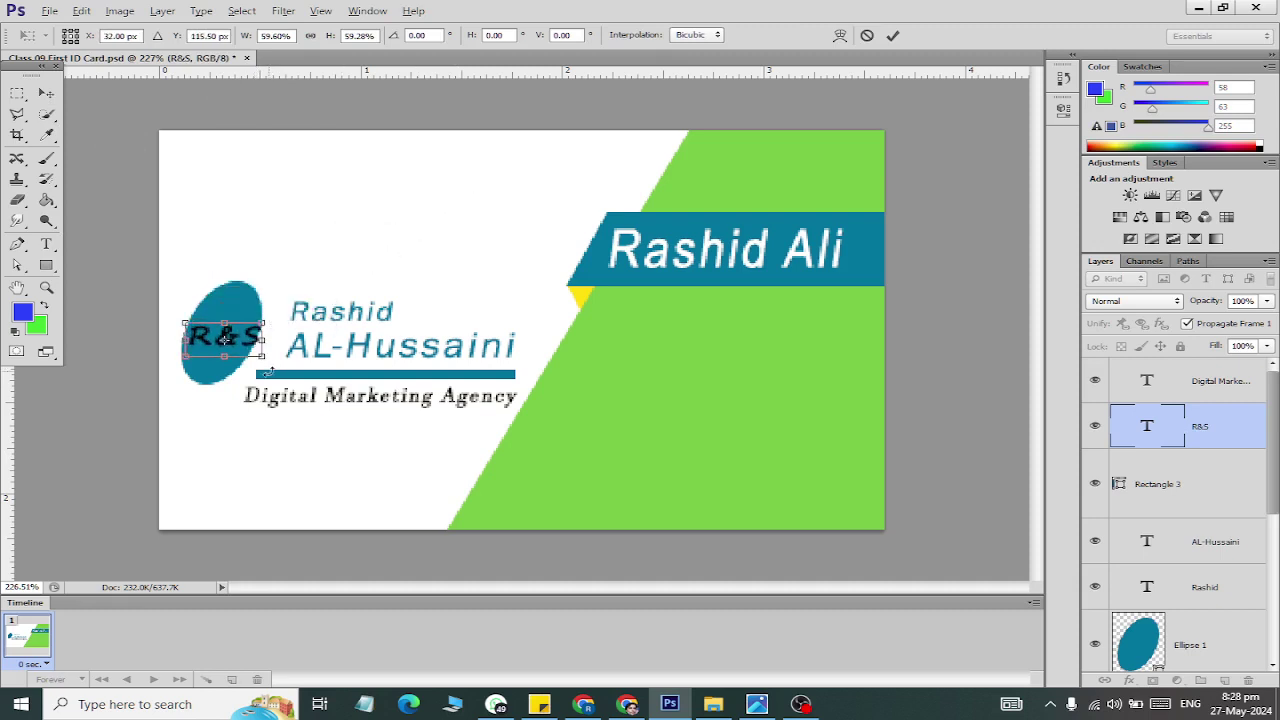
pyautogui.moveTo(268, 372); pyautogui.dragTo(277, 327)
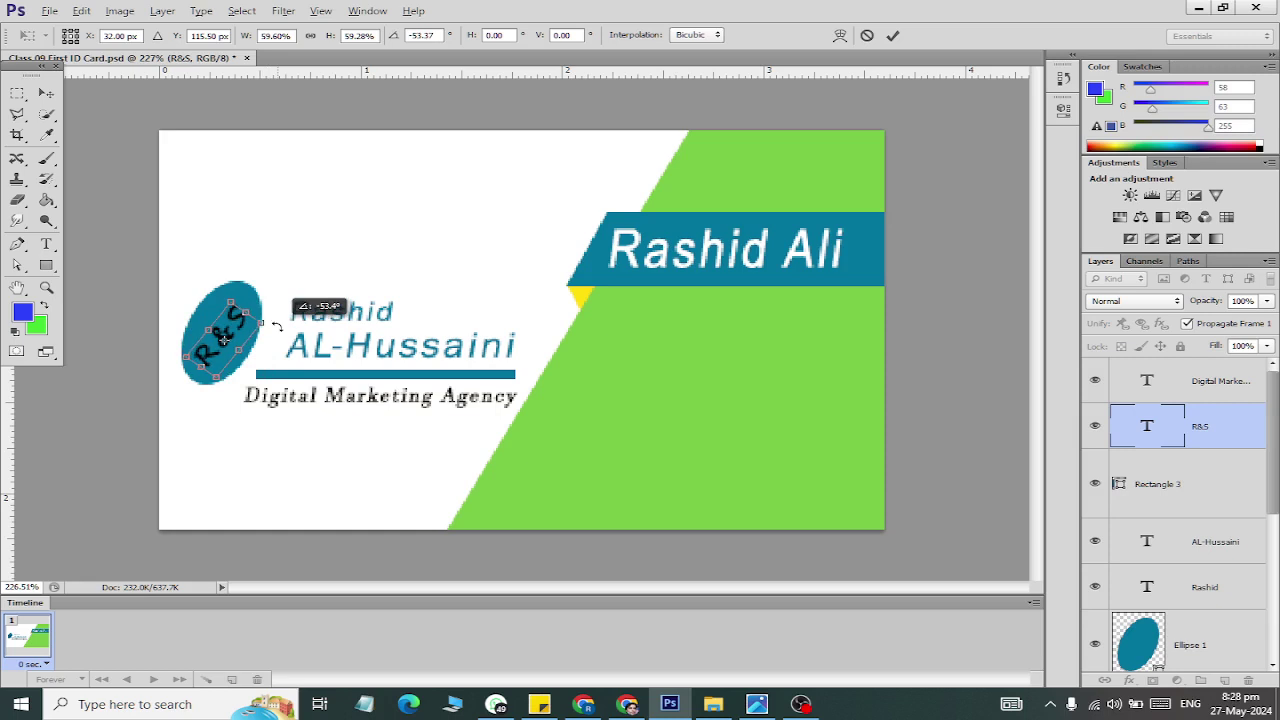
pyautogui.click(48, 93)
pyautogui.click(549, 269)
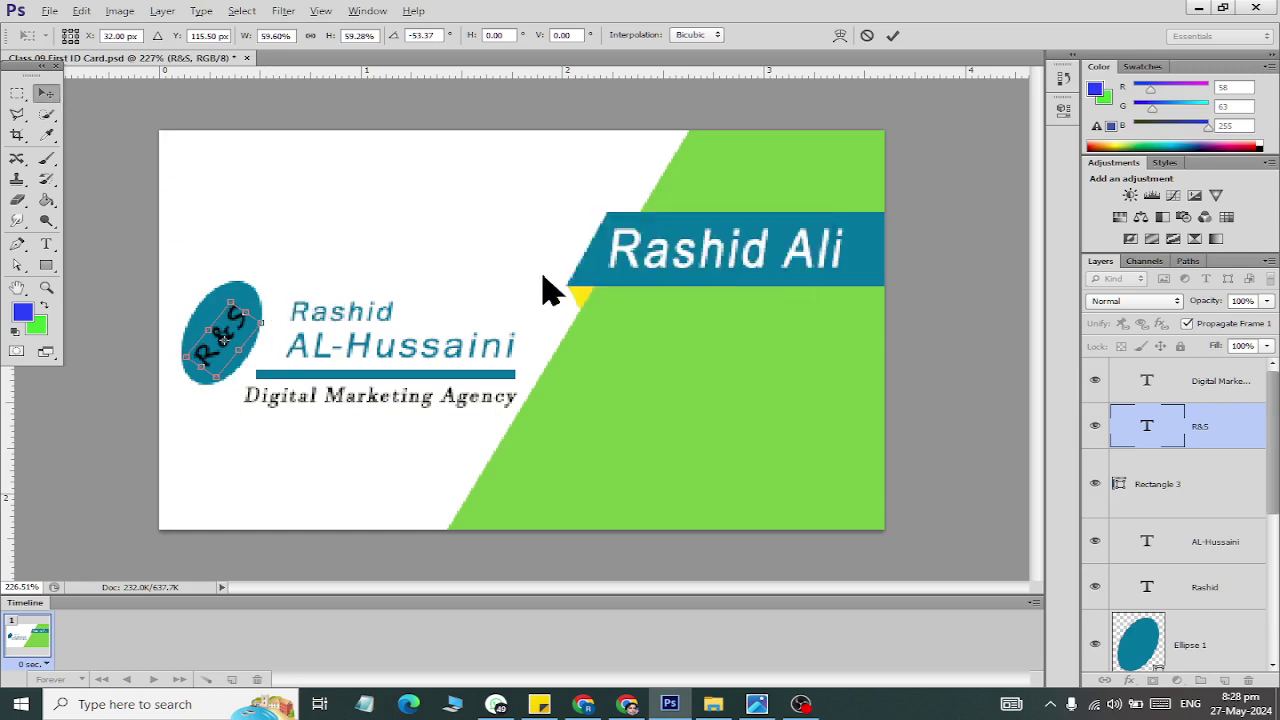
# Step: Colour the R&S text white
pyautogui.click(46, 244)
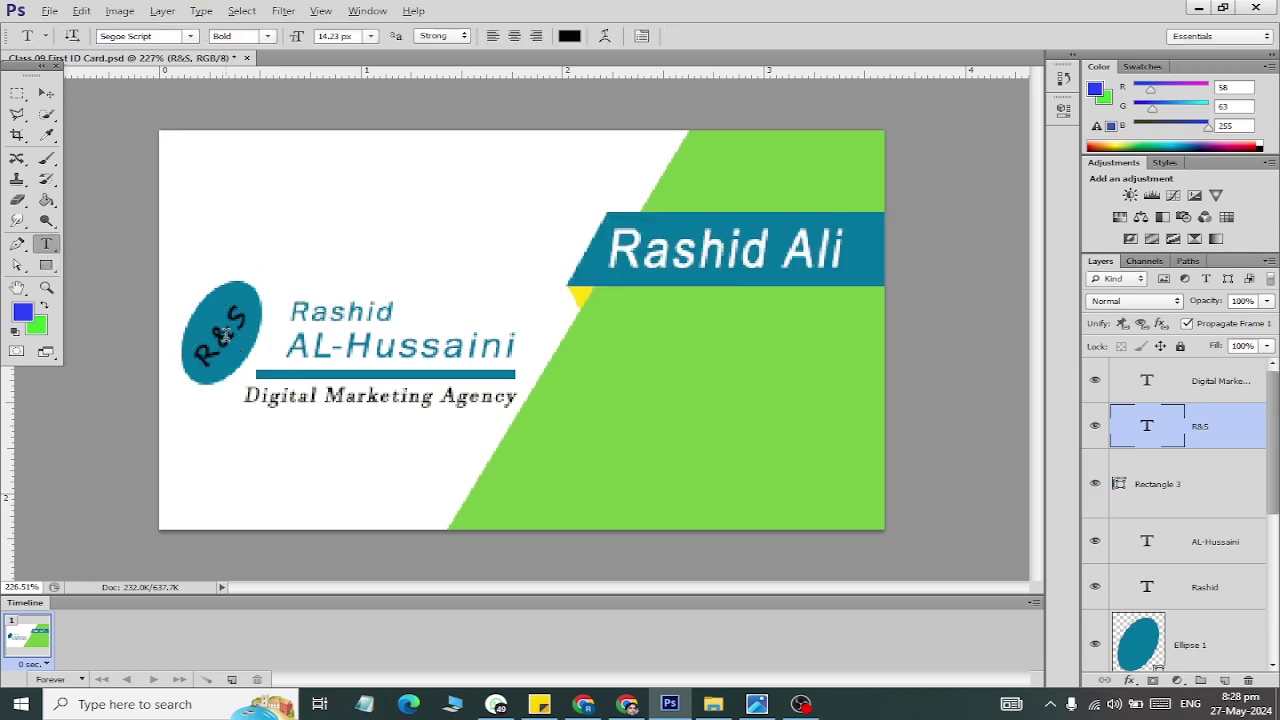
pyautogui.click(226, 335)
pyautogui.hotkey('ctrl', 'a')
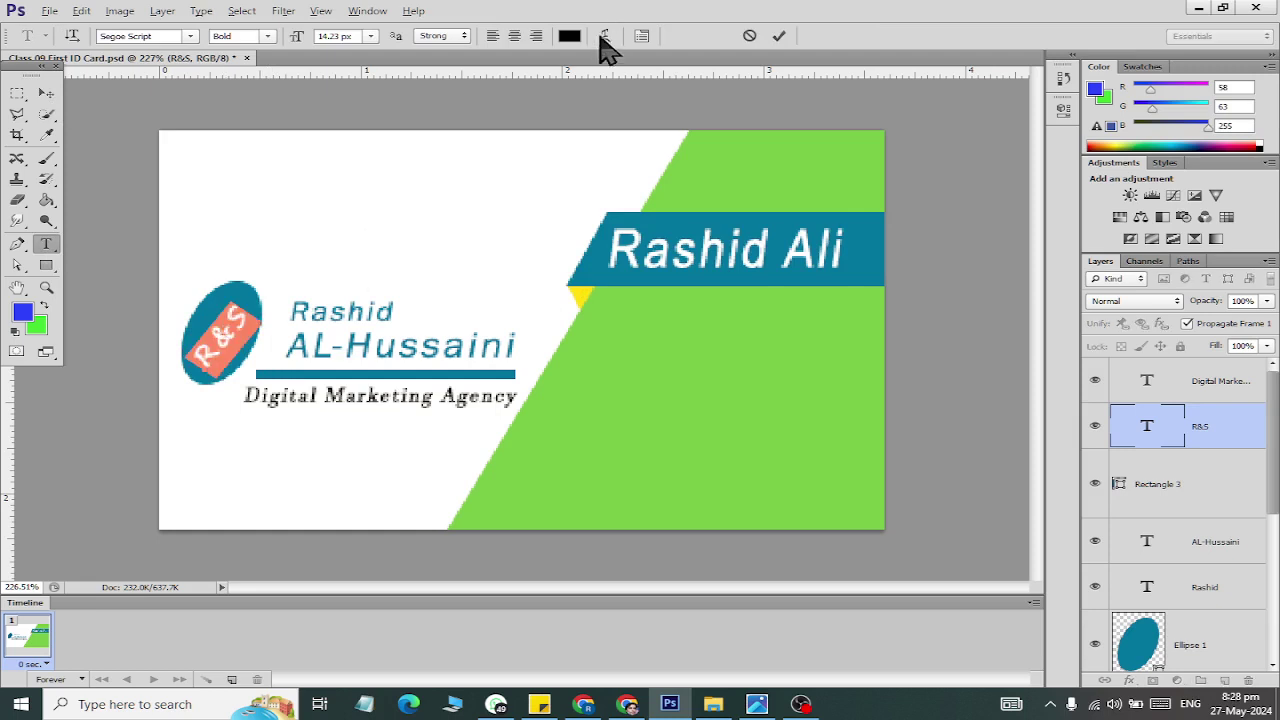
pyautogui.click(569, 35)
pyautogui.click(789, 470)
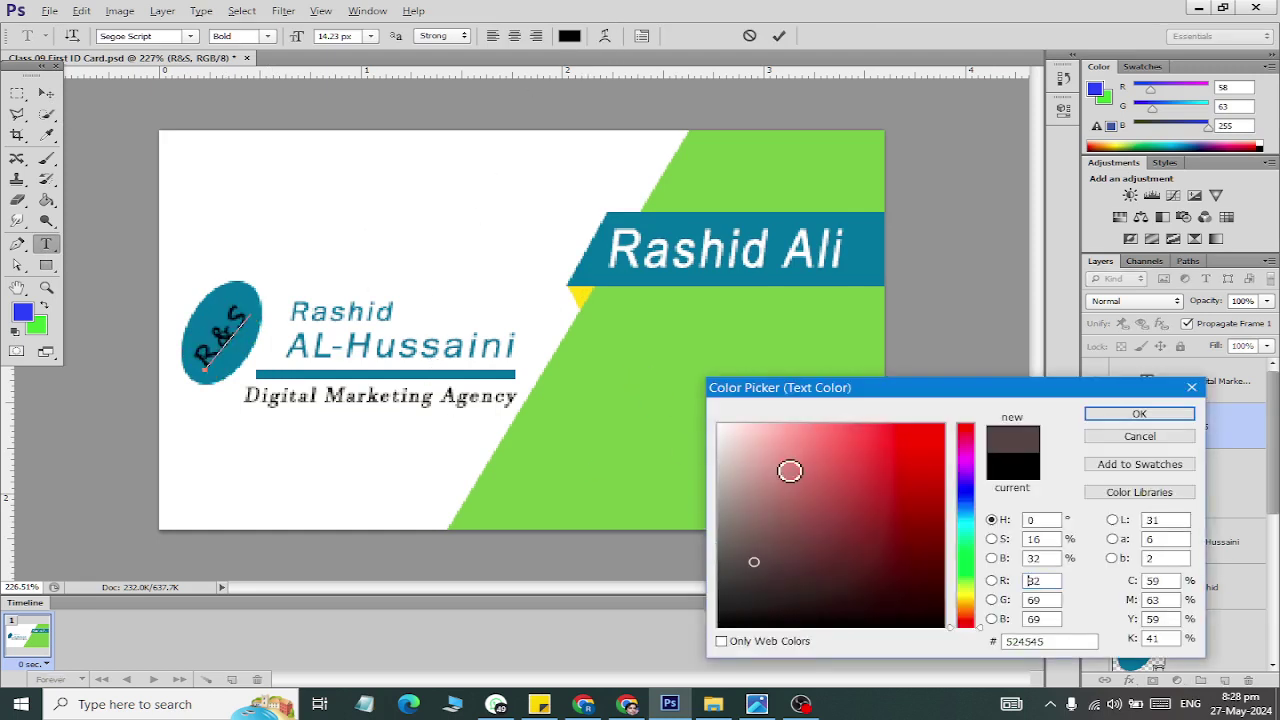
pyautogui.moveTo(805, 465); pyautogui.dragTo(706, 414)
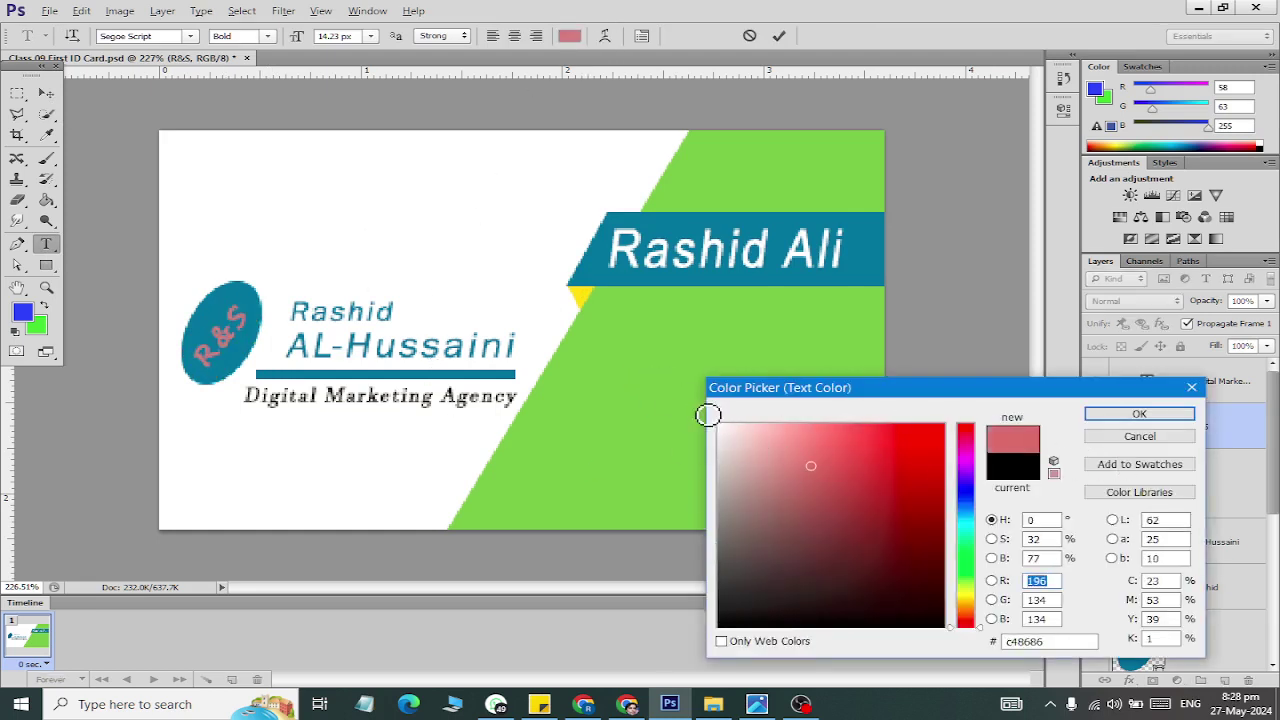
pyautogui.click(1139, 414)
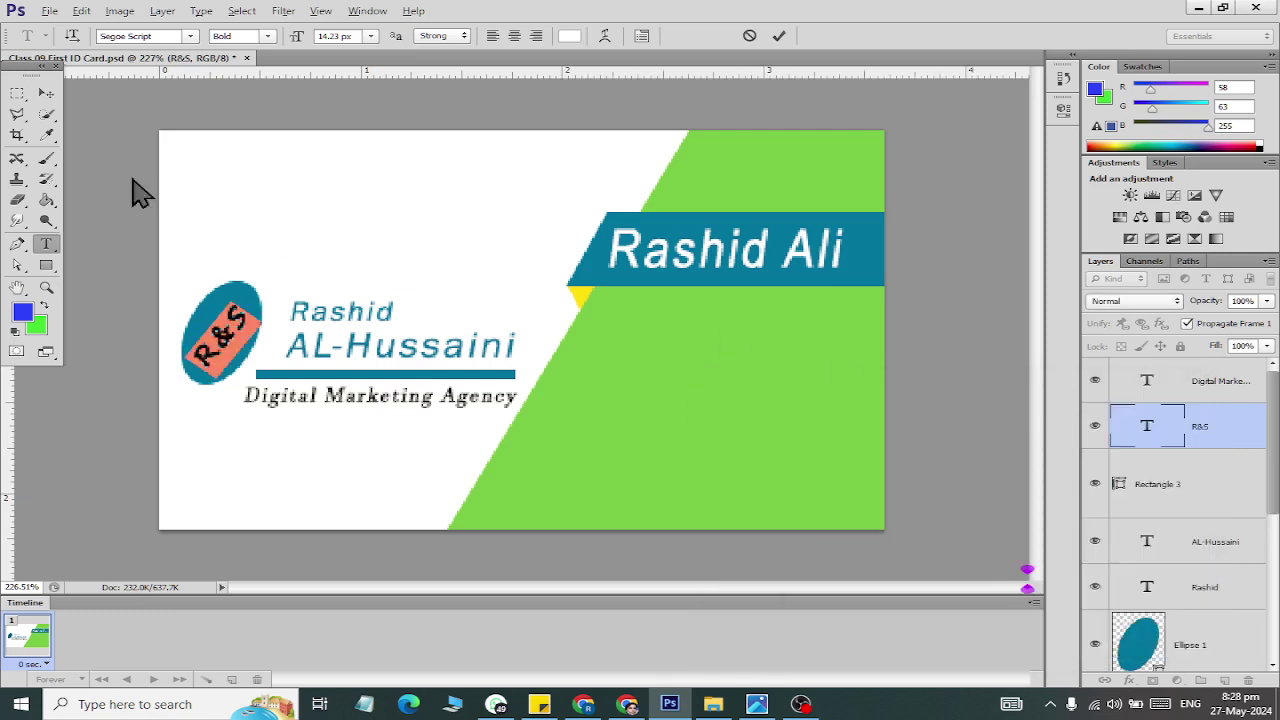
pyautogui.click(43, 96)
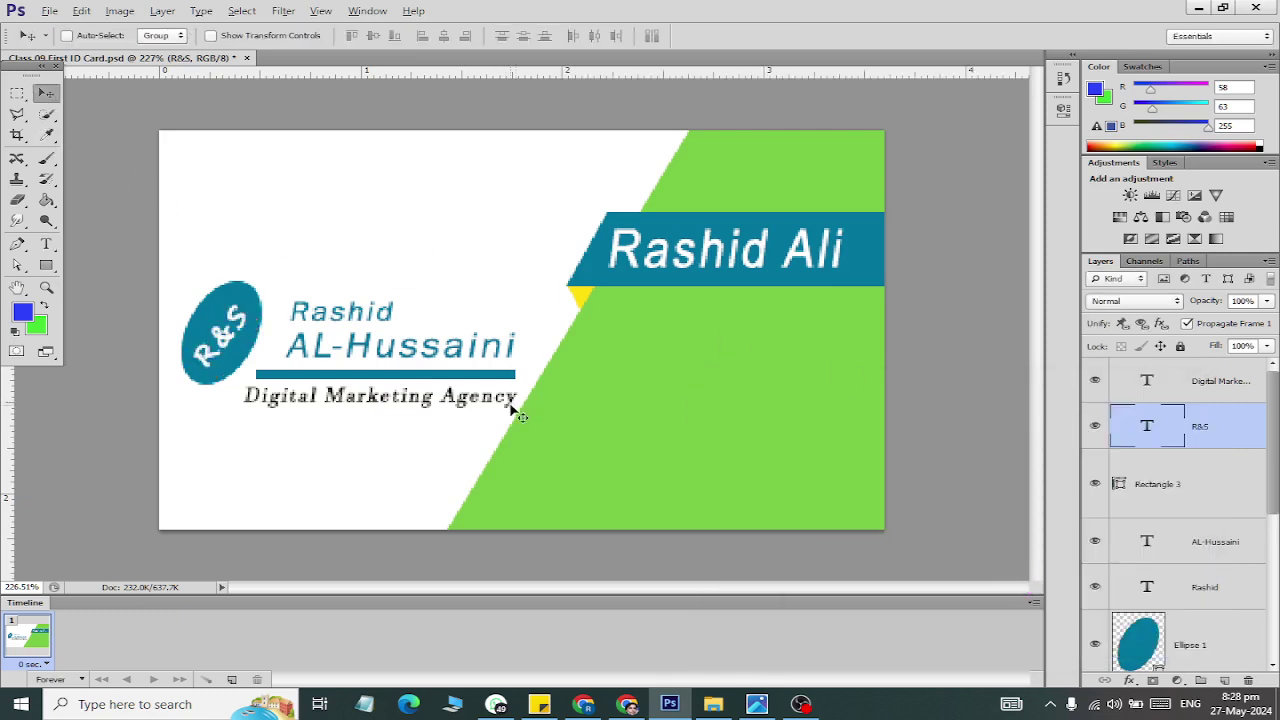
pyautogui.hotkey('alt', 'Tab')
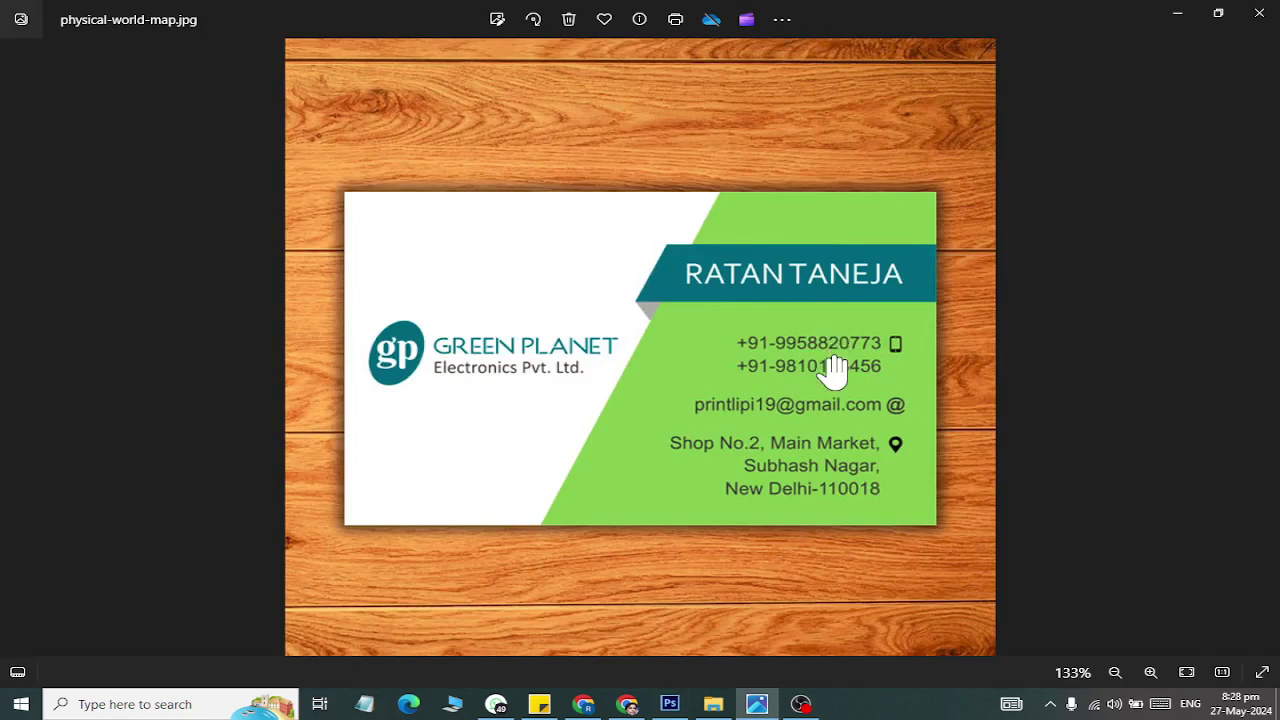
pyautogui.hotkey('alt', 'Tab')
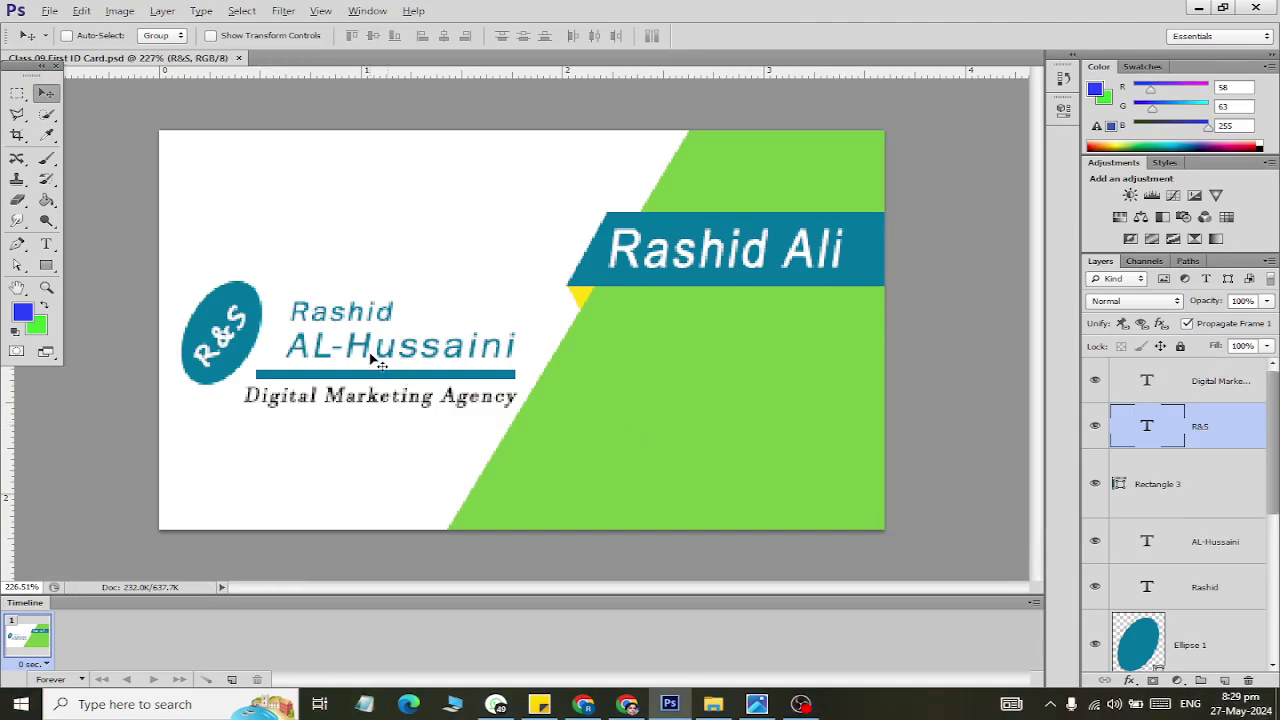
pyautogui.hotkey('alt', 'Tab')
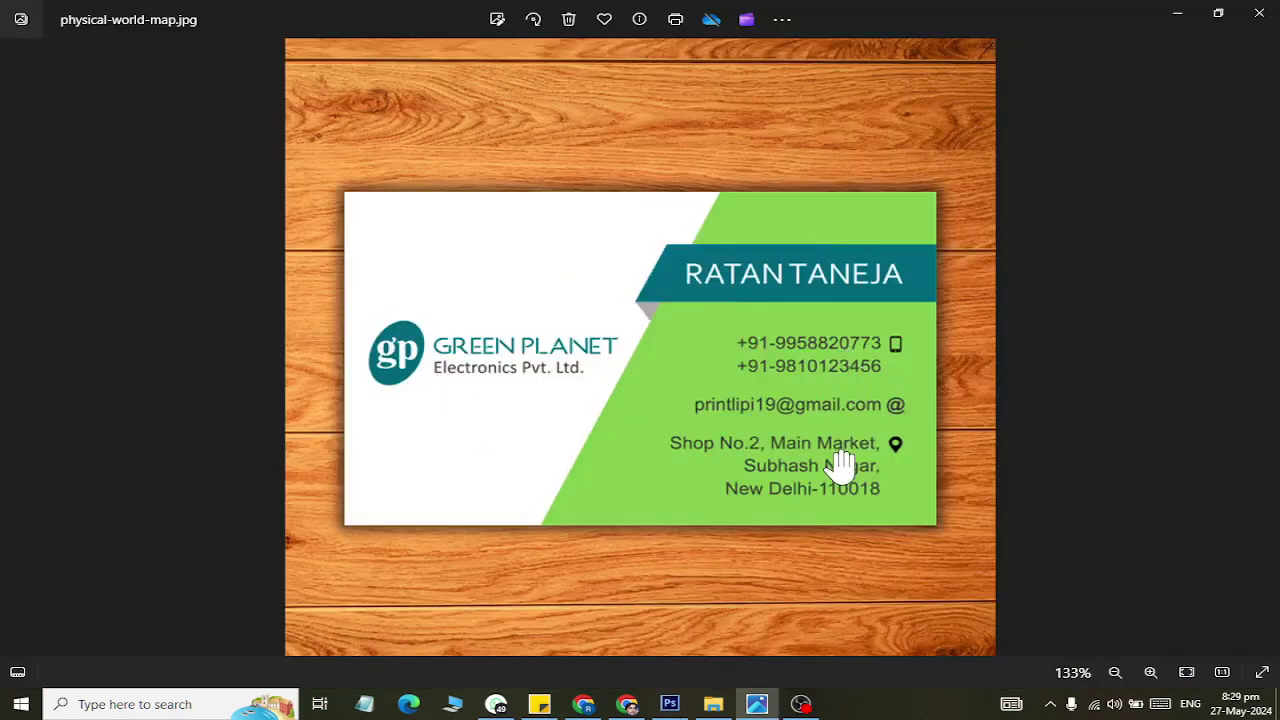
pyautogui.hotkey('alt', 'Tab')
pyautogui.scroll(-1, 1093, 570)
pyautogui.scroll(-3, 1093, 570)
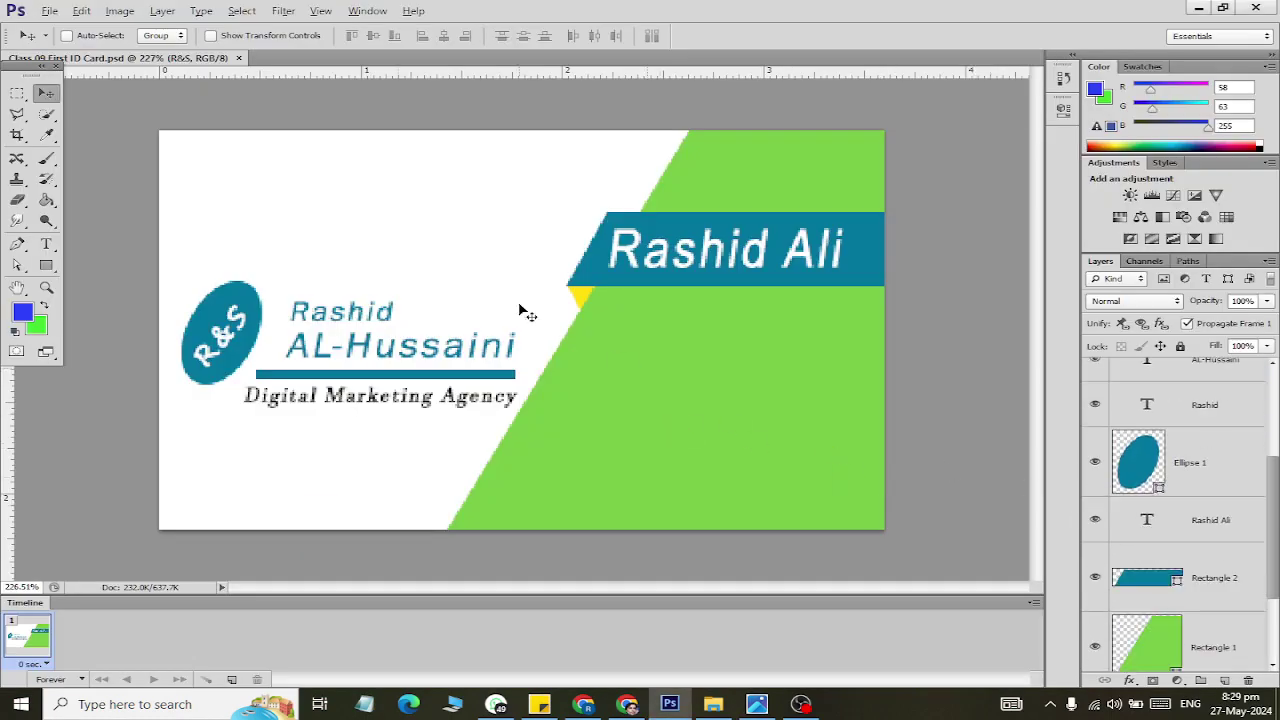
# Step: Resample the card to 300 ppi in Image Size and fit it on screen
pyautogui.click(80, 12)
pyautogui.moveTo(119, 11)
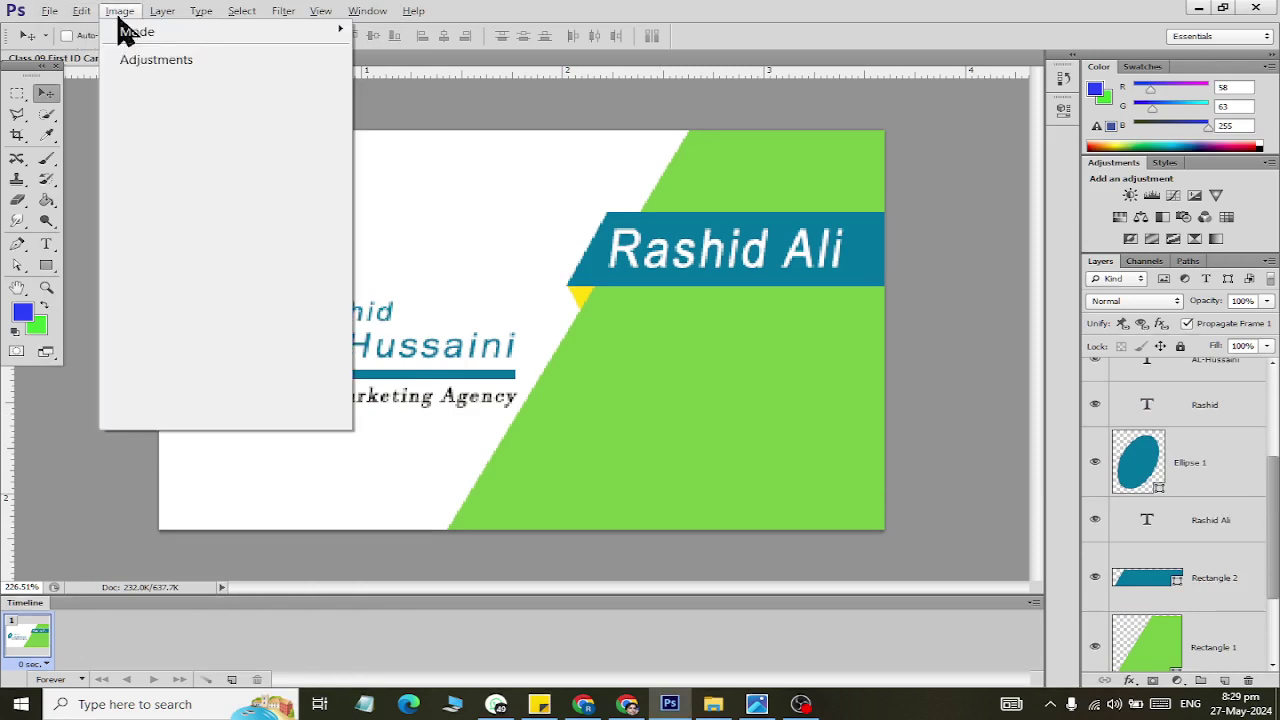
pyautogui.click(150, 155)
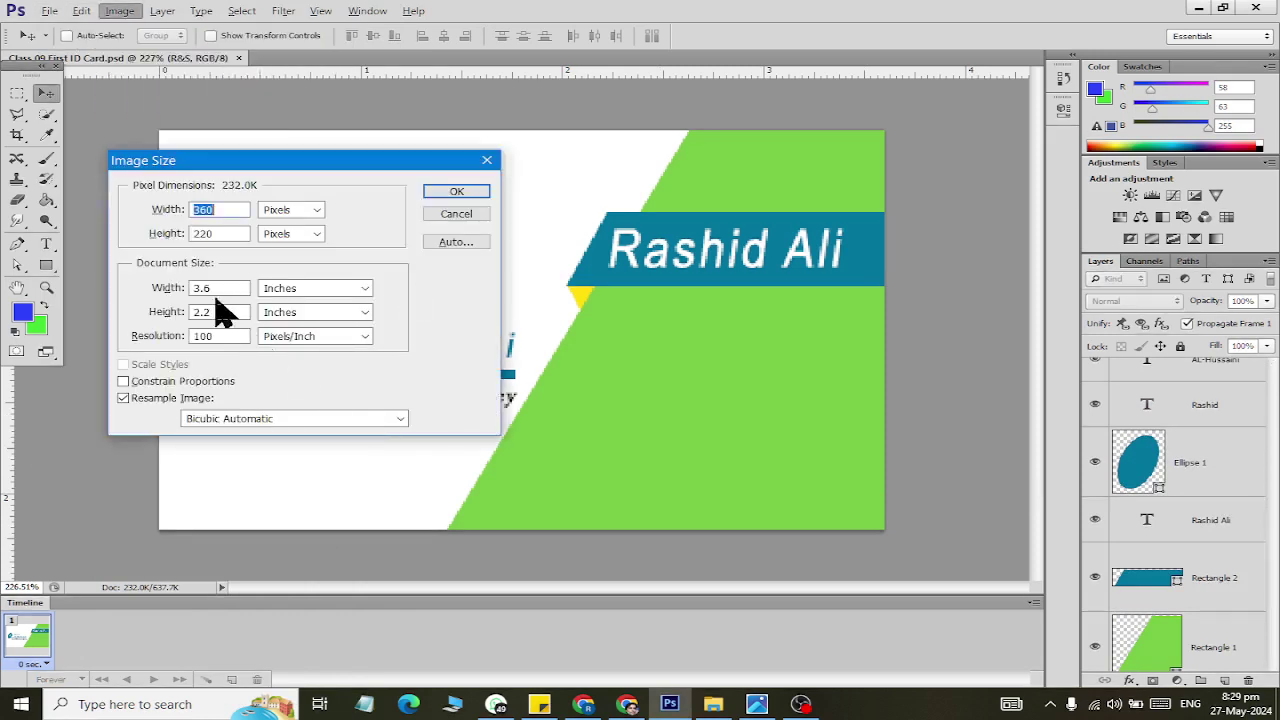
pyautogui.doubleClick(219, 335)
pyautogui.write('300')
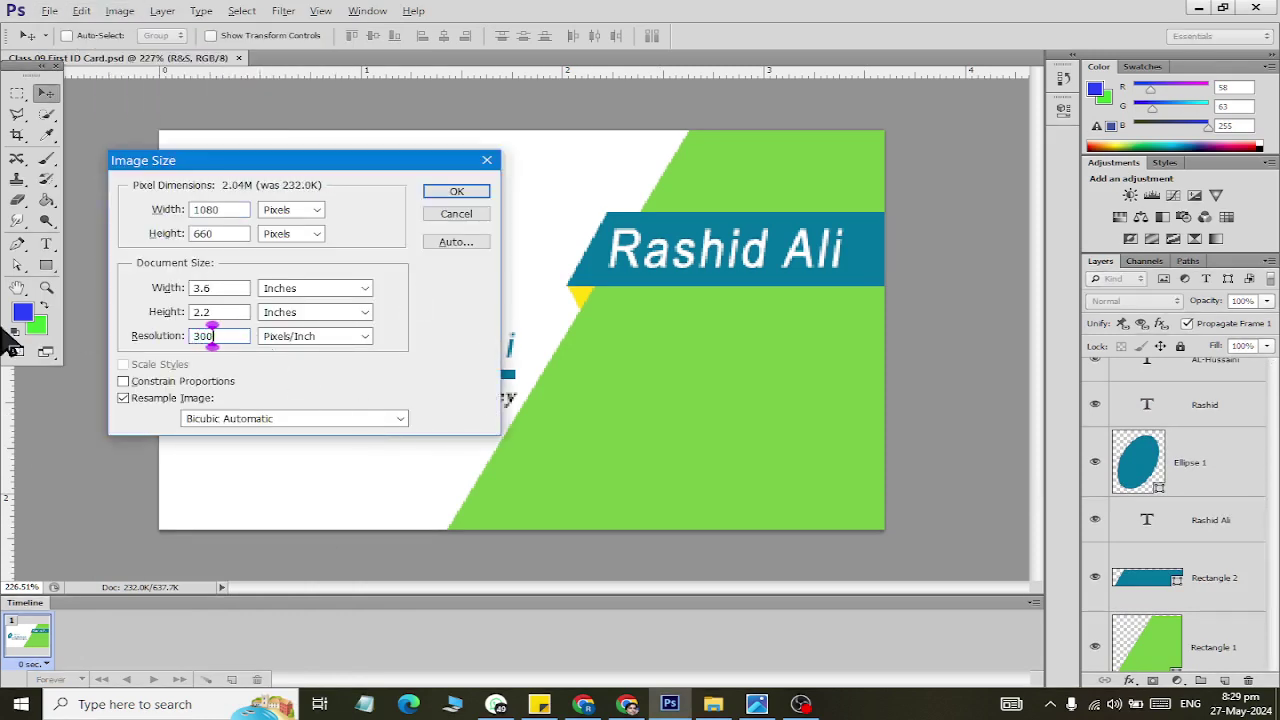
pyautogui.click(440, 193)
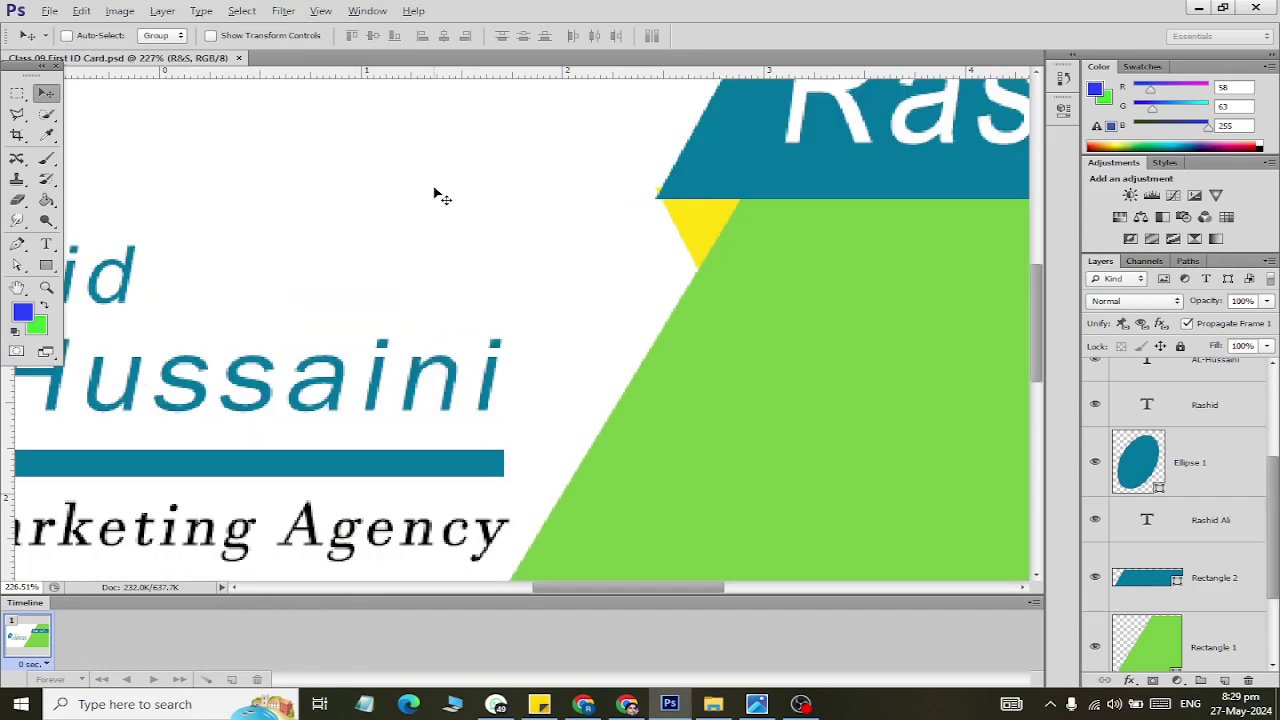
pyautogui.hotkey('ctrl', '0')
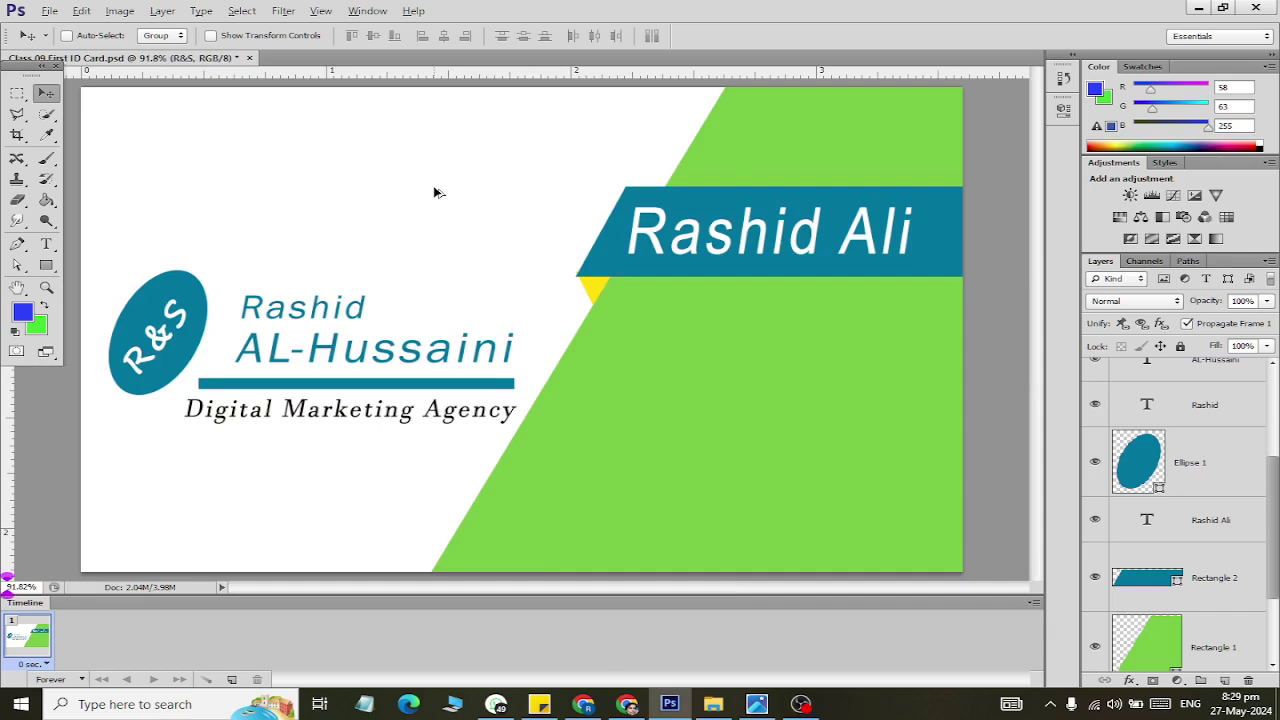
# Step: Enter 72 as the Image Size resolution, fit the card on screen, and save
pyautogui.hotkey('ctrl', 'alt', 'i')
pyautogui.doubleClick(200, 336)
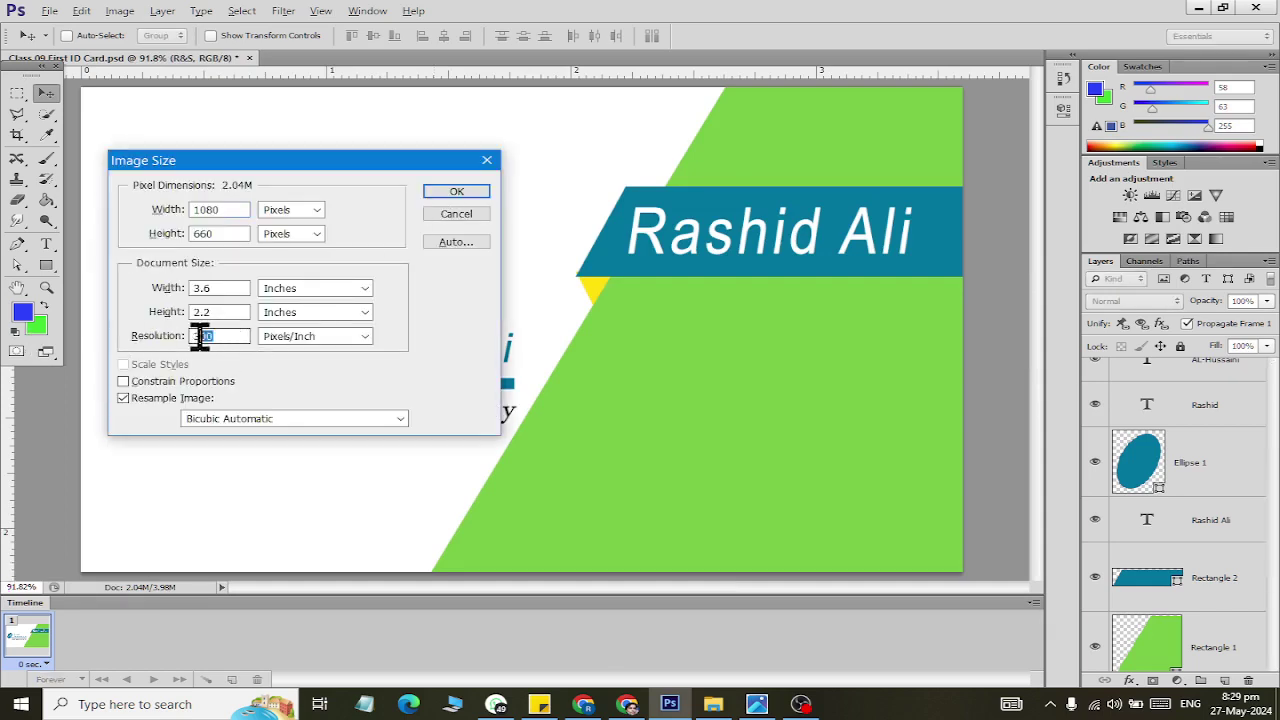
pyautogui.write('72')
pyautogui.press('Return')
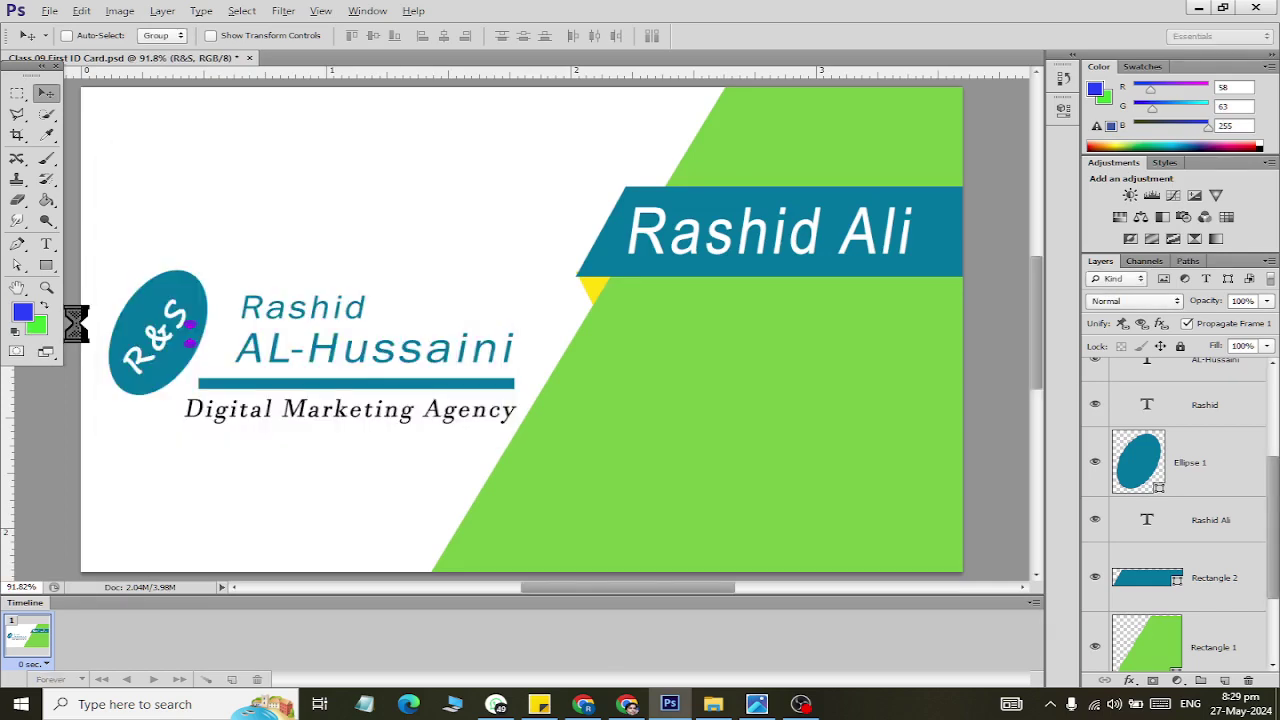
pyautogui.hotkey('ctrl', '0')
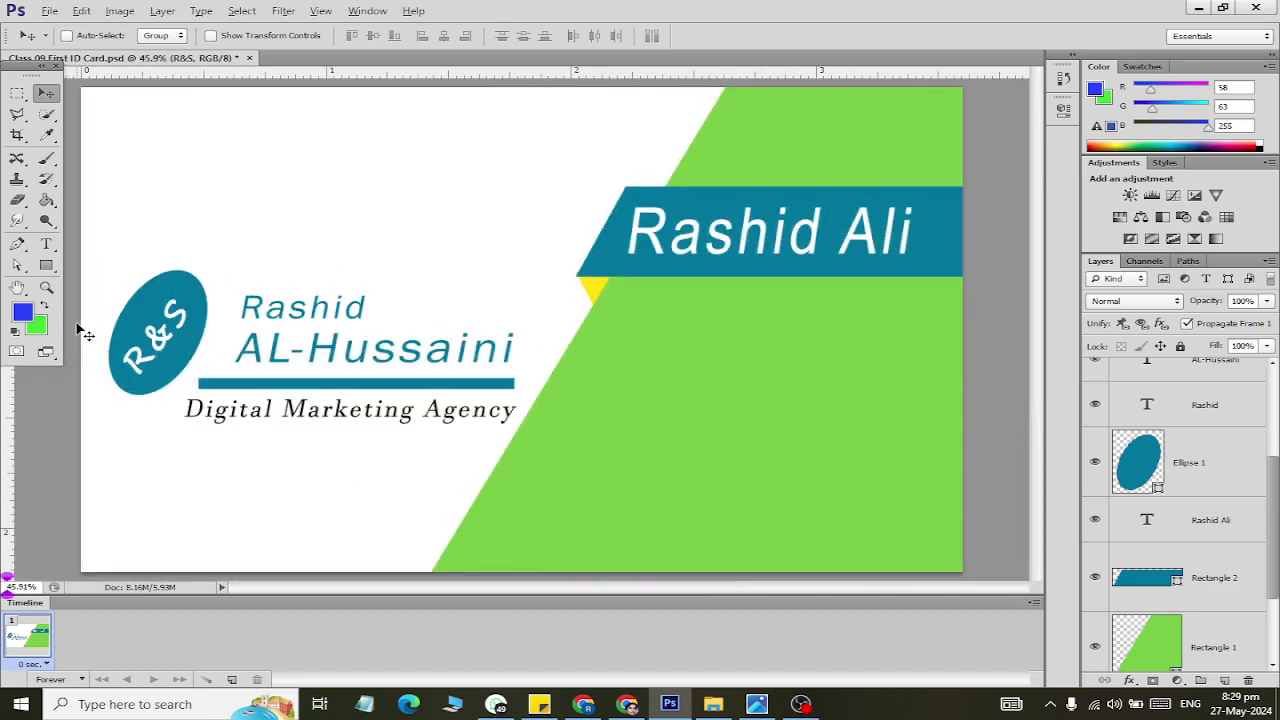
pyautogui.hotkey('ctrl', 's')
pyautogui.scroll(-1, 511, 235)
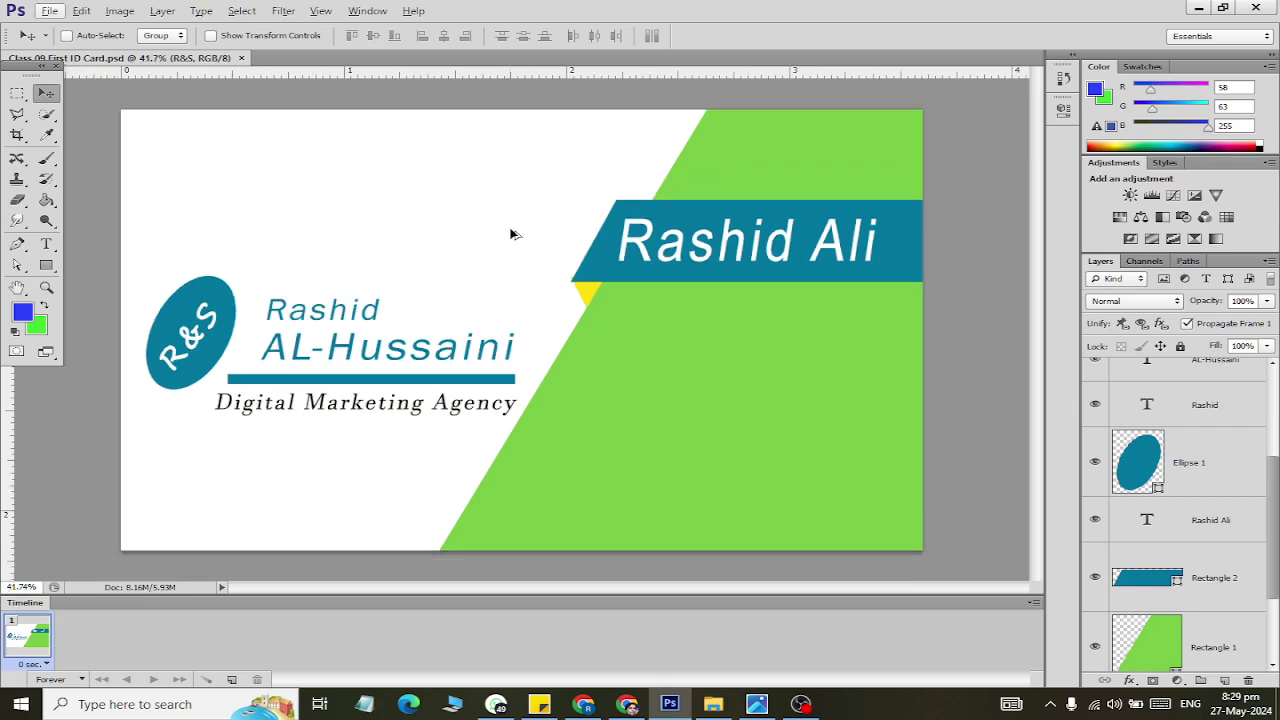